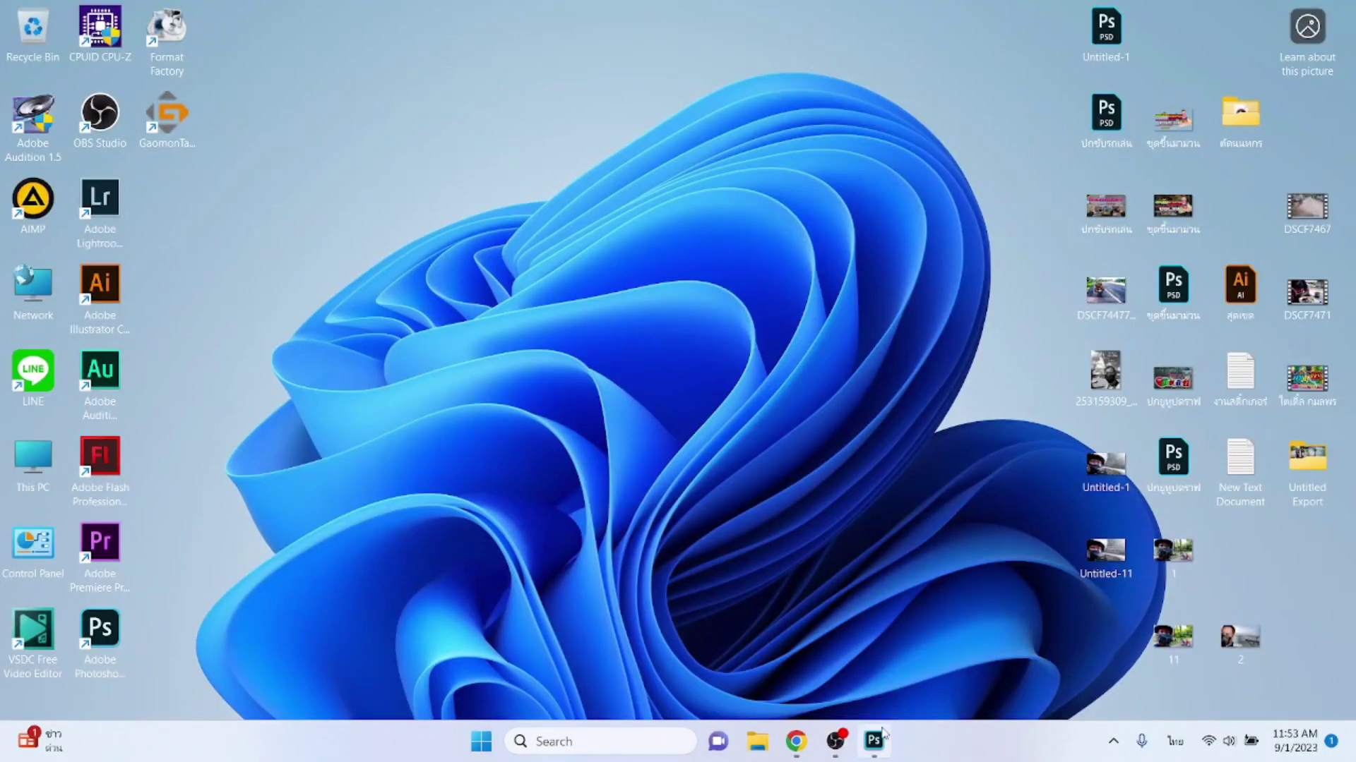
- Unlock the Untitled-1 Background into editable Layer 0, ready for adding text
left_click(875, 740)
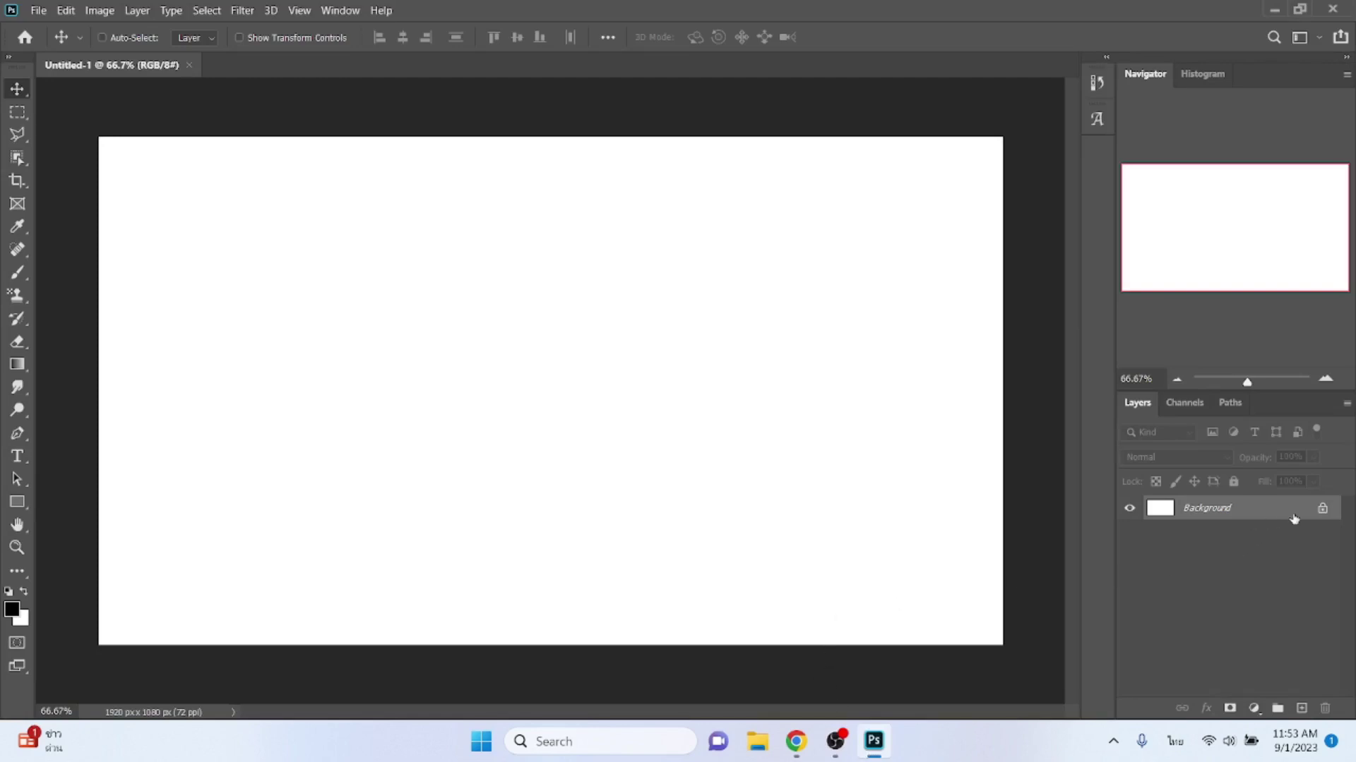
left_click(1322, 509)
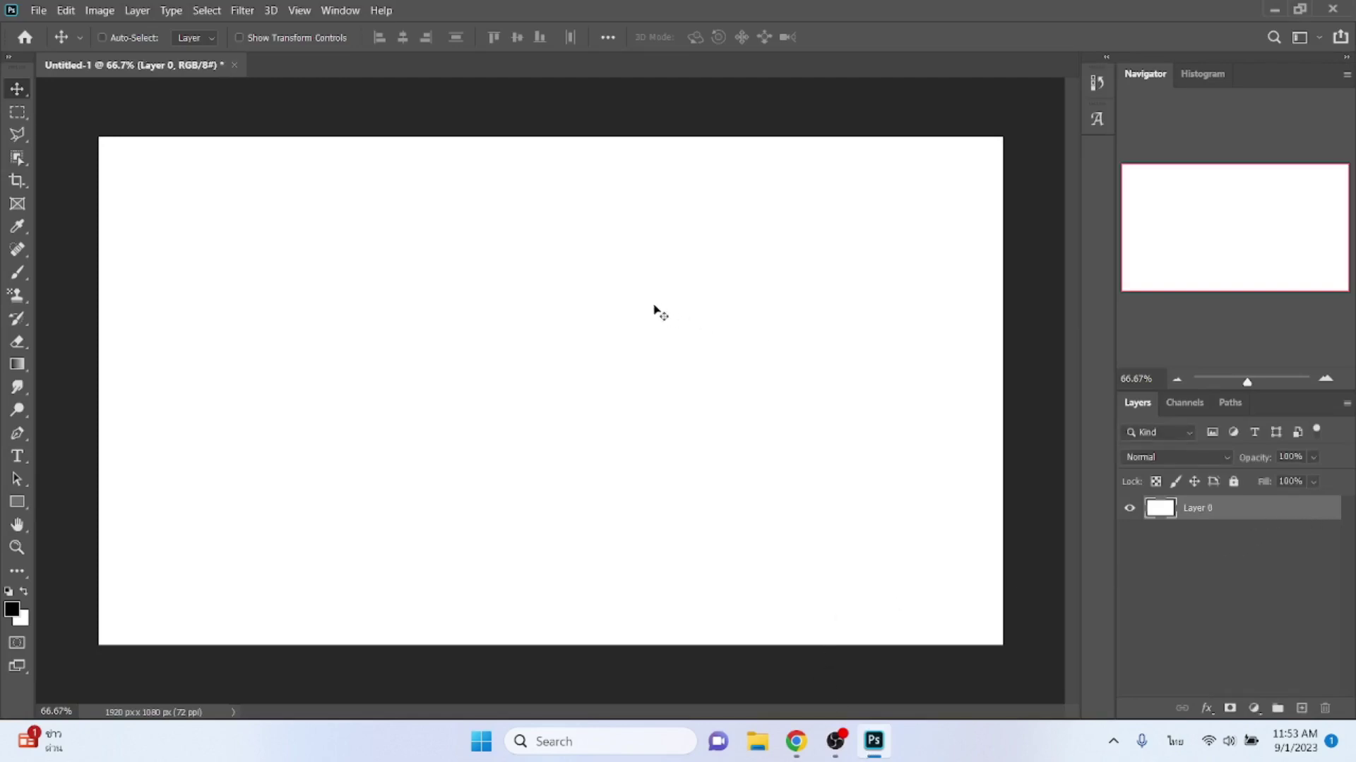
key("t")
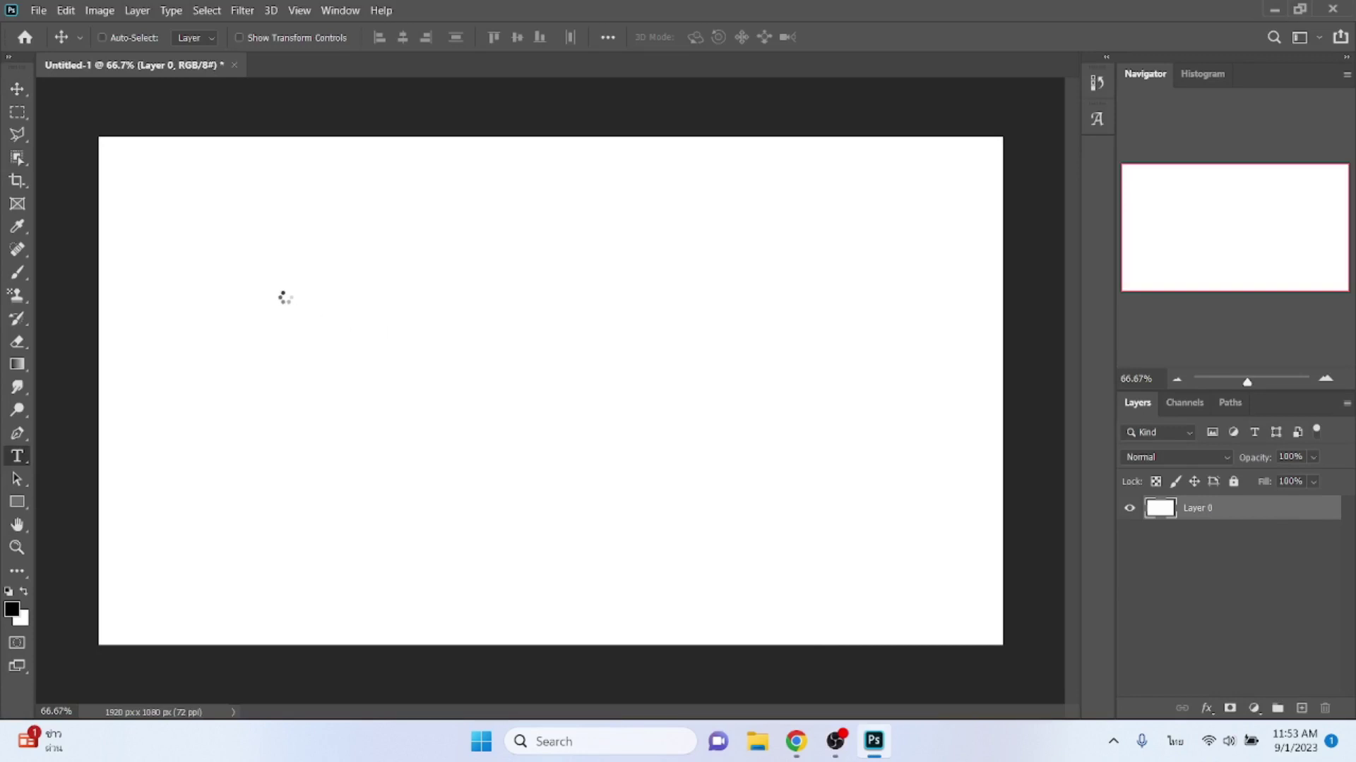
- Add a left-aligned text layer reading ไป in the sd prostreet2 font
left_click(287, 294)
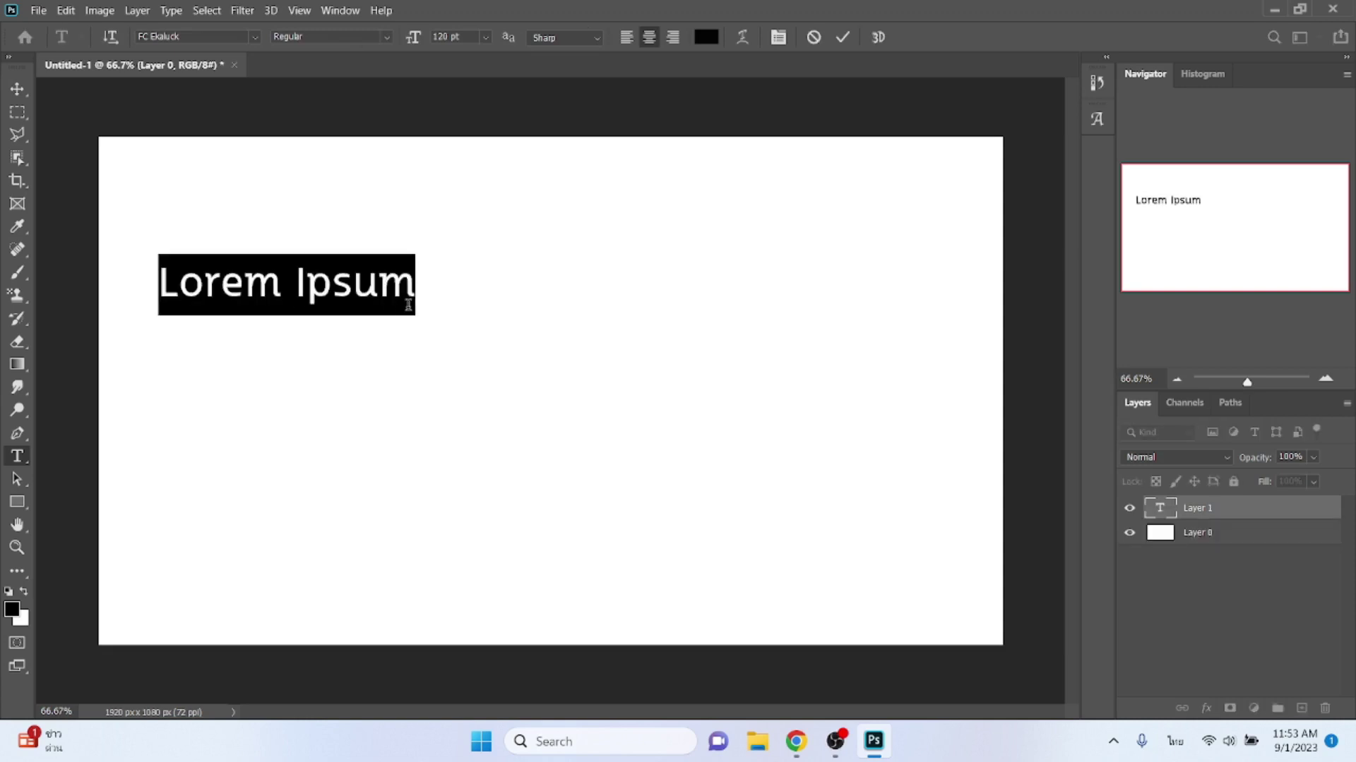
type("ไป")
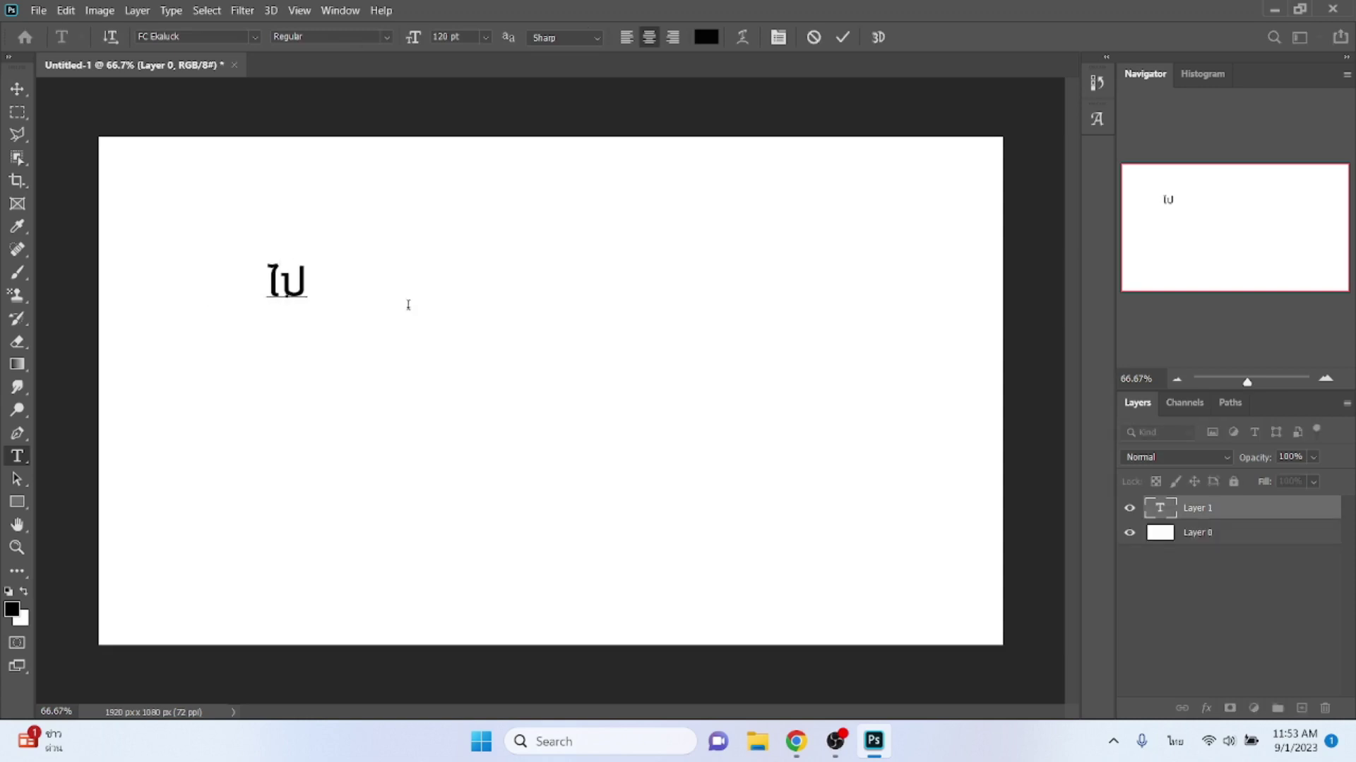
left_click(626, 37)
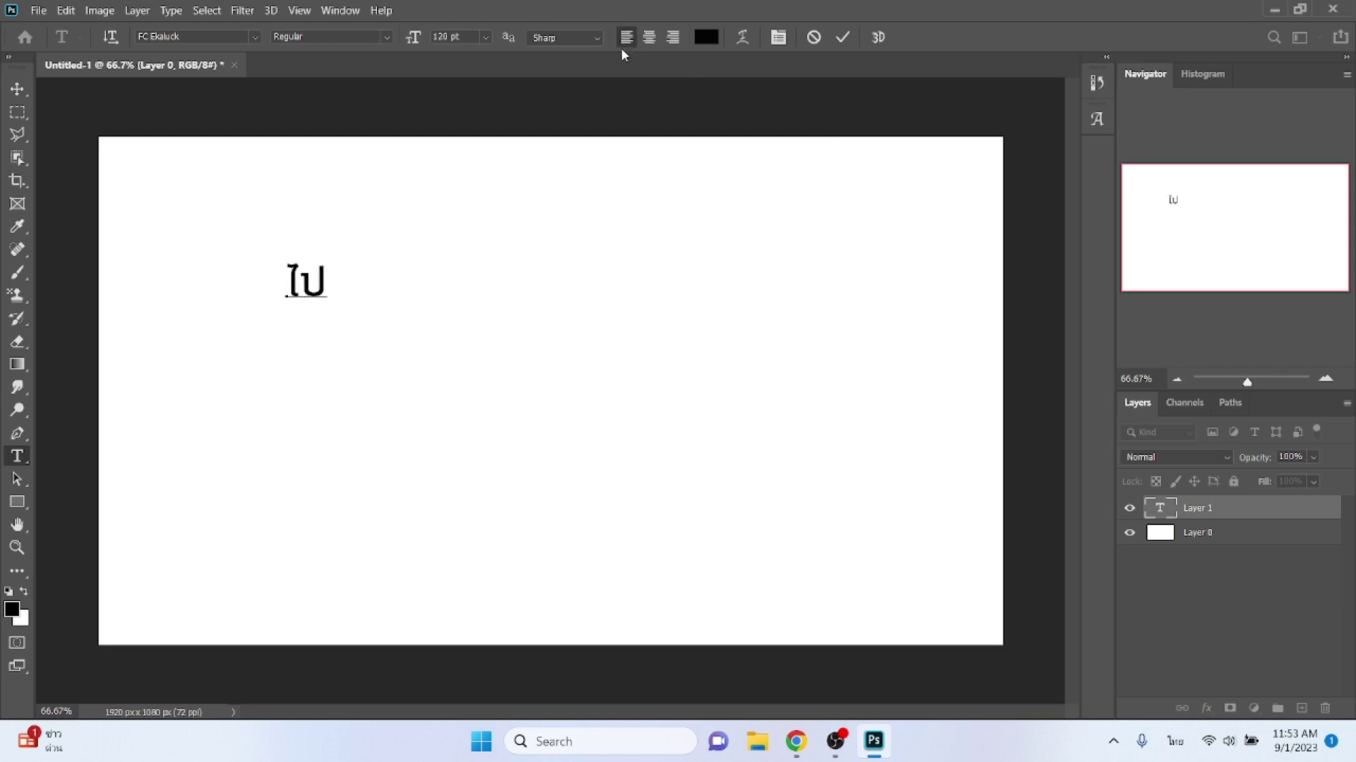
key("ctrl+a")
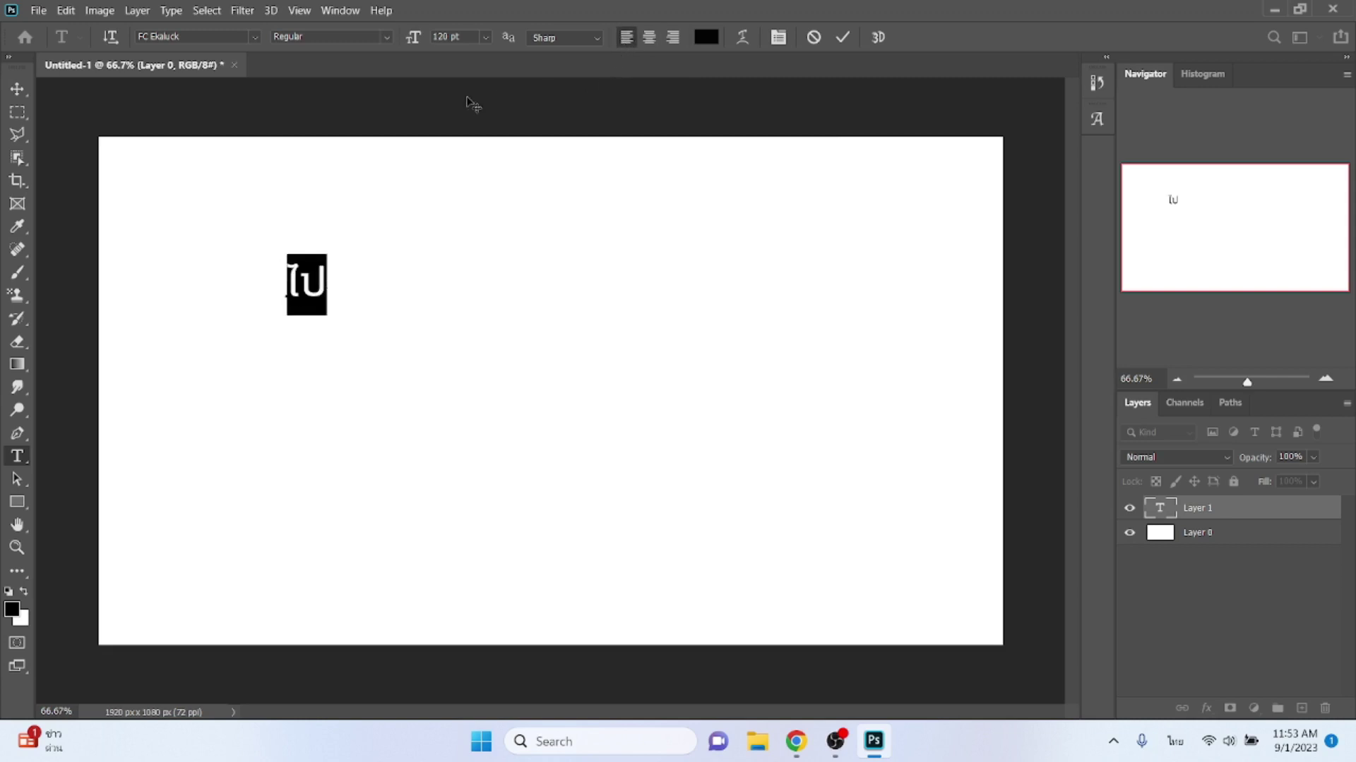
left_click(201, 38)
key("Down")
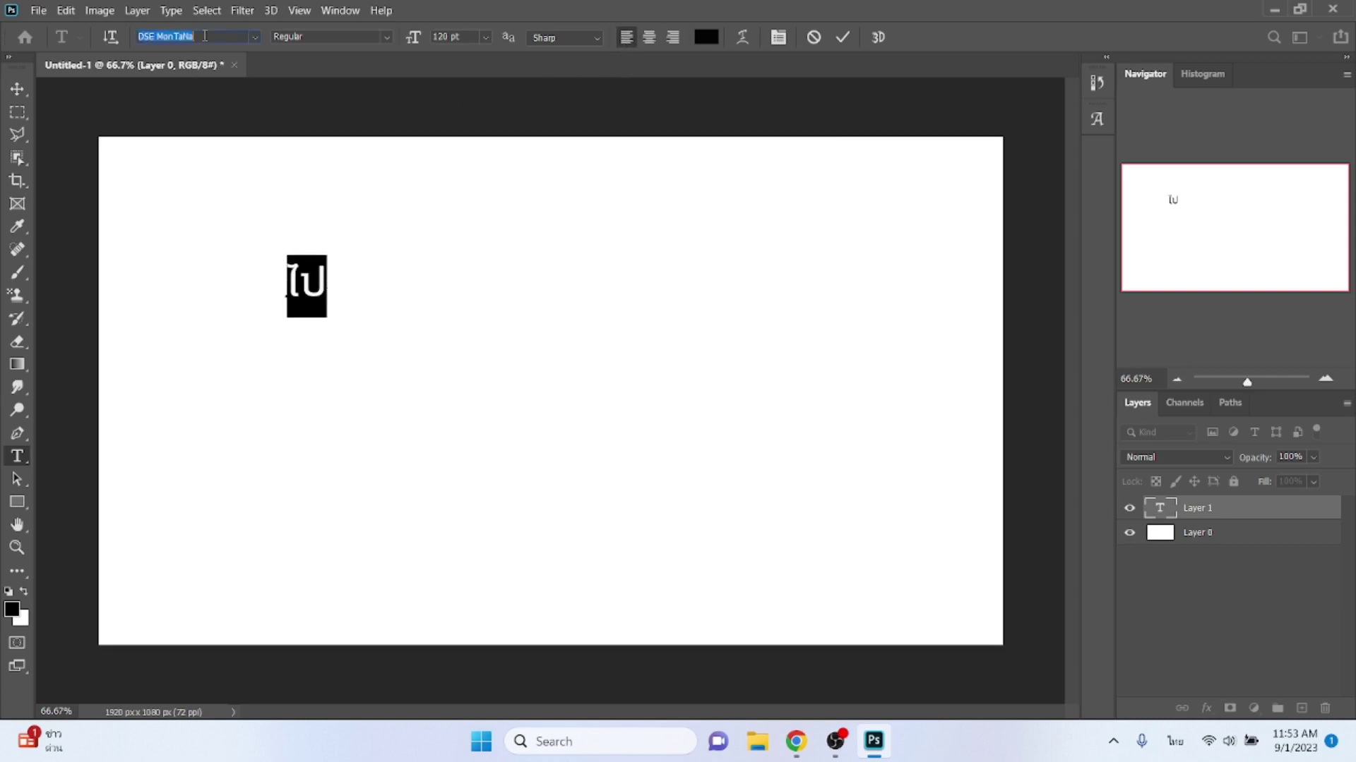
key("Down")
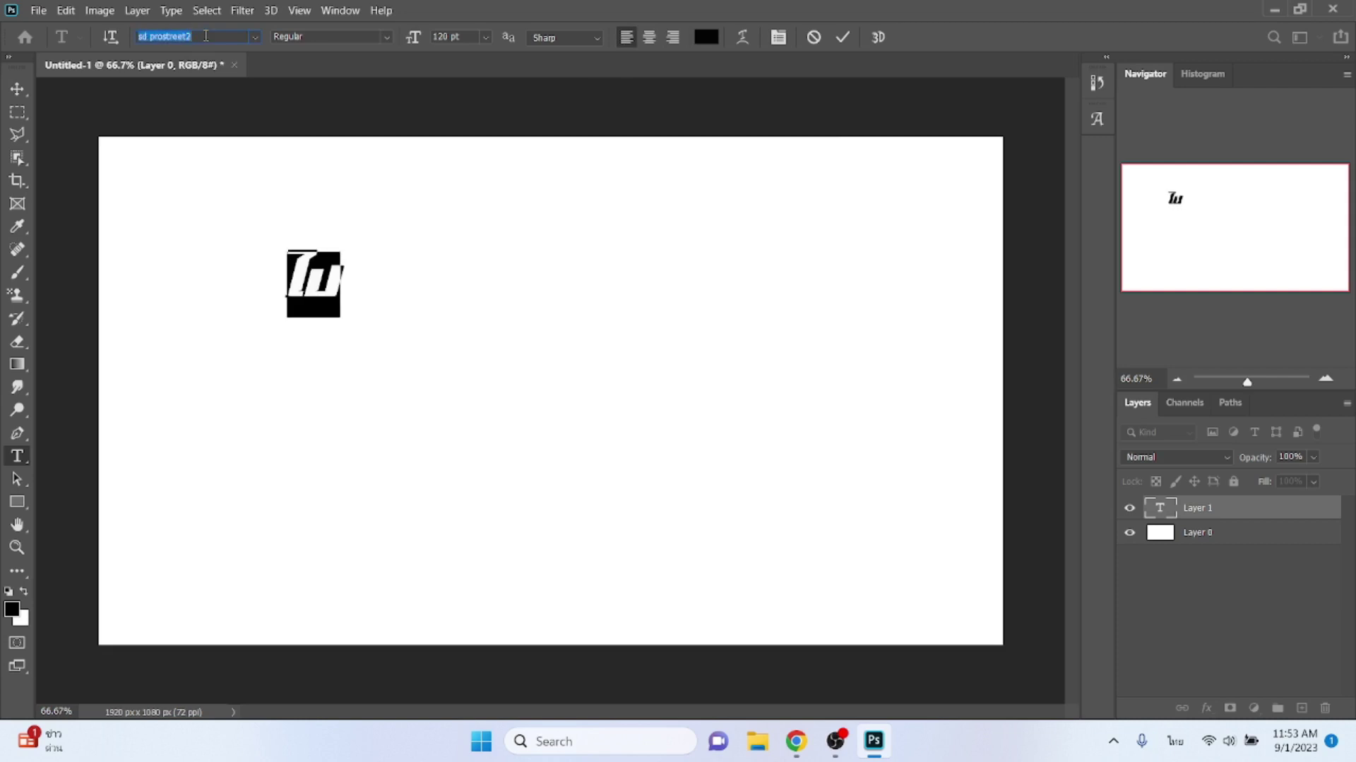
key("Down")
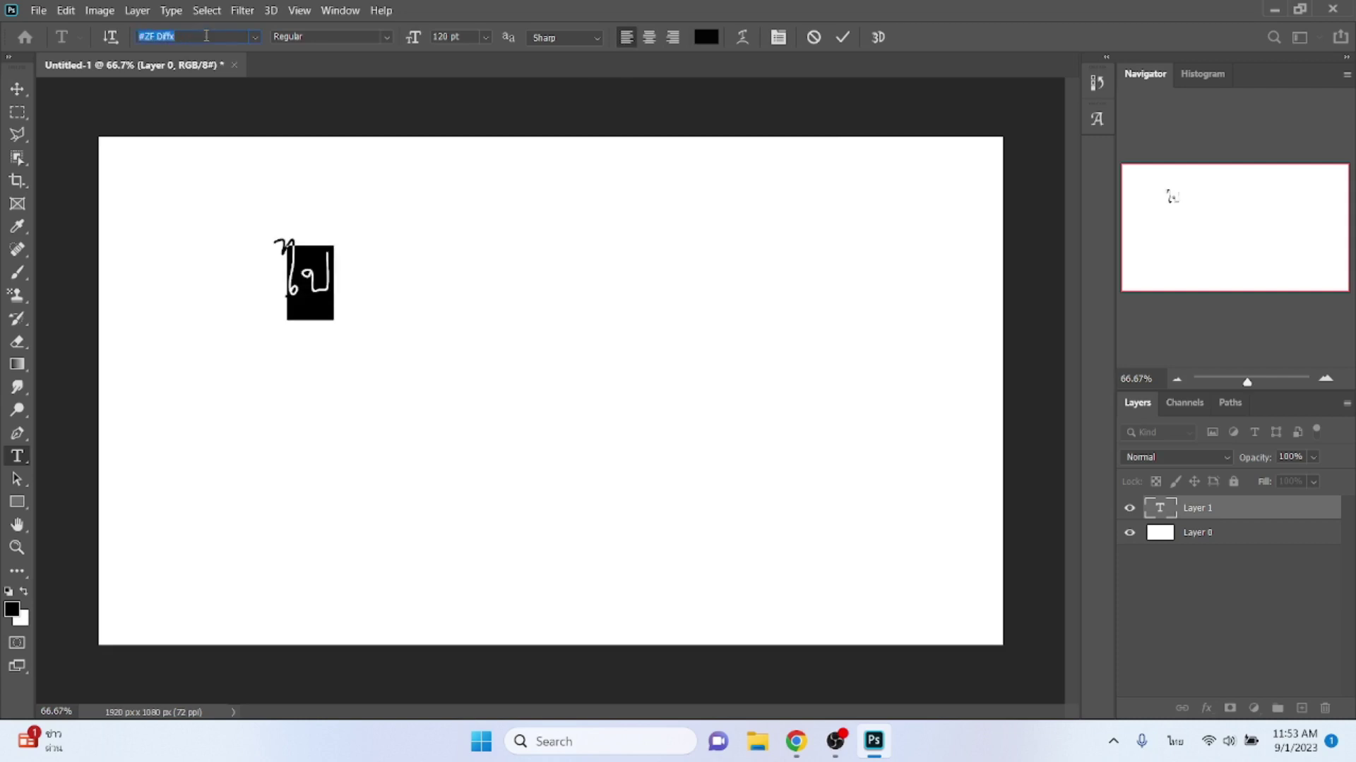
key("Up")
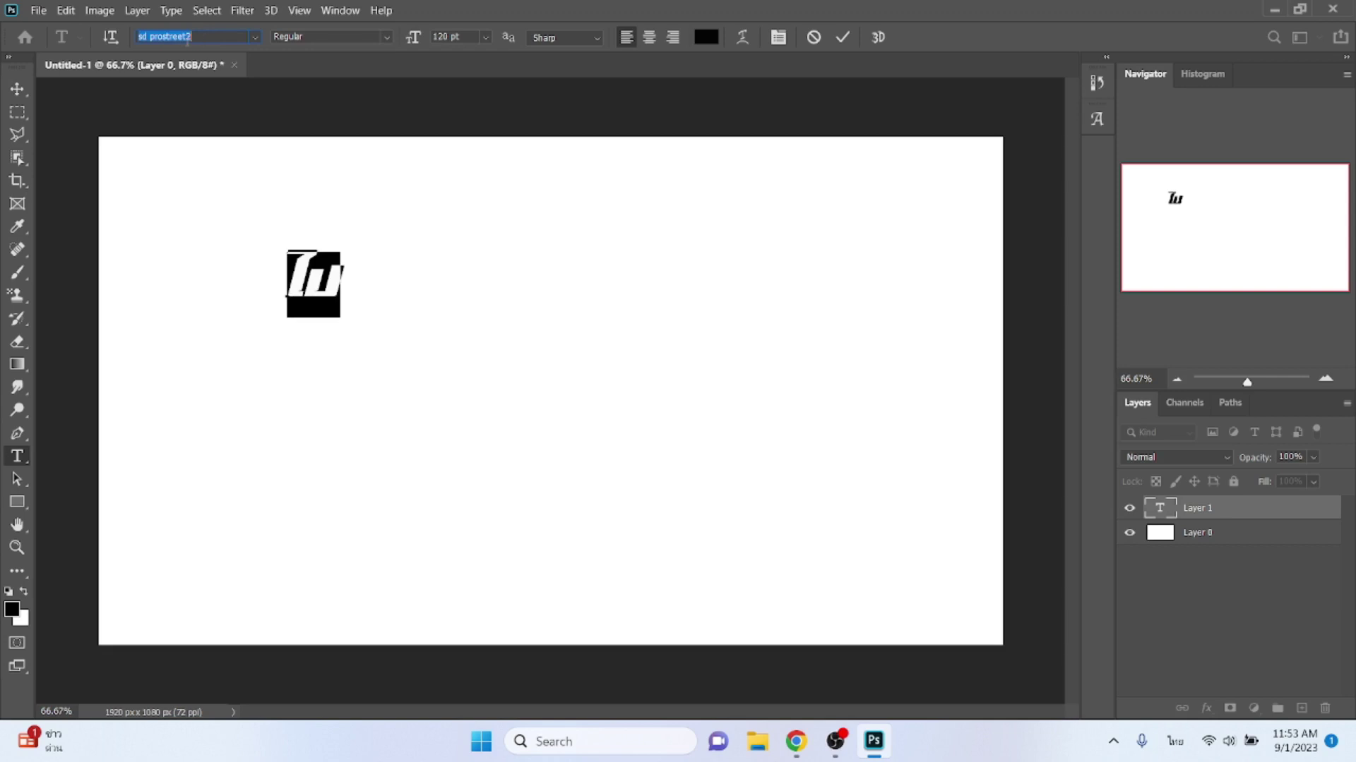
- Enlarge the ไป text and move it lower and further left
left_click(16, 90)
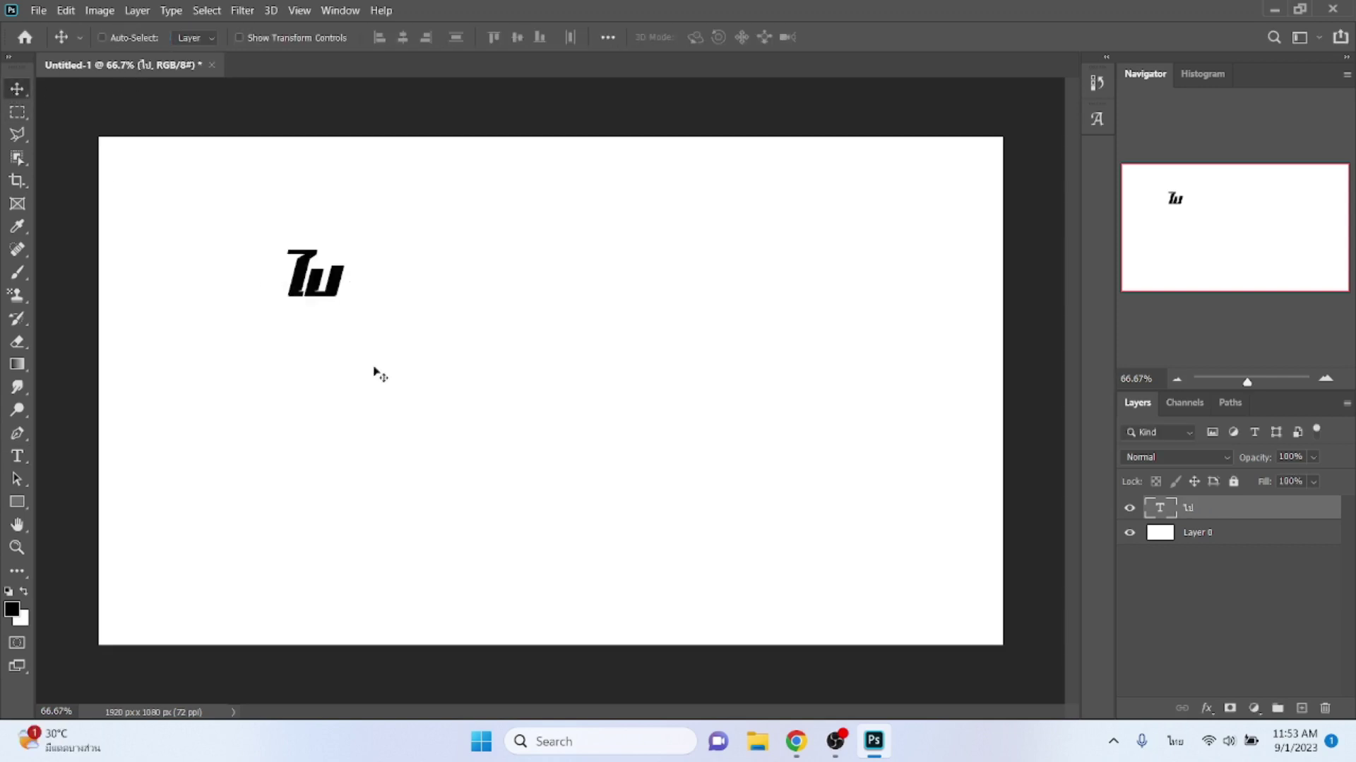
left_click(286, 39)
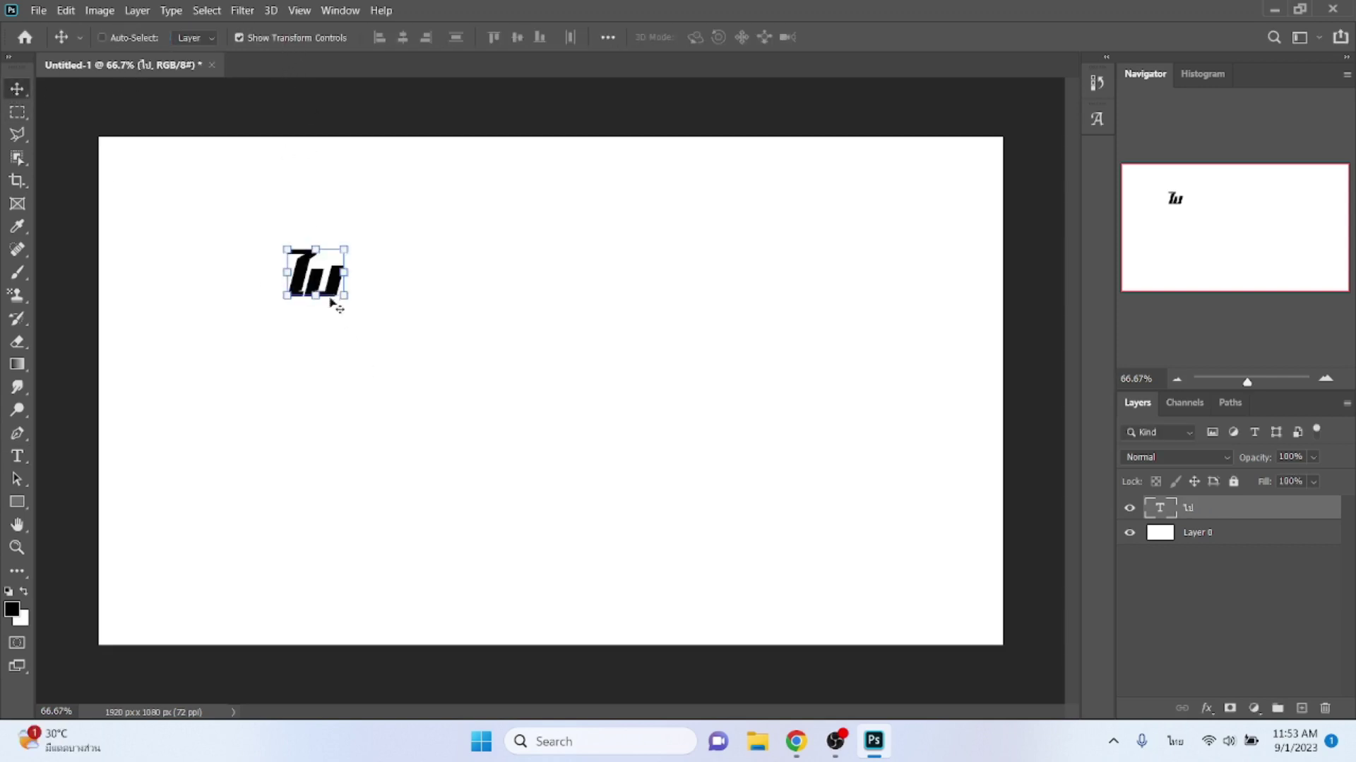
left_click_drag(343, 295, 398, 381)
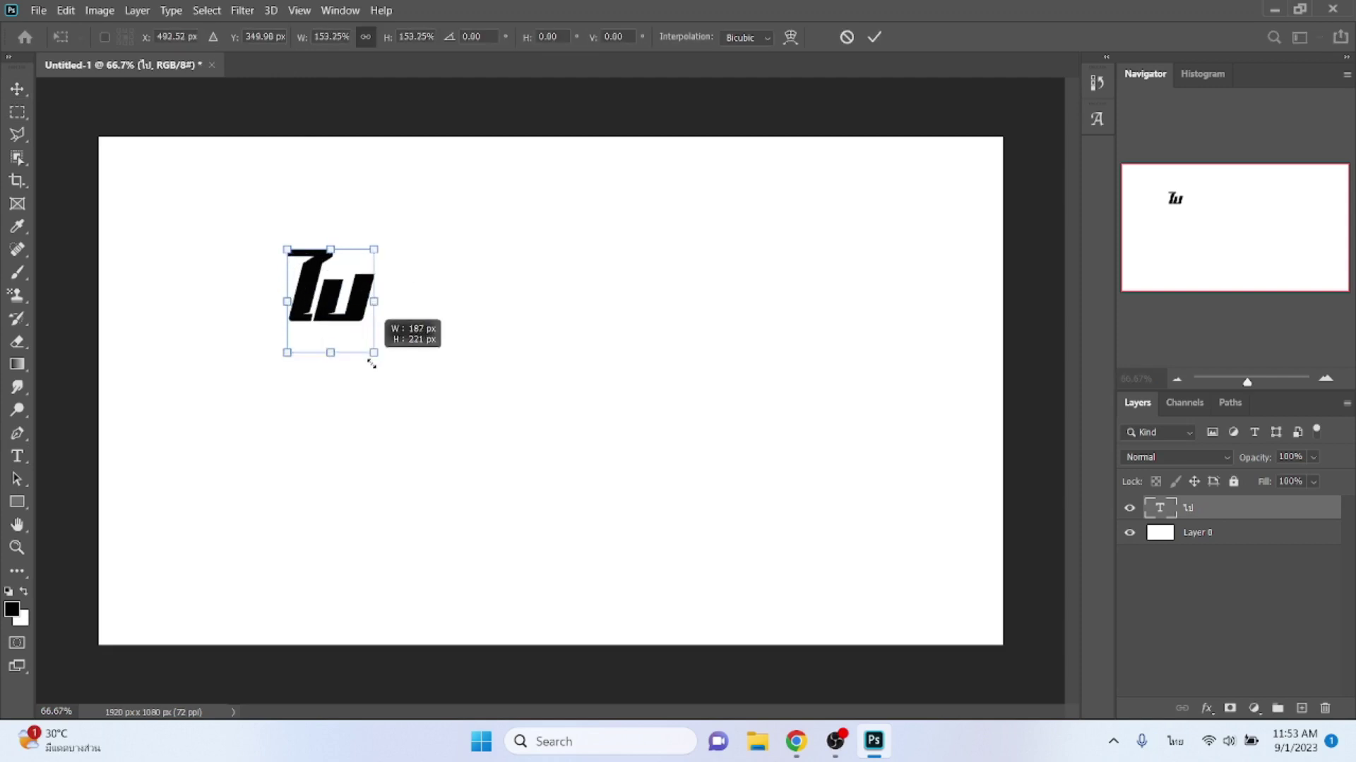
key("Return")
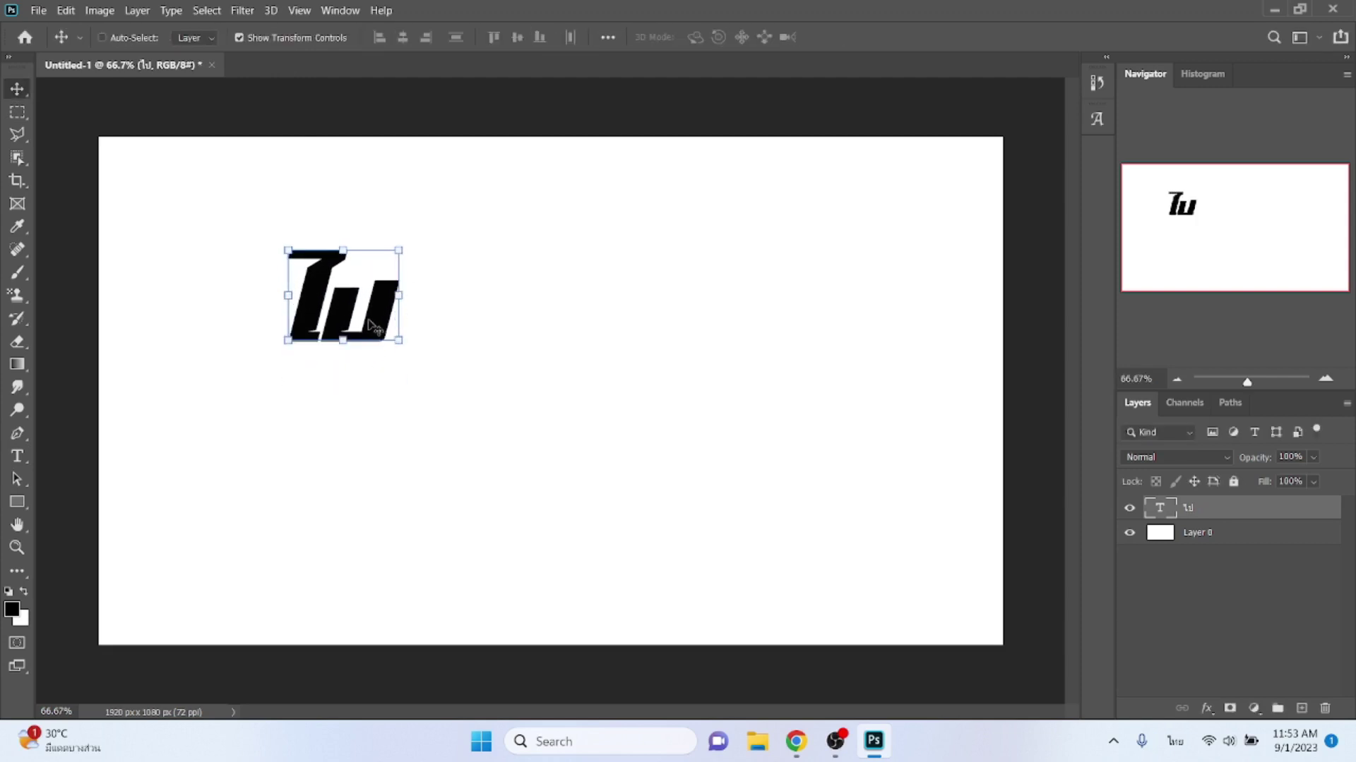
mouse_move(367, 325)
left_mouse_down()
mouse_move(261, 359)
mouse_move(219, 388)
mouse_move(221, 401)
left_mouse_up()
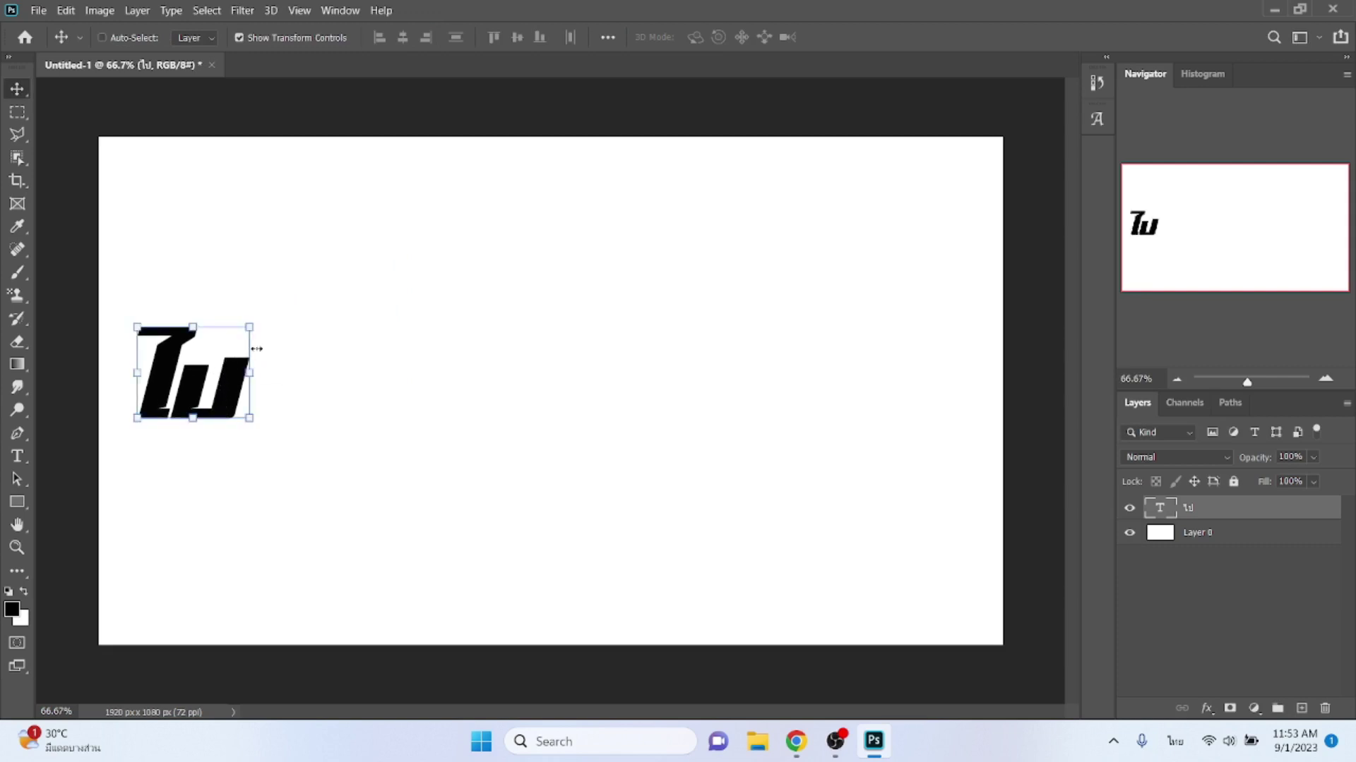
- Duplicate the ไป layer to its right and retype the copy as ไห้
key("ctrl+j")
left_click_drag(212, 388, 325, 385)
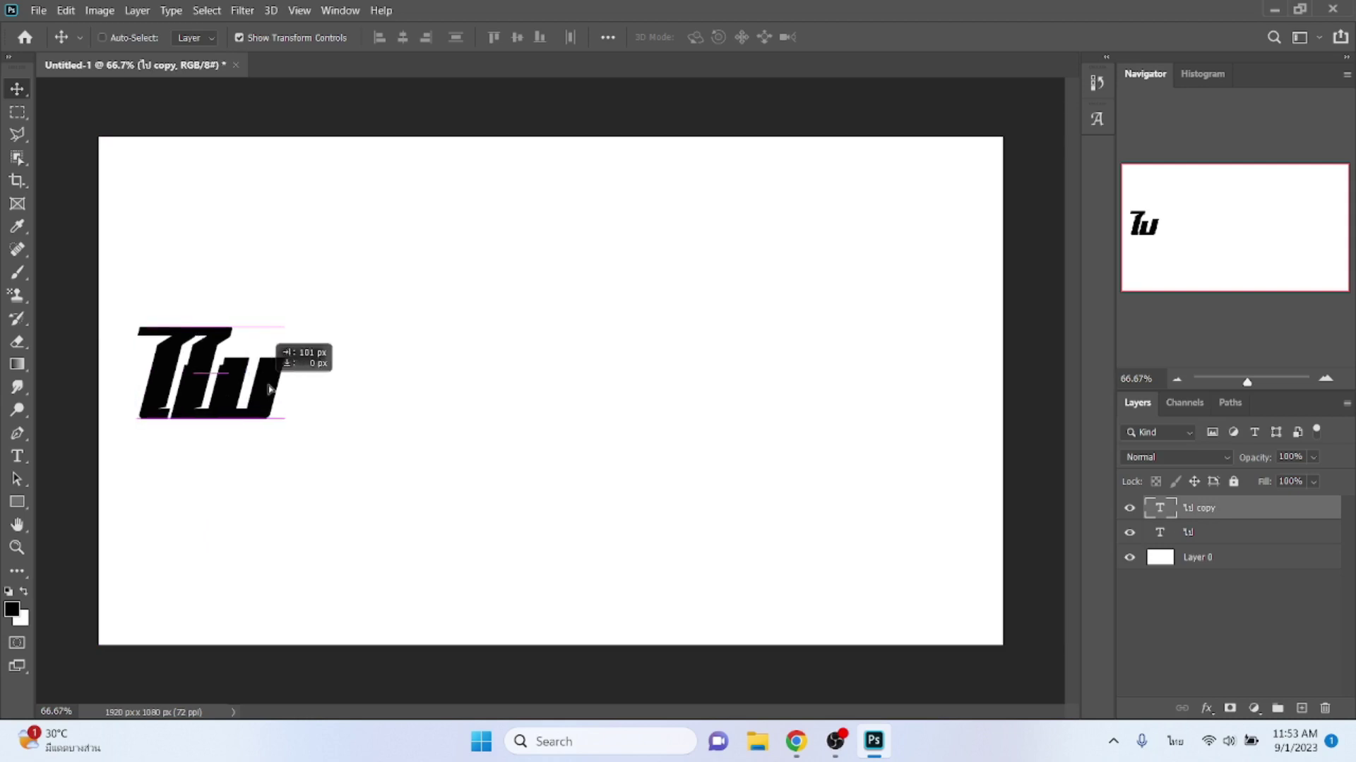
key("t")
double_click(321, 379)
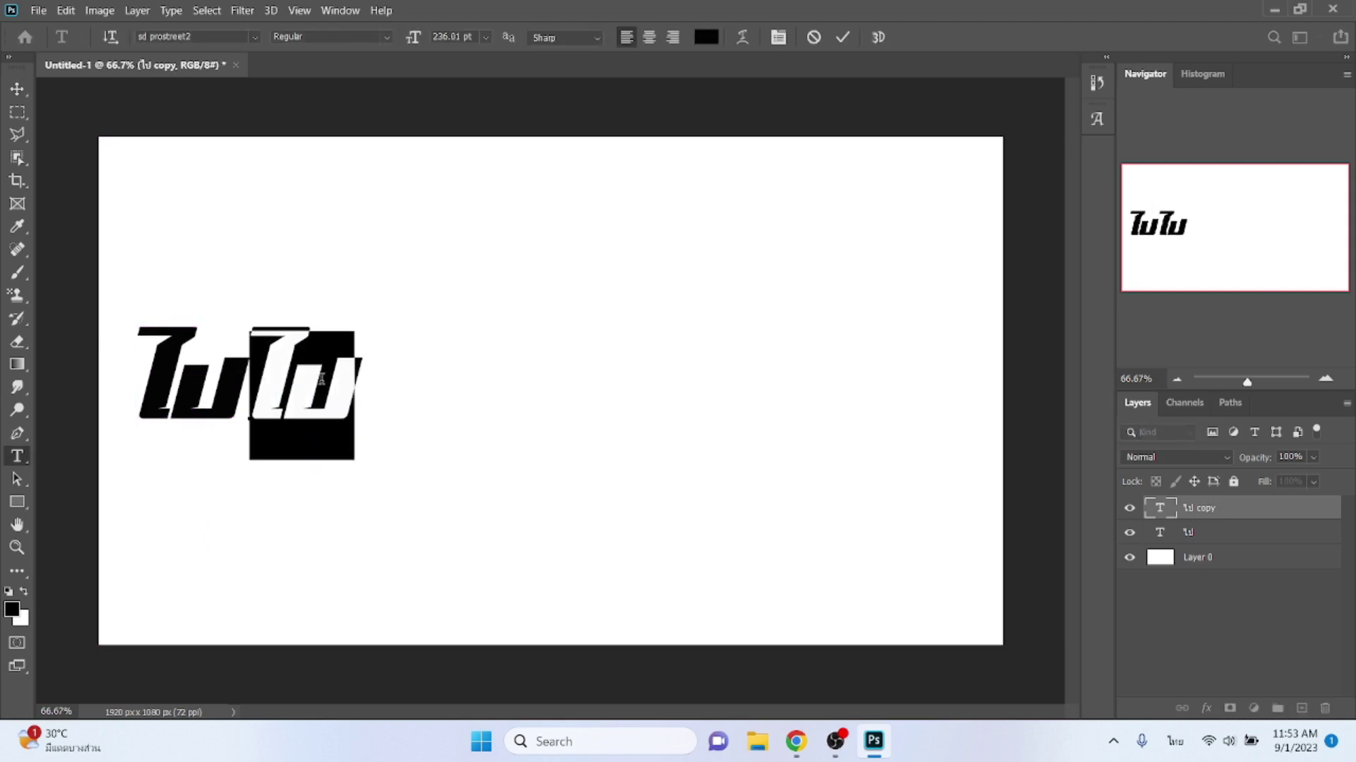
type("ไมให")
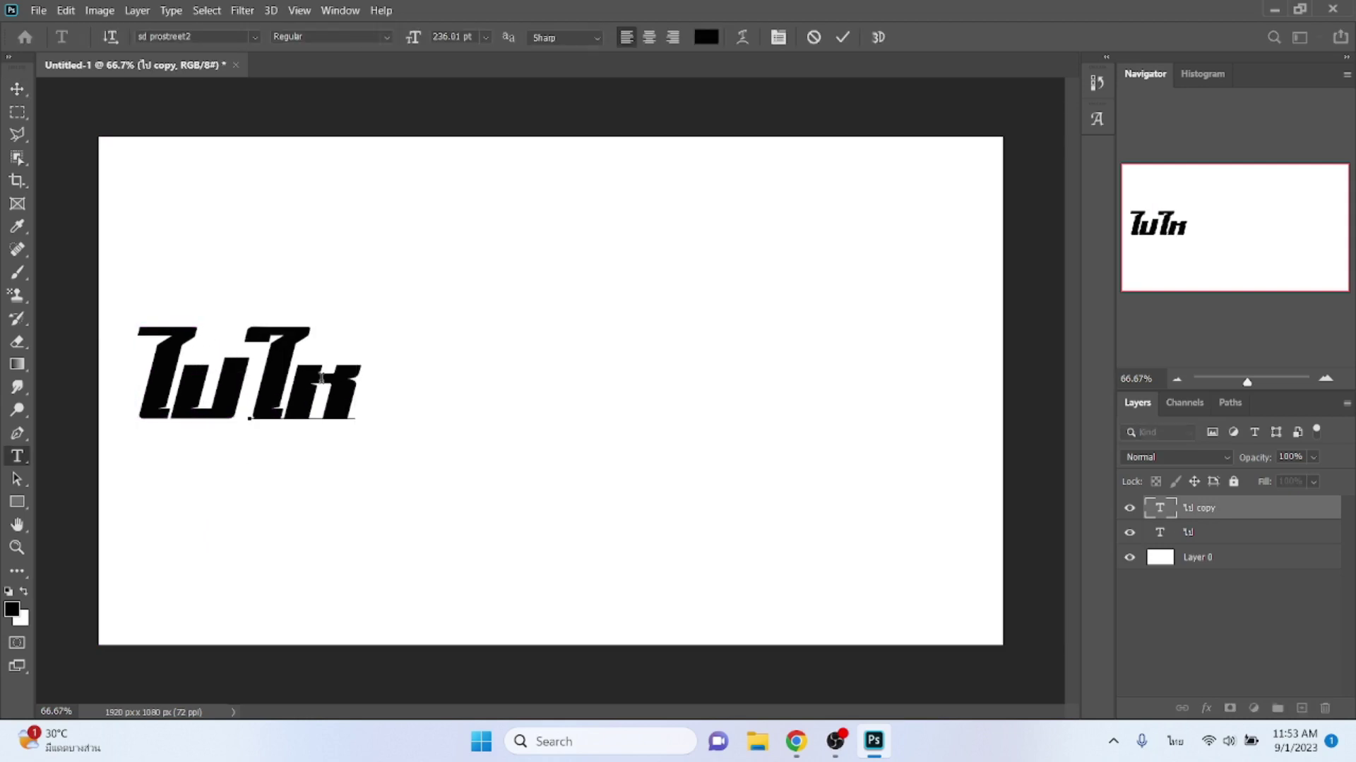
type("้")
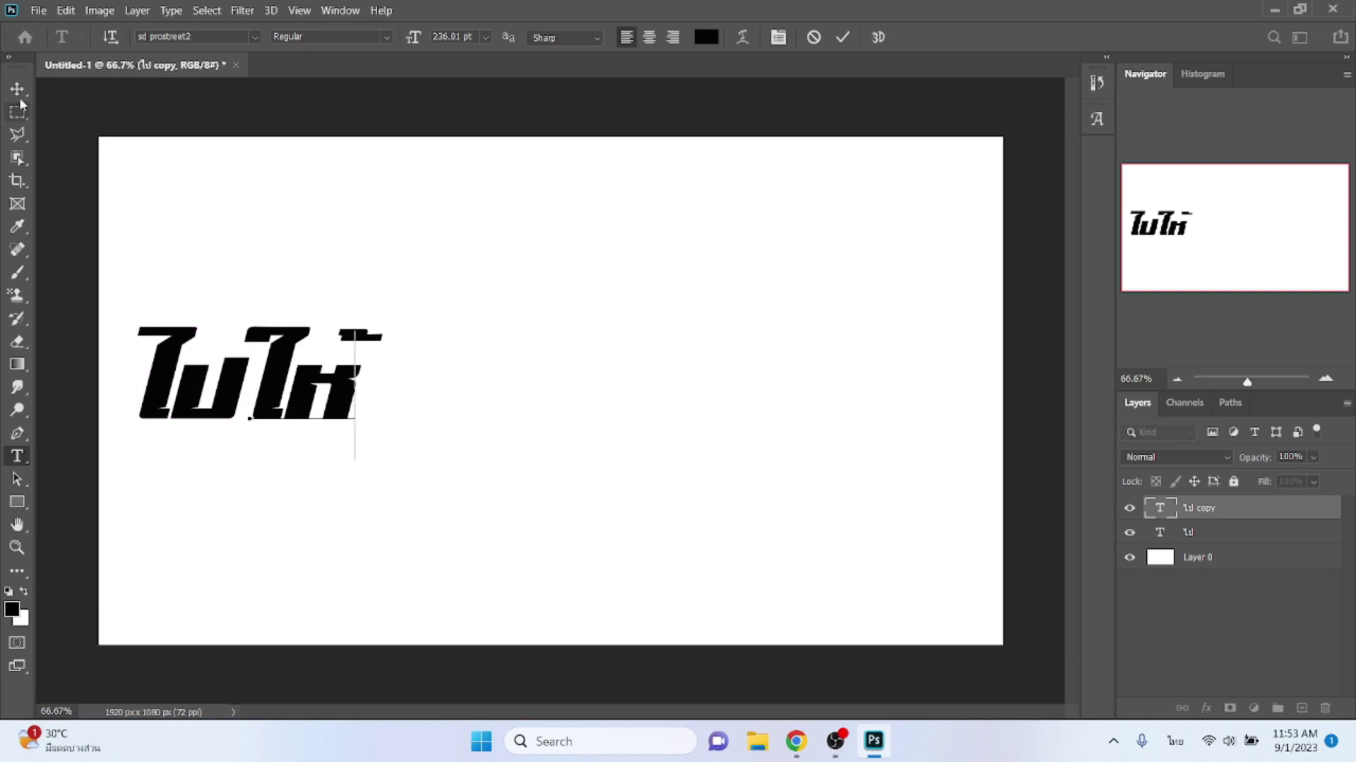
left_click(17, 88)
- Nudge ไห้ left against ไป and place a further copy to its right
key("Left")
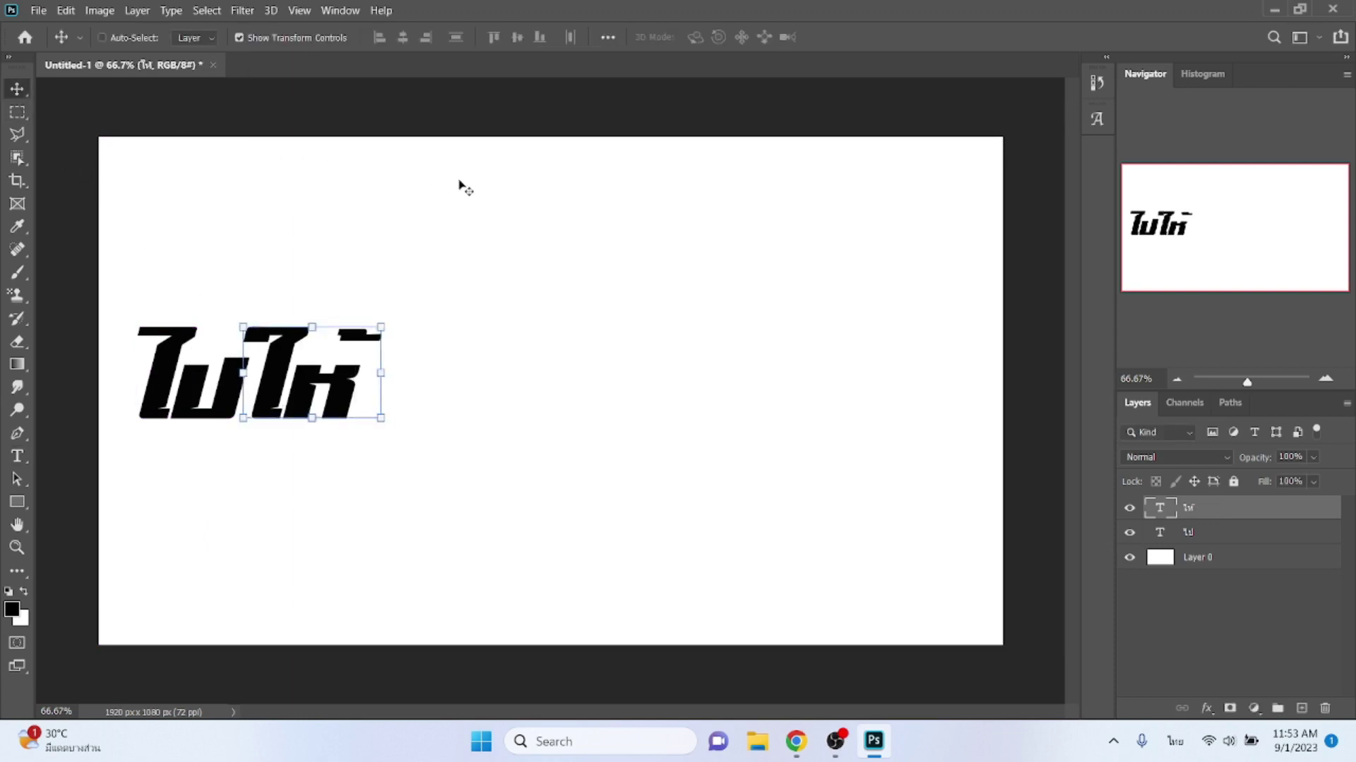
key("Left")
key("Left")
key("Left")
key("Left")
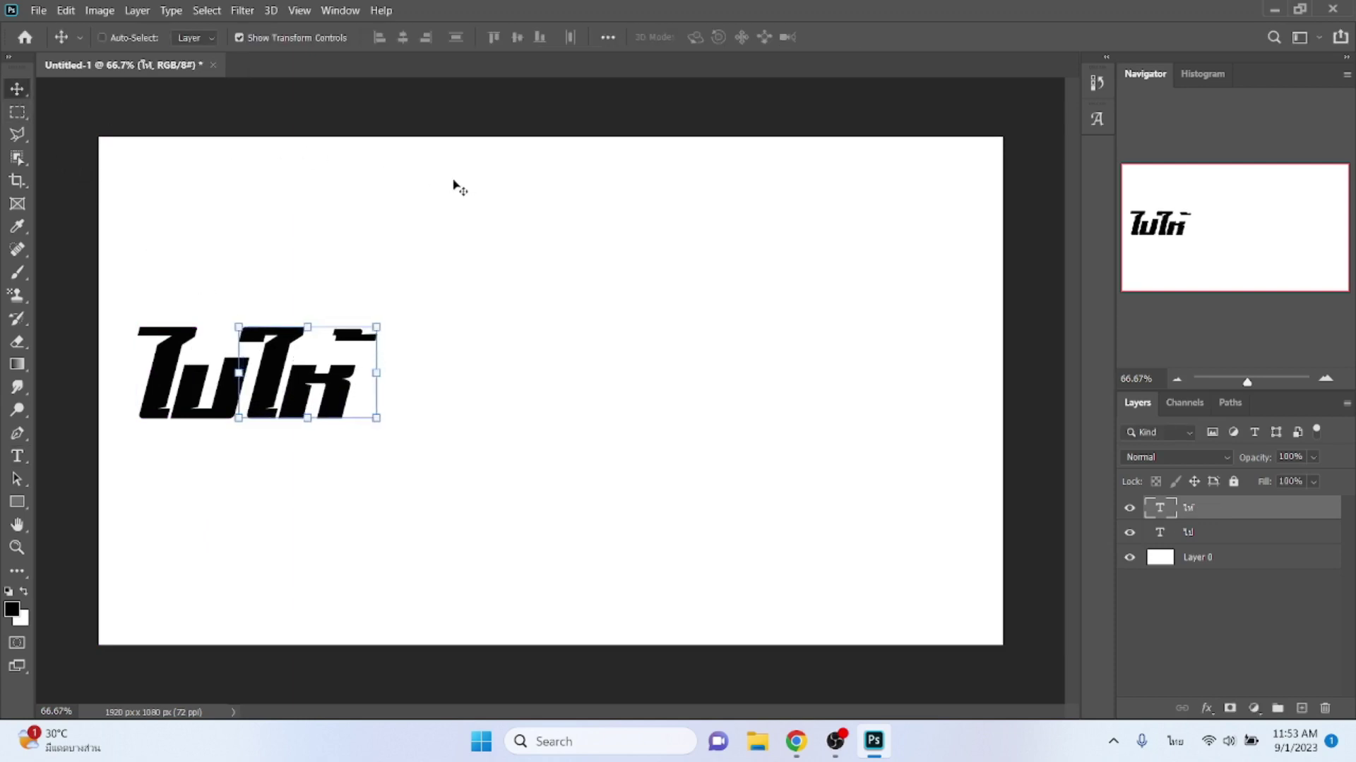
key("Left")
key("Left")
key("Left")
key("Left")
key("Left")
key("Left")
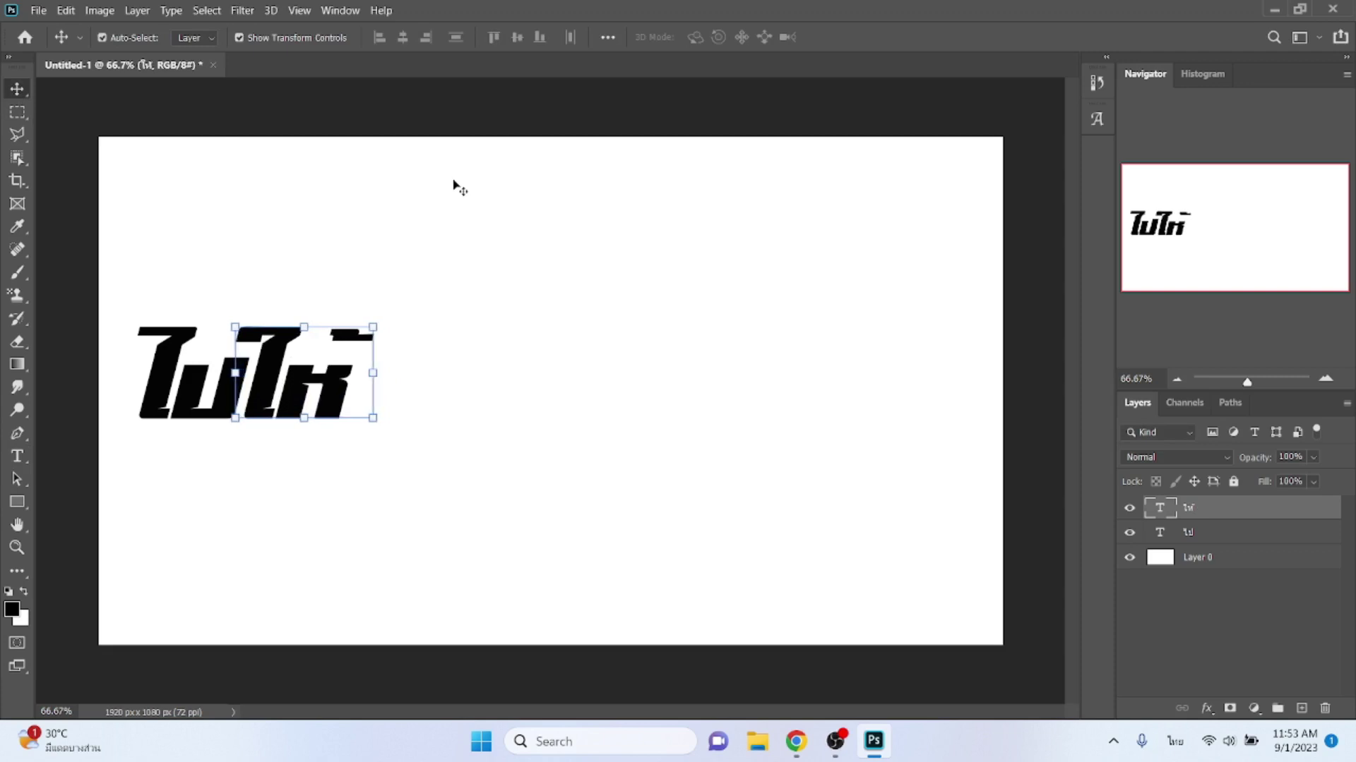
left_click_drag(296, 372, 417, 364, "ctrl+alt")
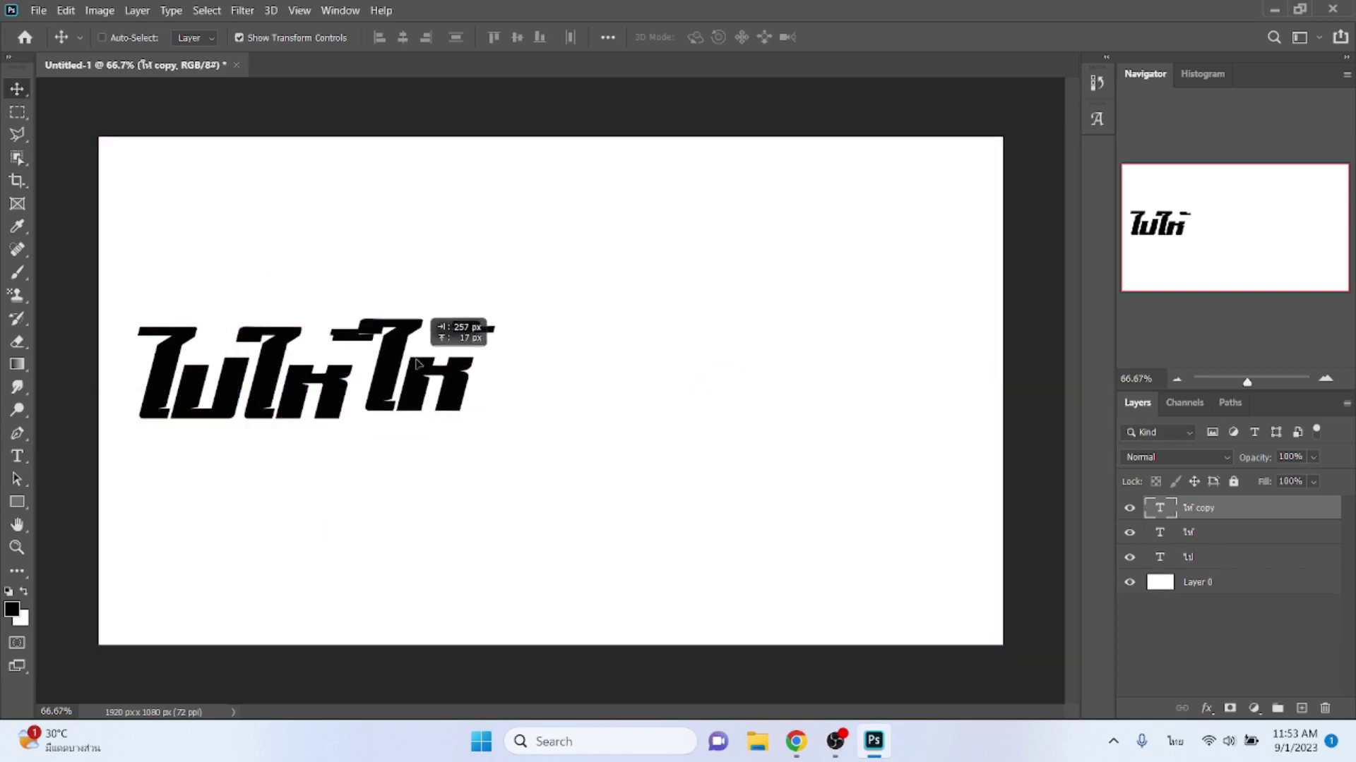
- Retype the copy as สุด, scale it to about 173%, and tuck it beside ไห้
double_click(418, 362)
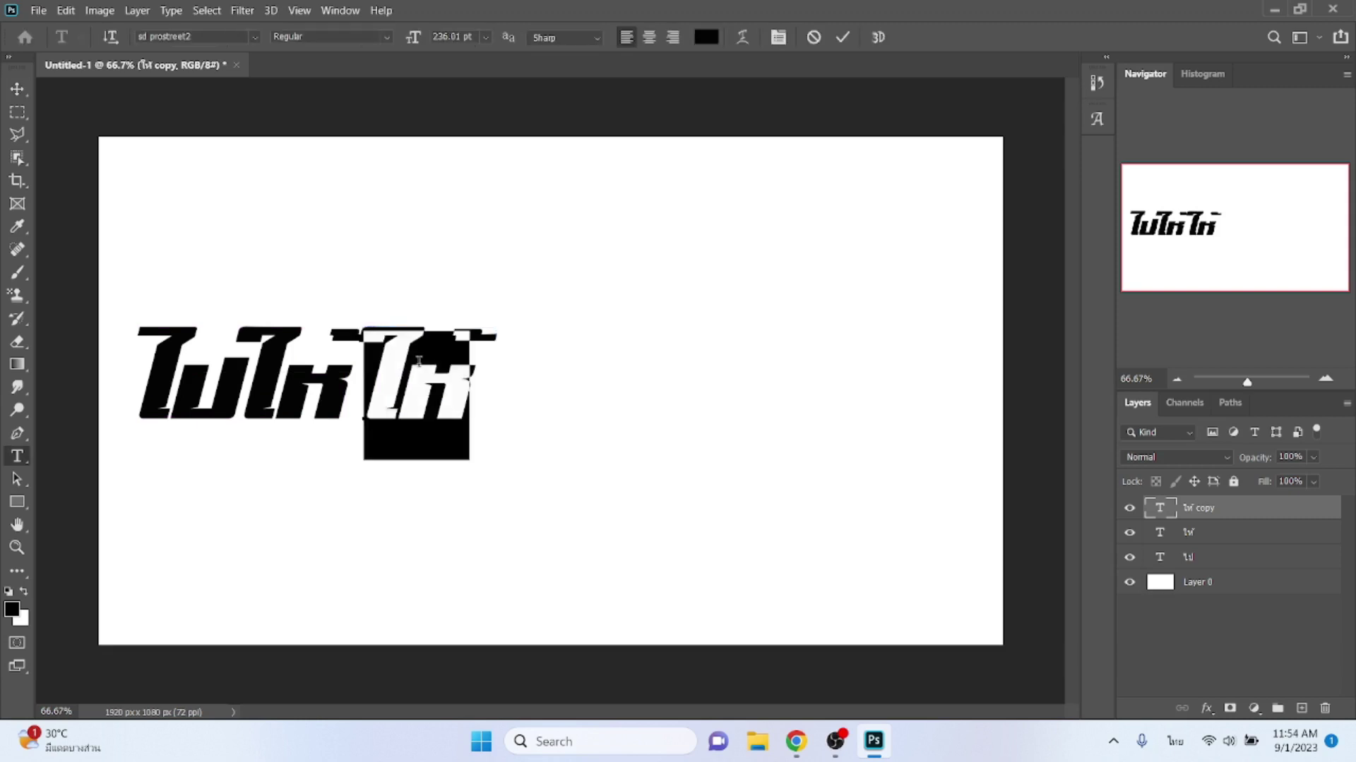
type("สุ")
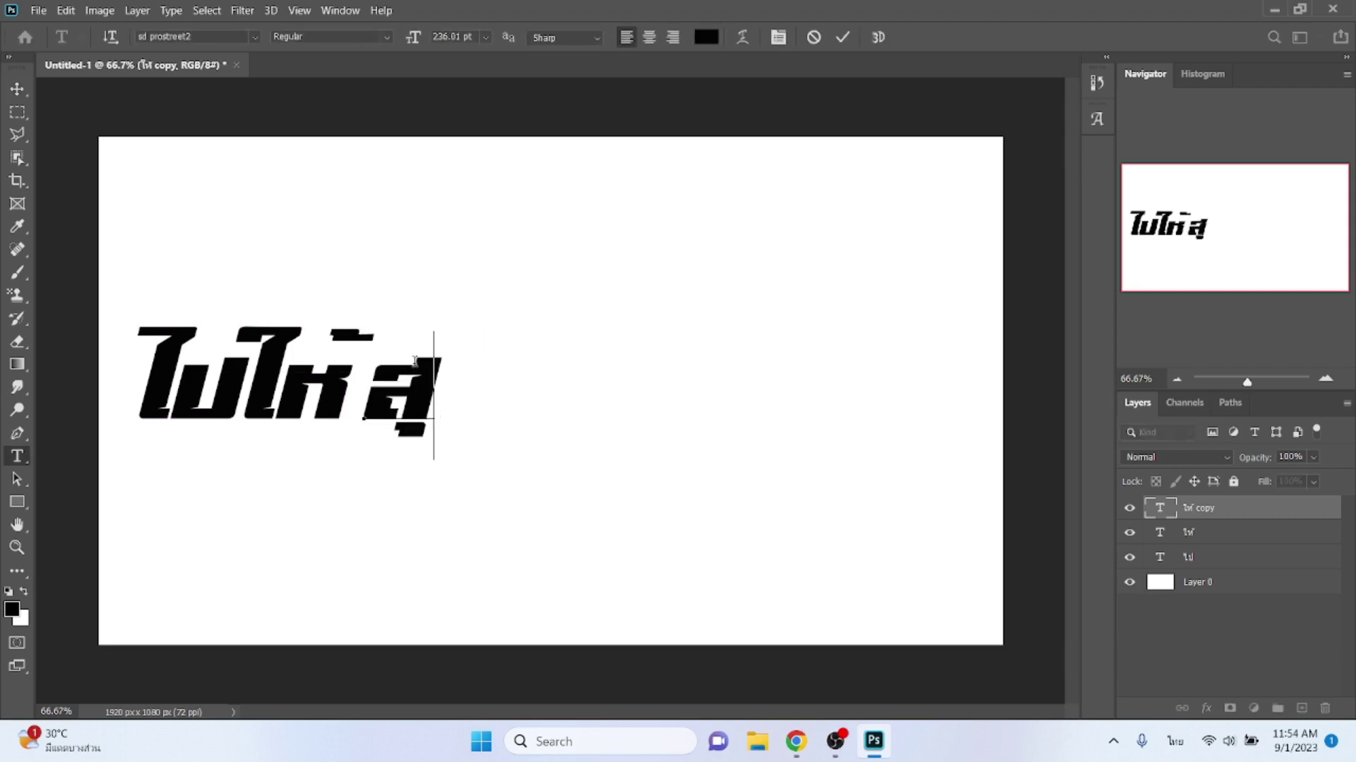
type("ด")
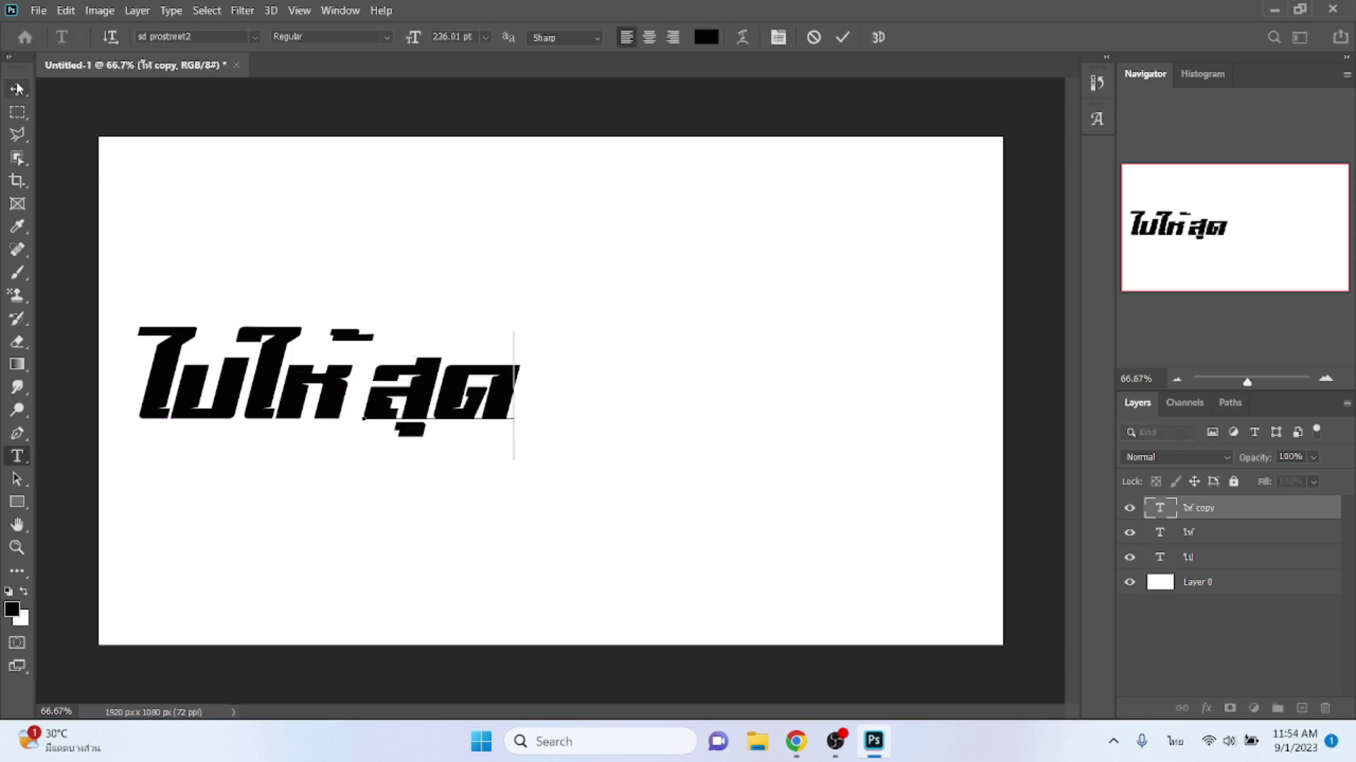
key("ctrl+Return")
key("ctrl+t")
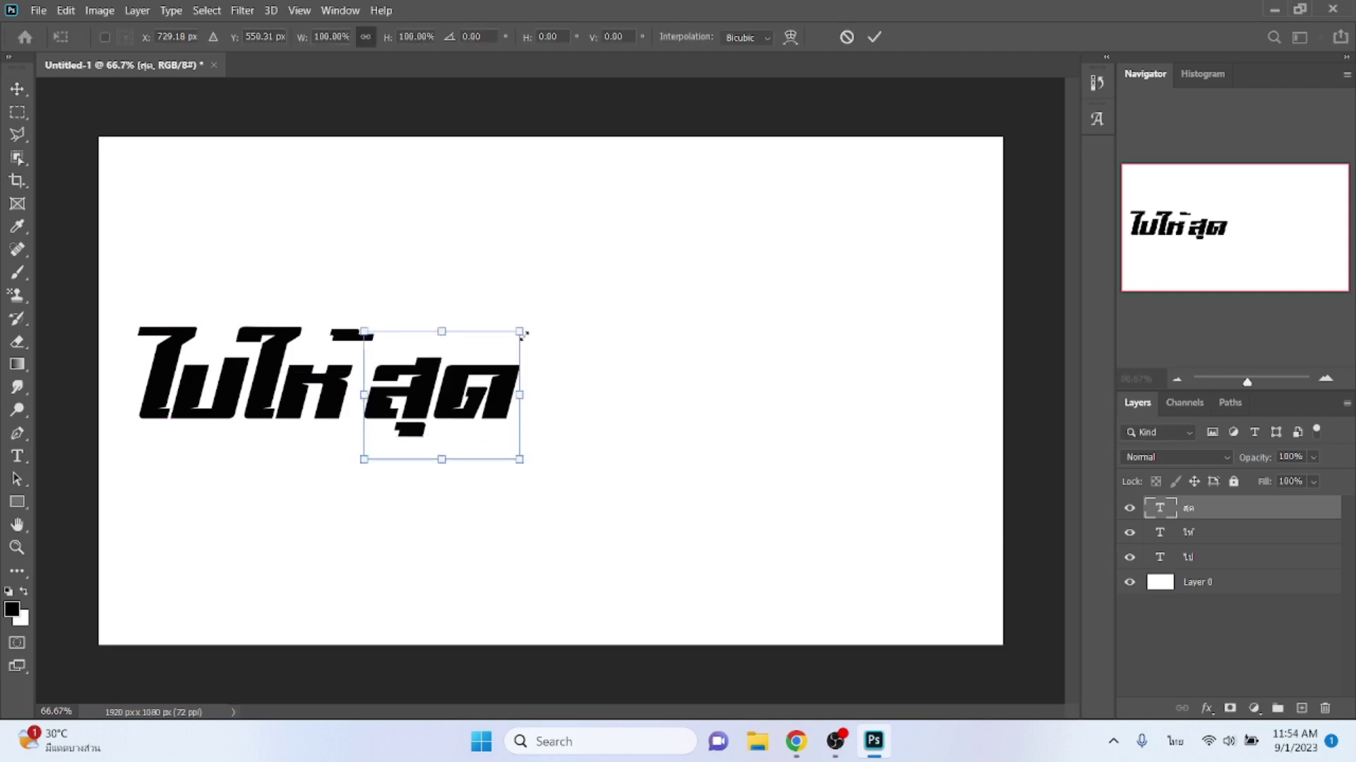
left_click_drag(525, 332, 639, 236)
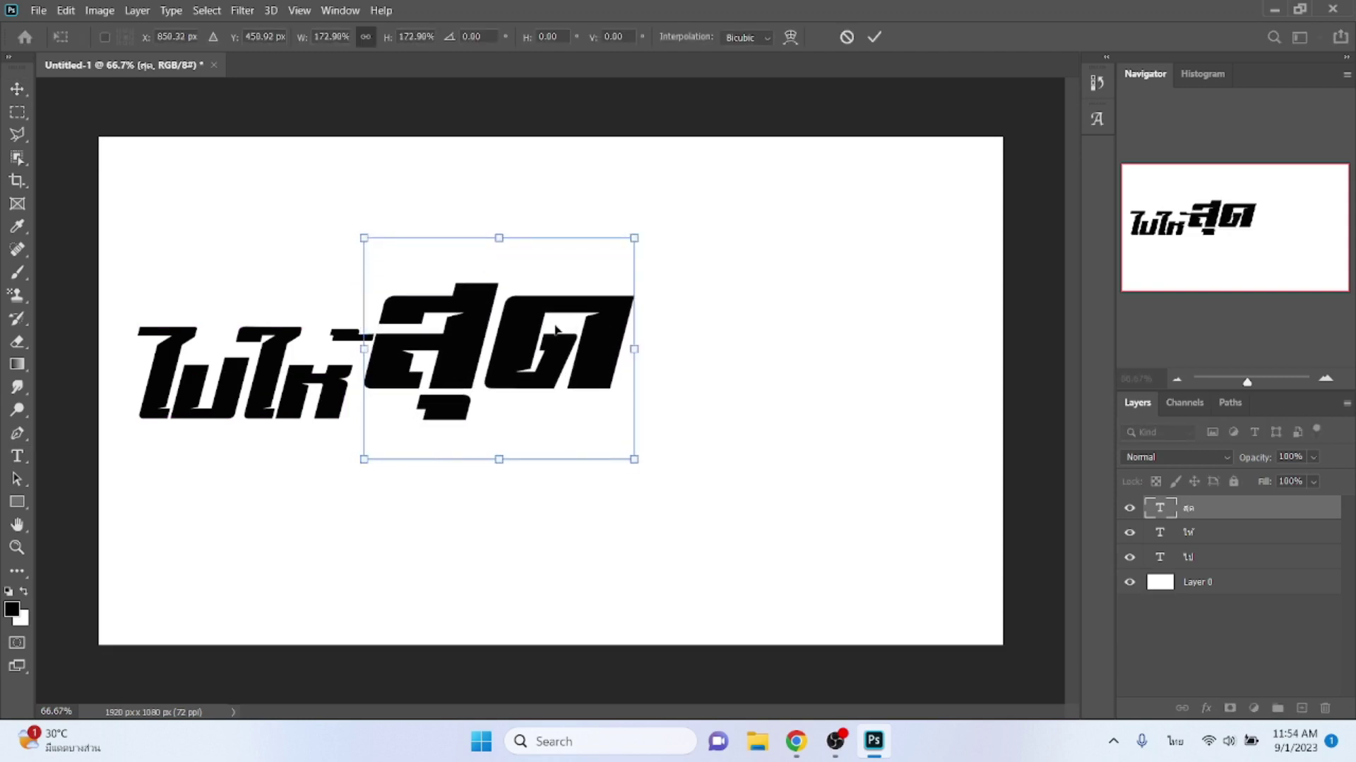
left_click_drag(523, 335, 512, 378)
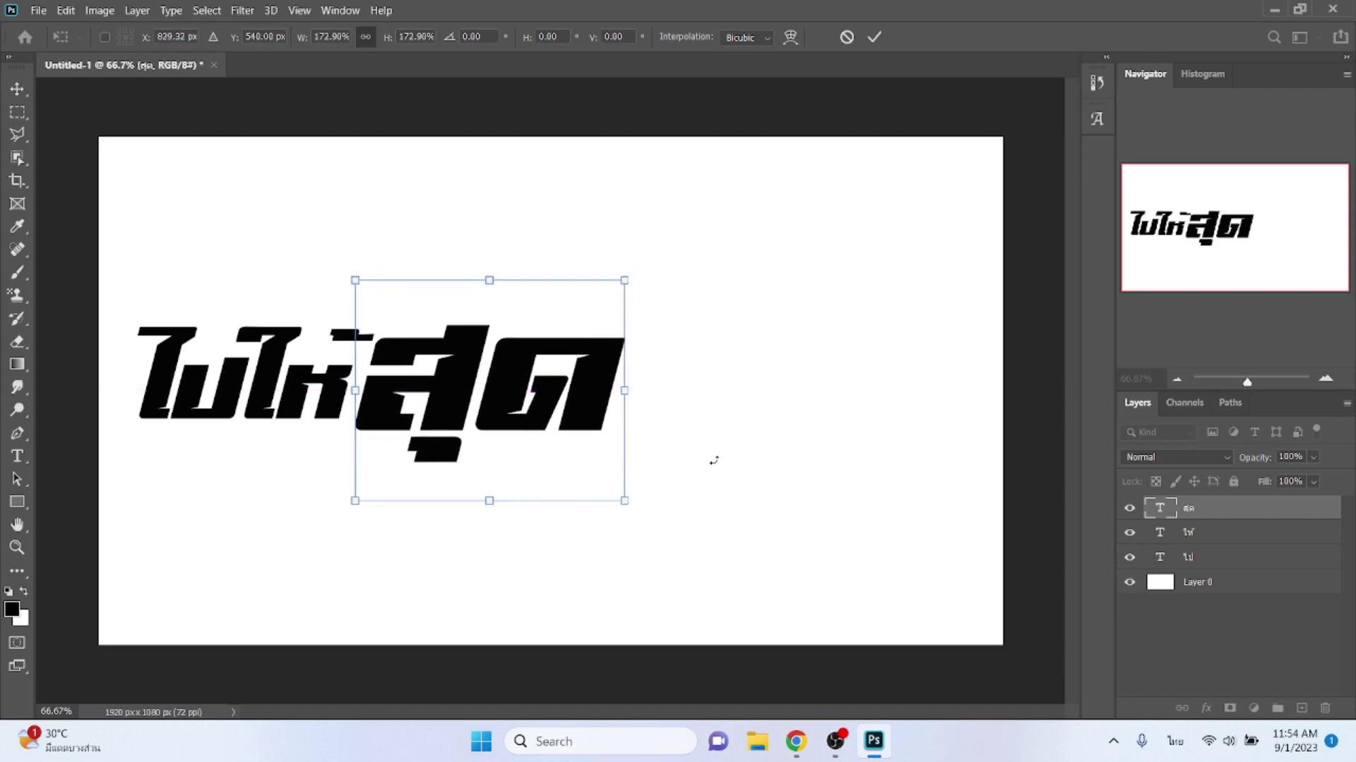
key("Left")
key("Left")
key("Left")
key("Left")
key("Left")
key("Left")
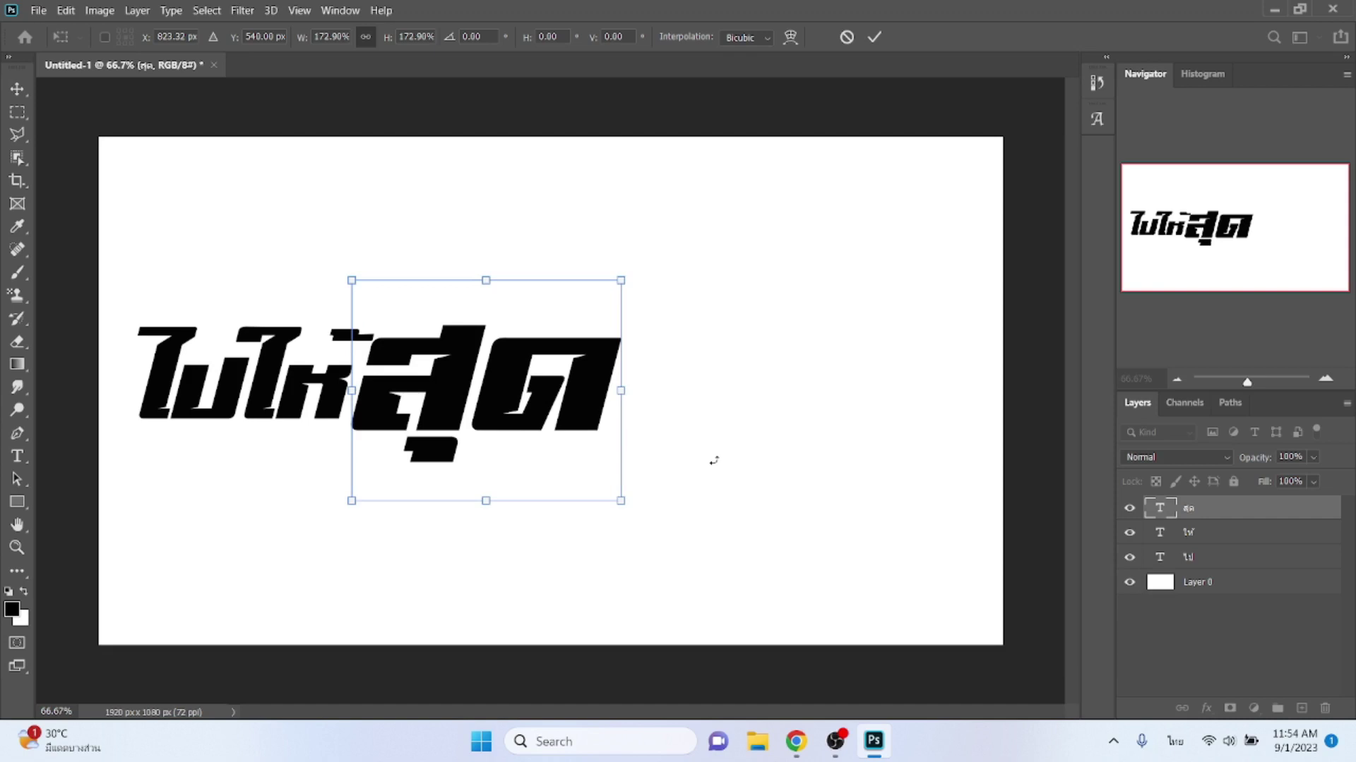
- Duplicate the ไห้ layer to the top of the stack and move it after สุด
left_click(1235, 538)
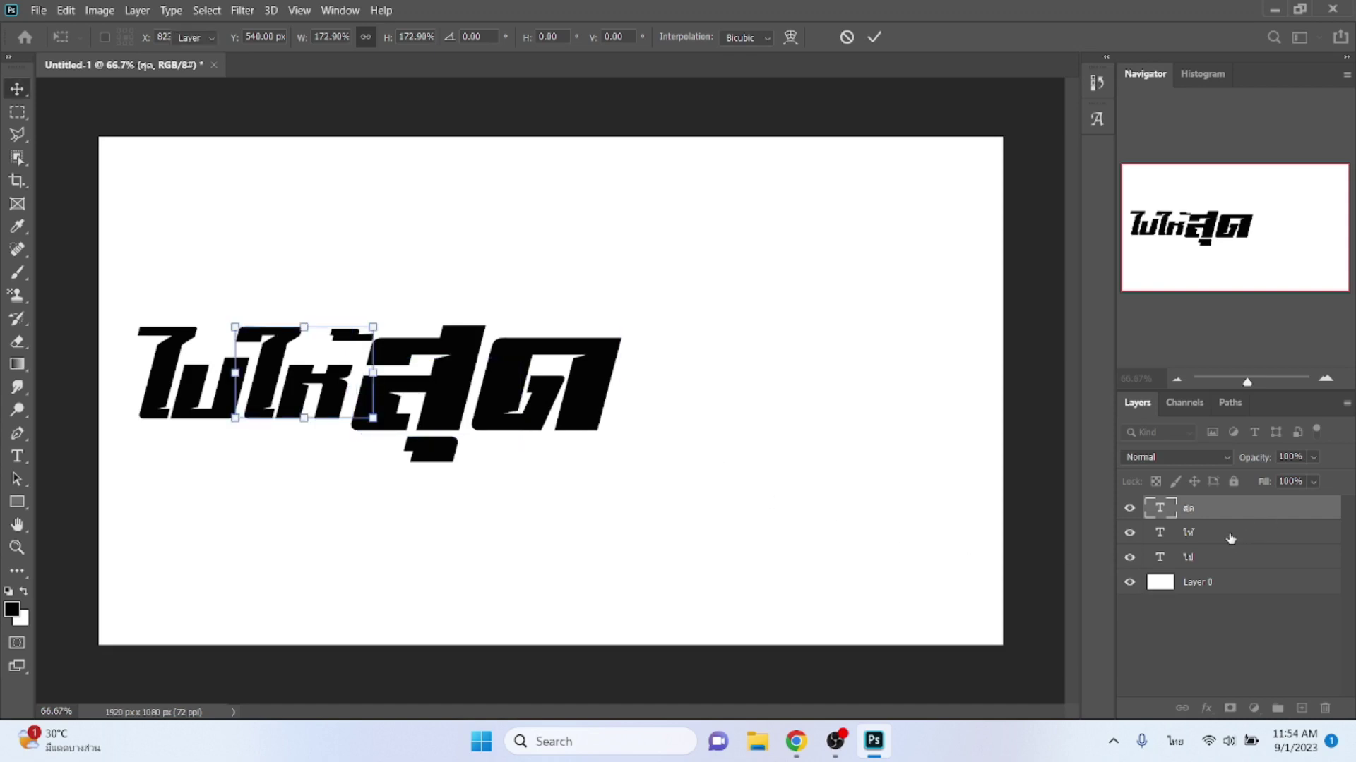
key("ctrl+j")
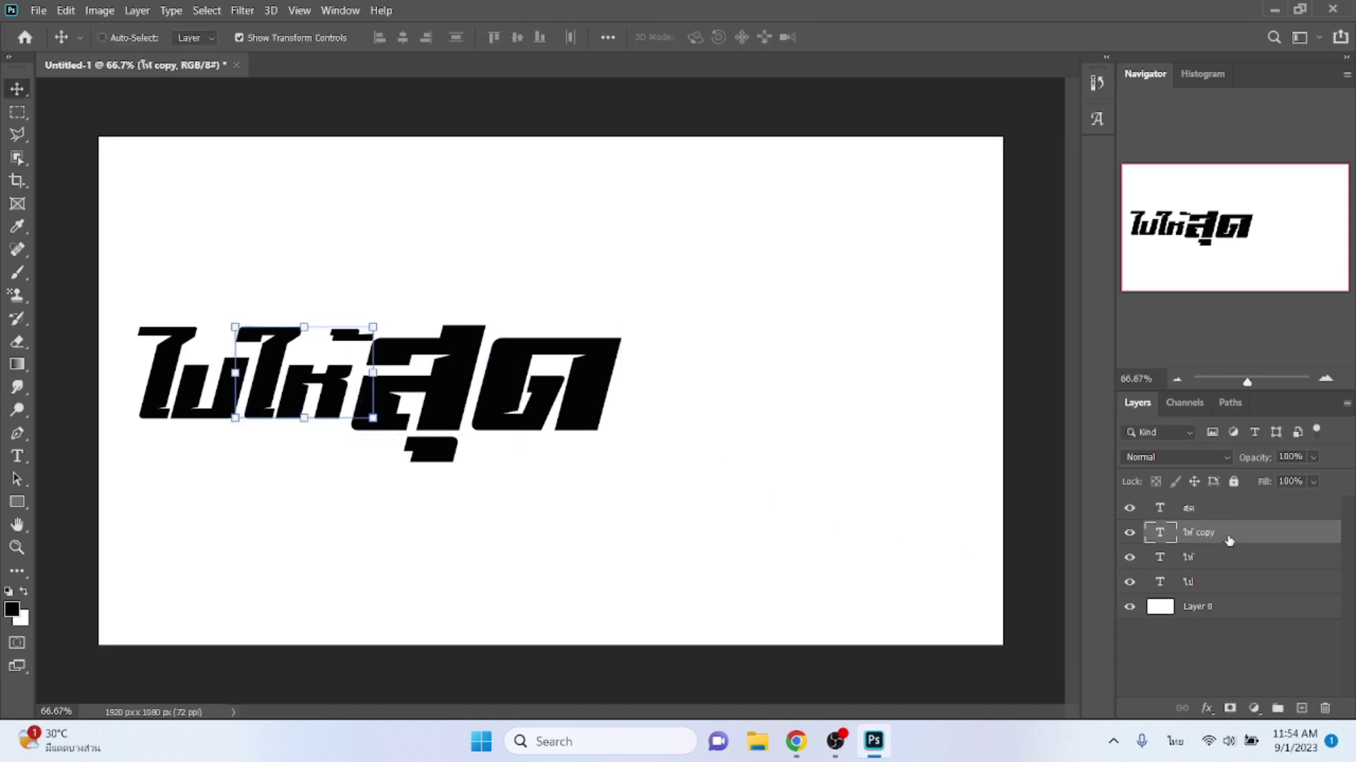
left_click_drag(1210, 536, 1216, 503)
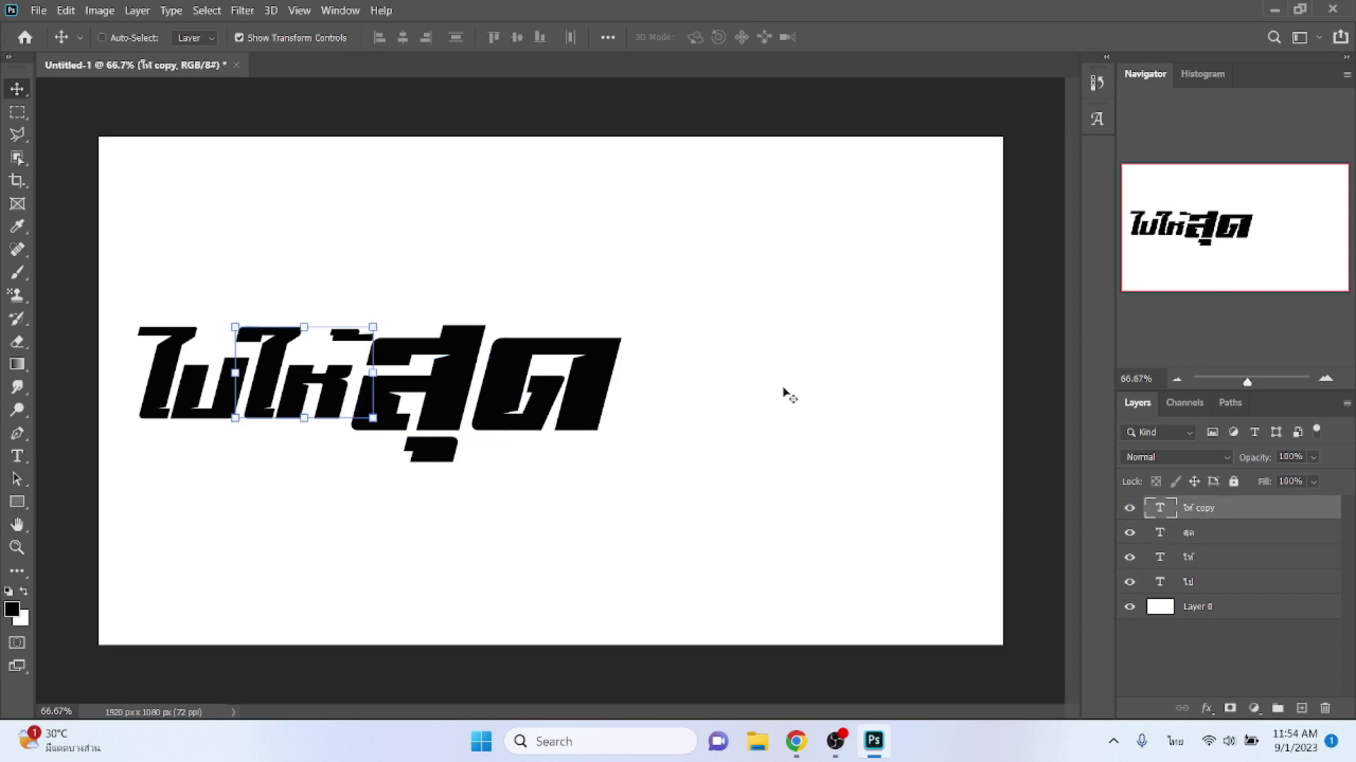
left_click_drag(326, 389, 695, 393)
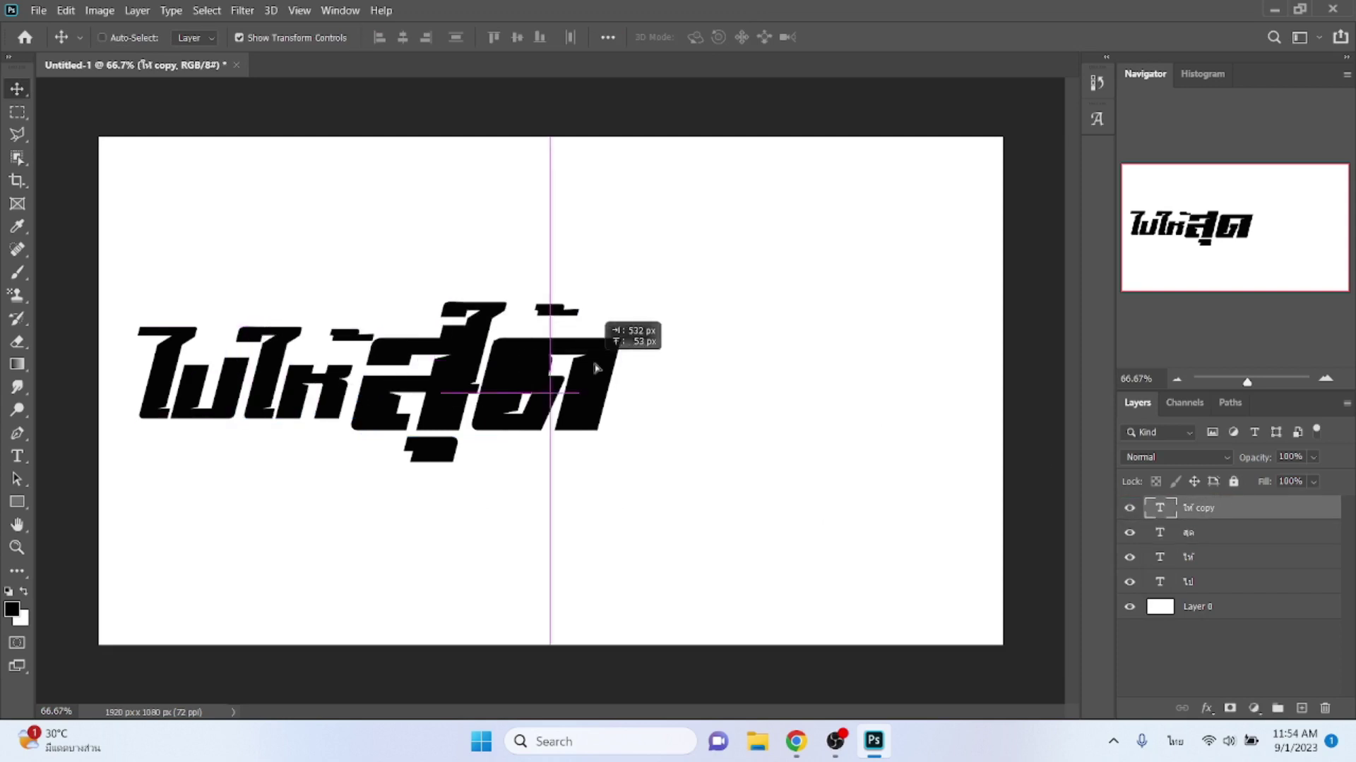
- Retype the copy as แล้ว, nudge it left, and duplicate it
double_click(694, 385)
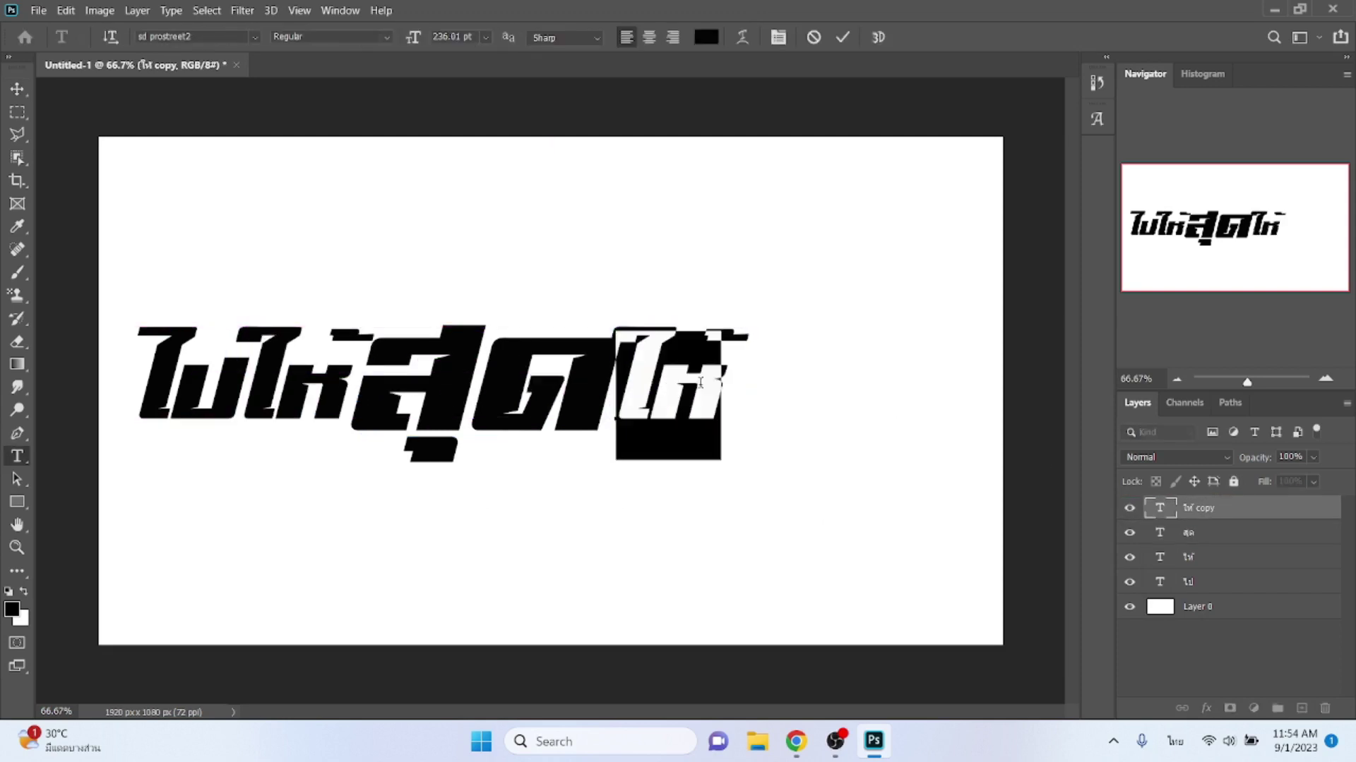
type("แ")
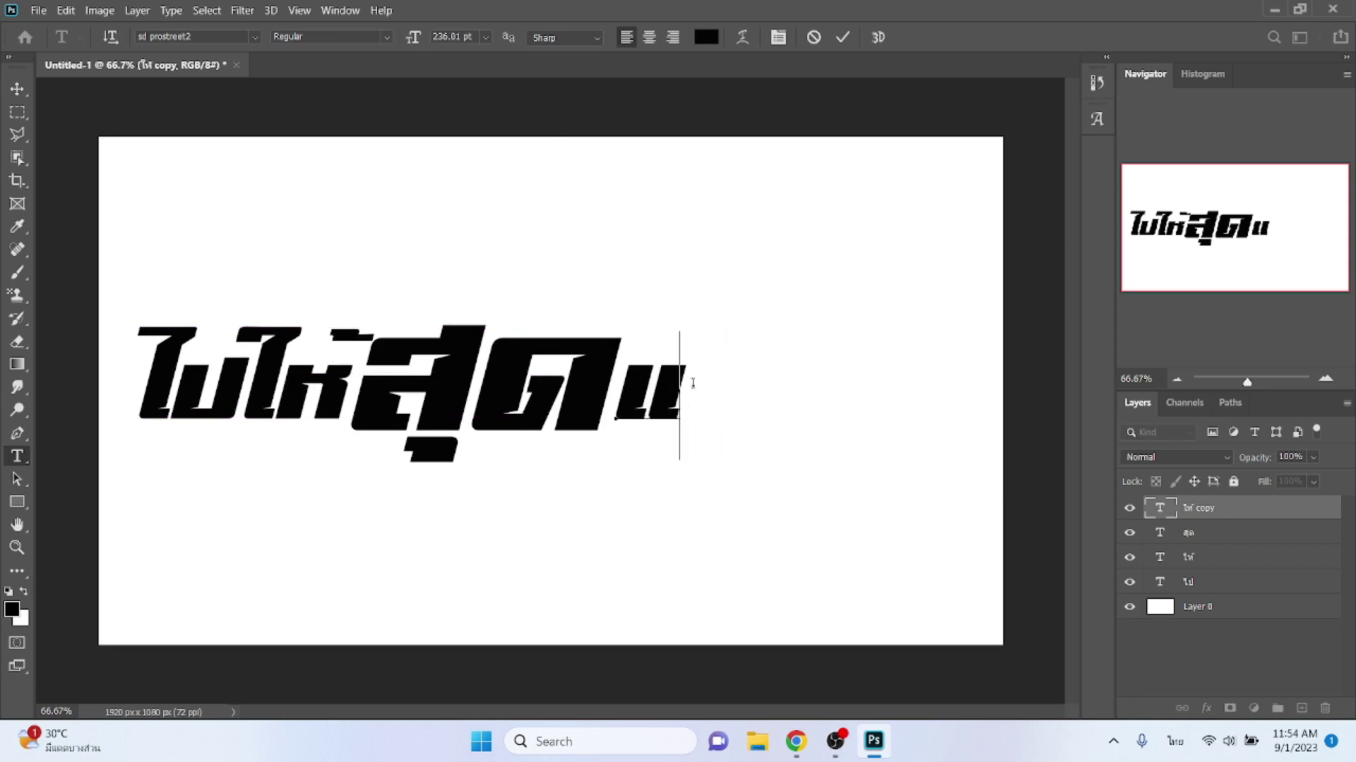
type("ล้")
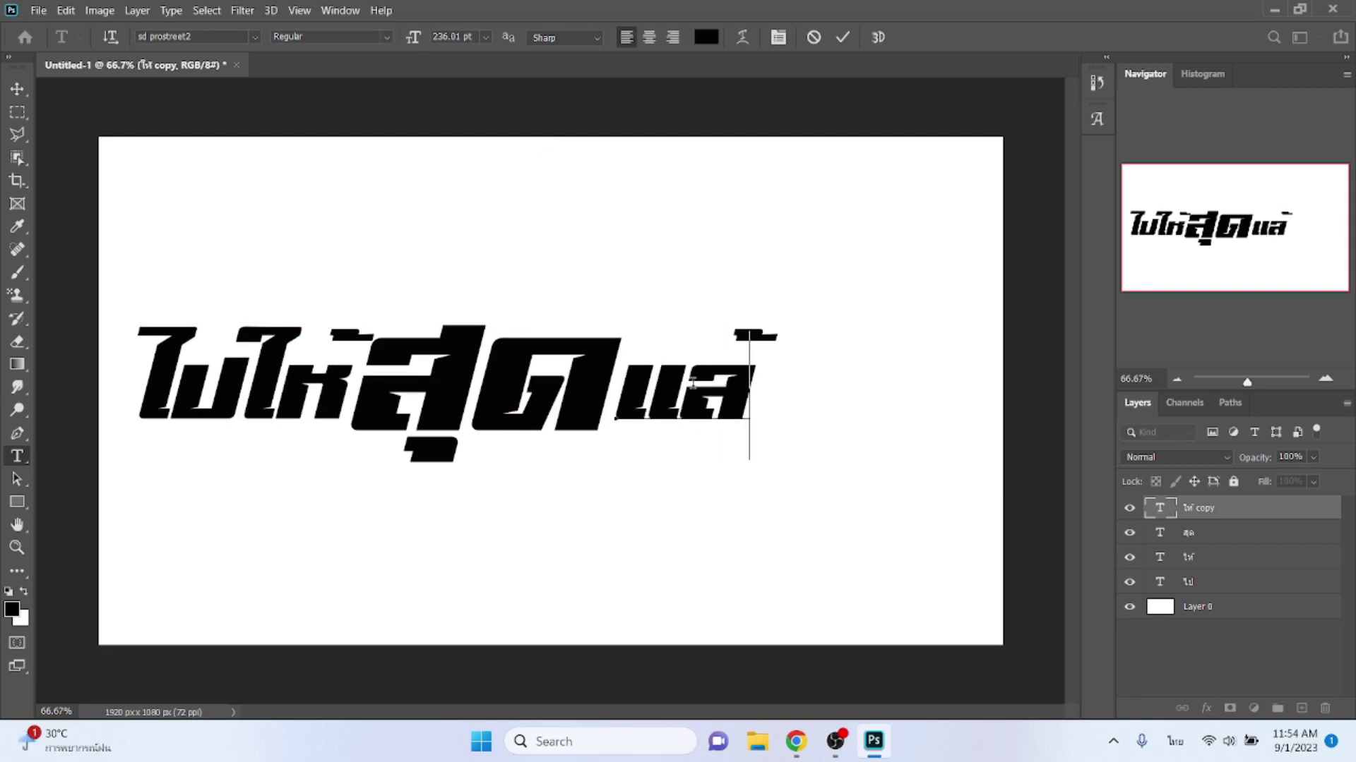
type("ว")
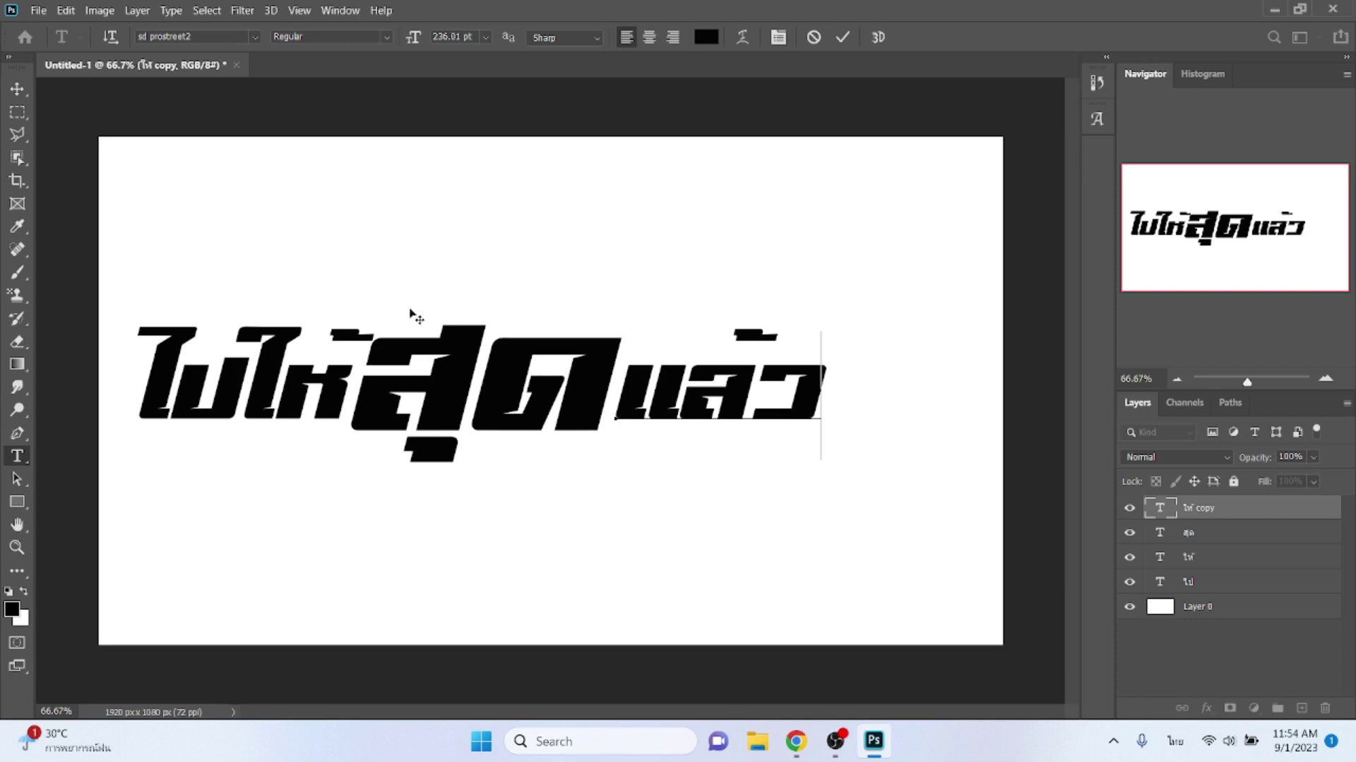
left_click(16, 89)
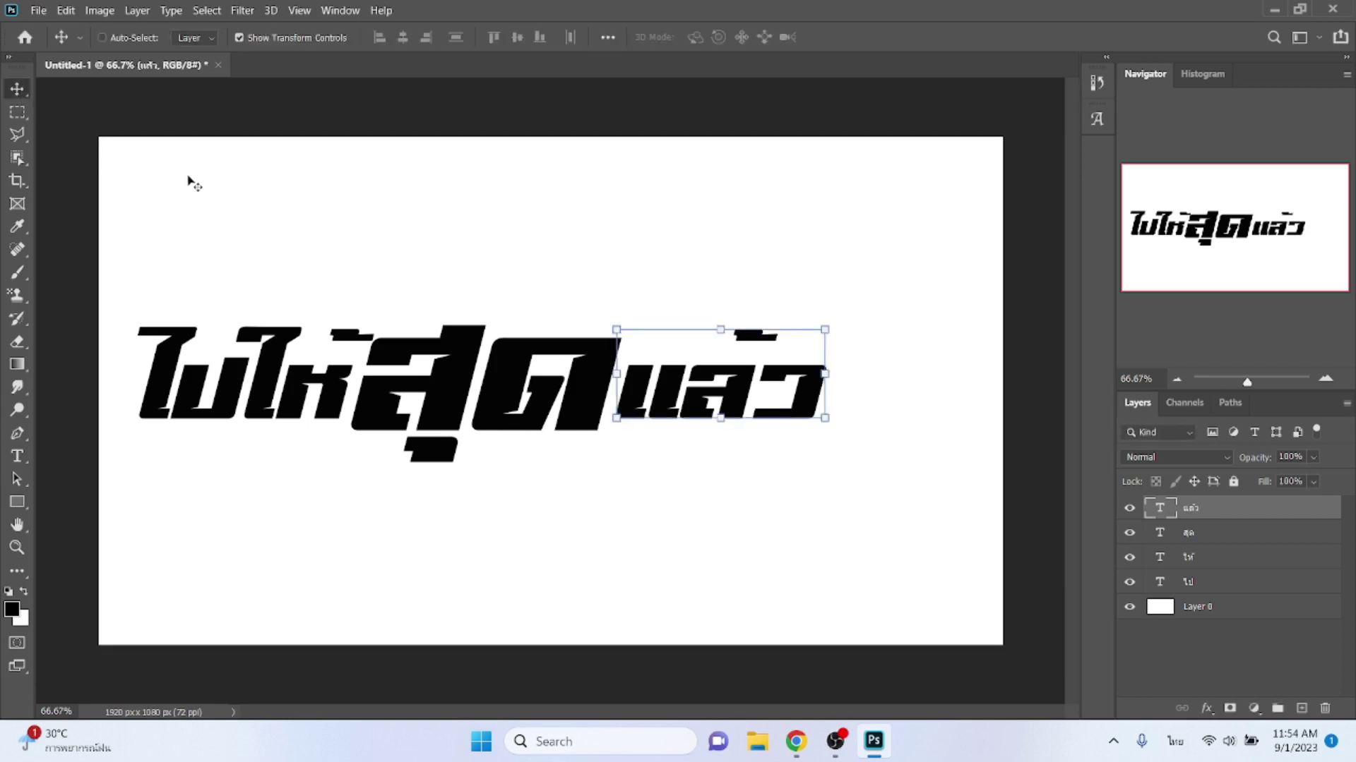
key("Left")
key("Left")
key("Left")
key("Left")
key("Left")
key("Left")
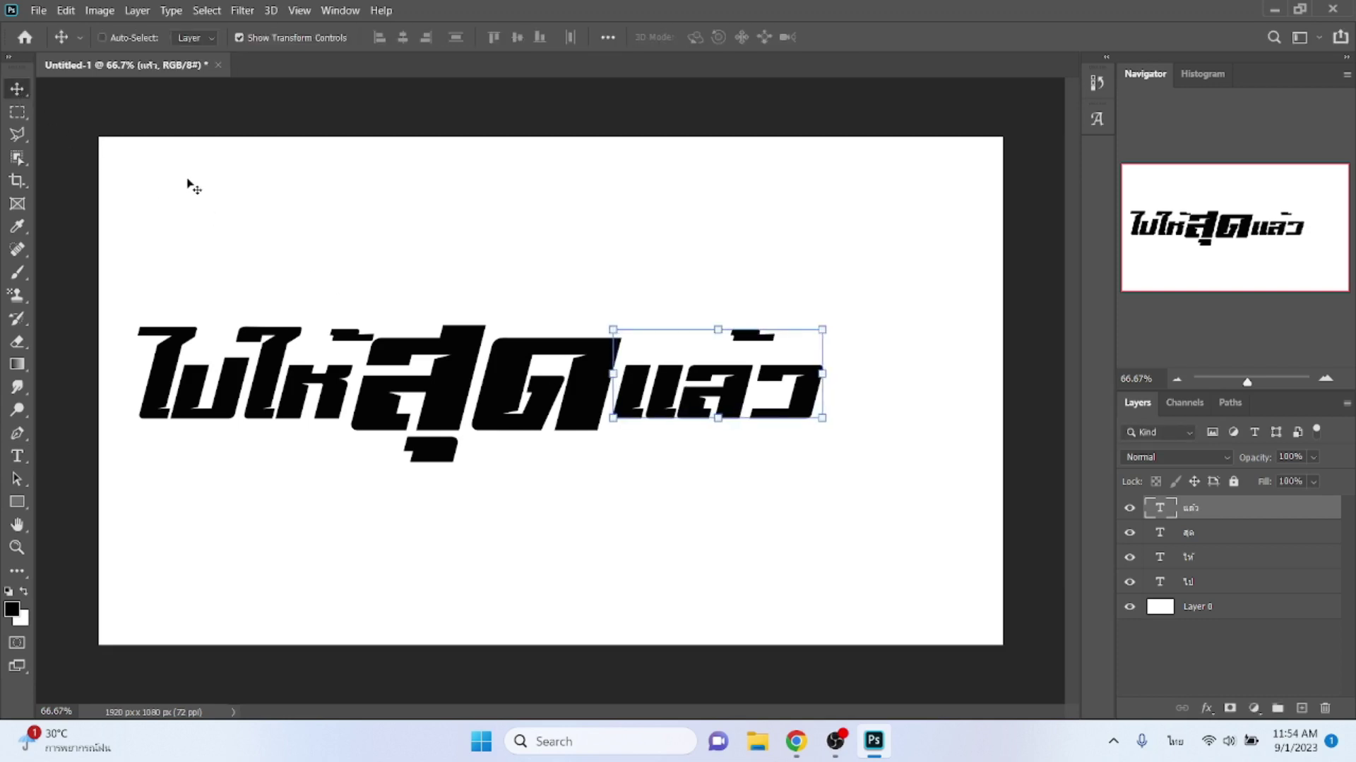
key("Left")
key("Left")
key("Left")
key("Left")
key("Left")
key("Left")
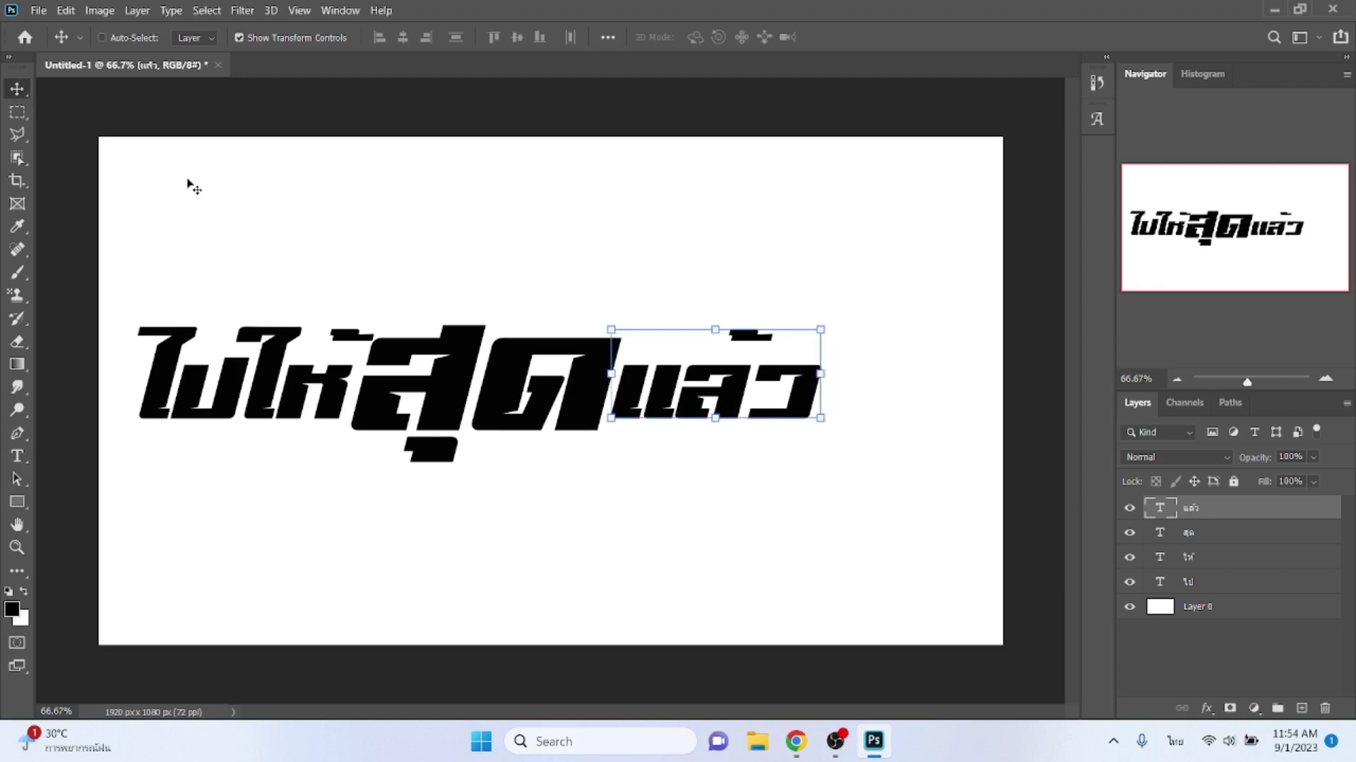
key("ctrl")
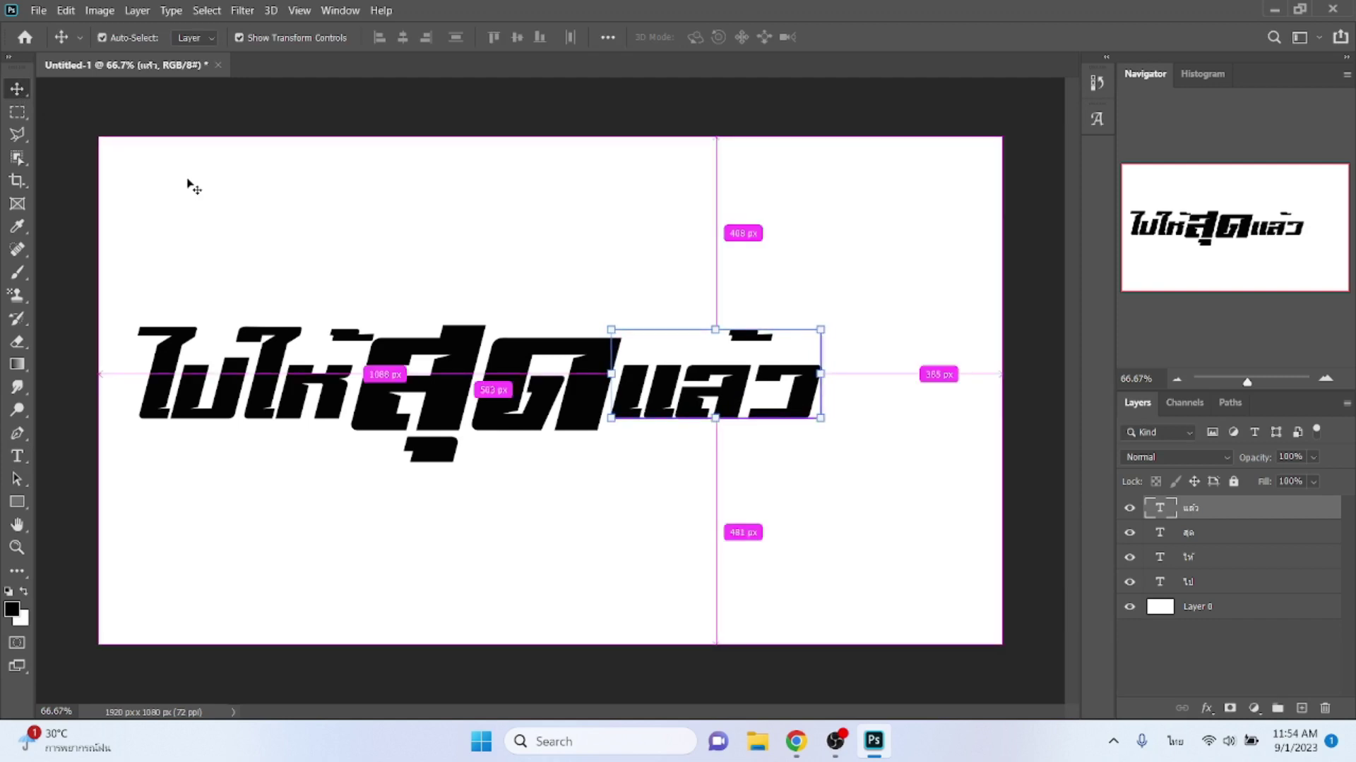
key("ctrl+j")
- Place a copy of แล้ว to its right and retype it as หยุด
left_click_drag(681, 394, 900, 394)
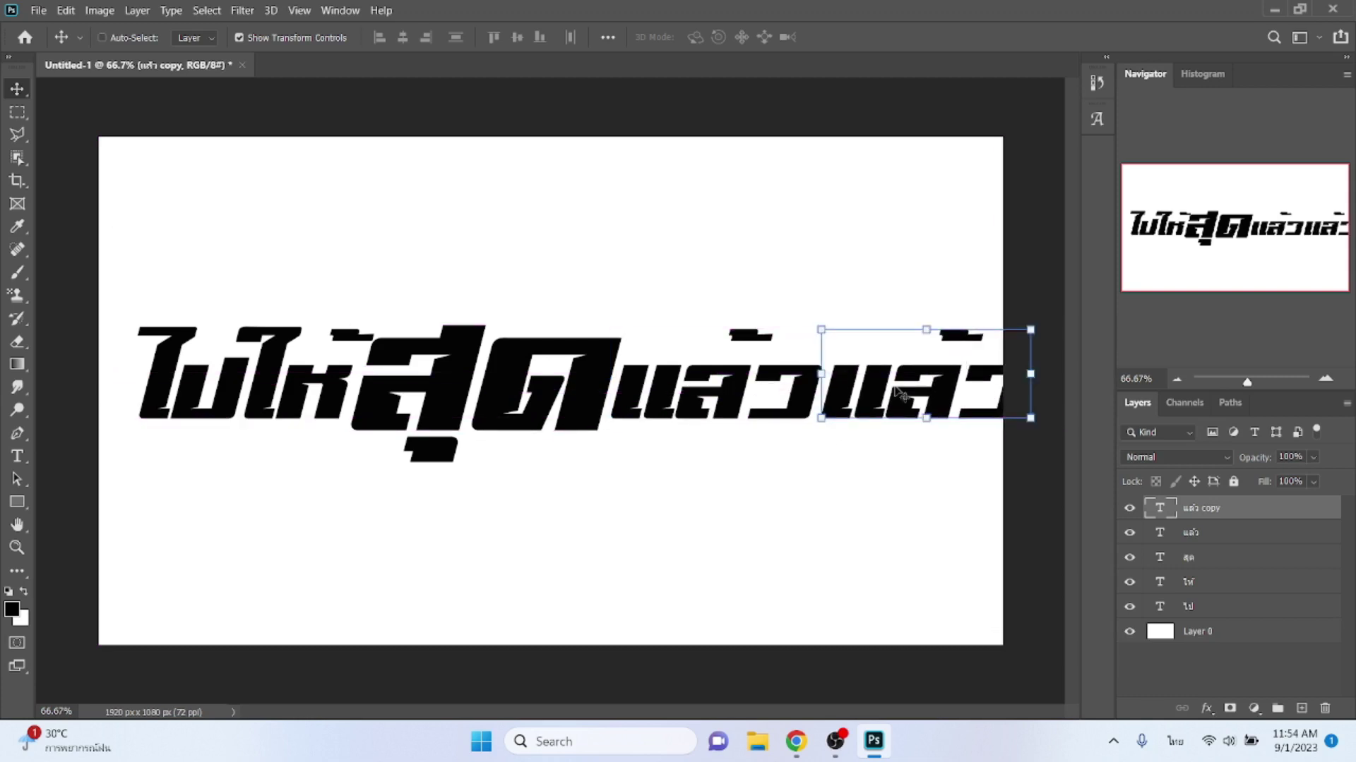
double_click(896, 389)
type("หยุด")
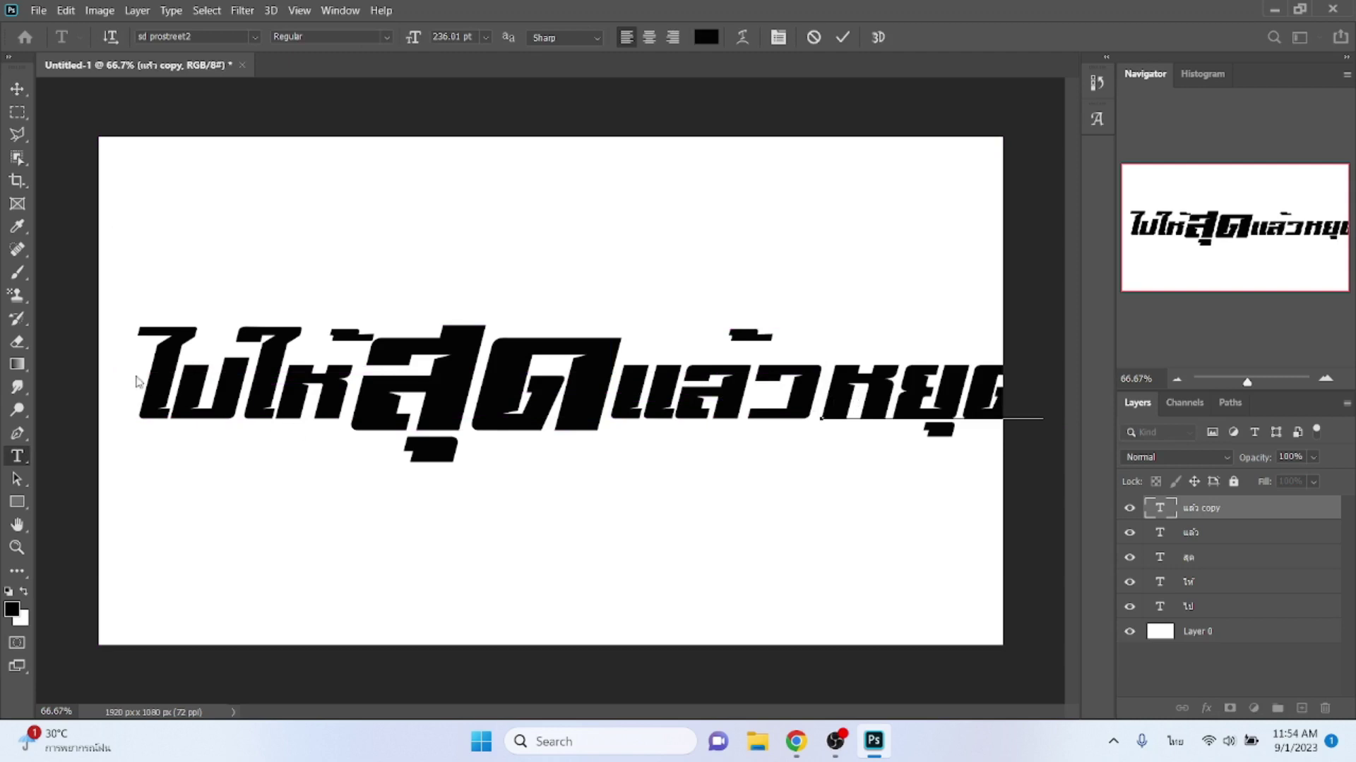
left_click(17, 88)
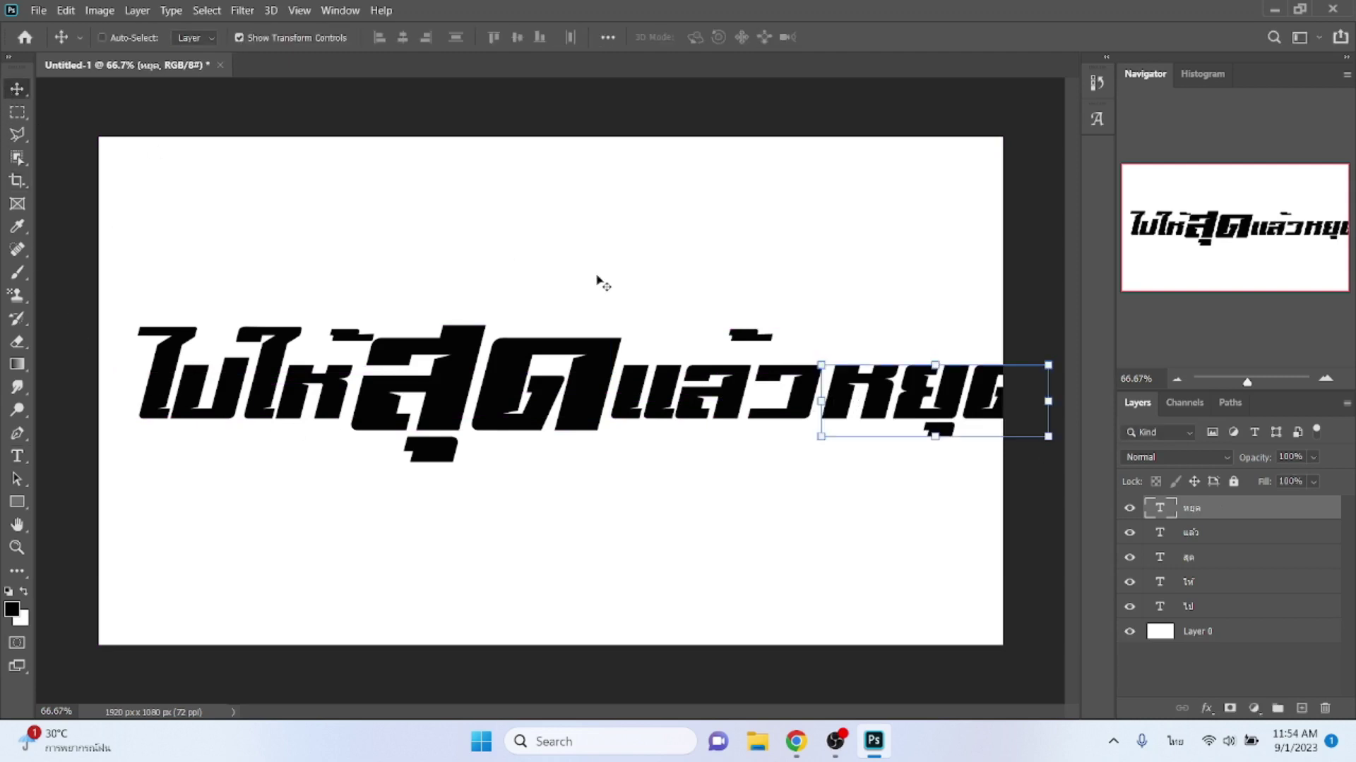
- Scale all five word layers together down to about 86%, then deselect them
left_click(1209, 615, "shift")
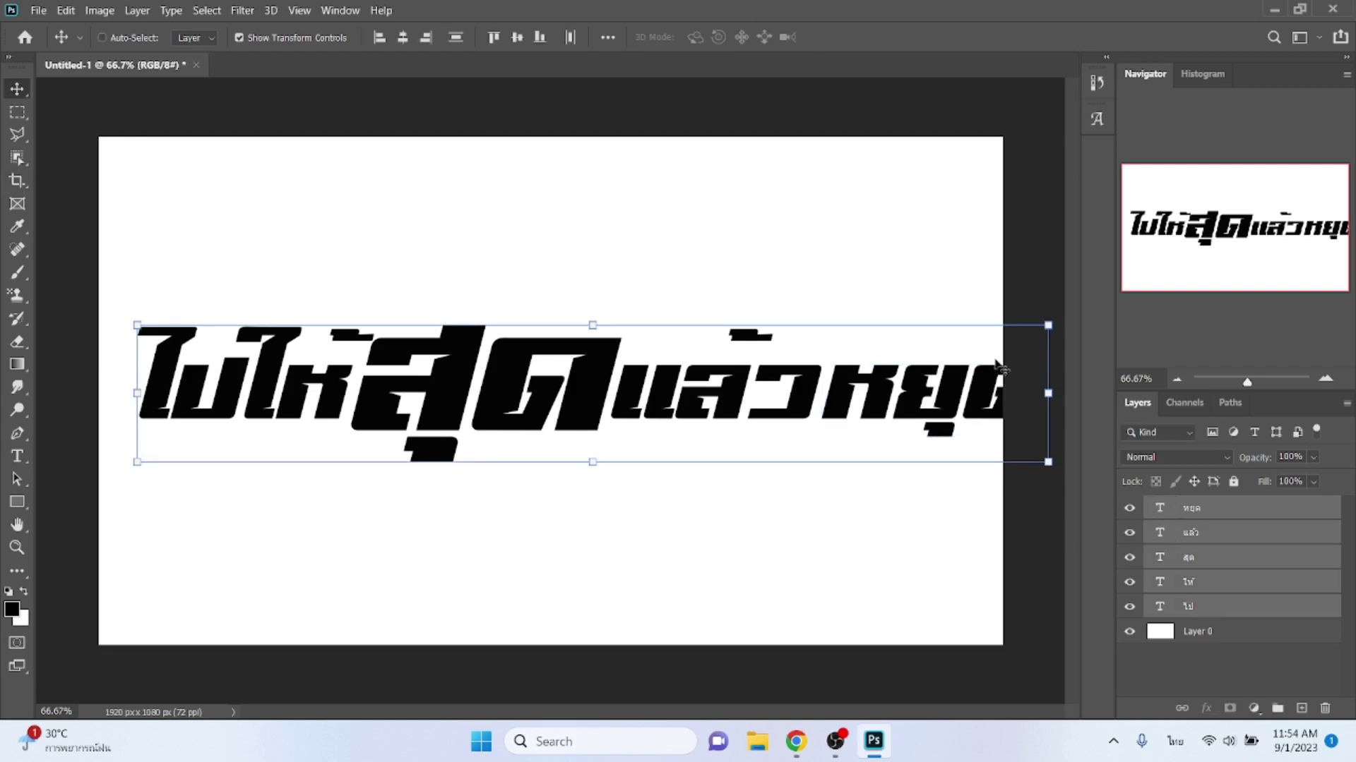
left_click(1046, 328)
left_click_drag(1046, 330, 941, 367)
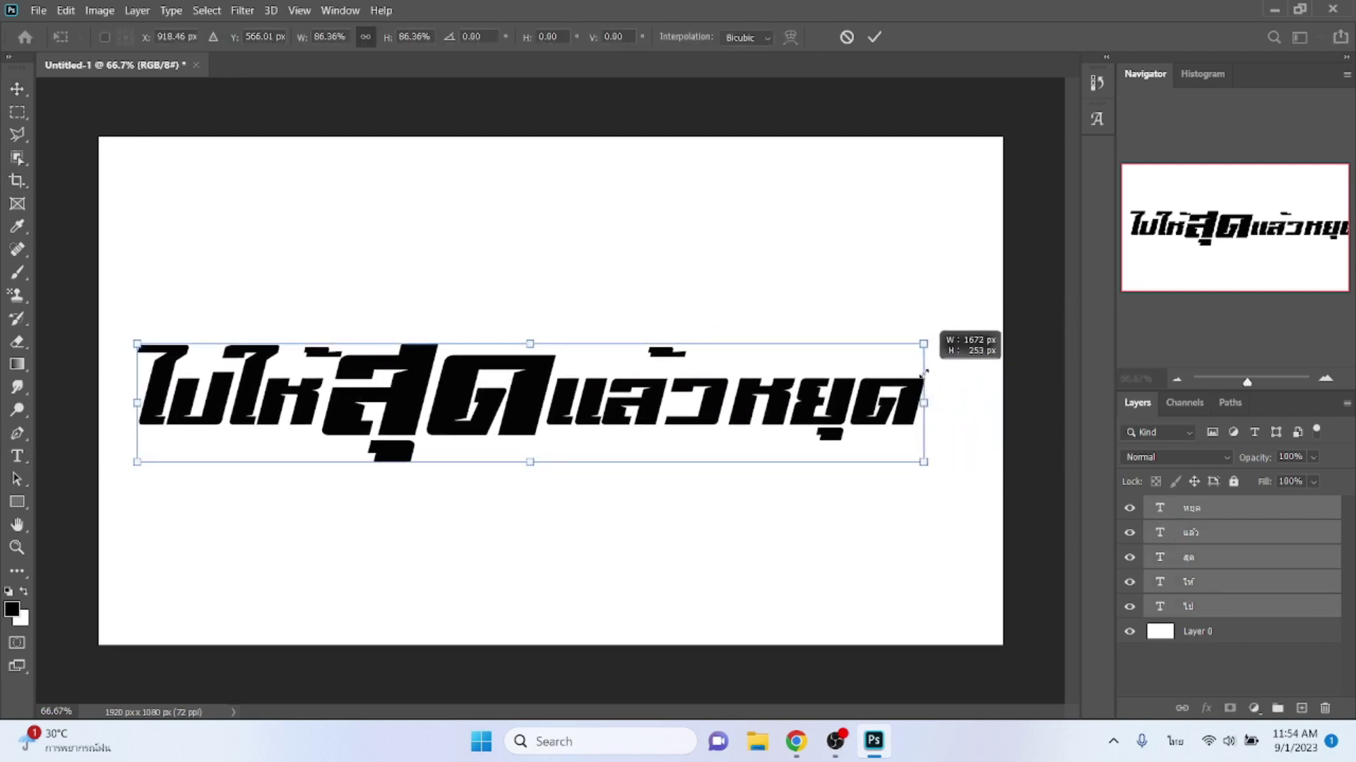
left_click_drag(941, 367, 927, 377)
key("Return")
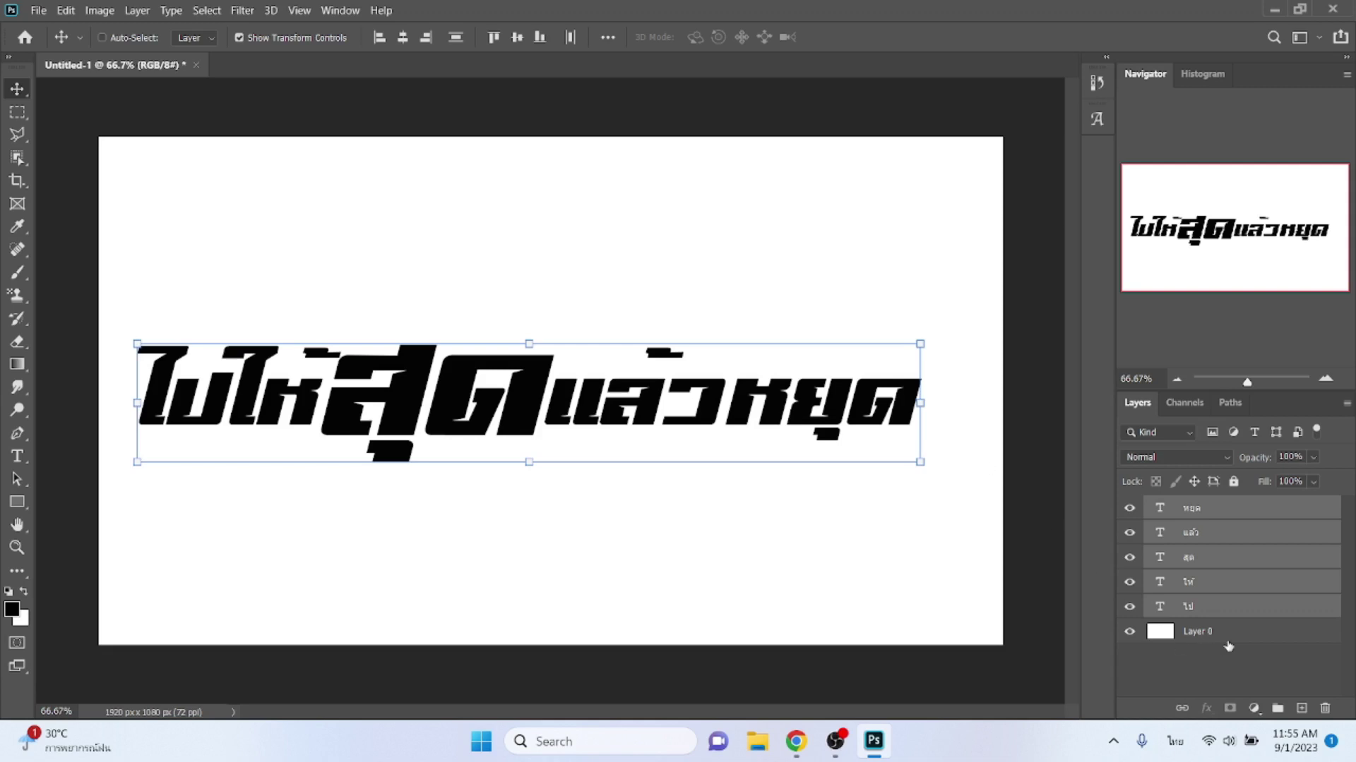
left_click(1224, 671)
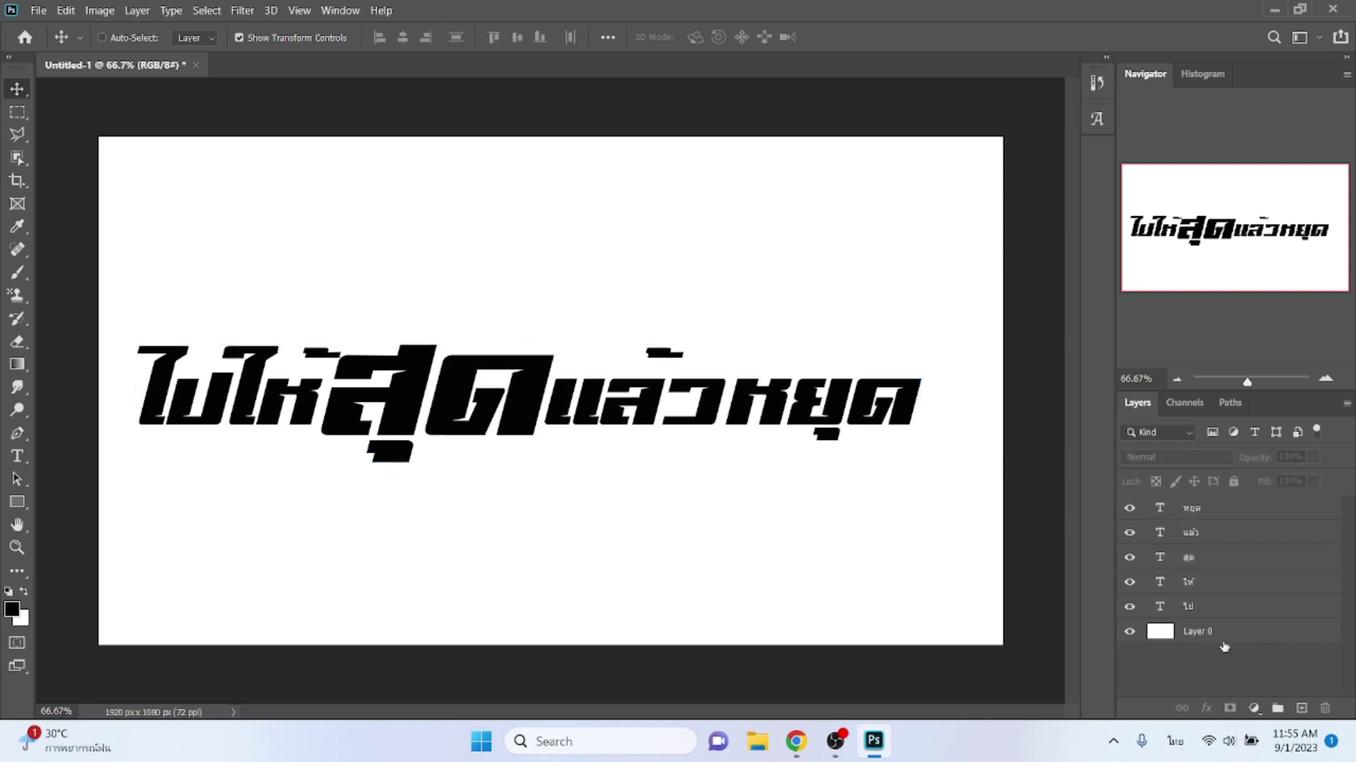
- Give the ไป layer a 10 px black Stroke effect
left_click(1218, 609)
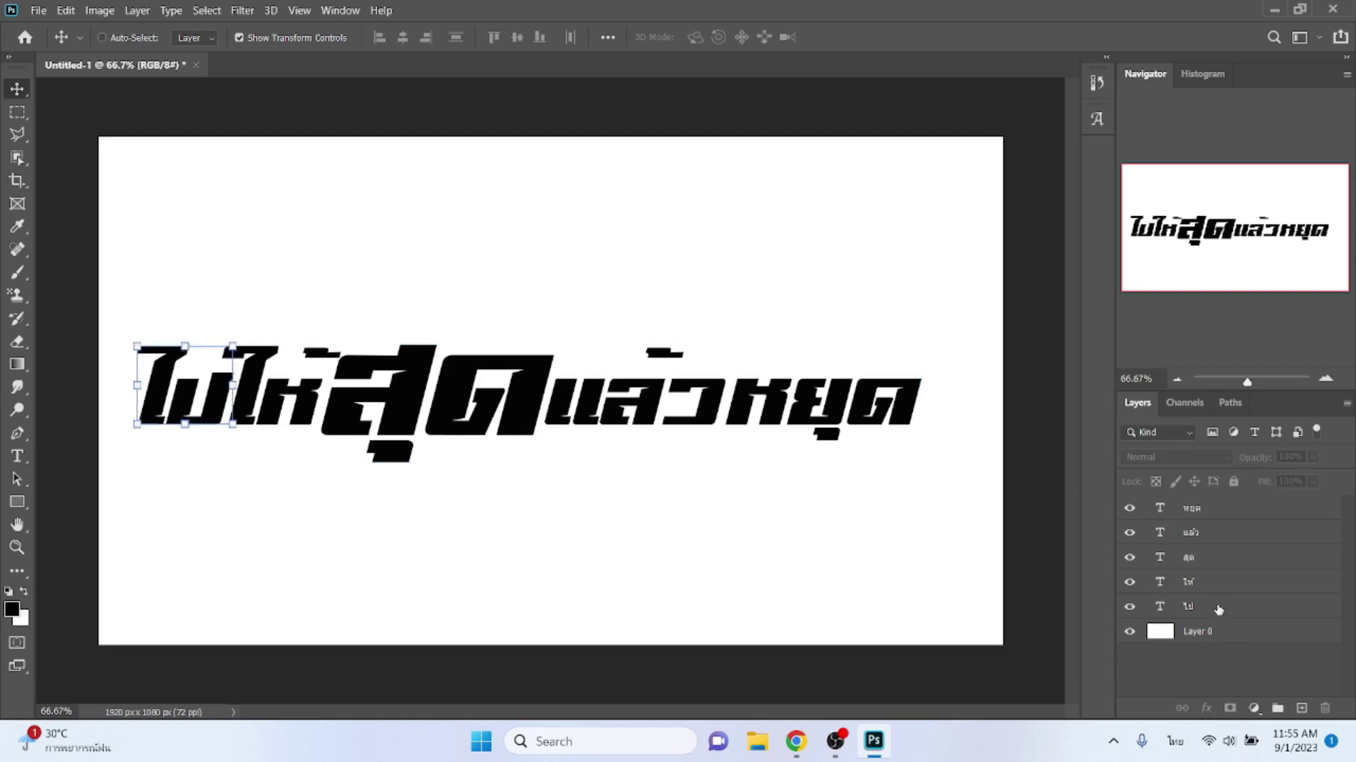
left_click(1205, 708)
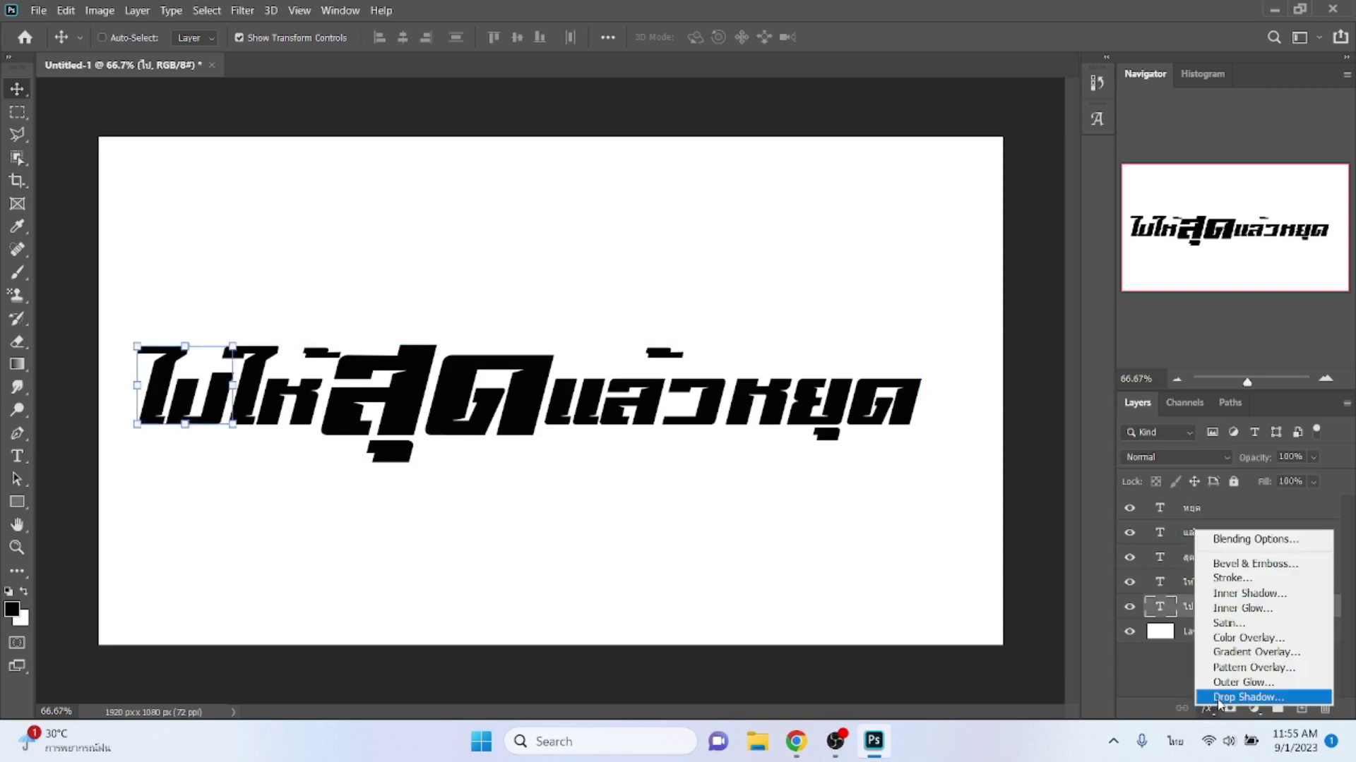
left_click(1246, 583)
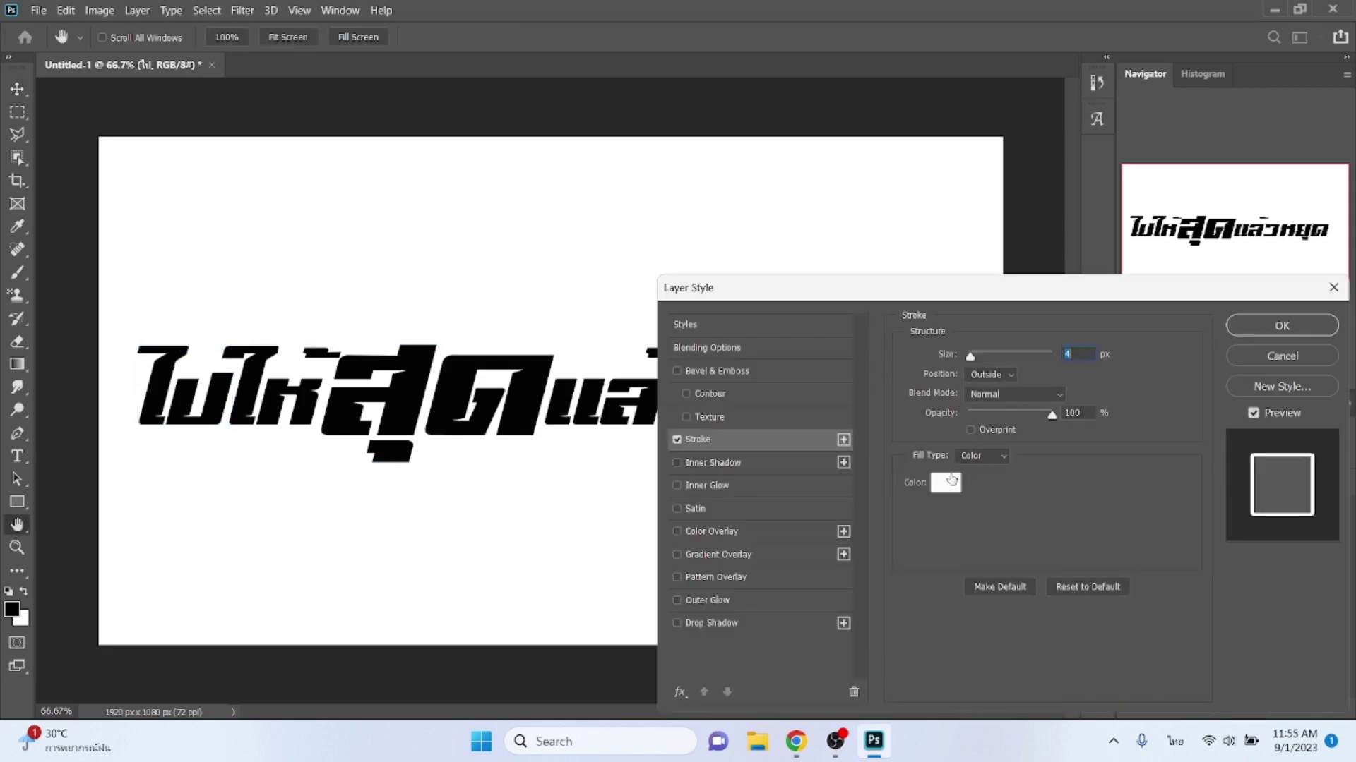
left_click(951, 480)
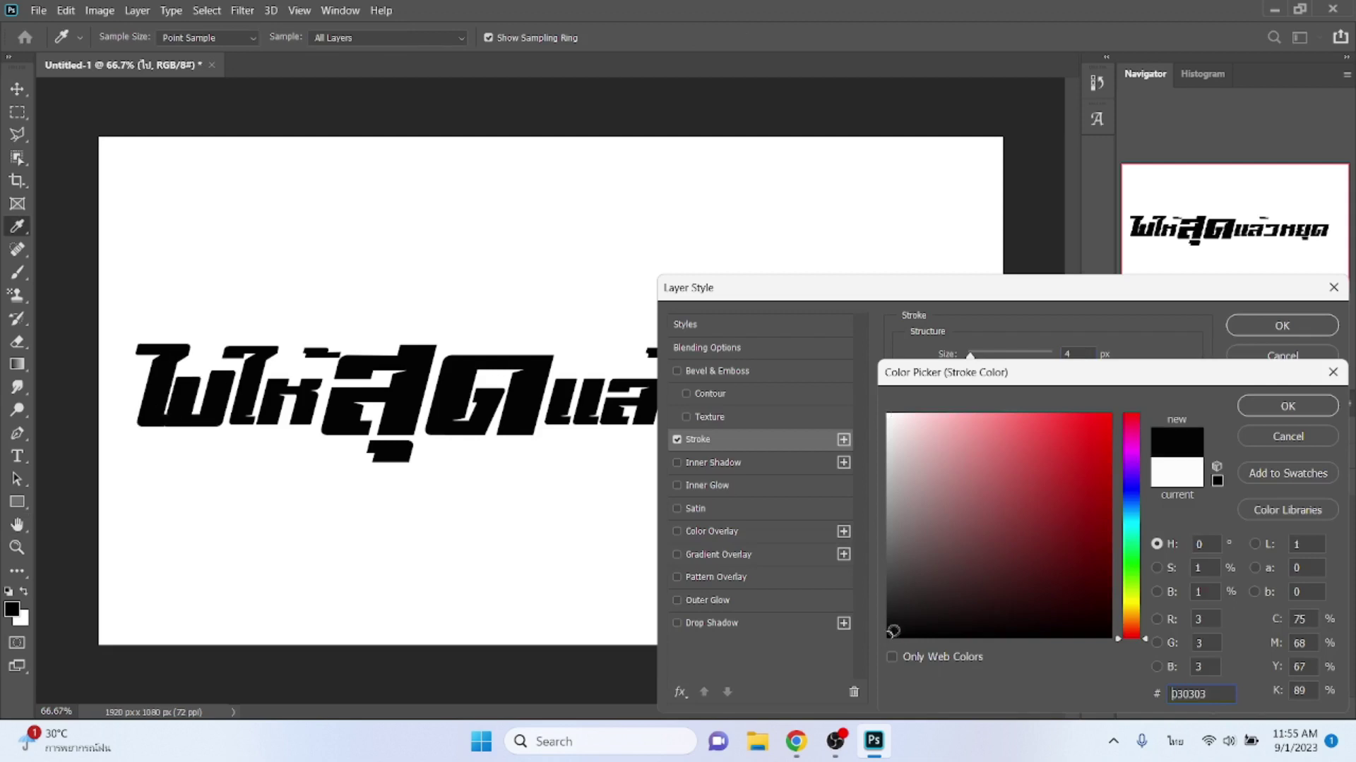
key("Escape")
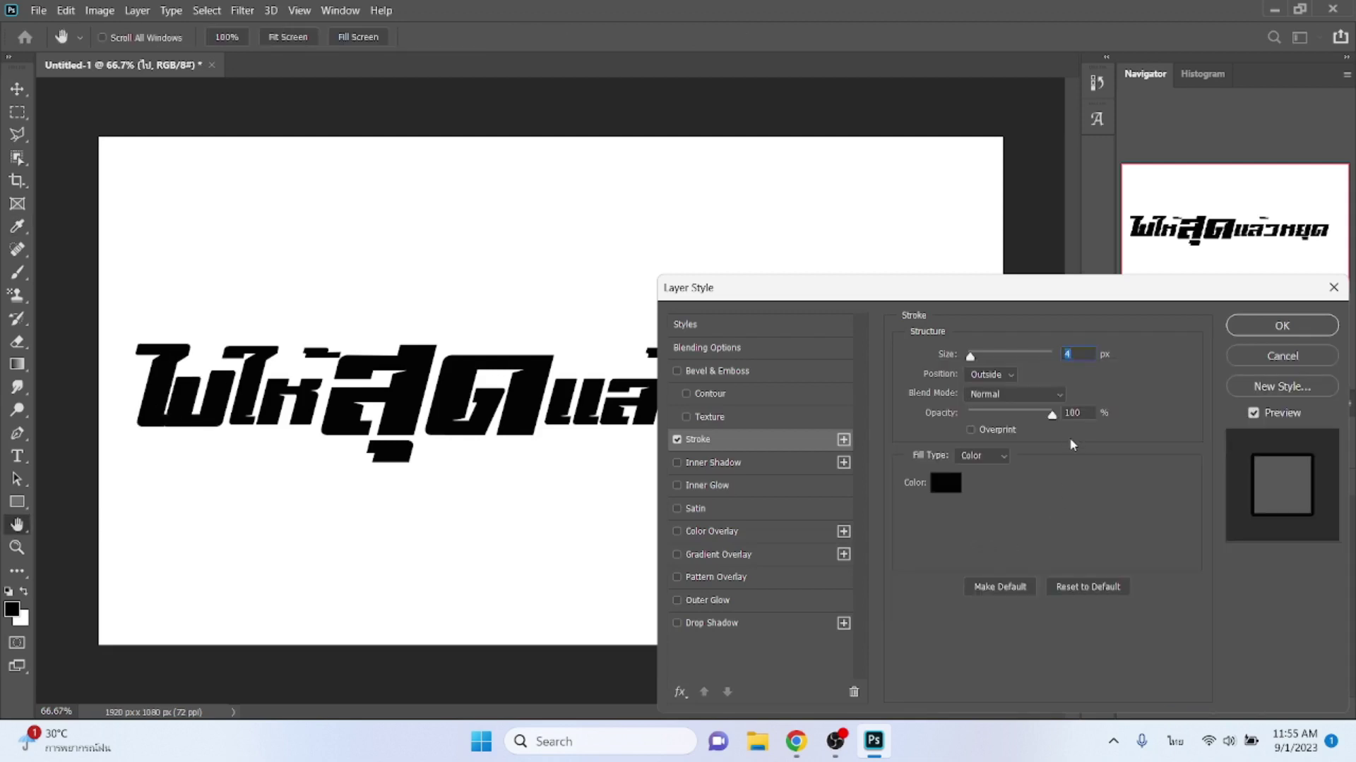
type("10")
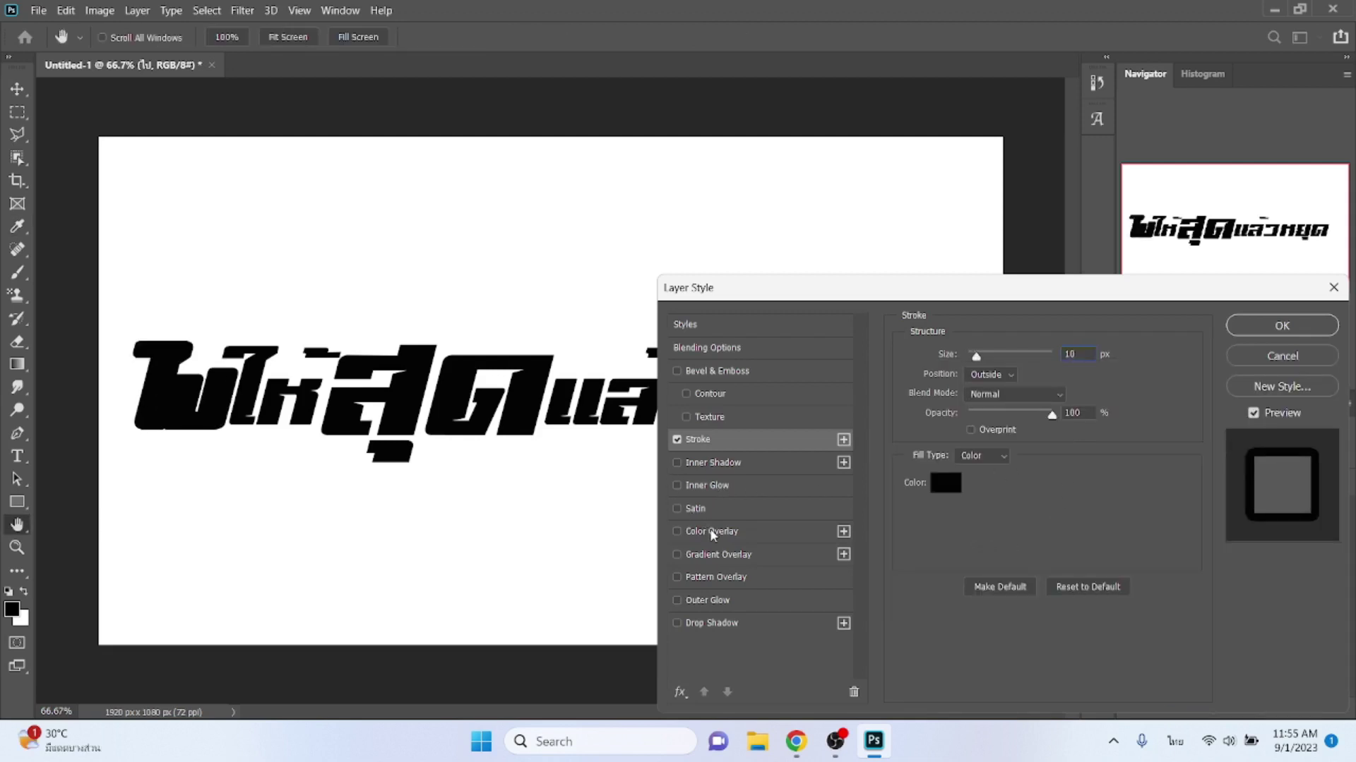
- Add a bright green #6cfd01 Color Overlay to ไป and apply the effects
left_click(711, 534)
left_click(1095, 367)
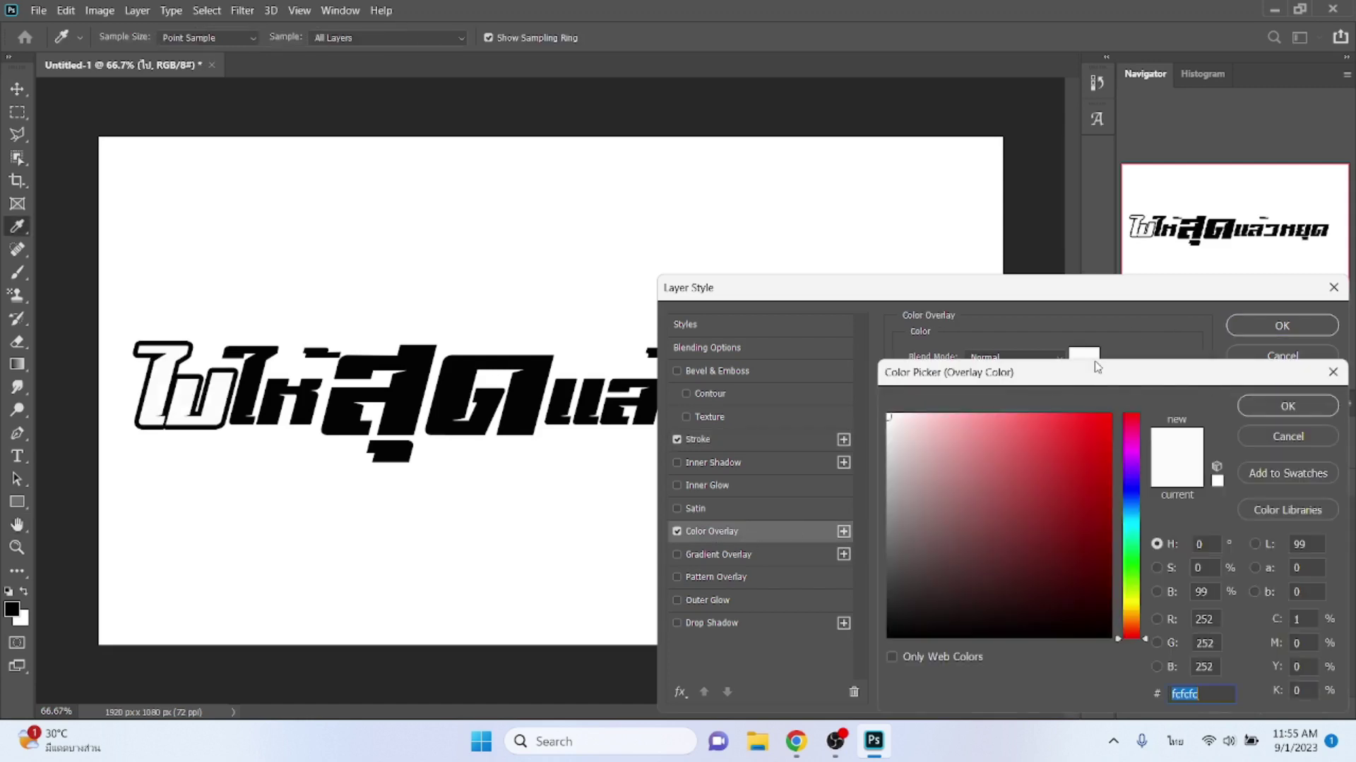
left_click(1136, 580)
left_click(1108, 419)
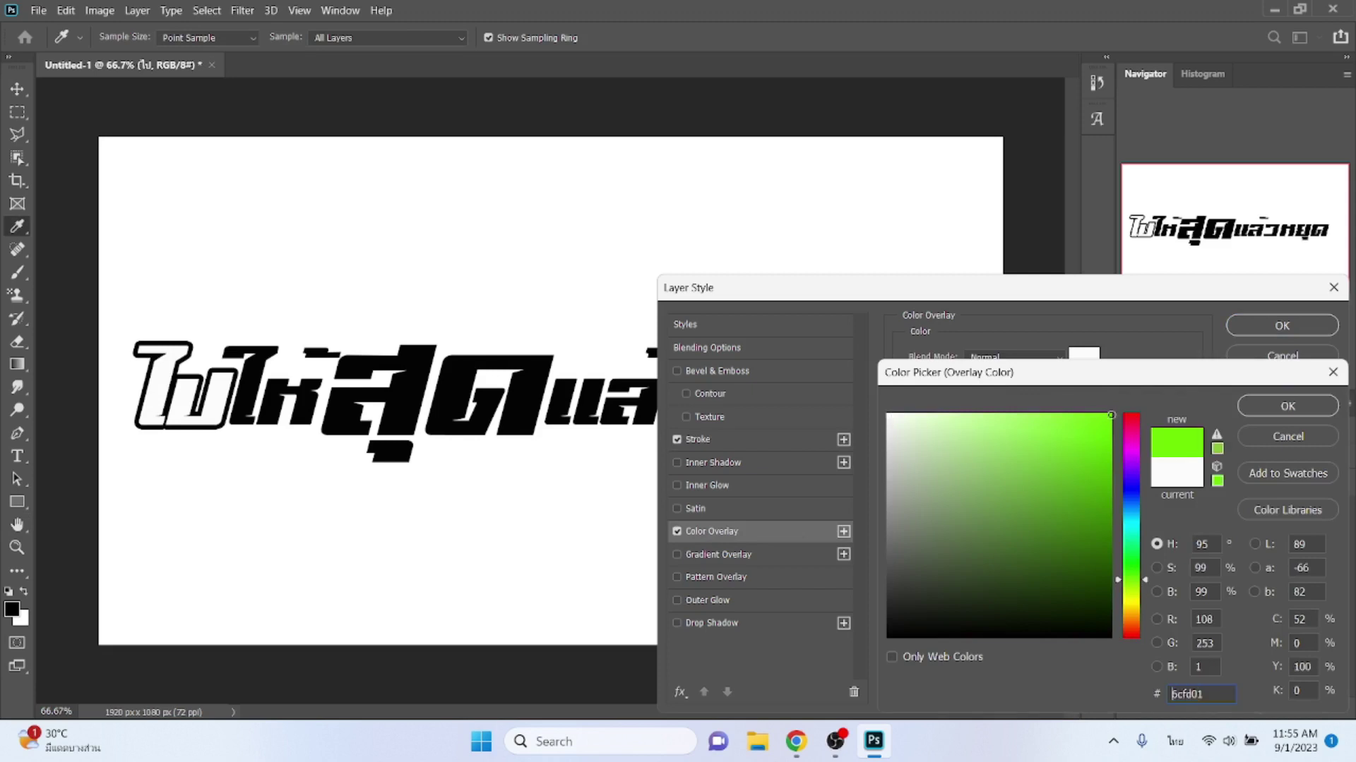
key("Return")
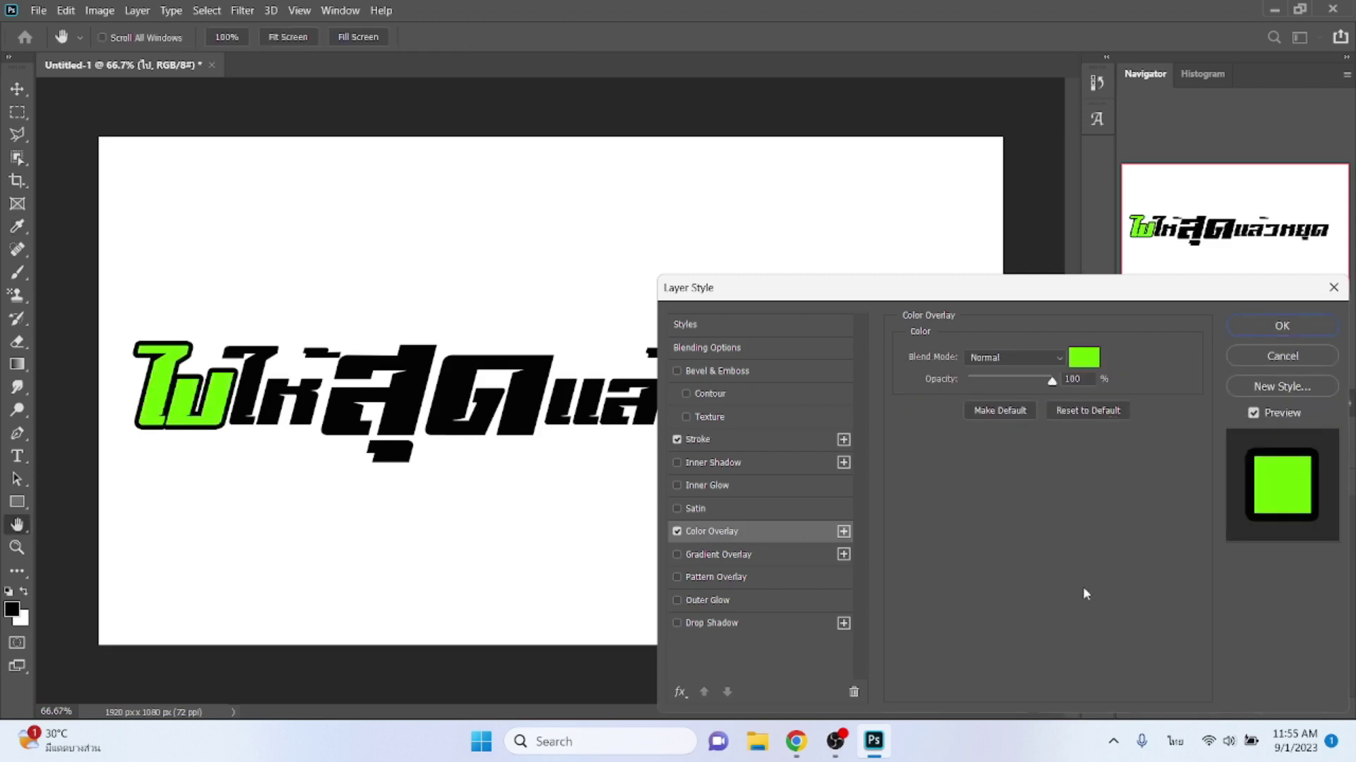
key("Return")
- Give ไห้ the same green Color Overlay and black Stroke as ไป
key("v")
left_click(1190, 583)
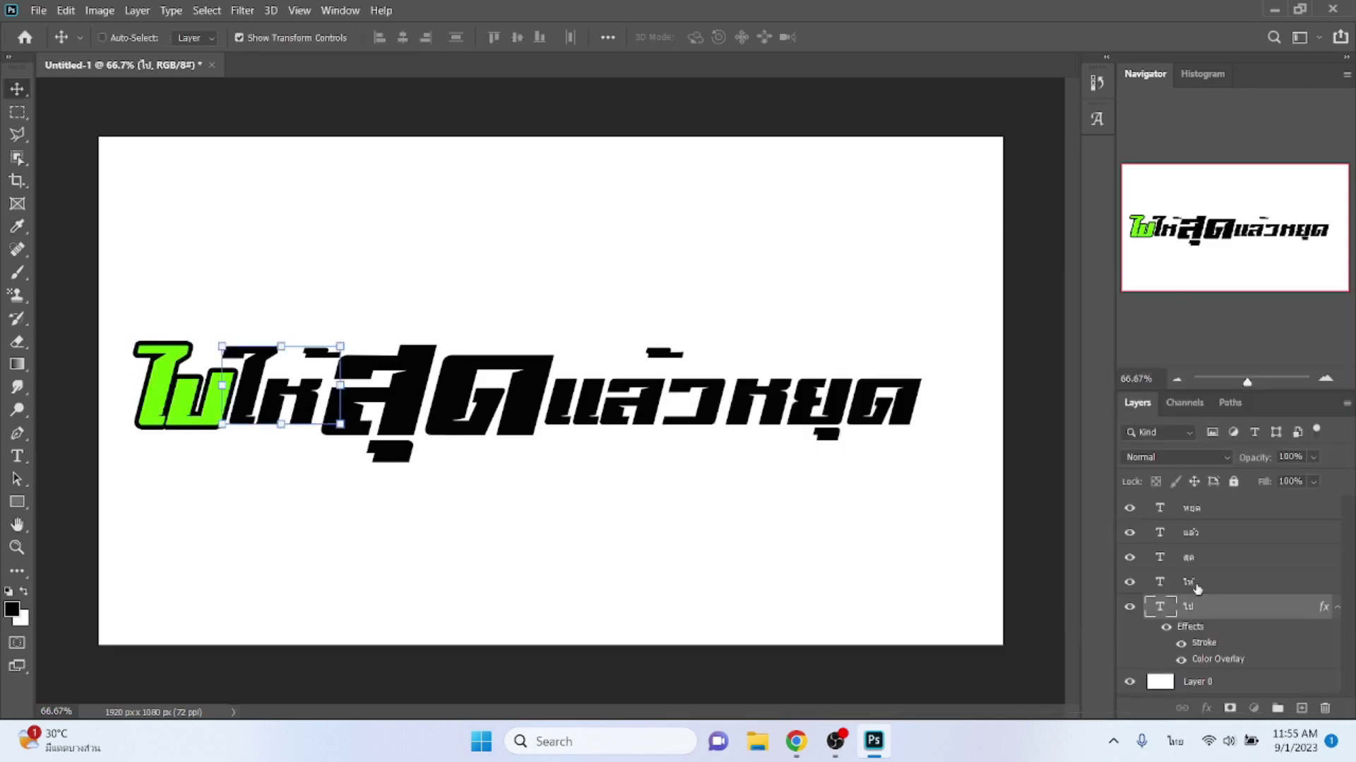
left_click(1206, 708)
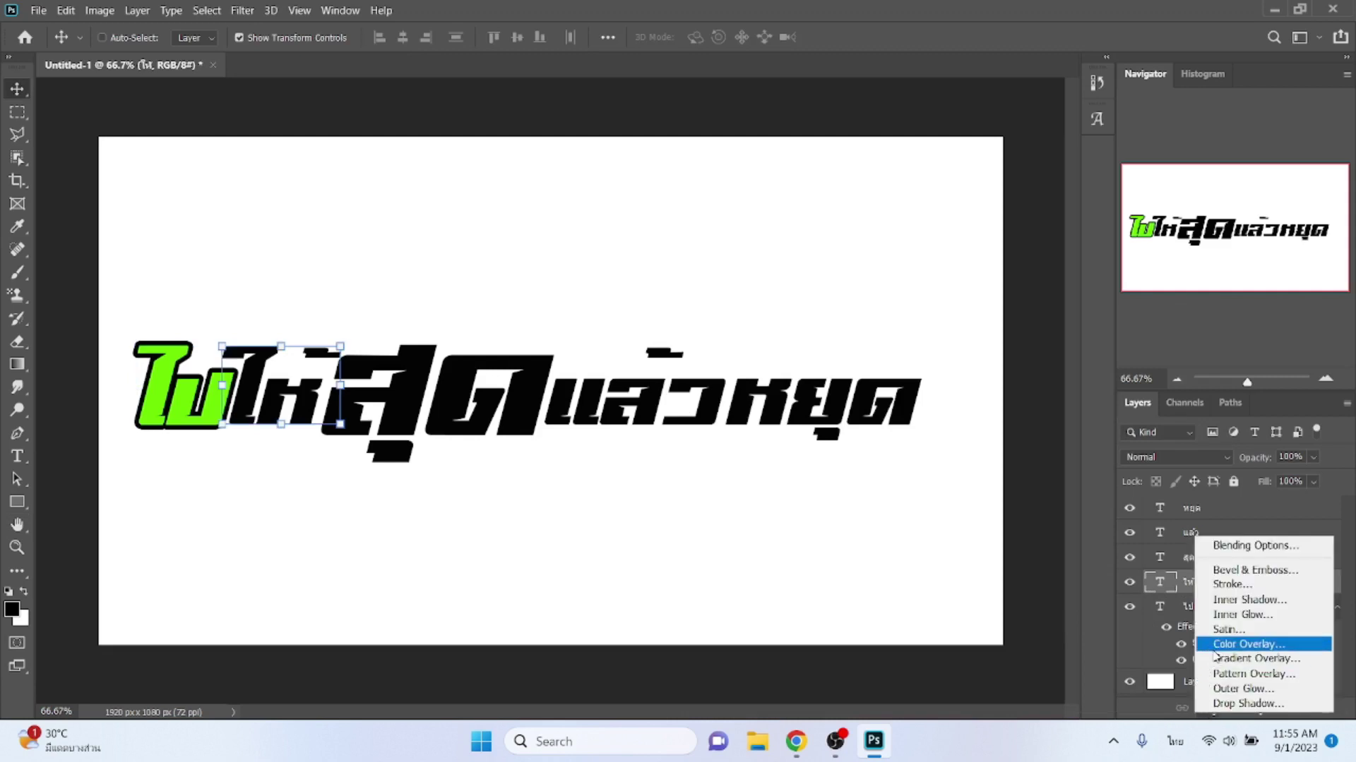
left_click(1212, 648)
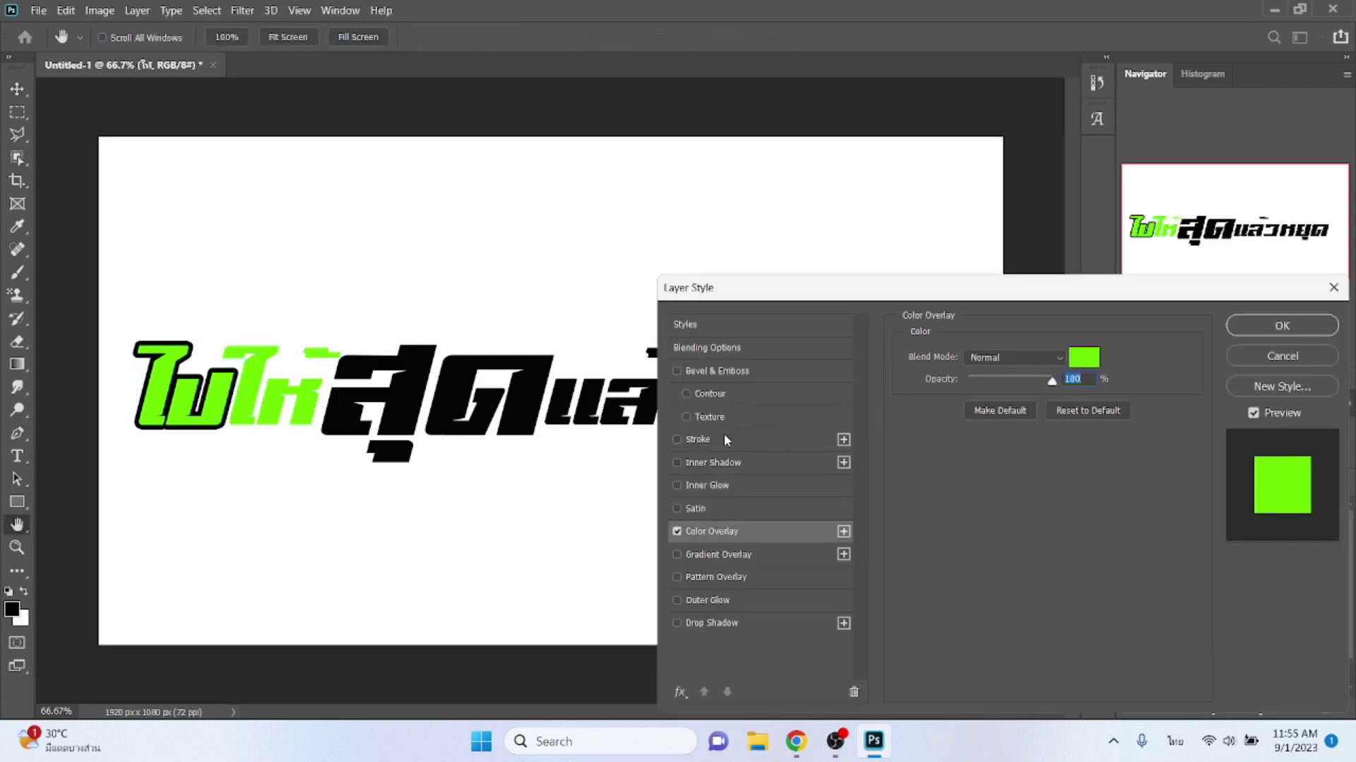
left_click(723, 436)
left_click(1255, 328)
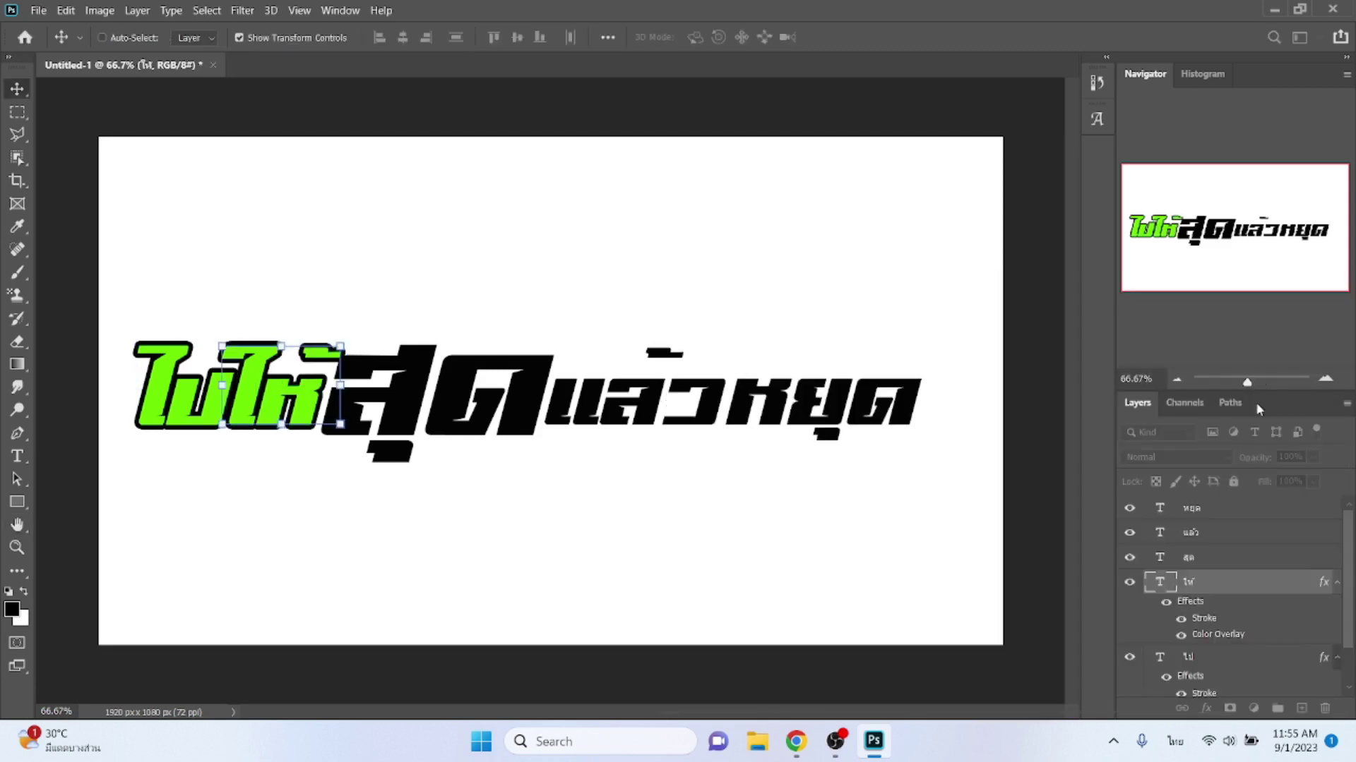
- Give สุด a black Stroke and a yellow #fdee01 Color Overlay
left_click(1192, 559)
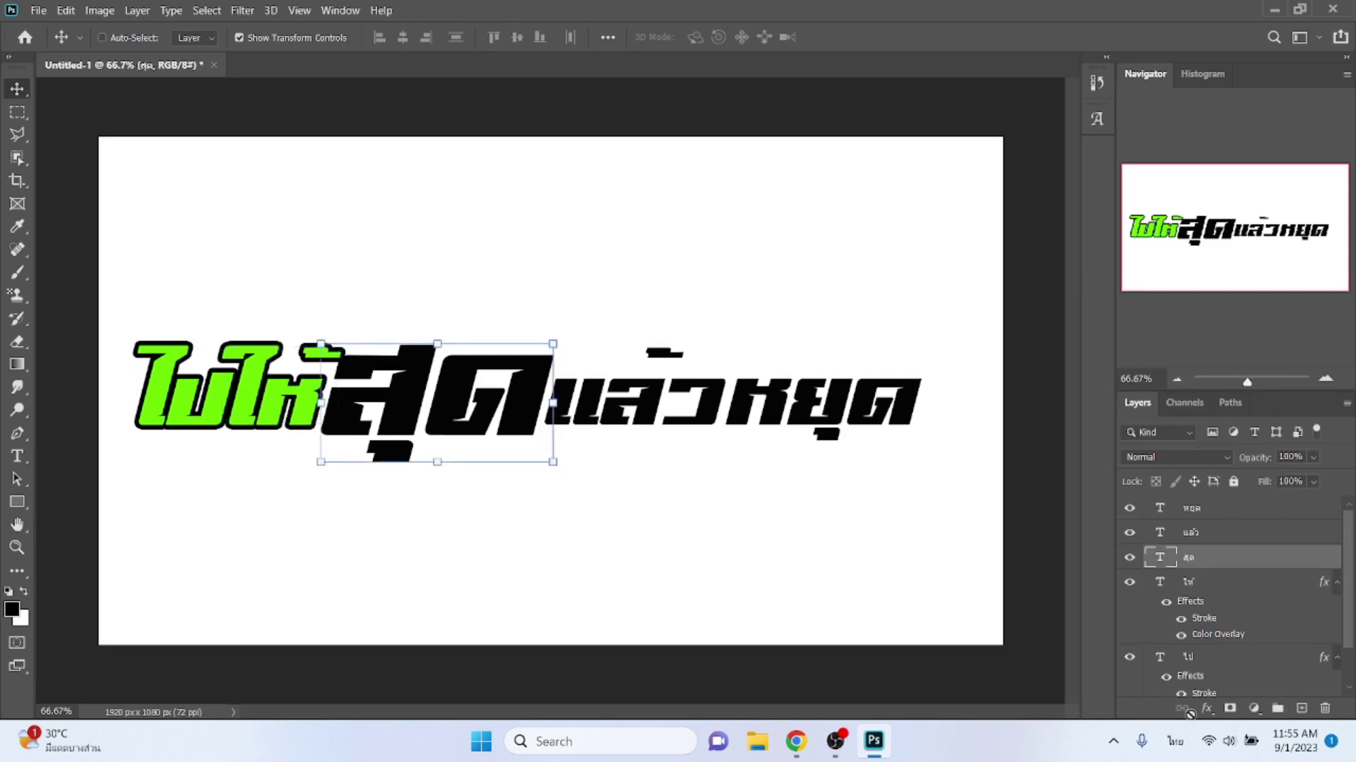
left_click(1206, 709)
left_click(1218, 583)
left_click(760, 535)
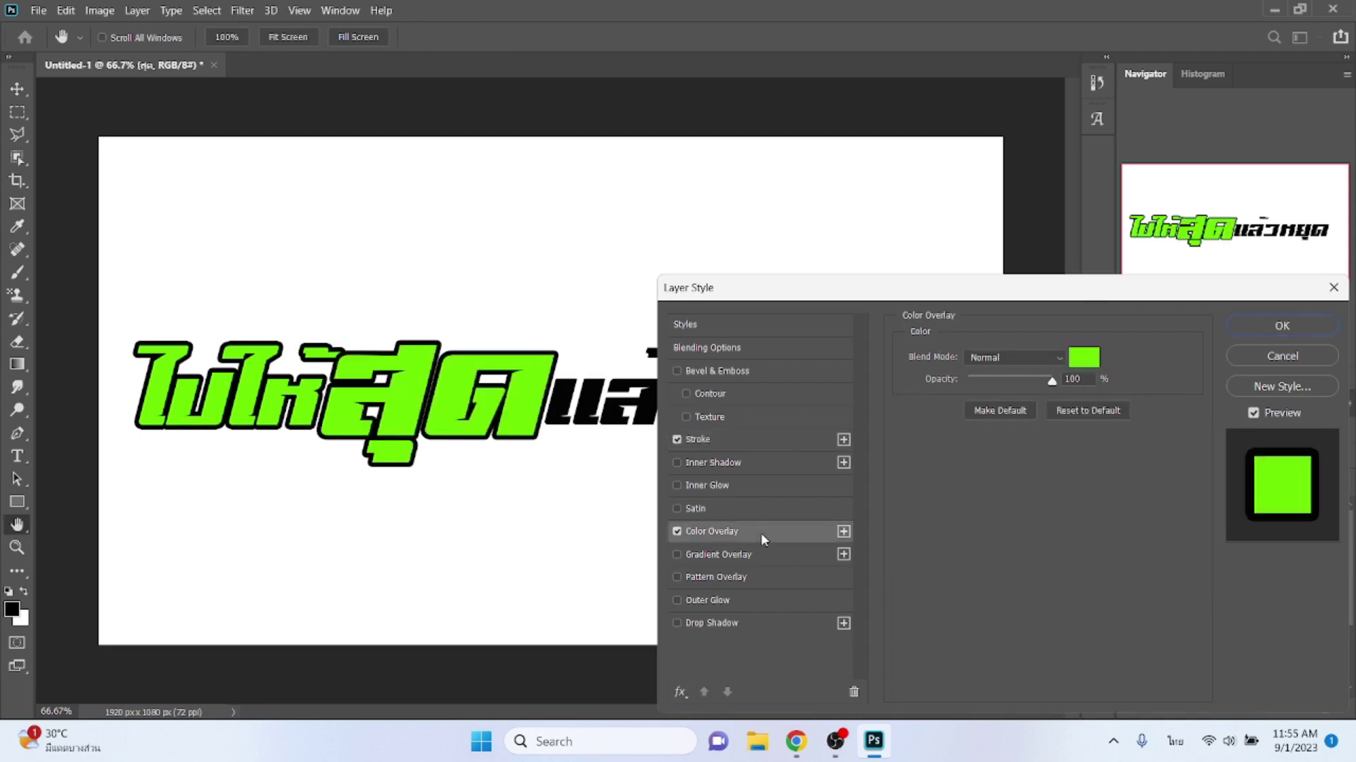
left_click(1088, 357)
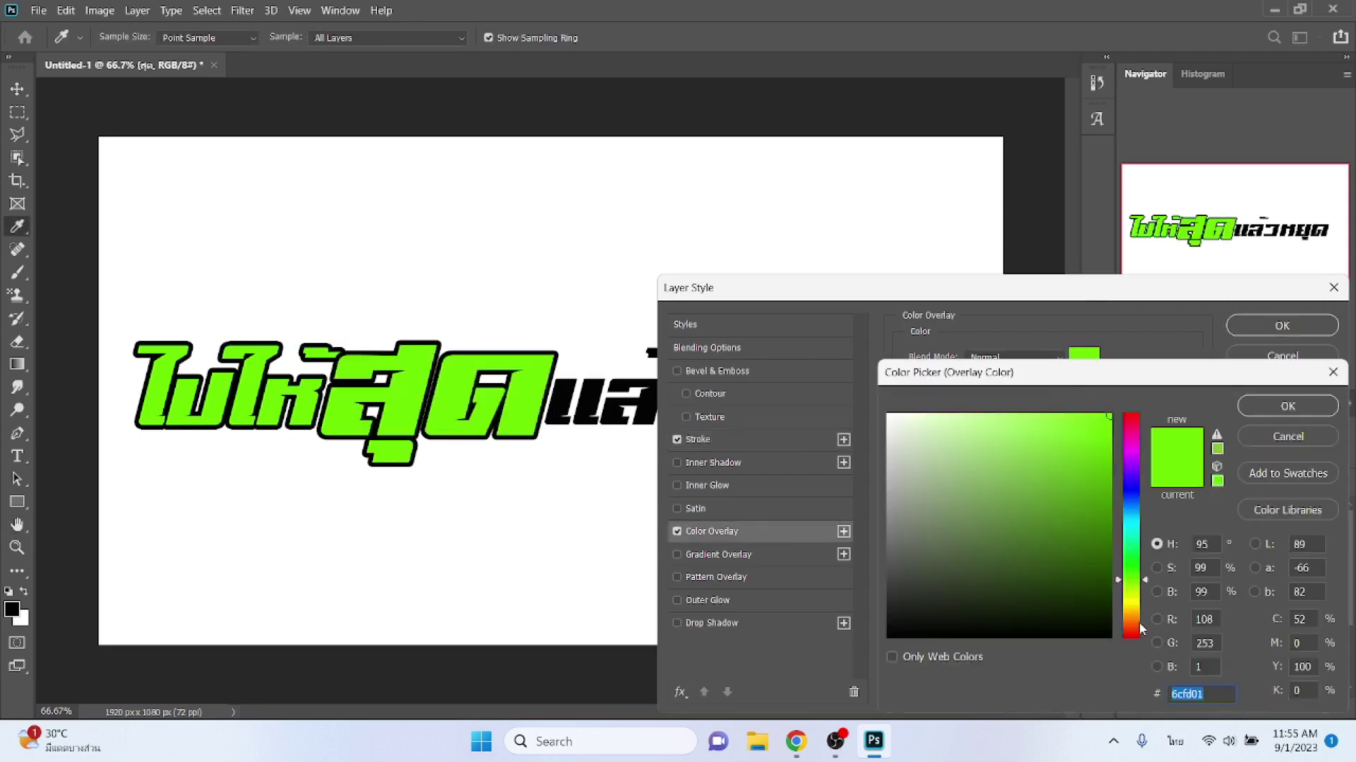
left_click(1133, 600)
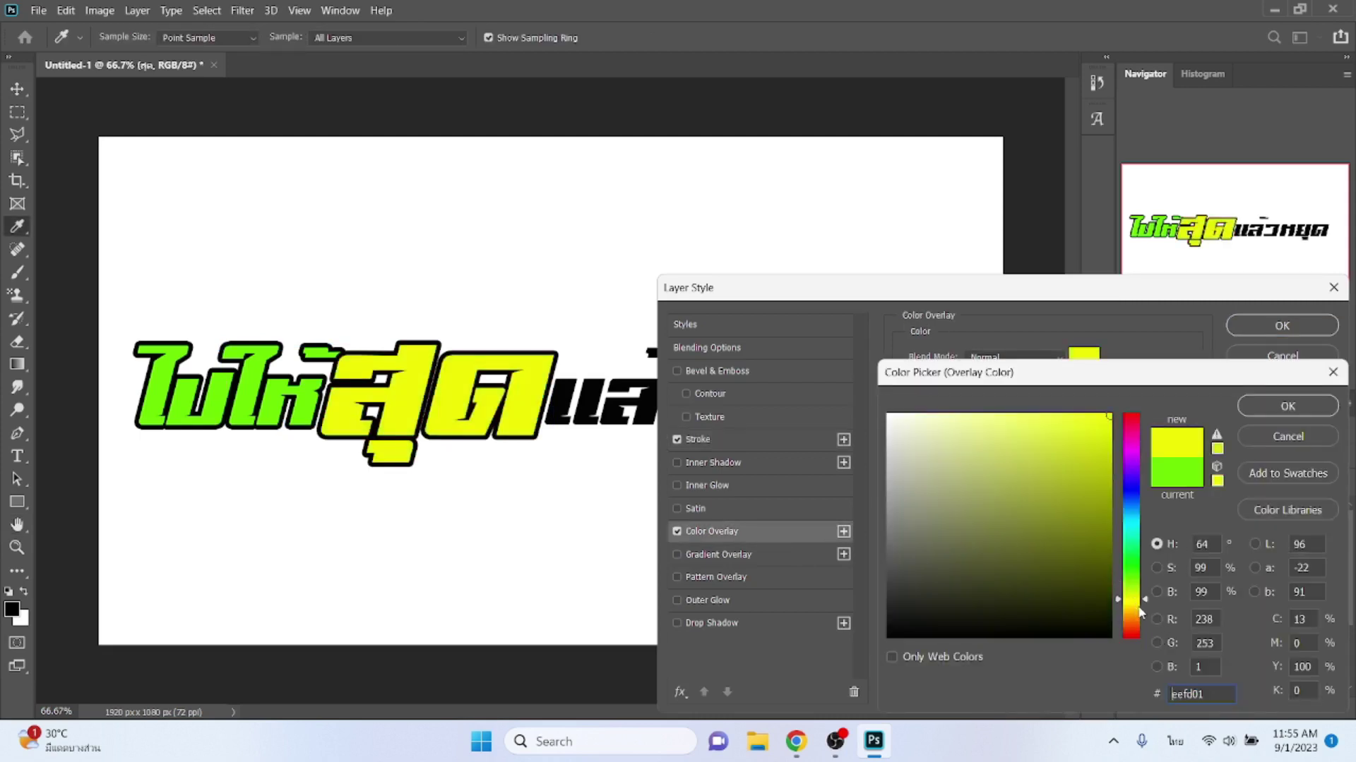
left_click_drag(1133, 605, 1135, 605)
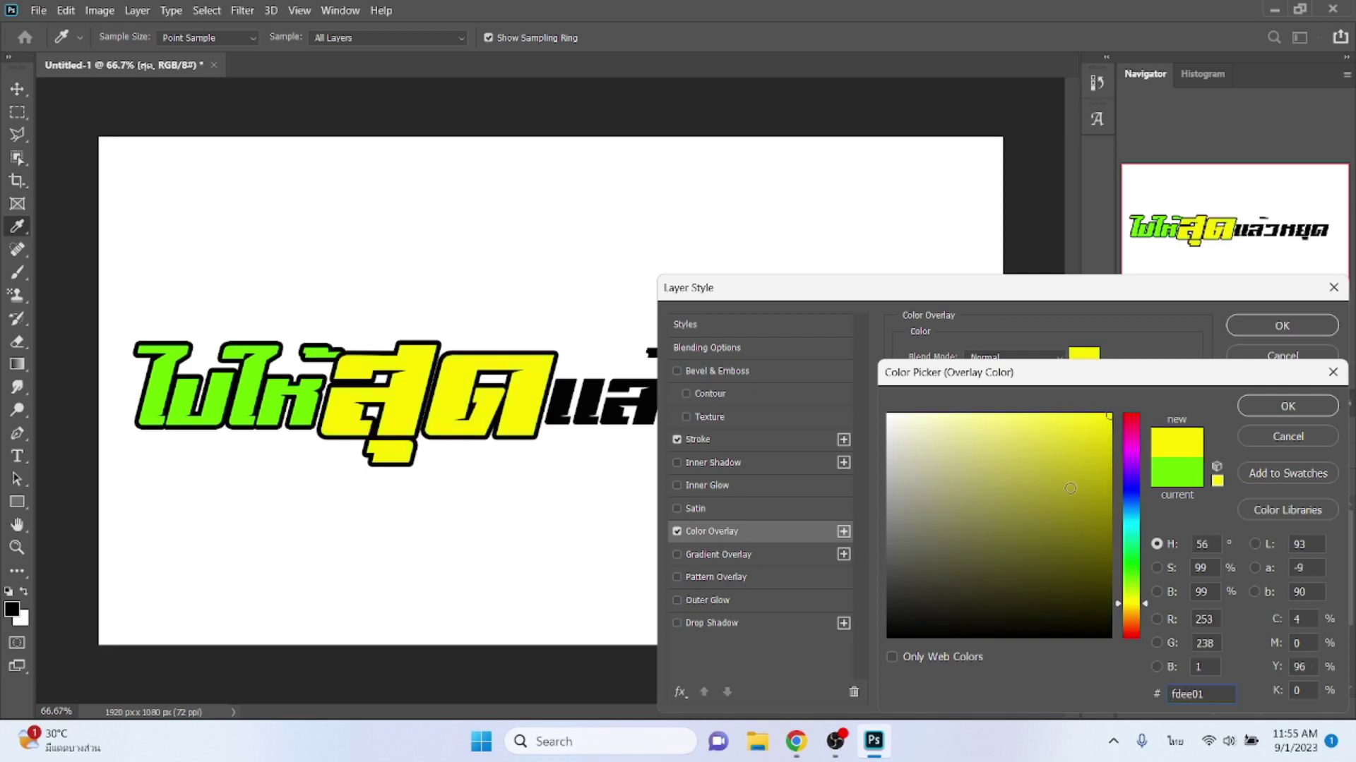
key("Return")
key("Return")
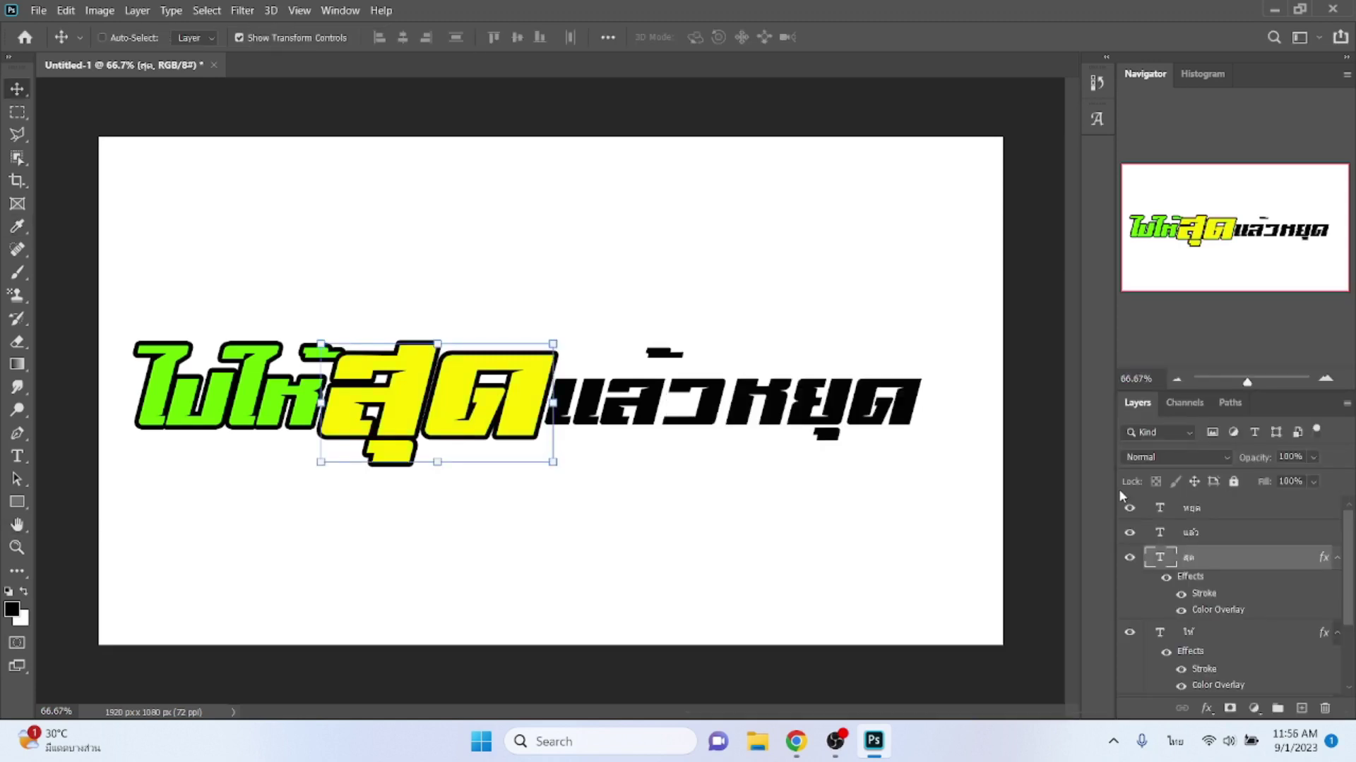
- Give แล้ว a black Stroke and a red #fd0101 Color Overlay
left_click(1220, 539)
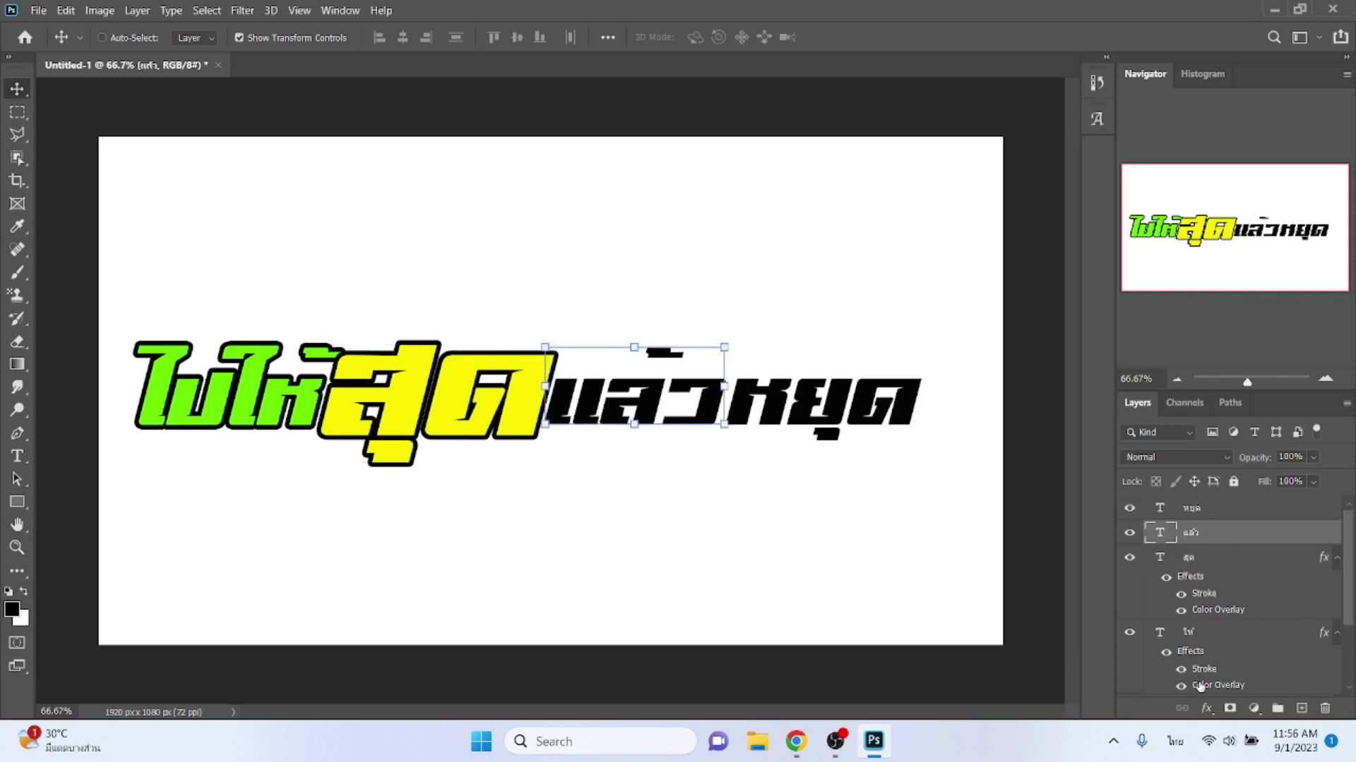
left_click(1207, 709)
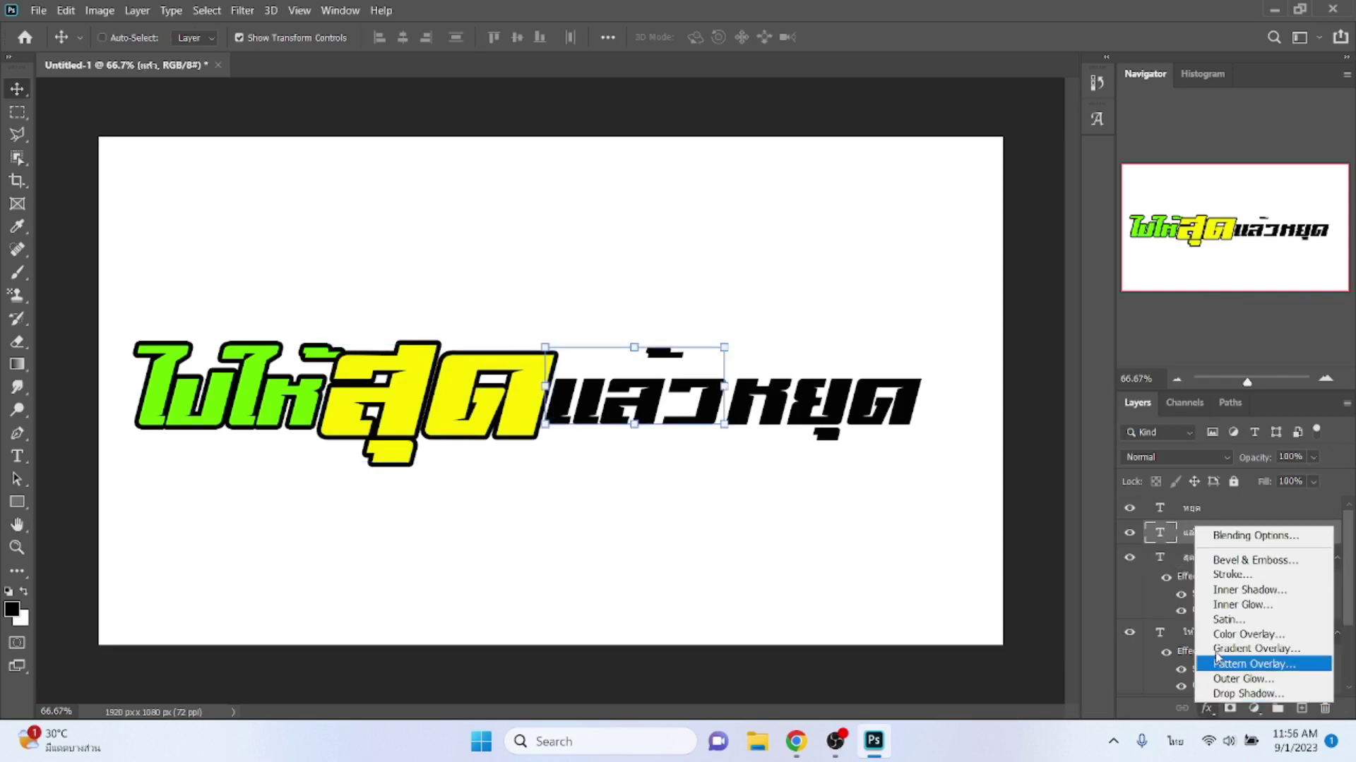
left_click(1220, 576)
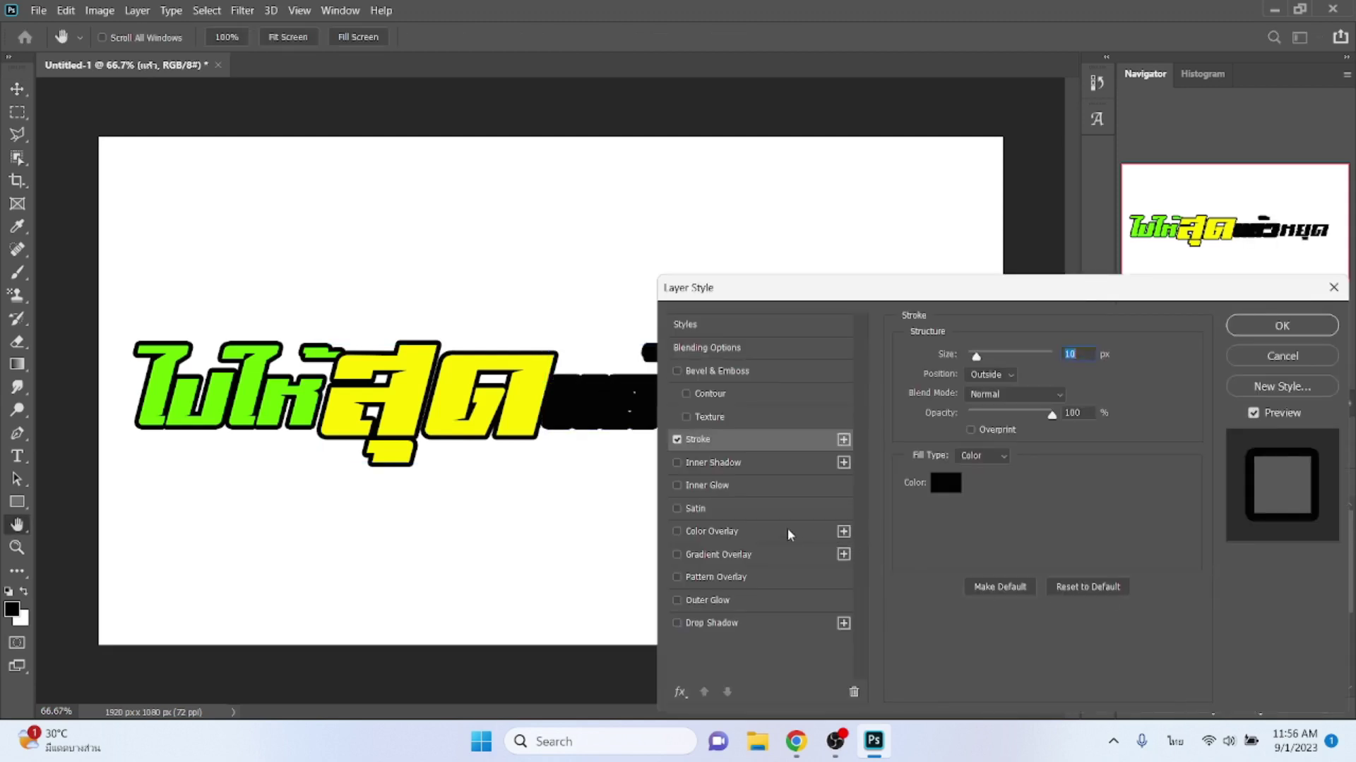
left_click(786, 528)
left_click(1084, 355)
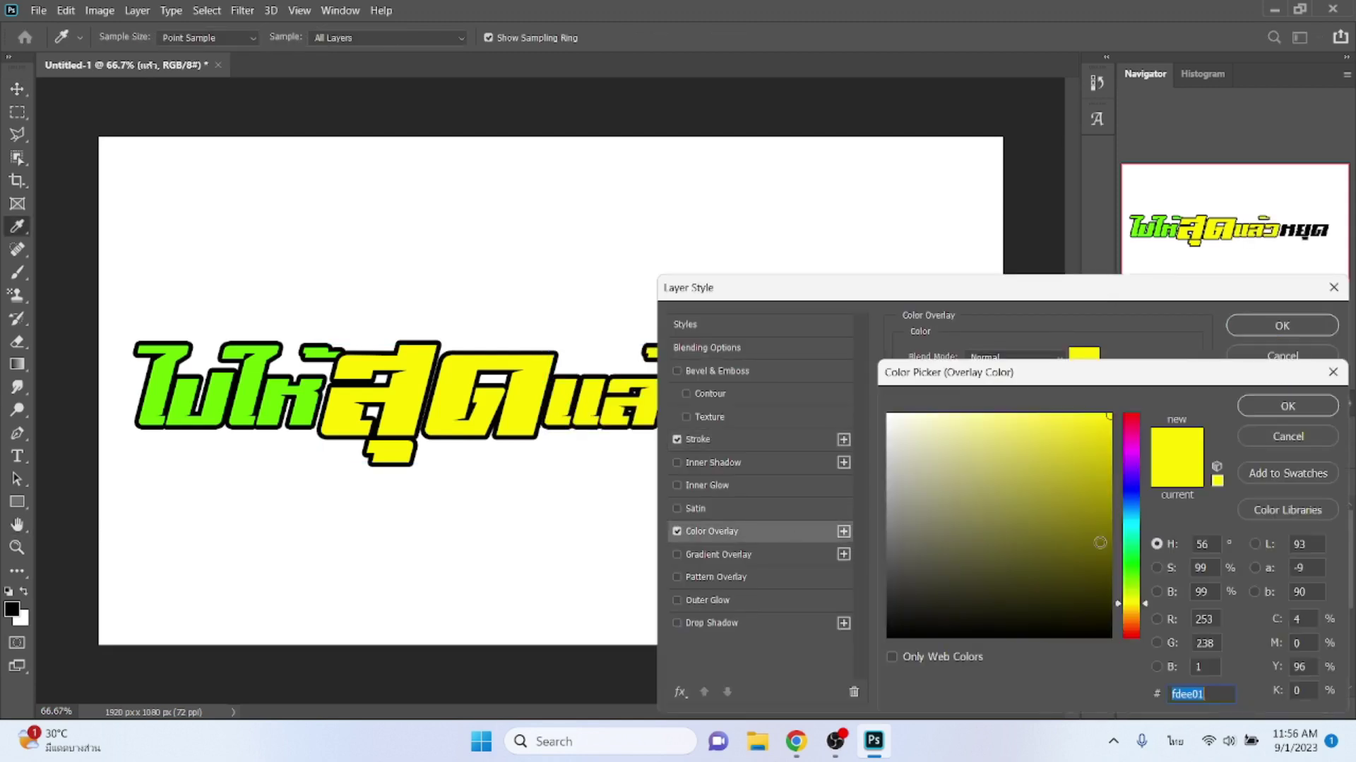
left_click(1136, 639)
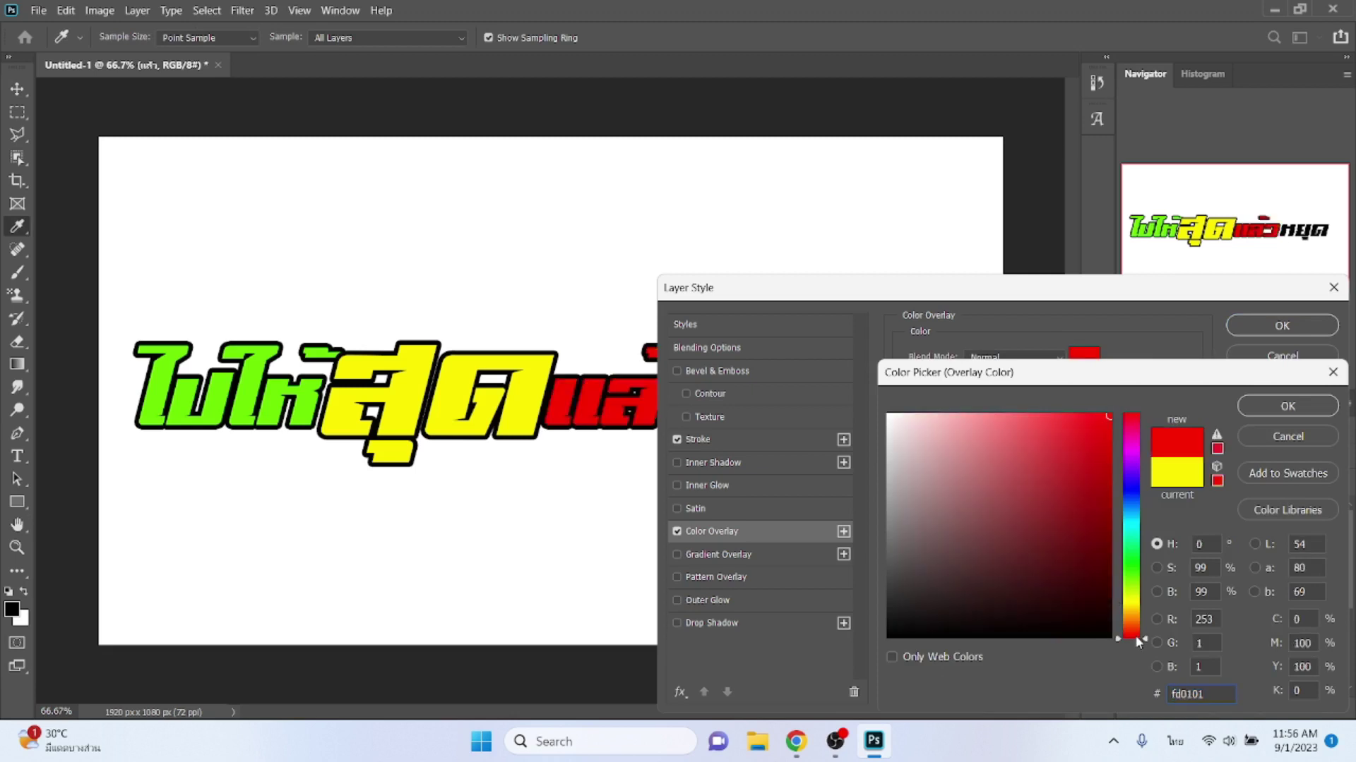
key("Return")
key("Return")
- Give หยุด the same red Color Overlay and black Stroke
left_click(1200, 508)
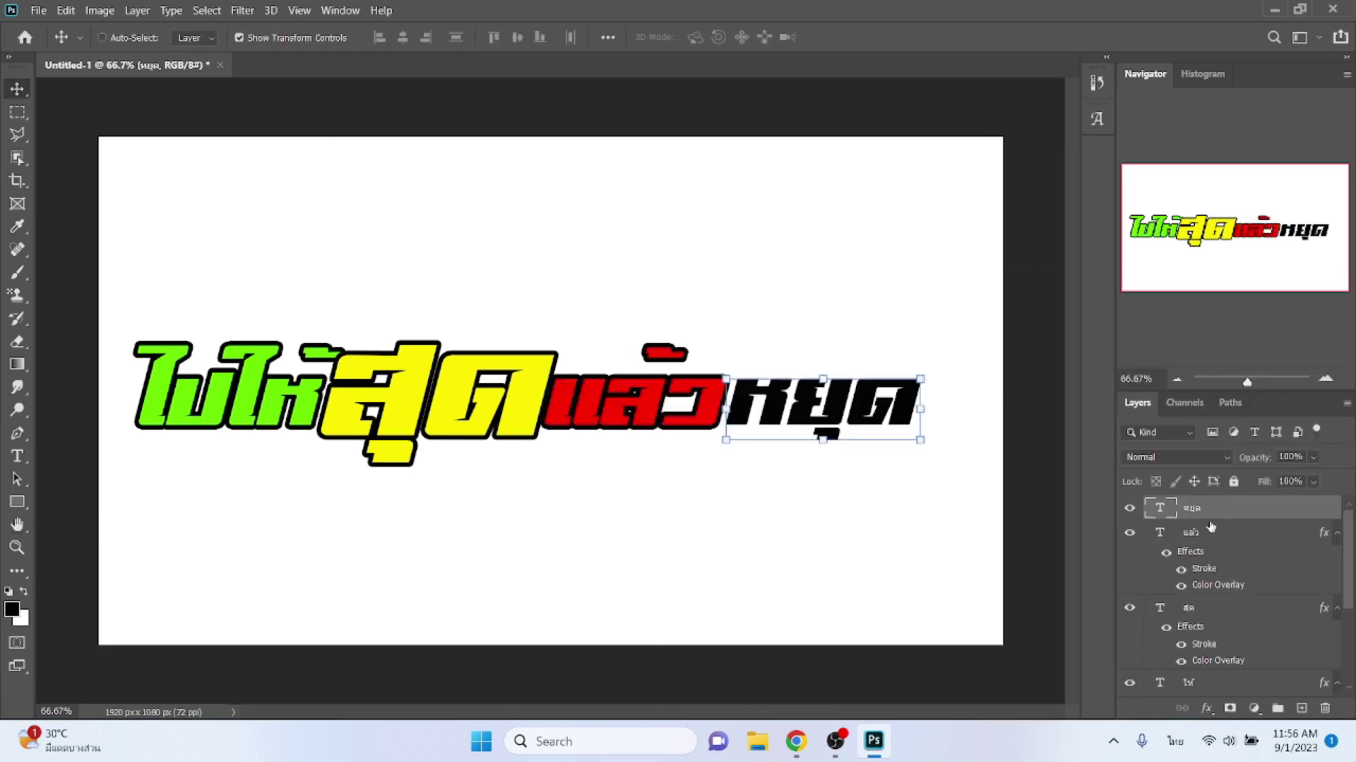
left_click(1207, 709)
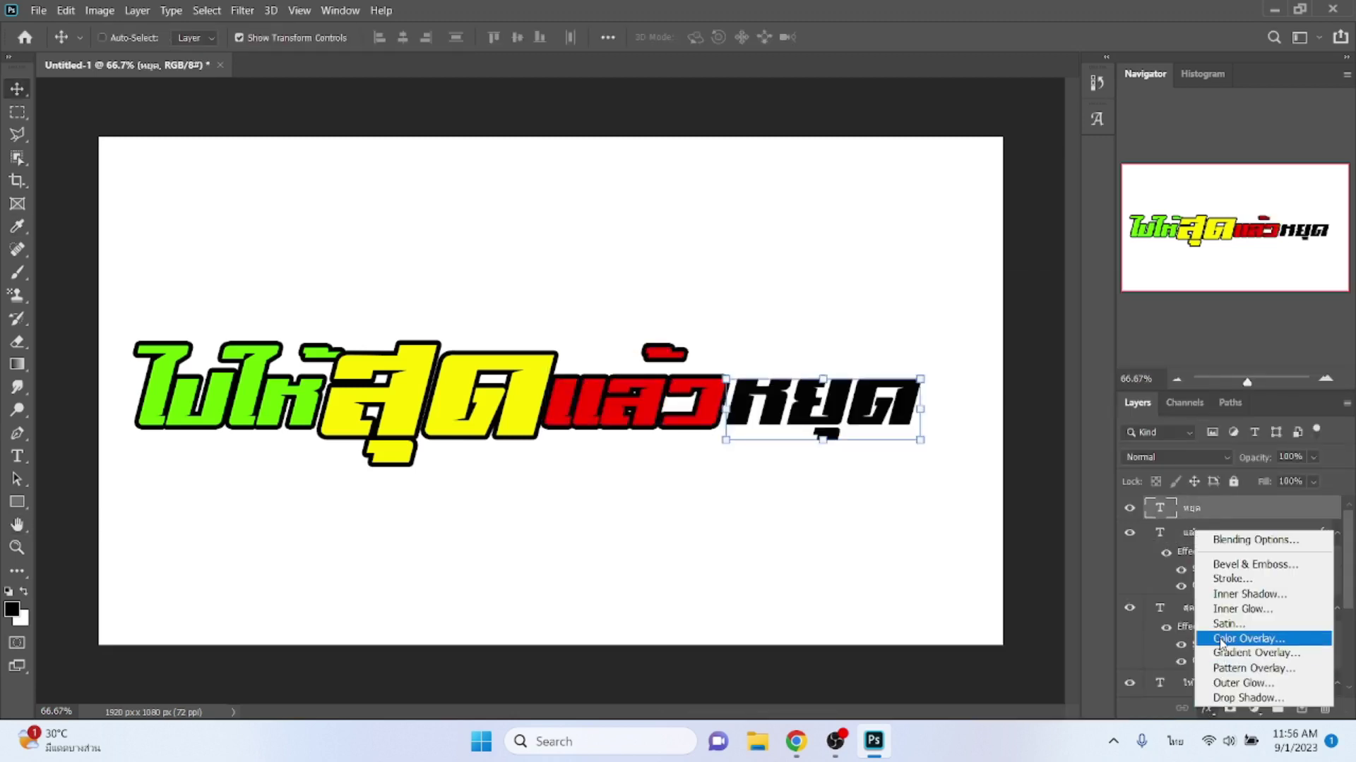
left_click(1219, 637)
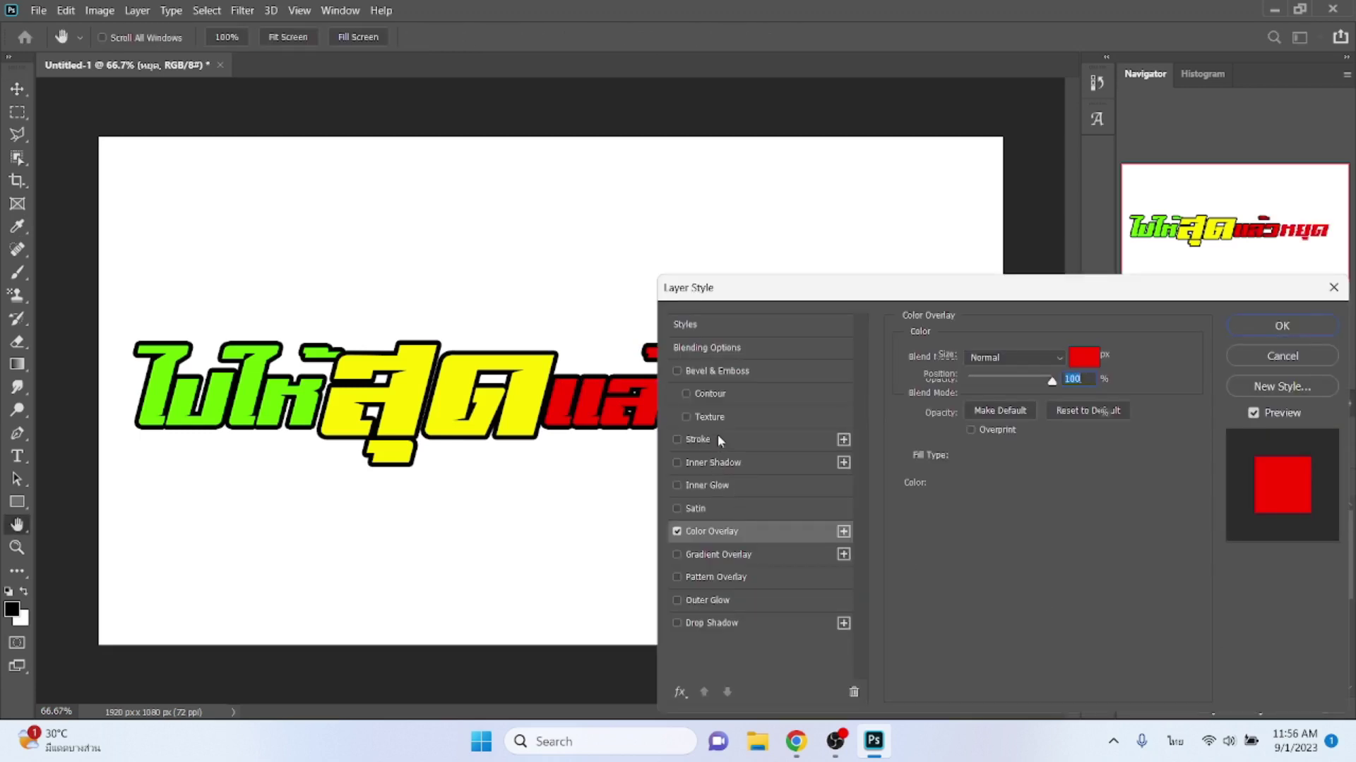
left_click(717, 440)
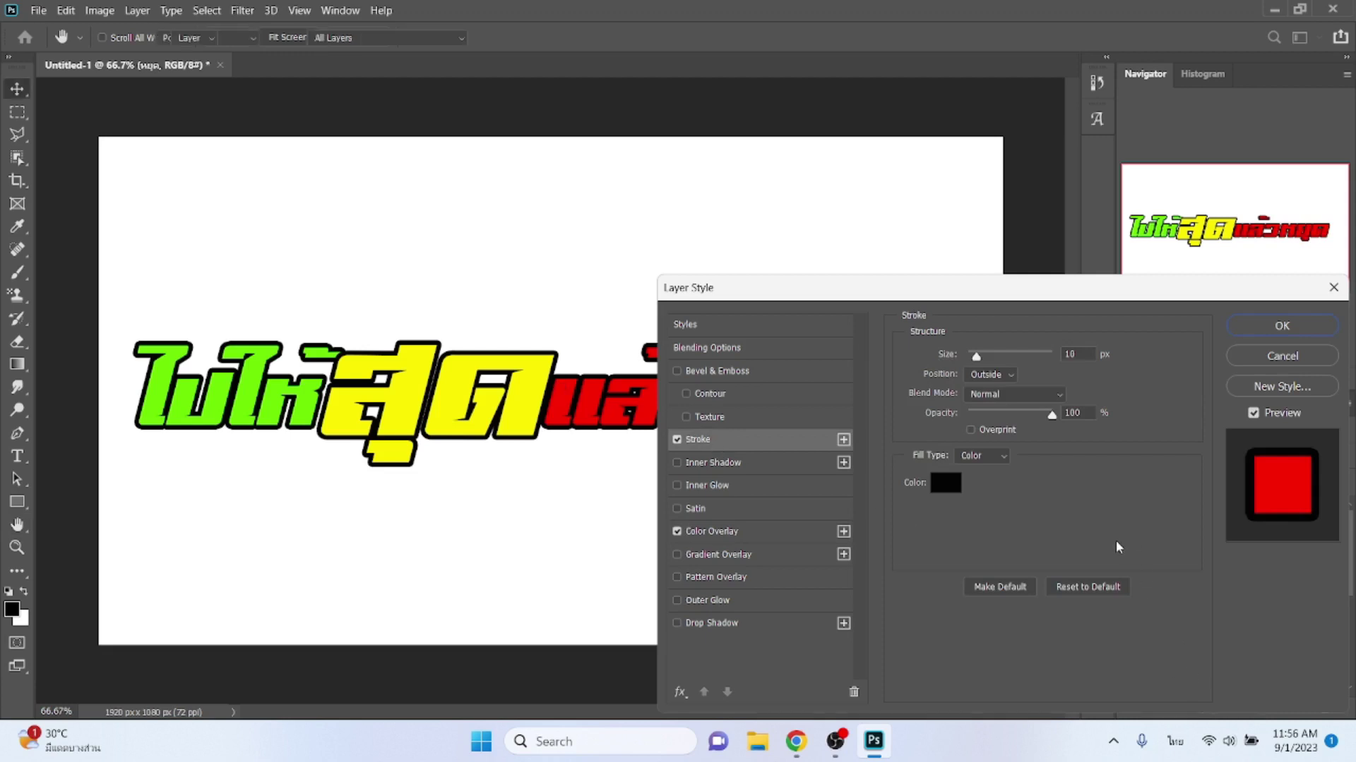
key("Return")
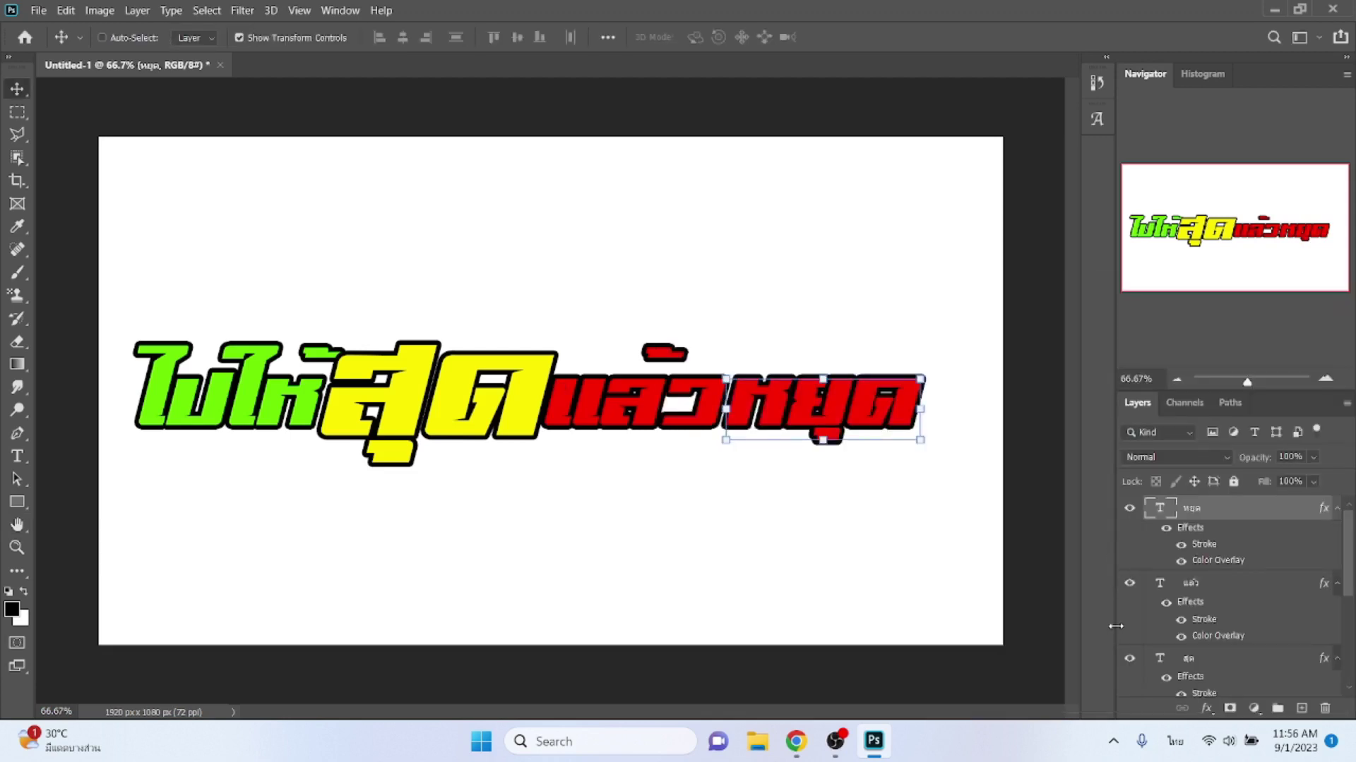
- Duplicate หยุด below the phrase and retype it as the single English character 'a'
key("ctrl")
key("ctrl+j")
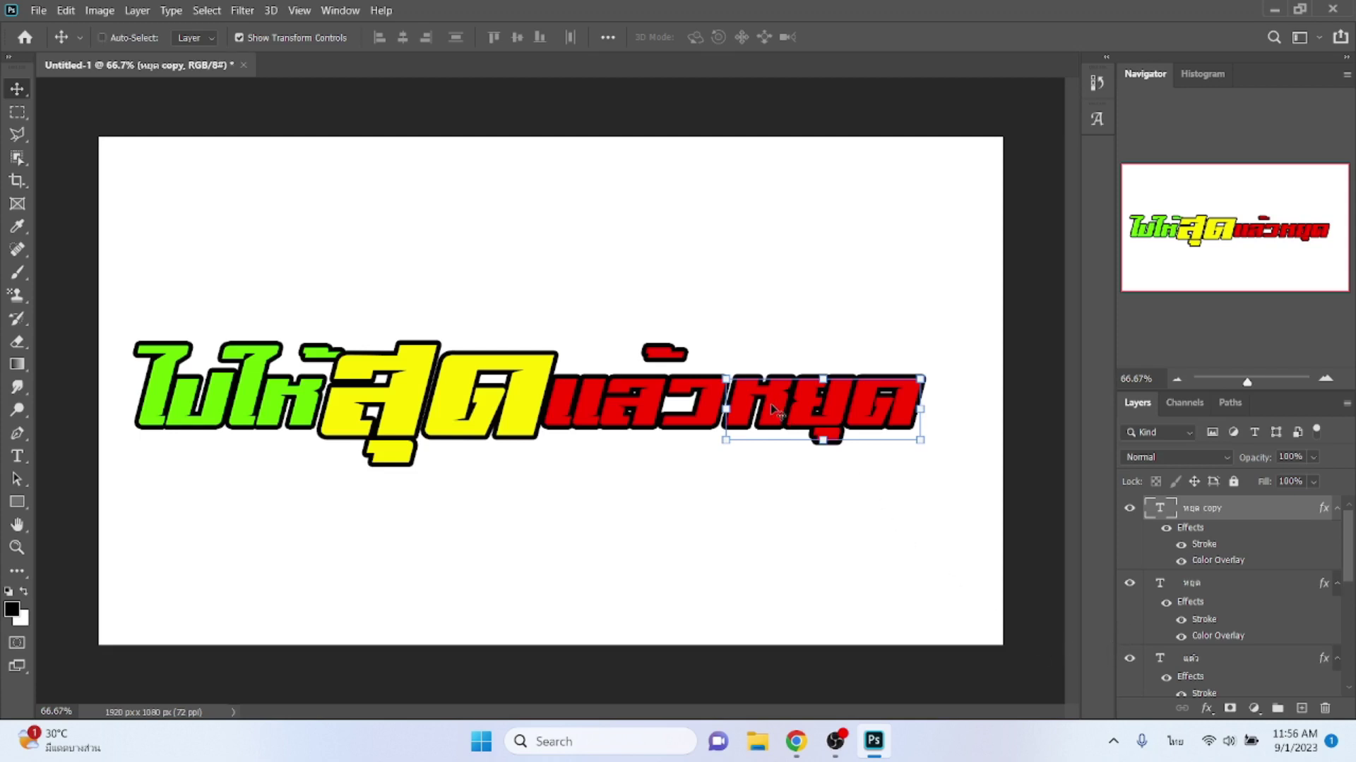
mouse_move(775, 409)
left_mouse_down()
mouse_move(699, 551)
mouse_move(674, 564)
left_mouse_up()
double_click(672, 558)
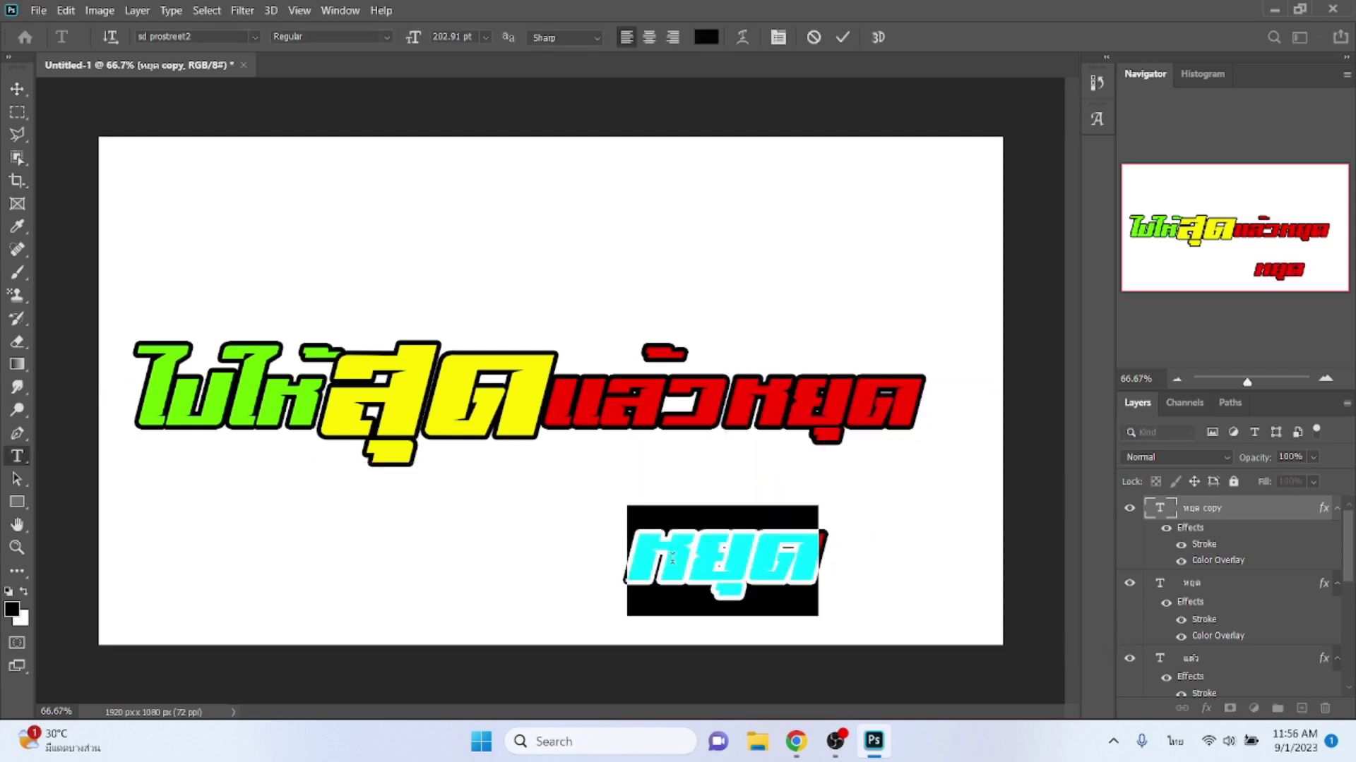
type("จ")
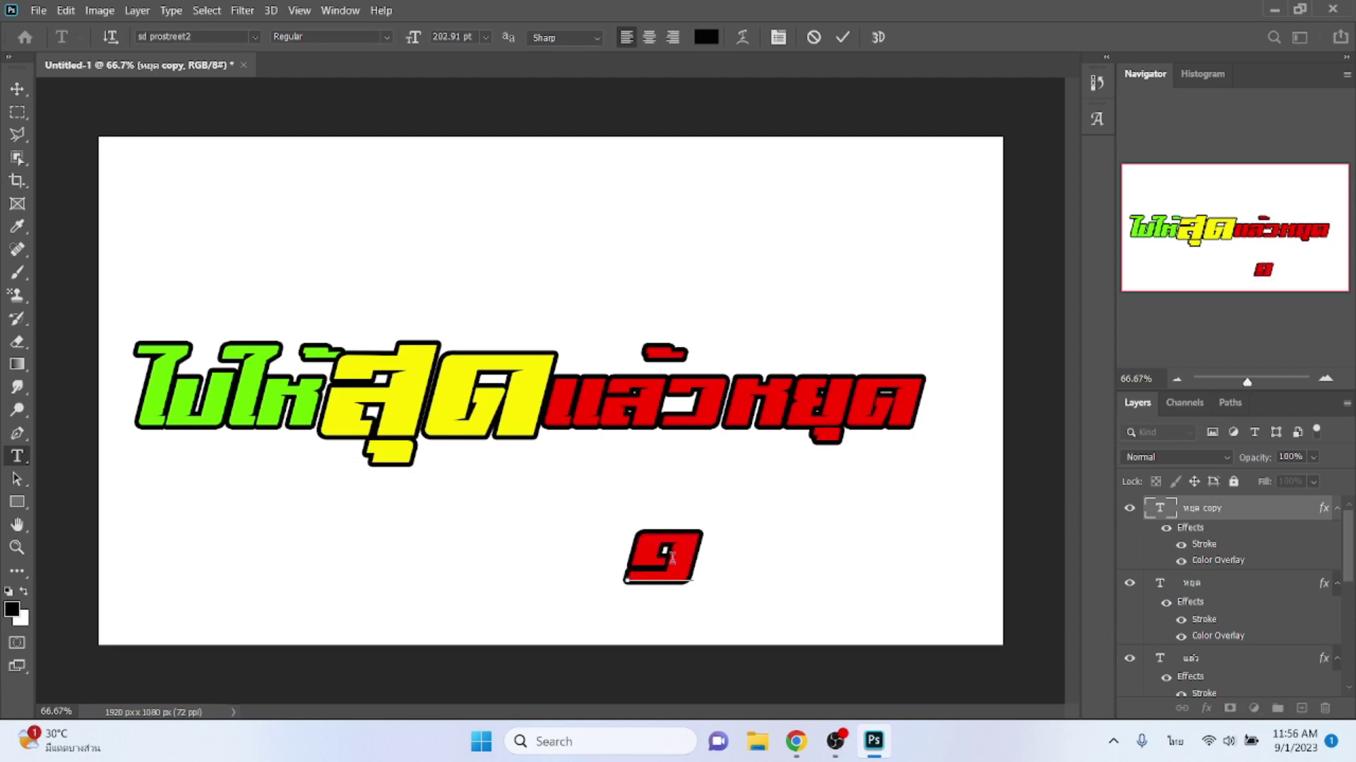
key("BackSpace")
key("grave")
type("a")
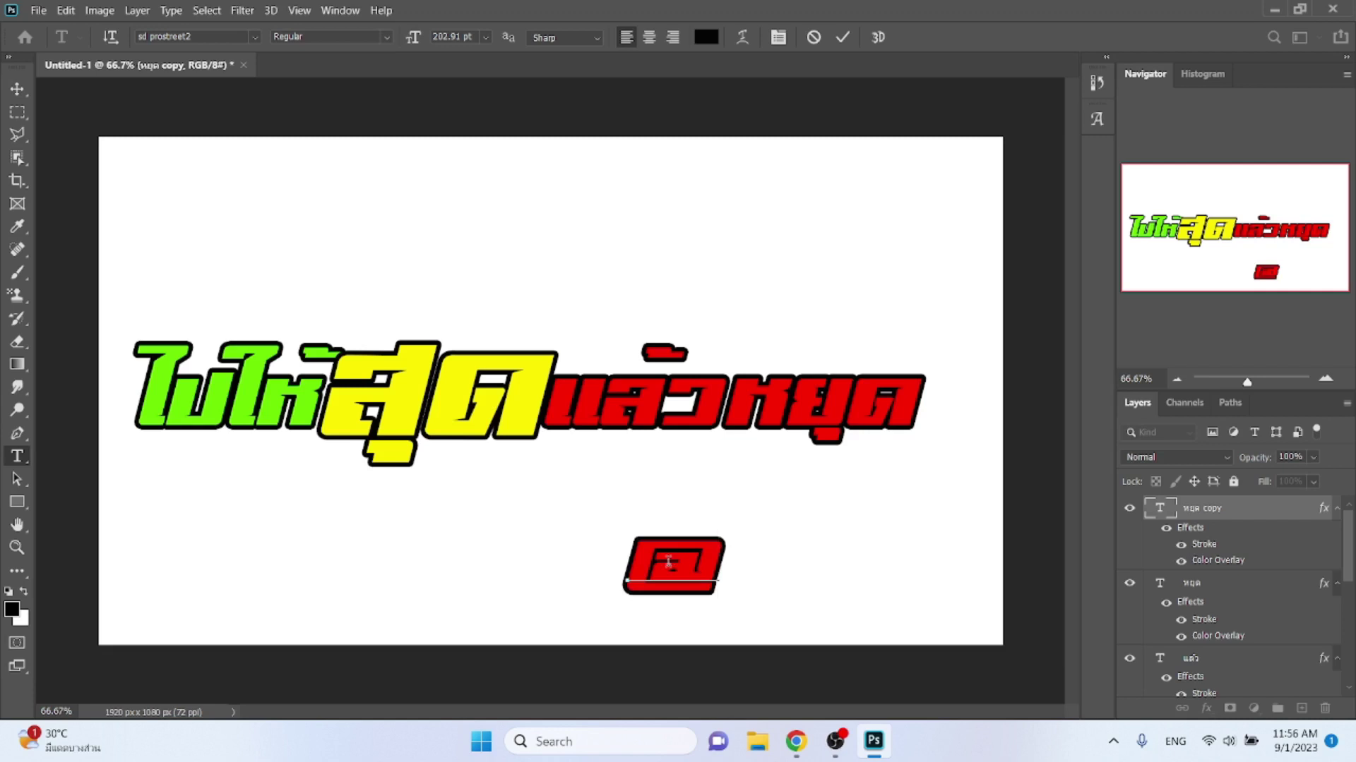
- Preview display fonts on the character, settling on 2005_iannnnCTX-9001
double_click(662, 561)
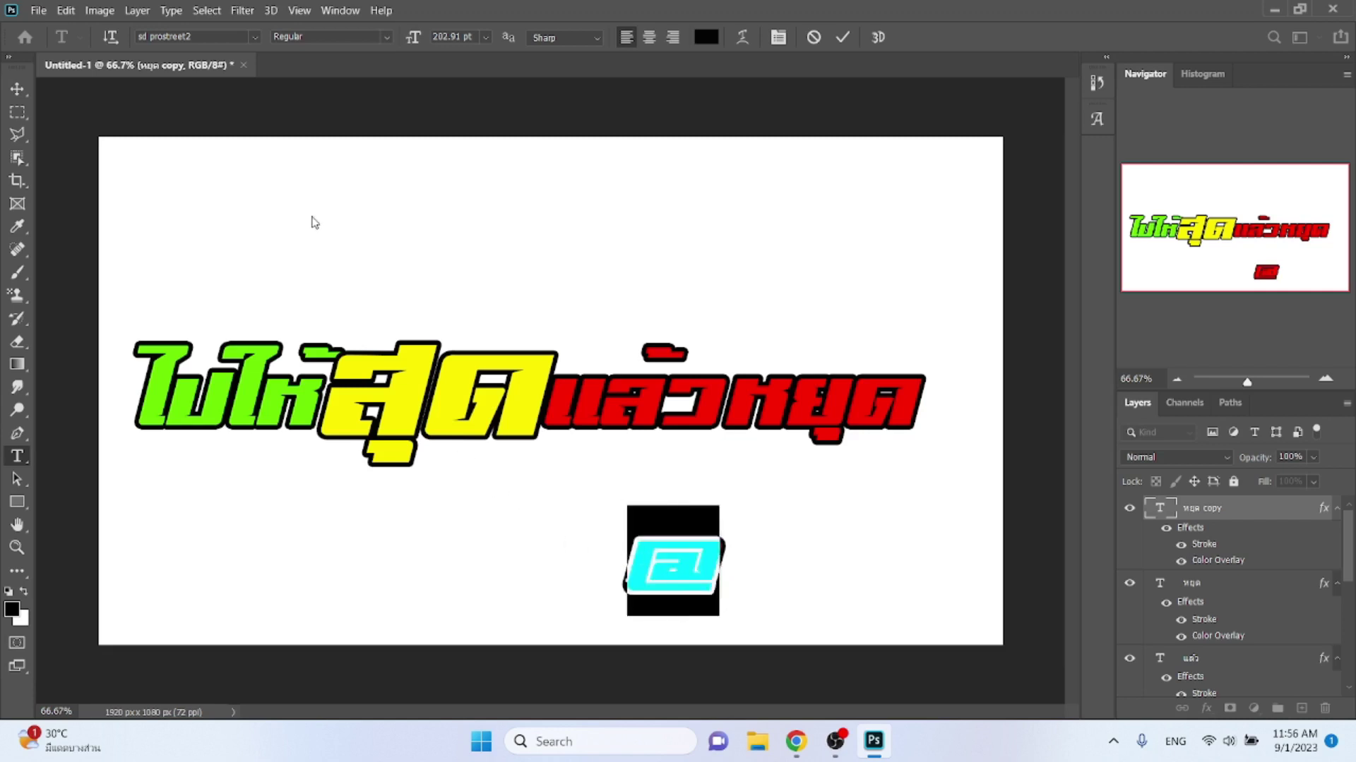
left_click(209, 35)
key("Down")
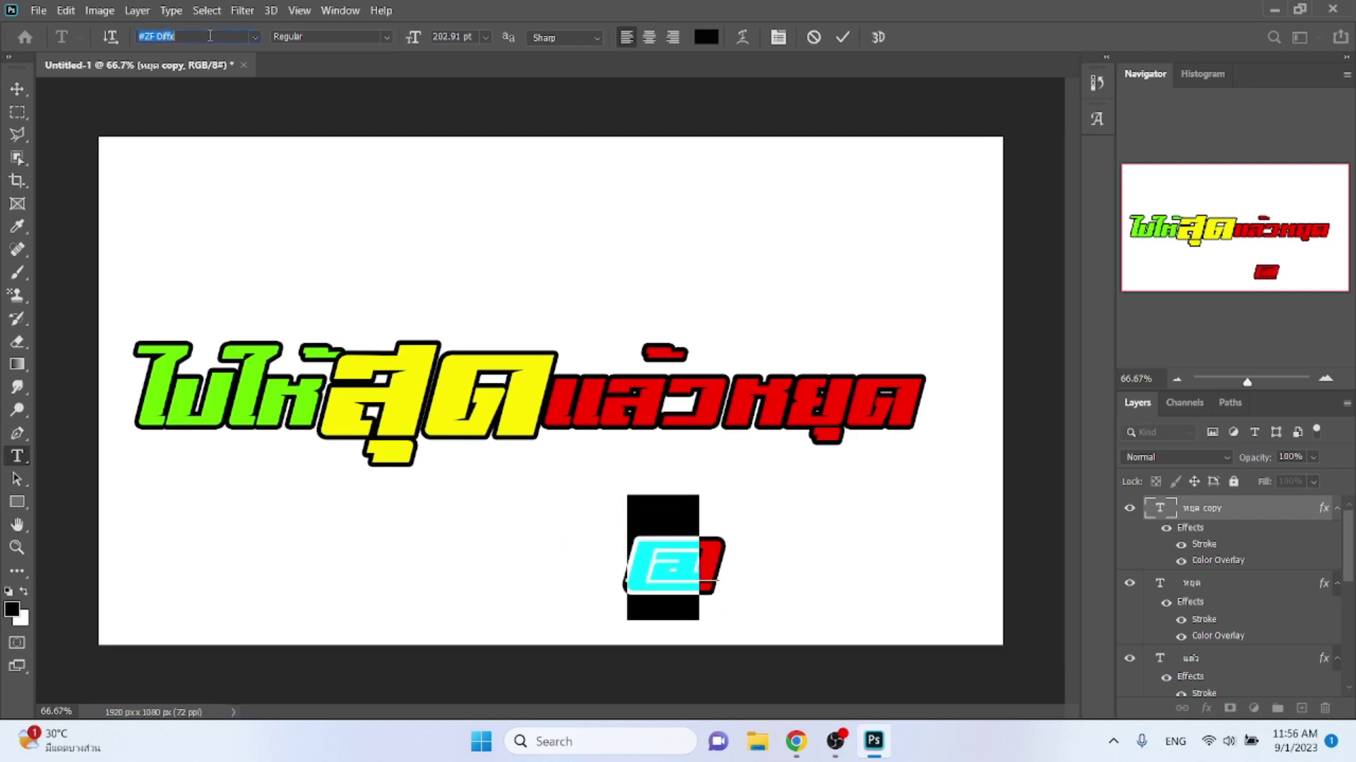
key("Down")
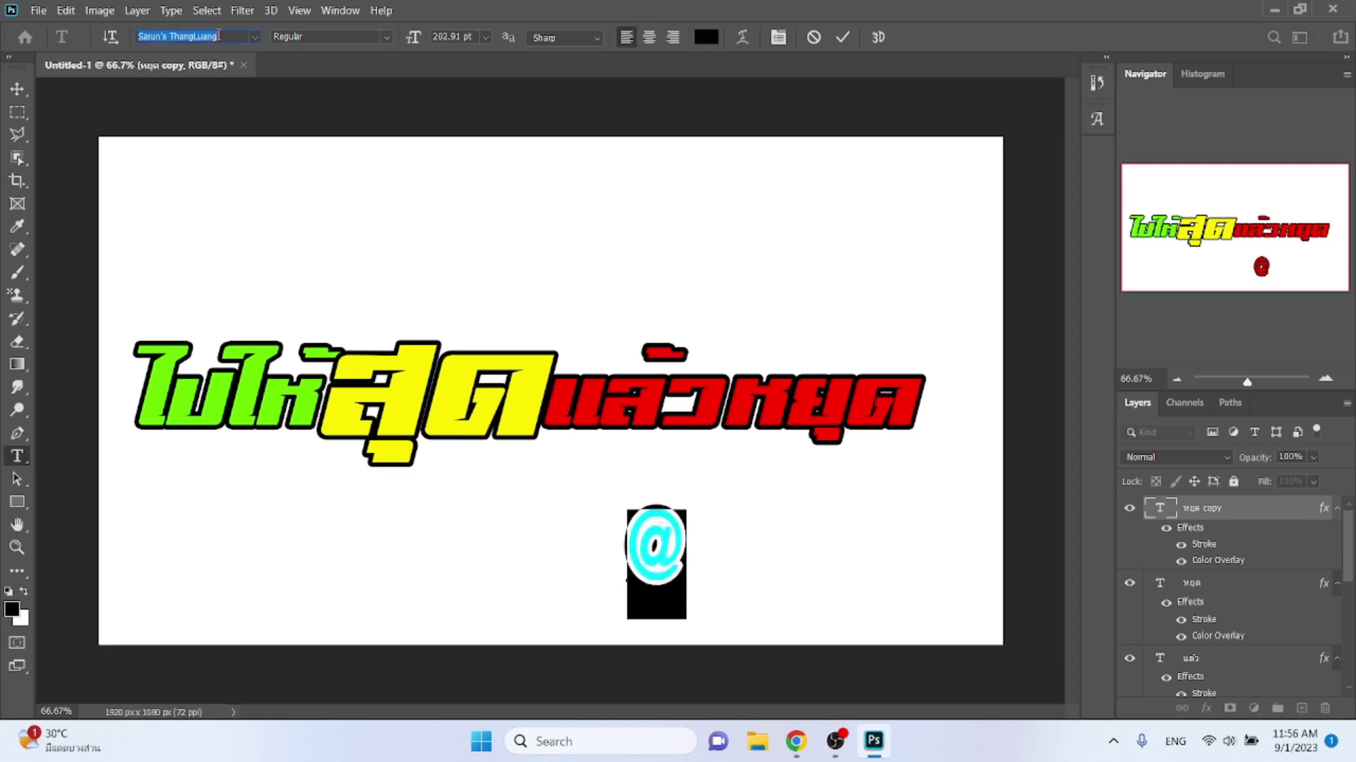
key("Down")
key("Up")
key("Down")
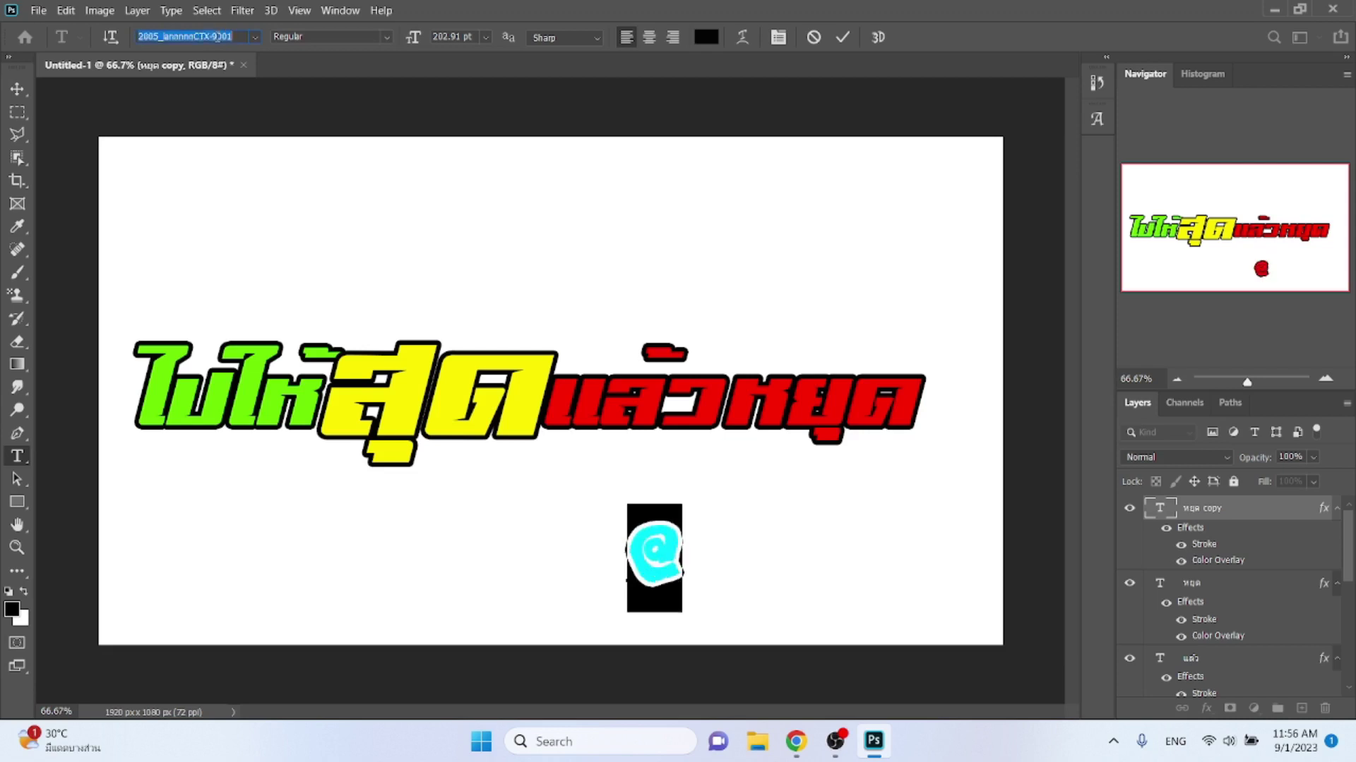
key("Up")
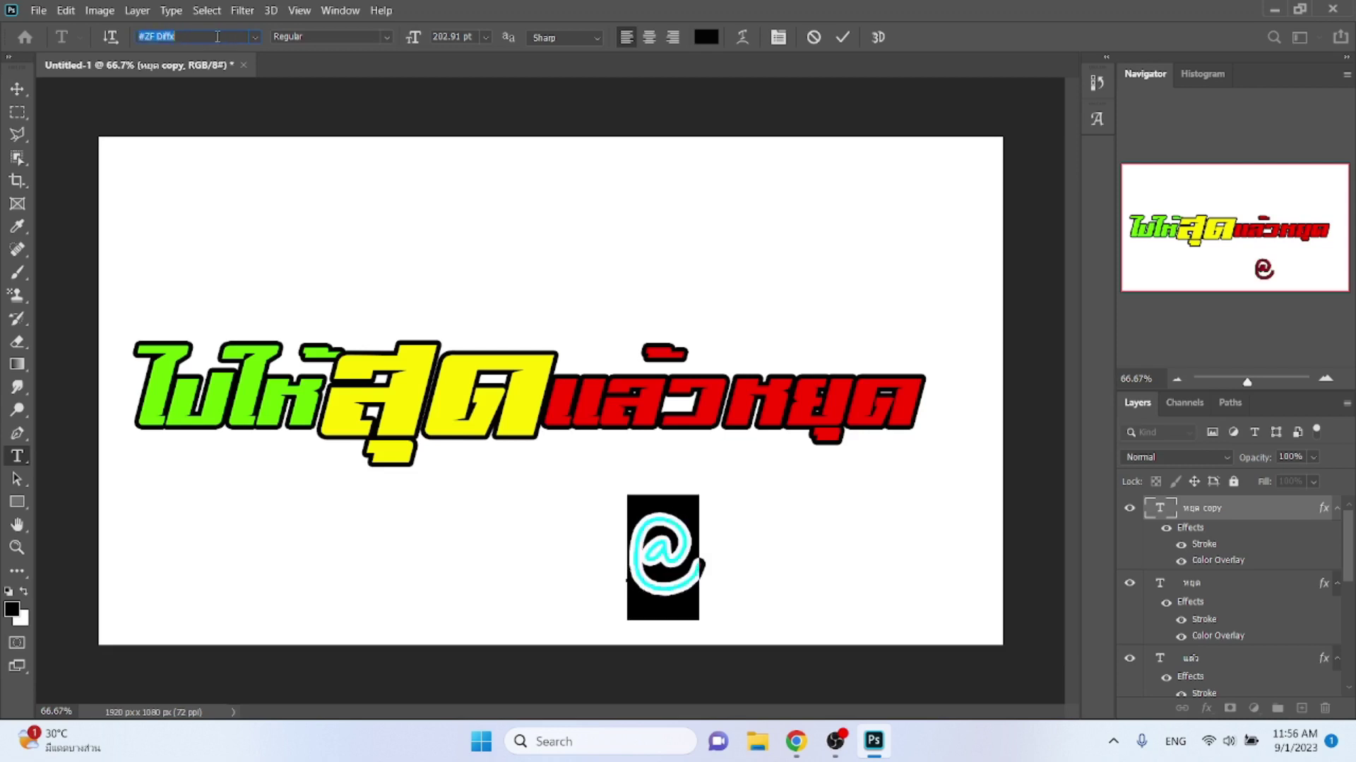
key("Down")
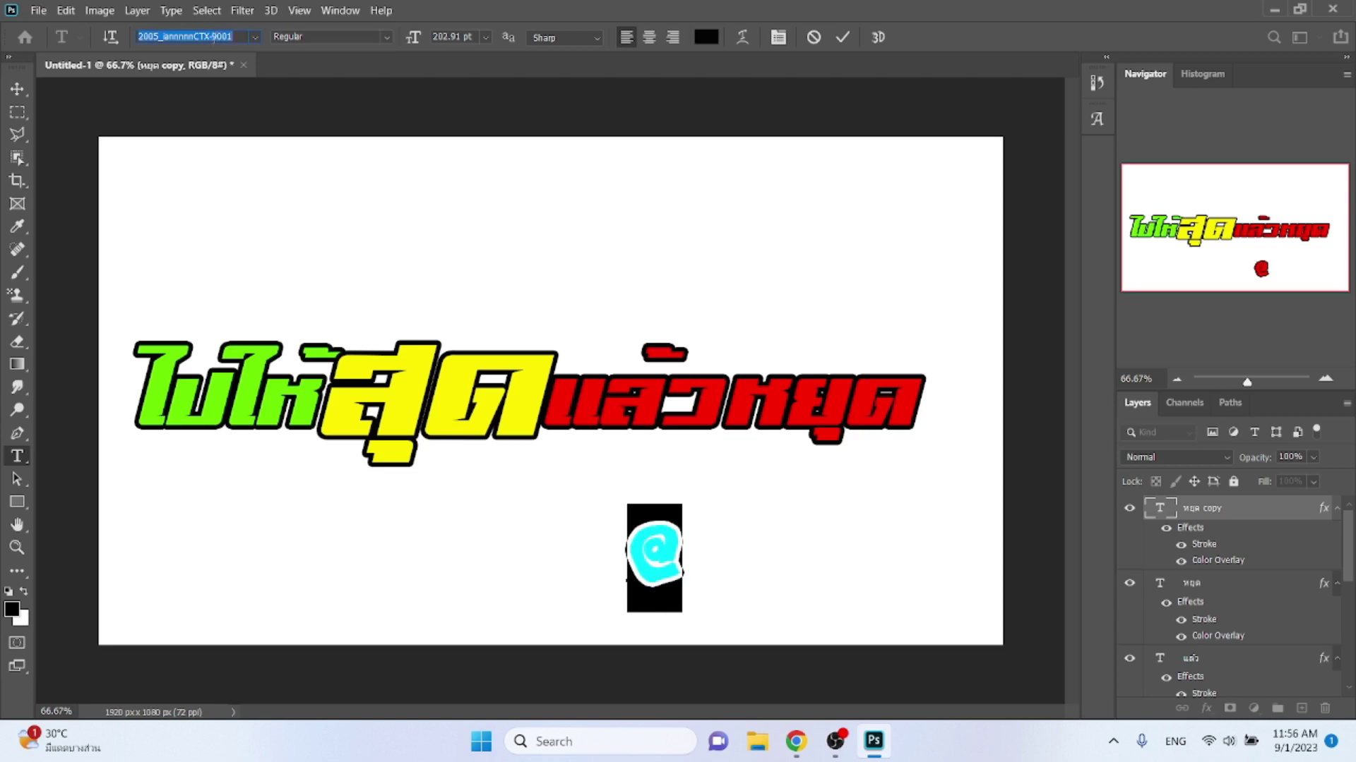
- Move the red @ up to sit just below the headline
left_click(17, 89)
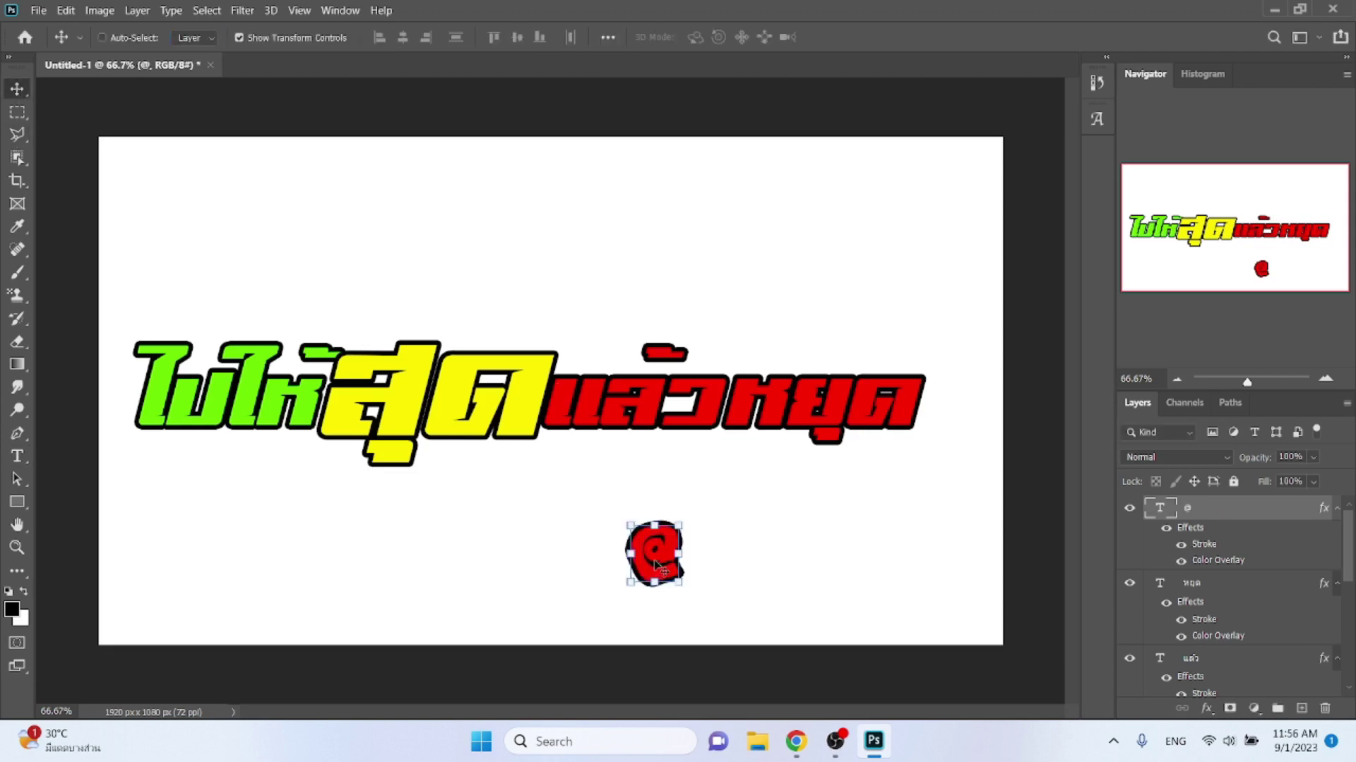
left_click_drag(655, 563, 618, 478)
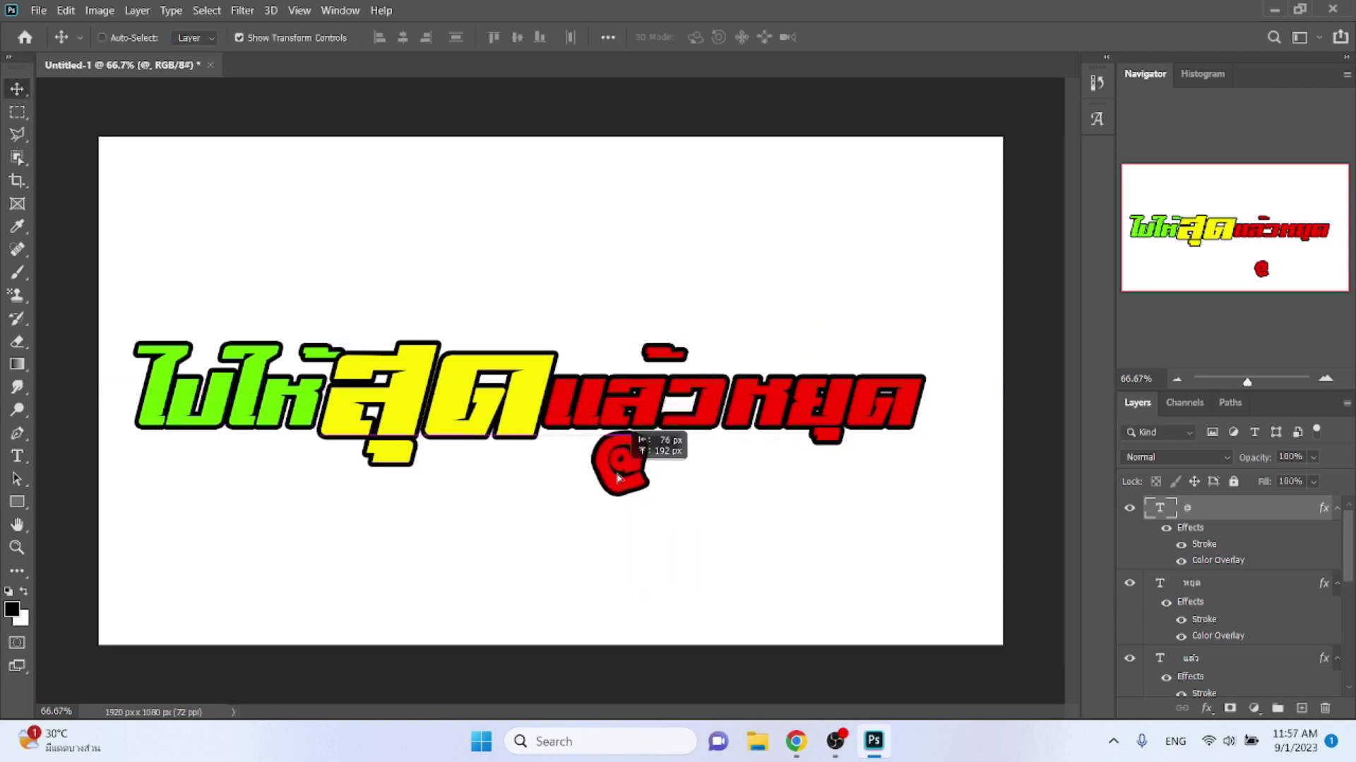
left_click_drag(617, 478, 566, 482)
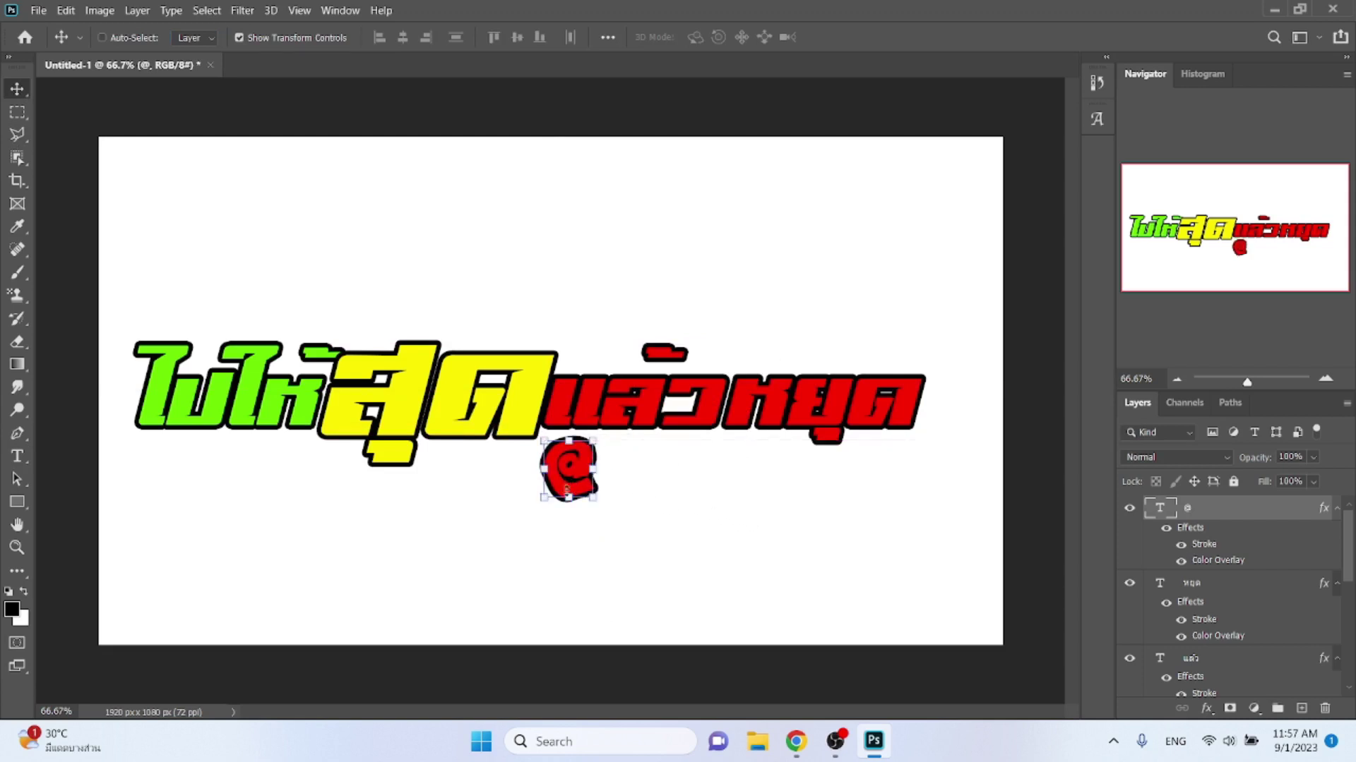
- Change the @ to # and Alt-drag a duplicate # copy downward
double_click(570, 482)
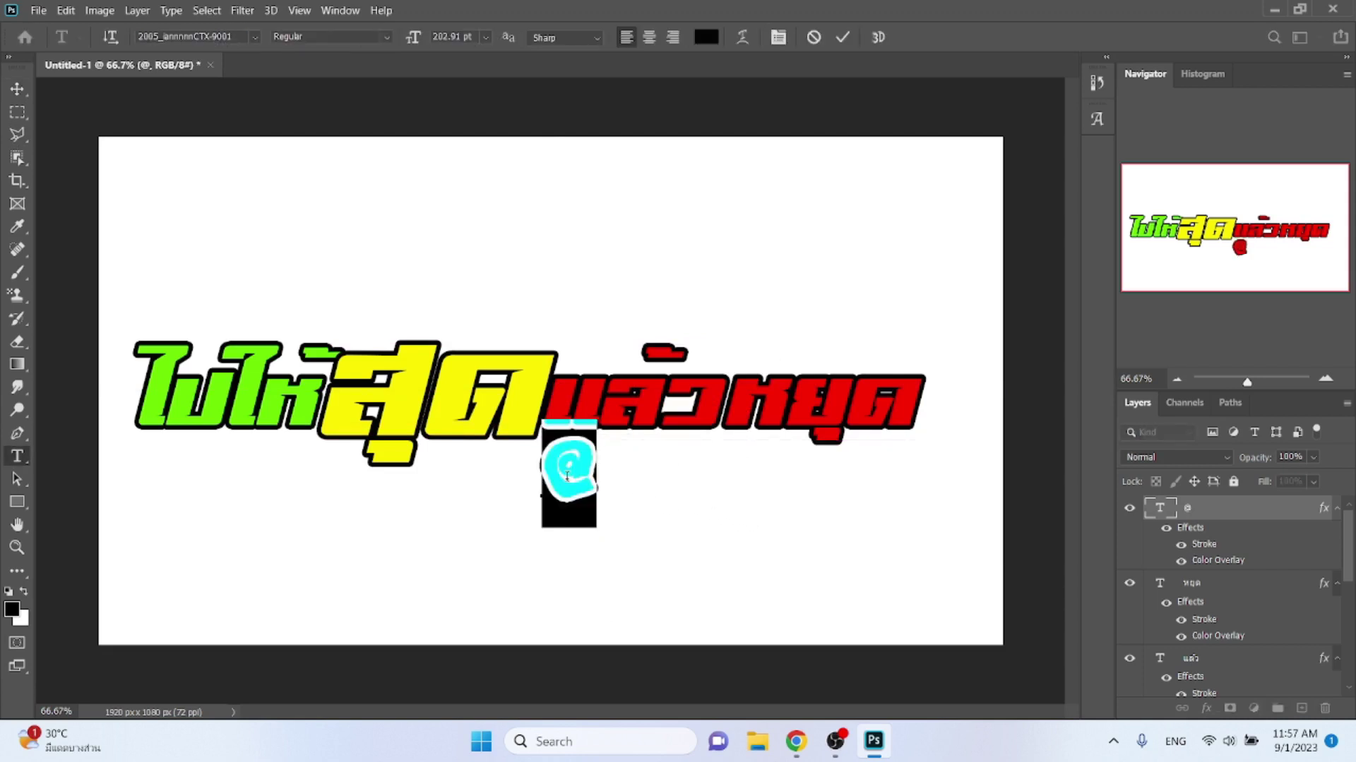
type("#")
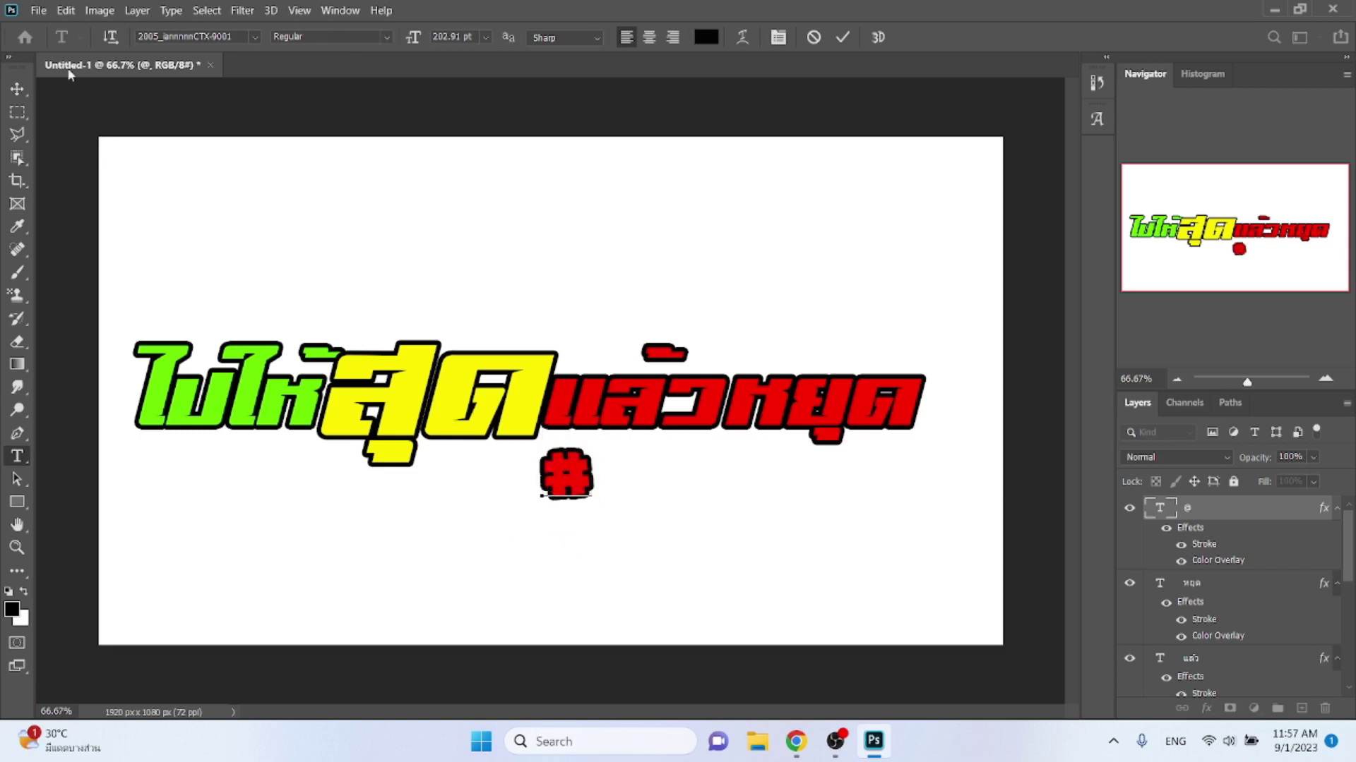
key("ctrl+Return")
key("v")
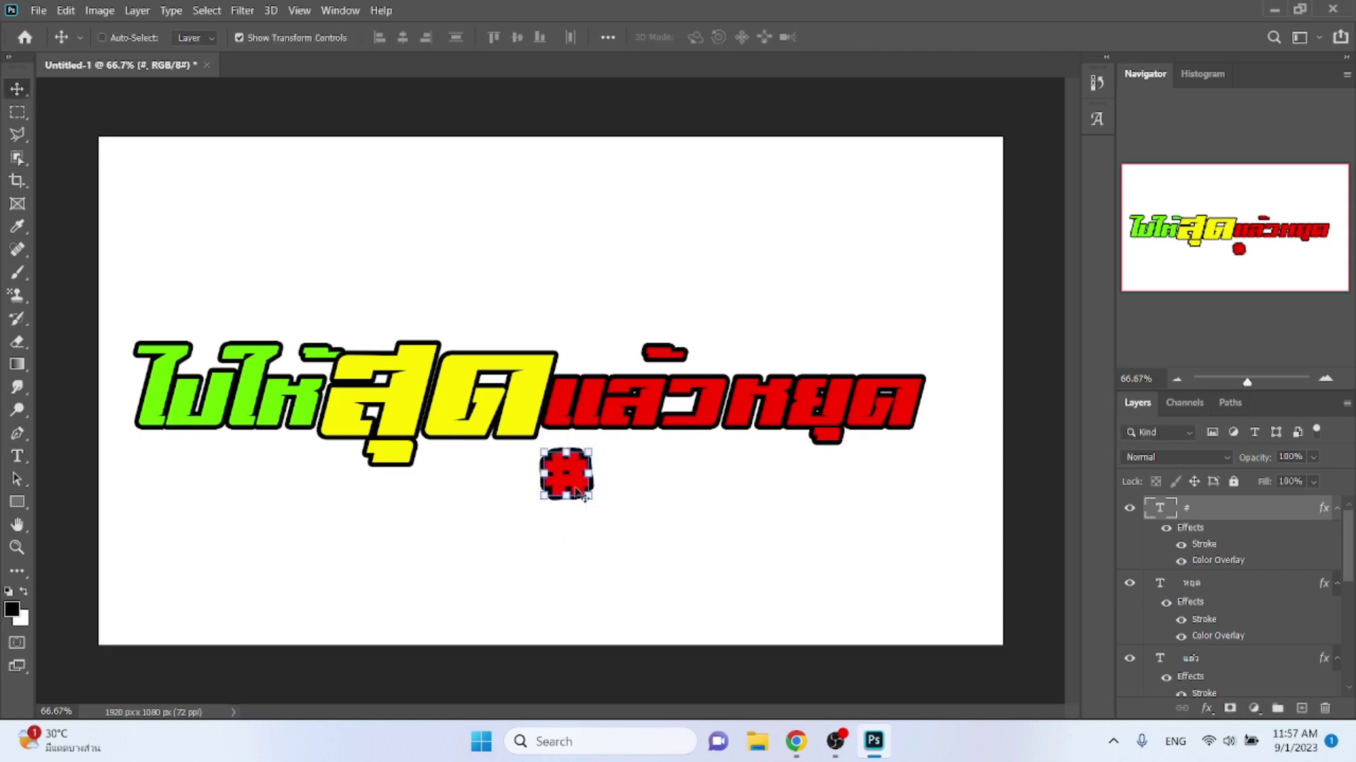
left_click_drag(581, 492, 554, 547)
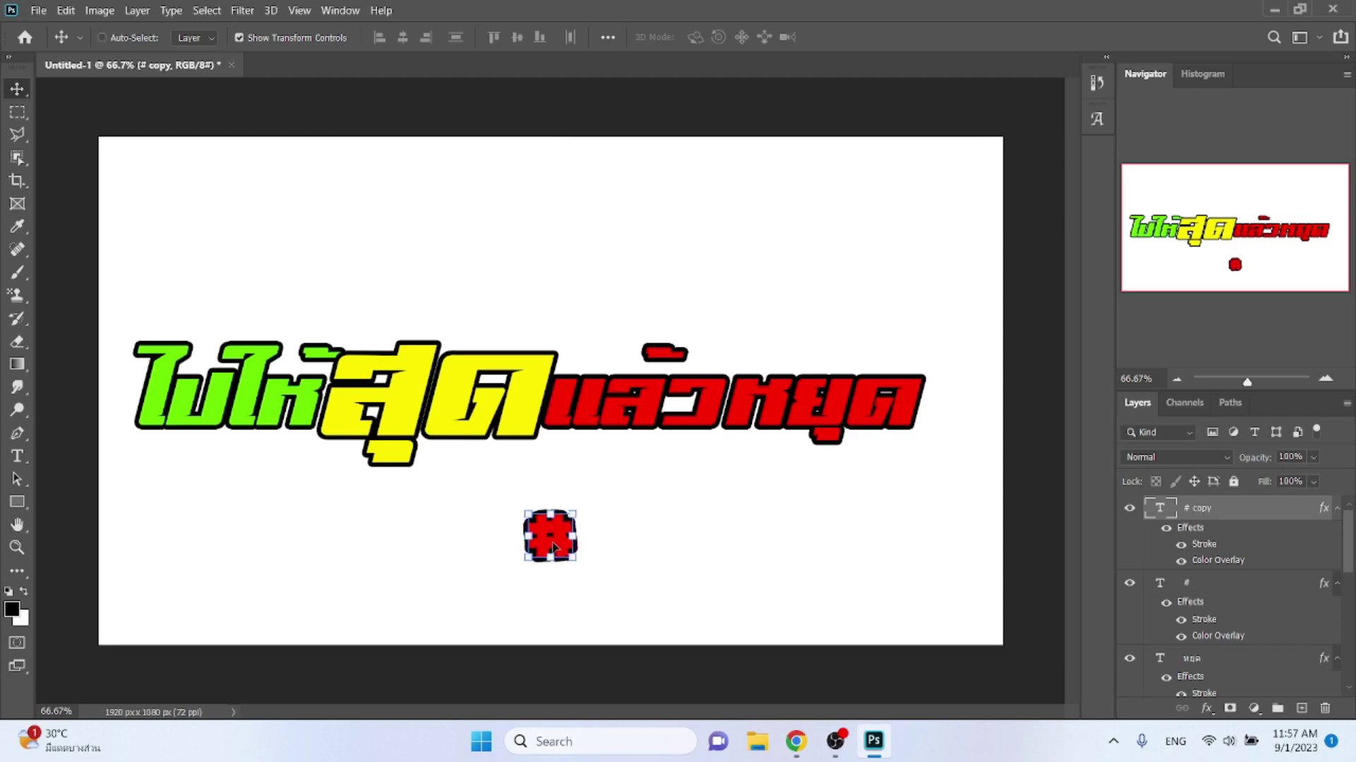
- Place the # copy to the right of the original #
left_click_drag(554, 547, 628, 540)
key("ctrl+t")
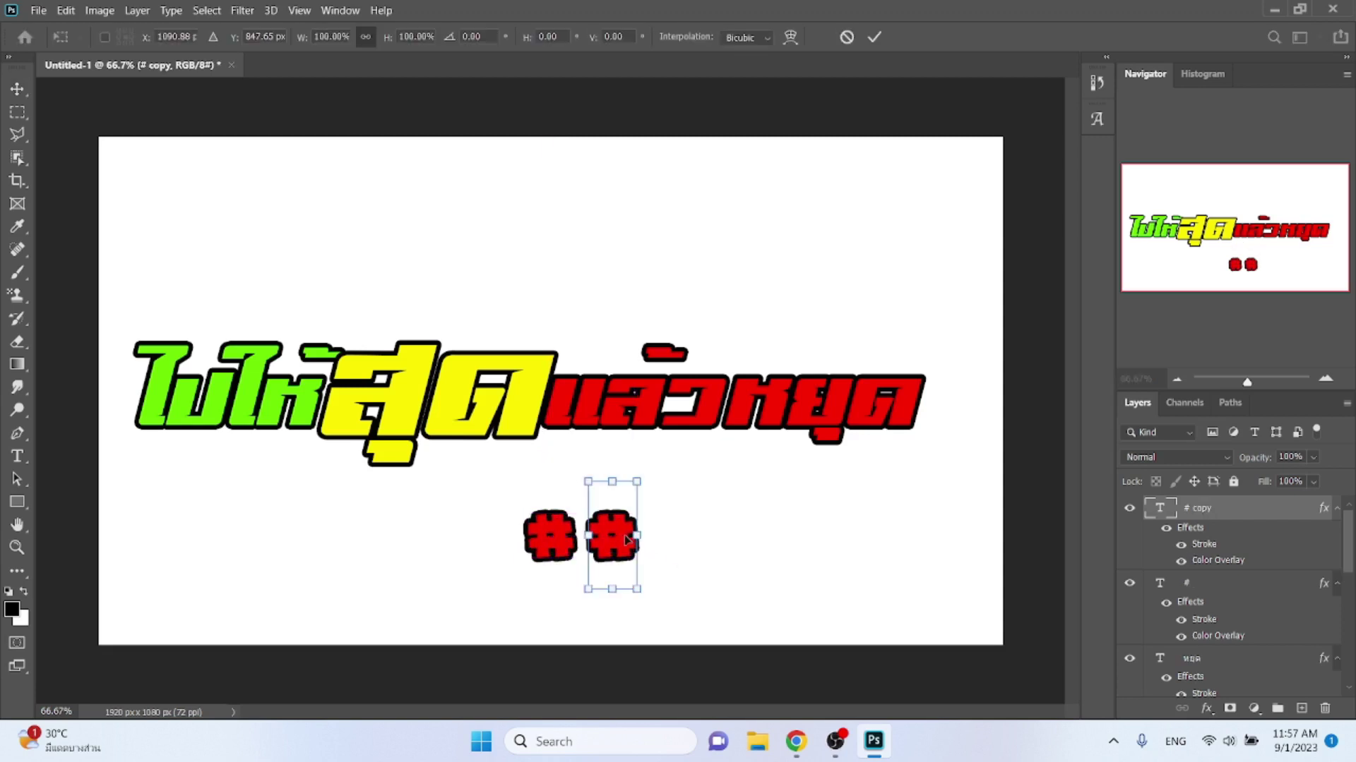
key("Return")
- Replace the copy's text with the Thai word เมียเขา
double_click(616, 537)
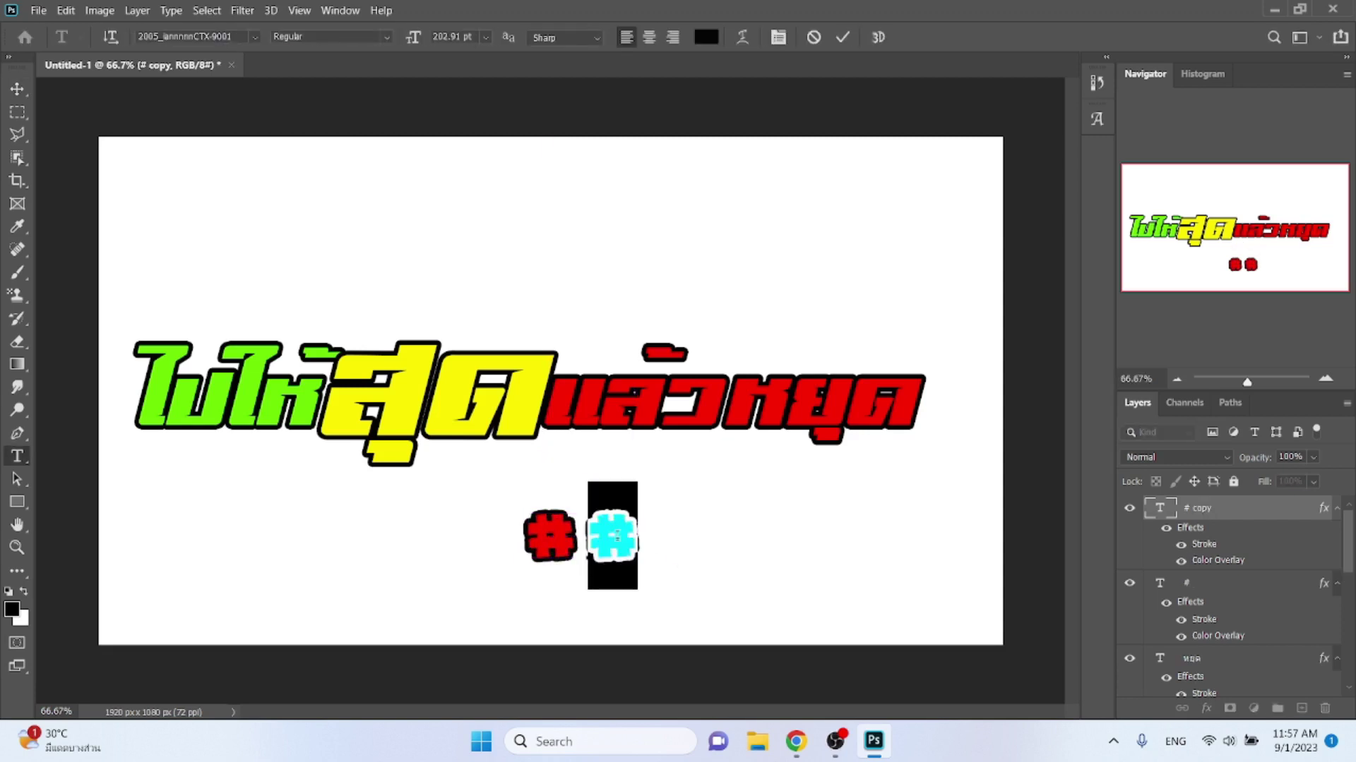
type("g.u")
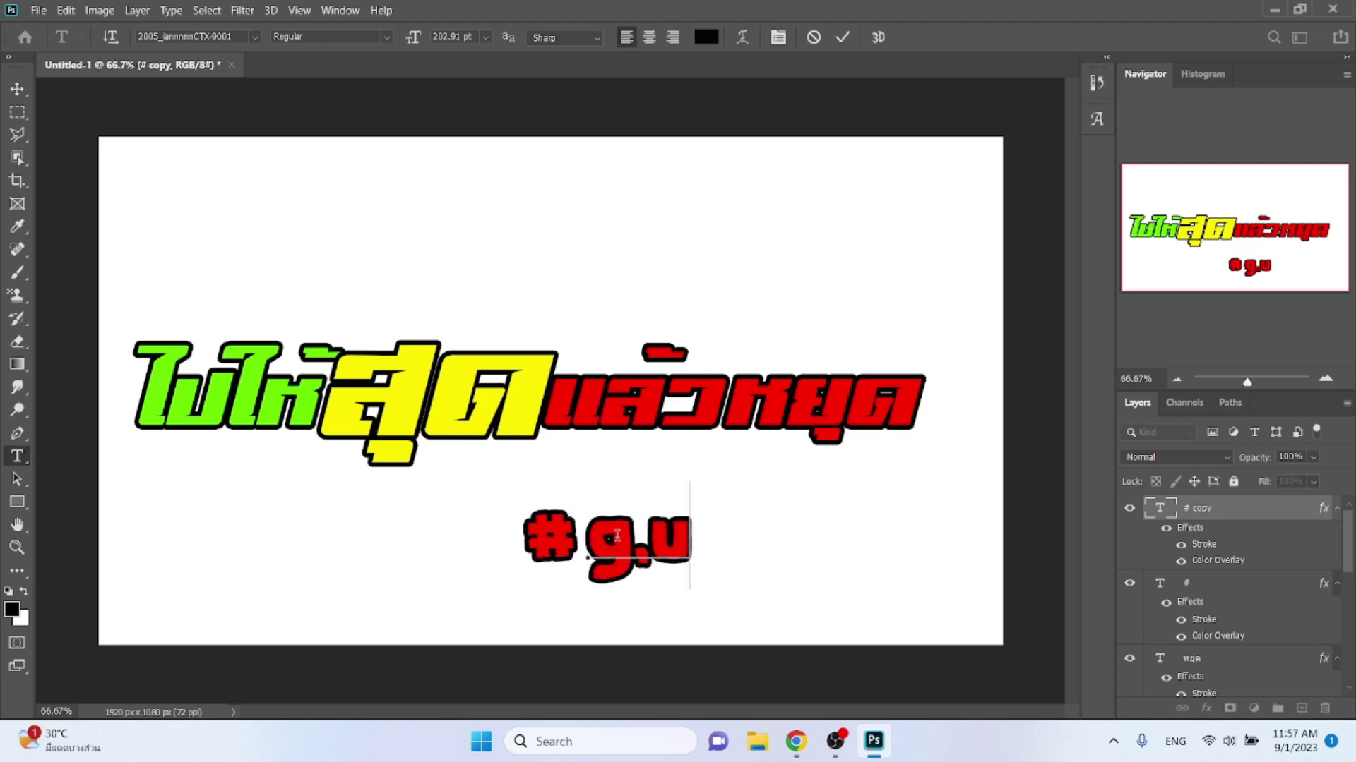
key("BackSpace")
key("BackSpace")
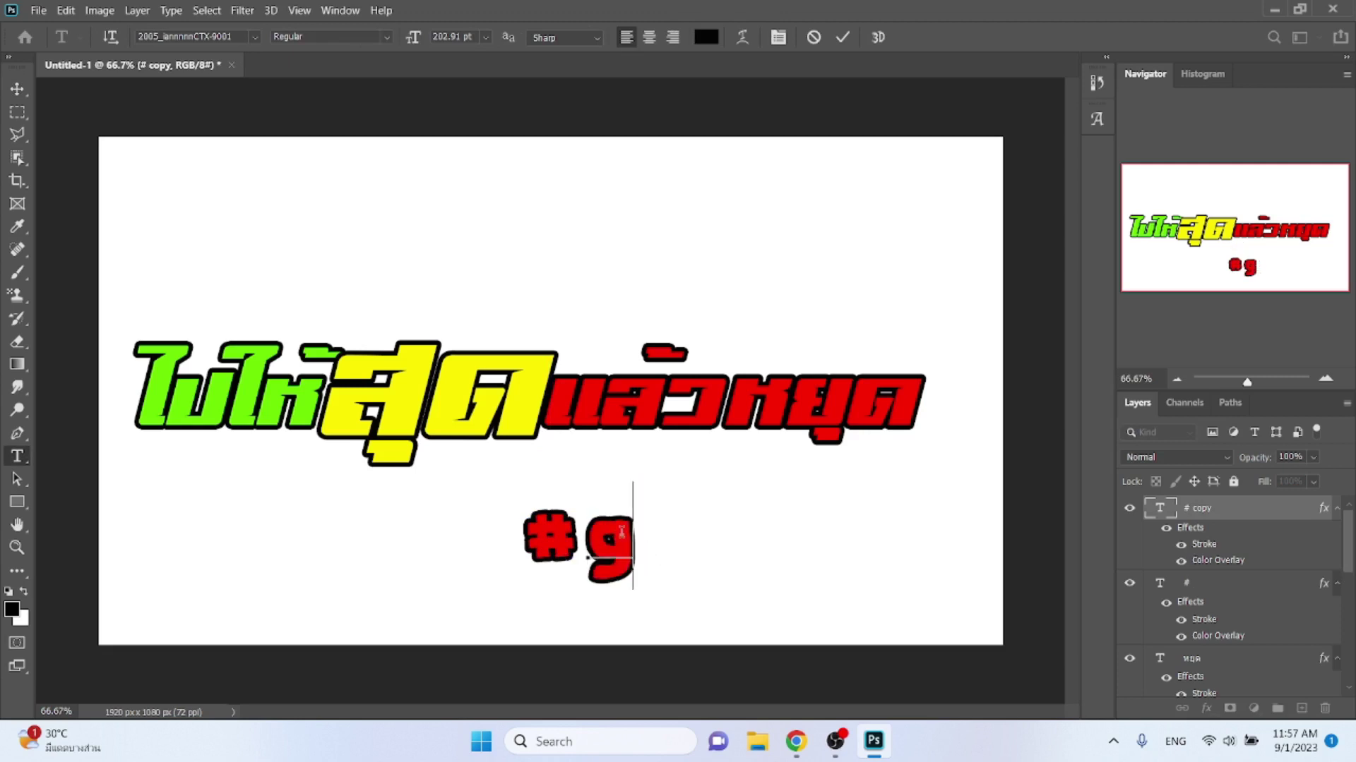
key("BackSpace")
type("เ")
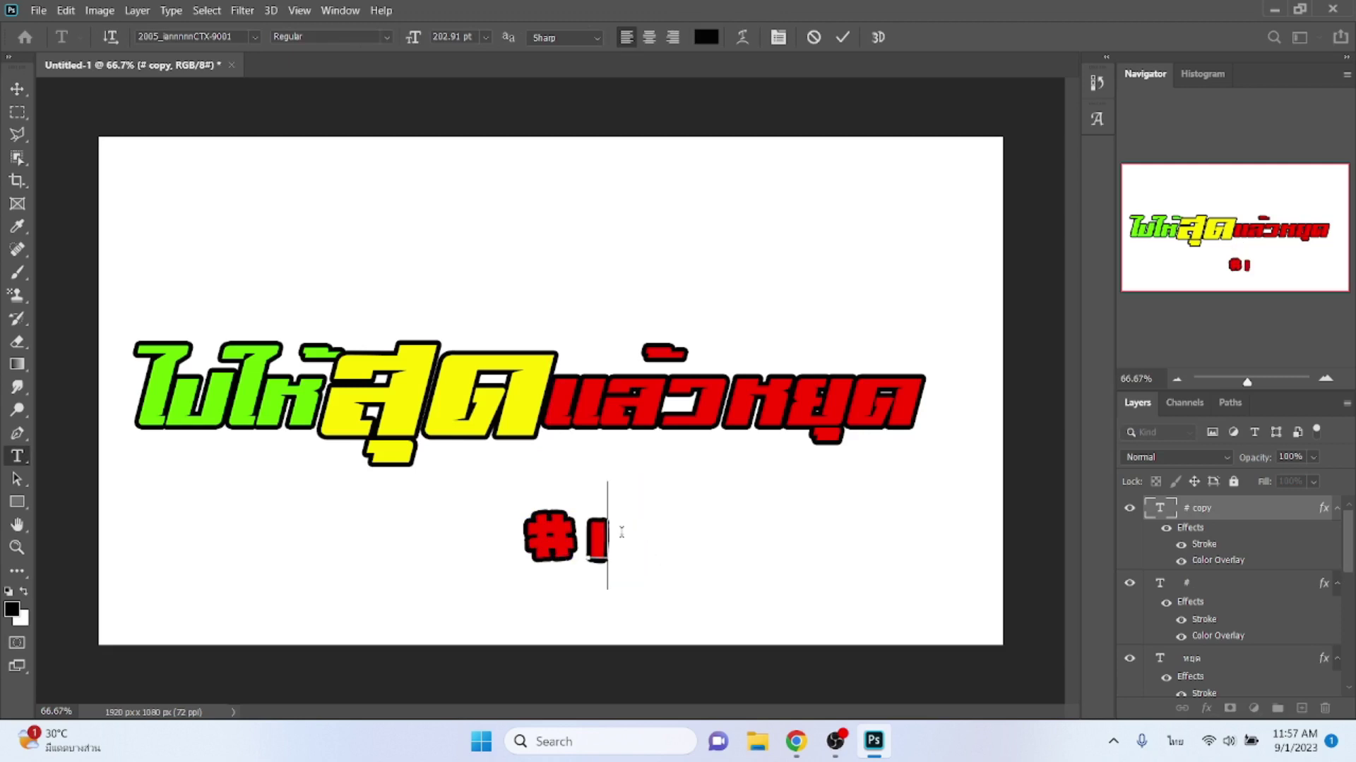
type("มียเขา")
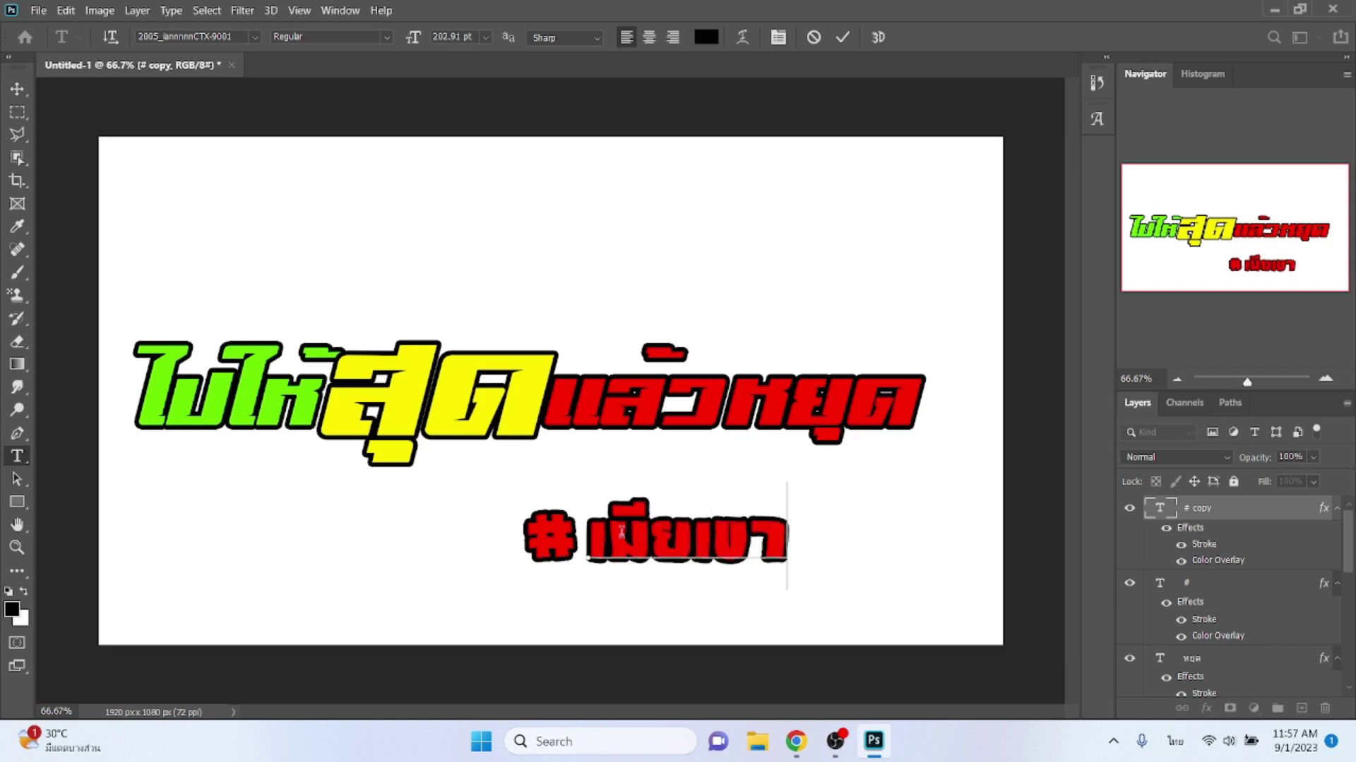
- Close the gap between # and เมียเขา, then scale both hashtag layers down together
left_click(17, 88)
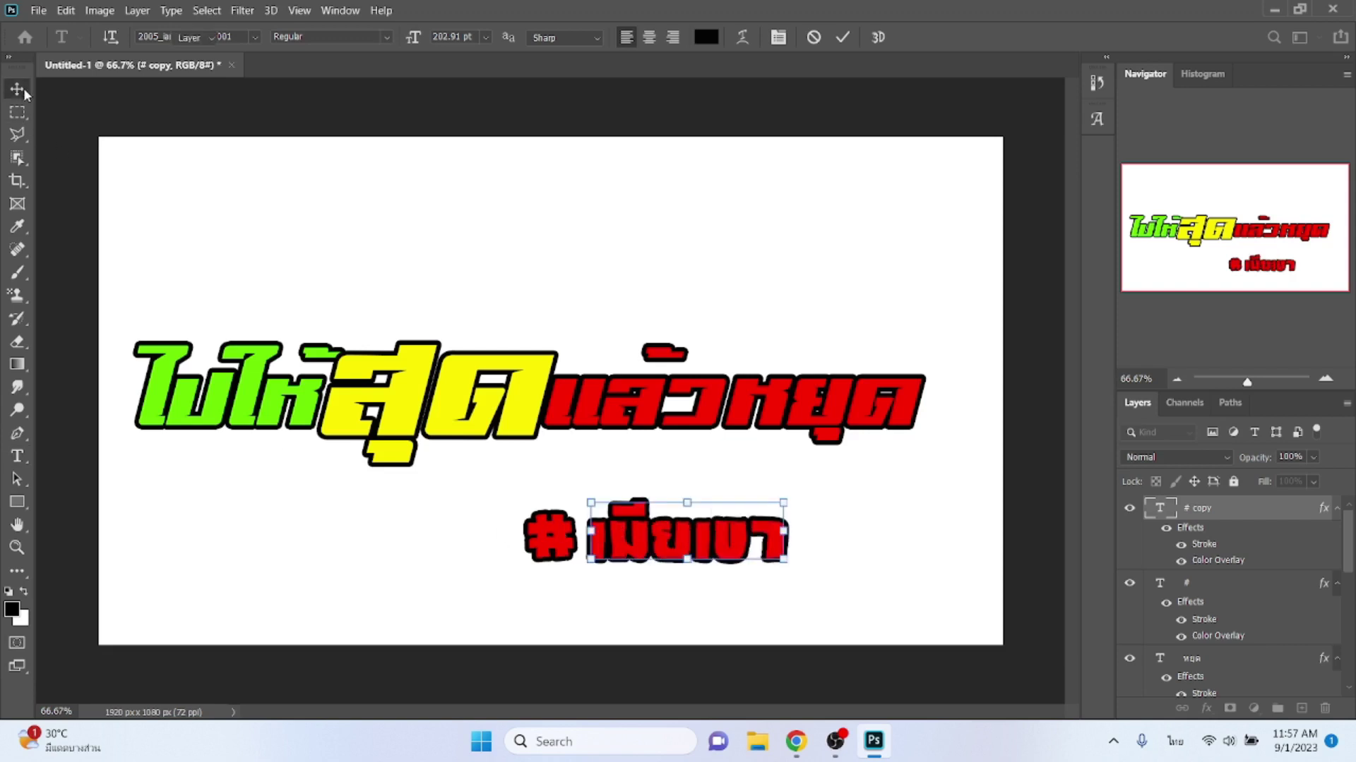
left_click_drag(698, 543, 687, 540)
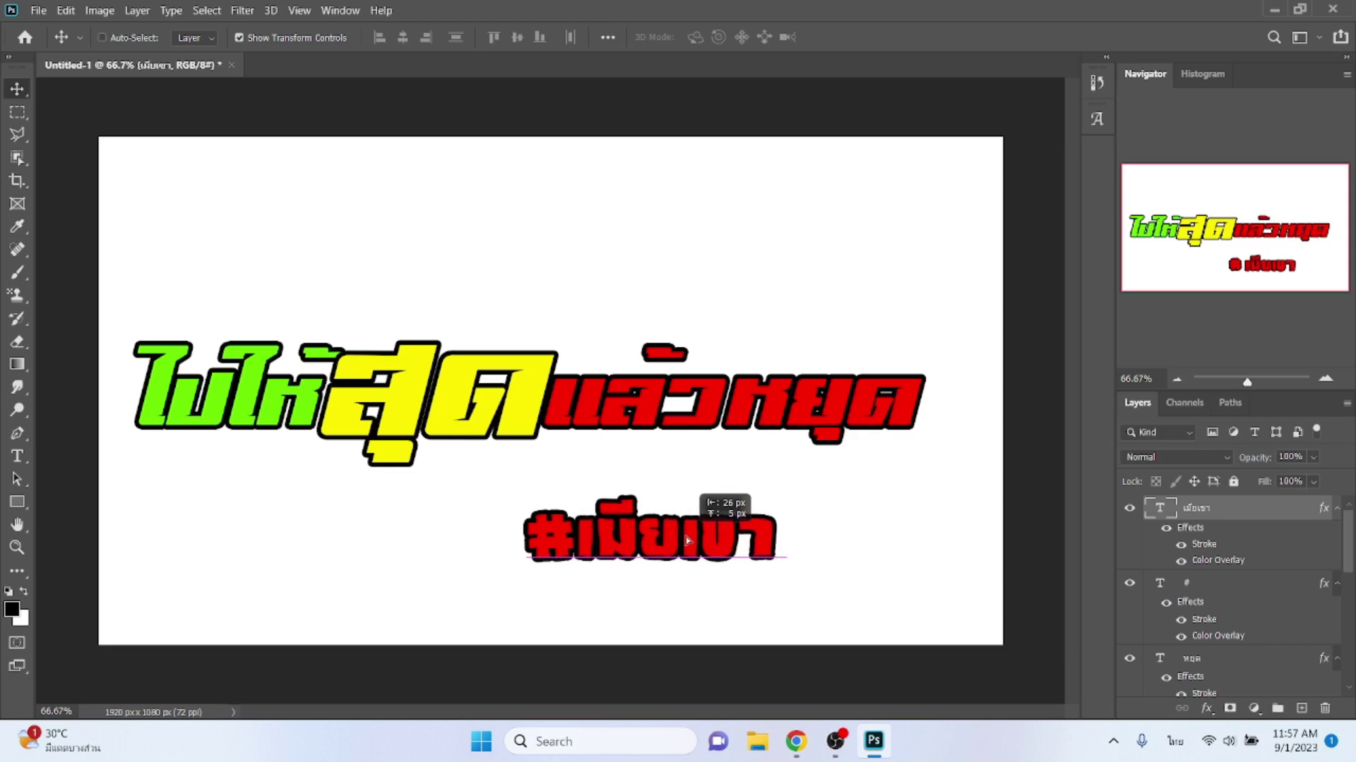
left_click(1257, 591, "shift")
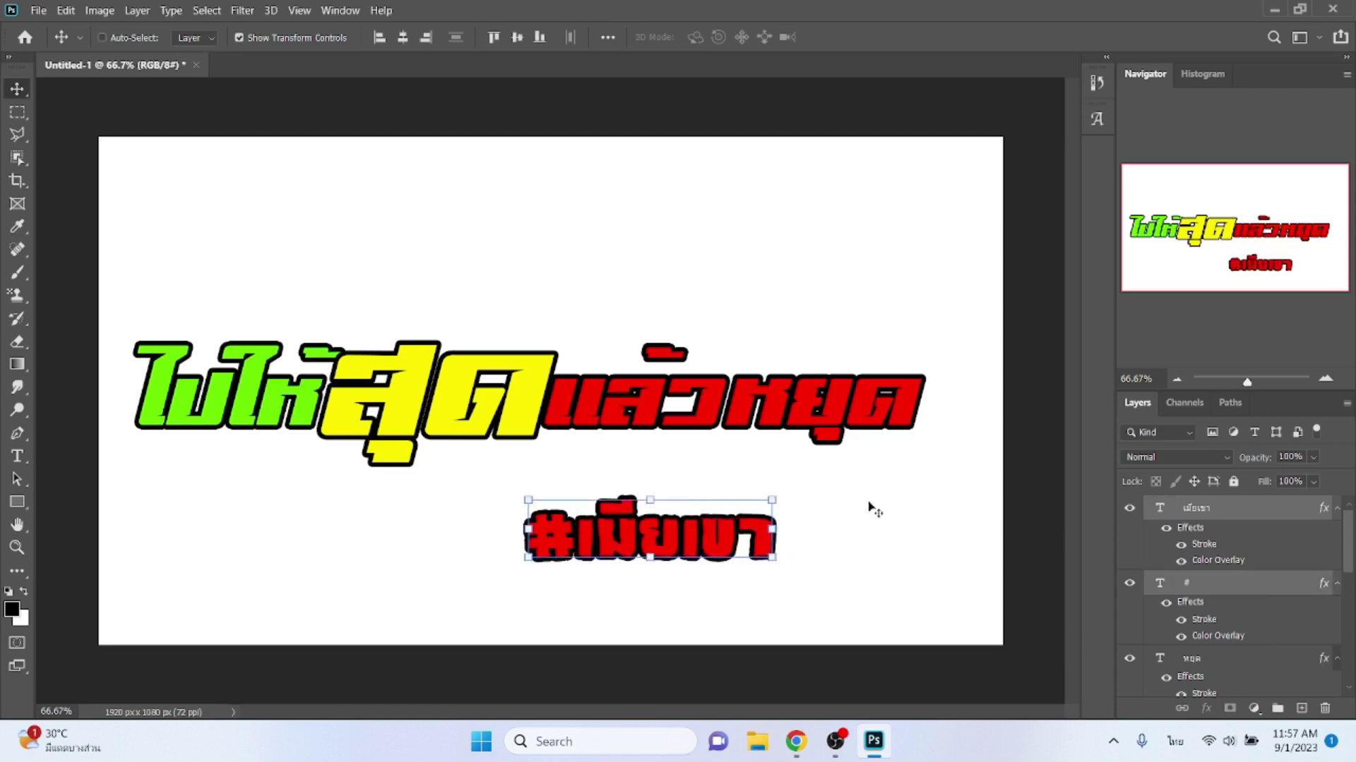
left_click(770, 504)
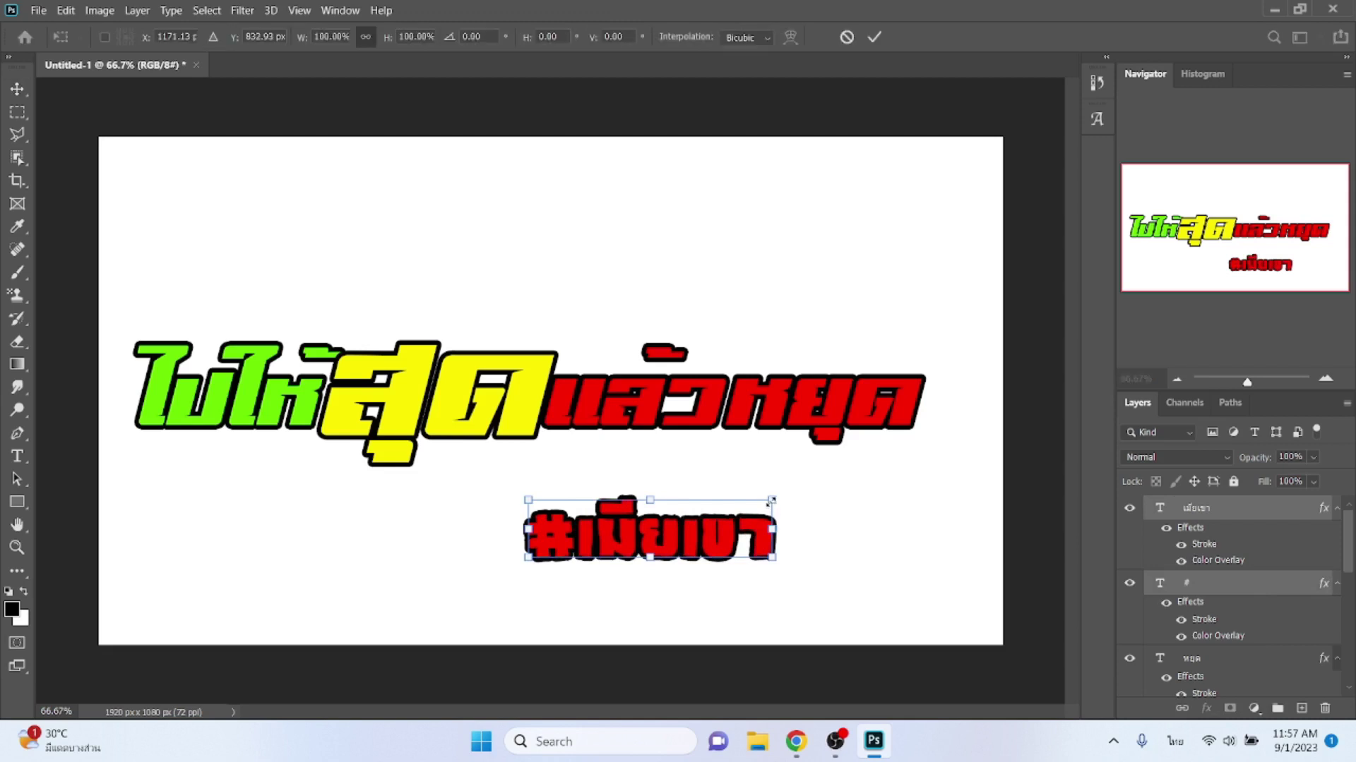
left_click_drag(771, 501, 700, 517)
key("Return")
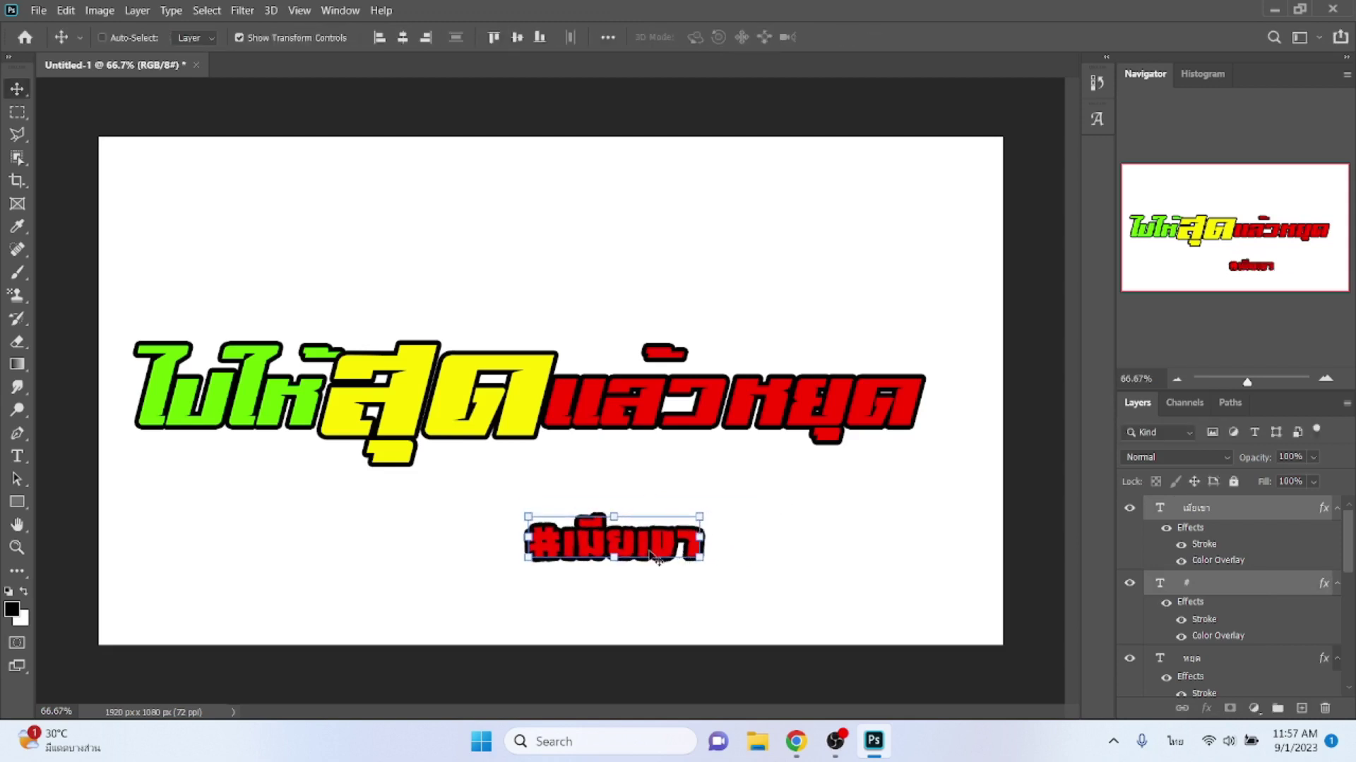
- Move the hashtag above the headline's right end, nudging it down and right
left_click_drag(657, 558, 879, 367)
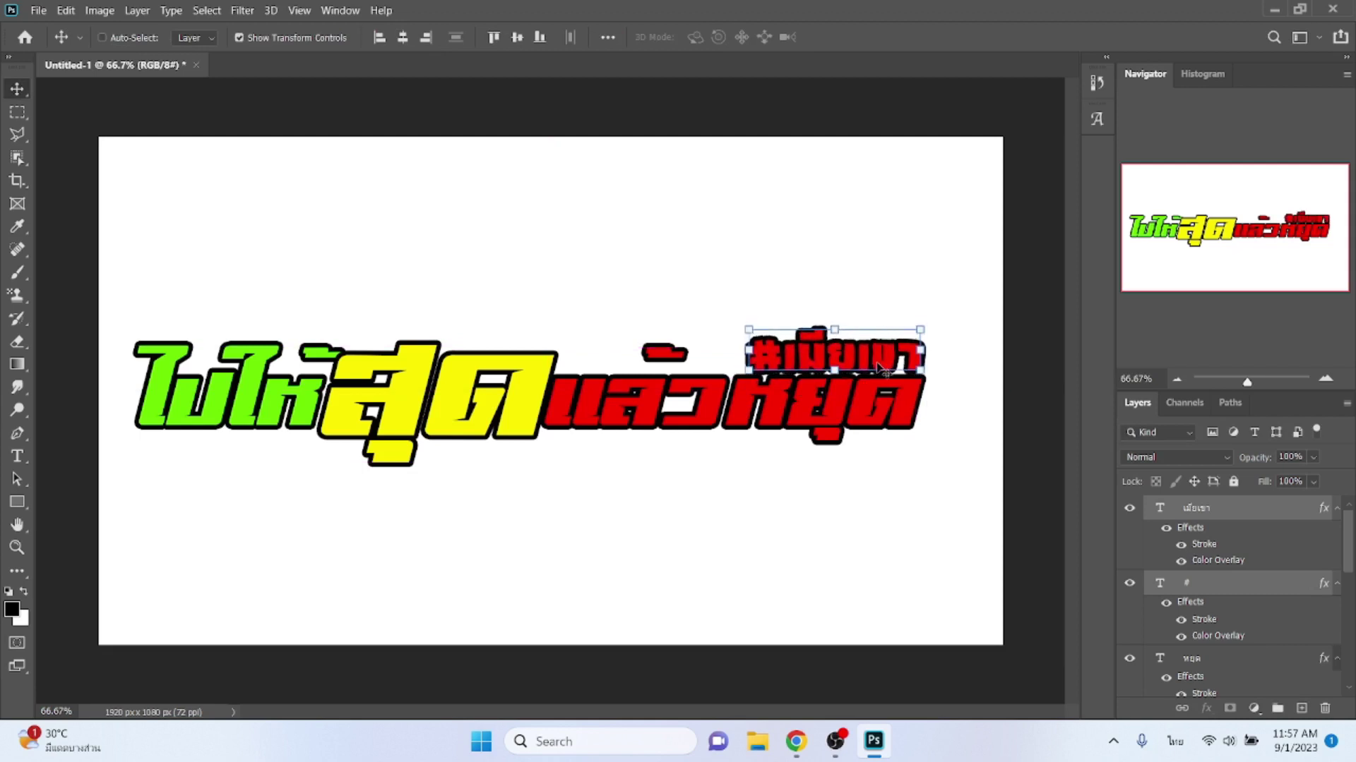
key("Down")
key("Right")
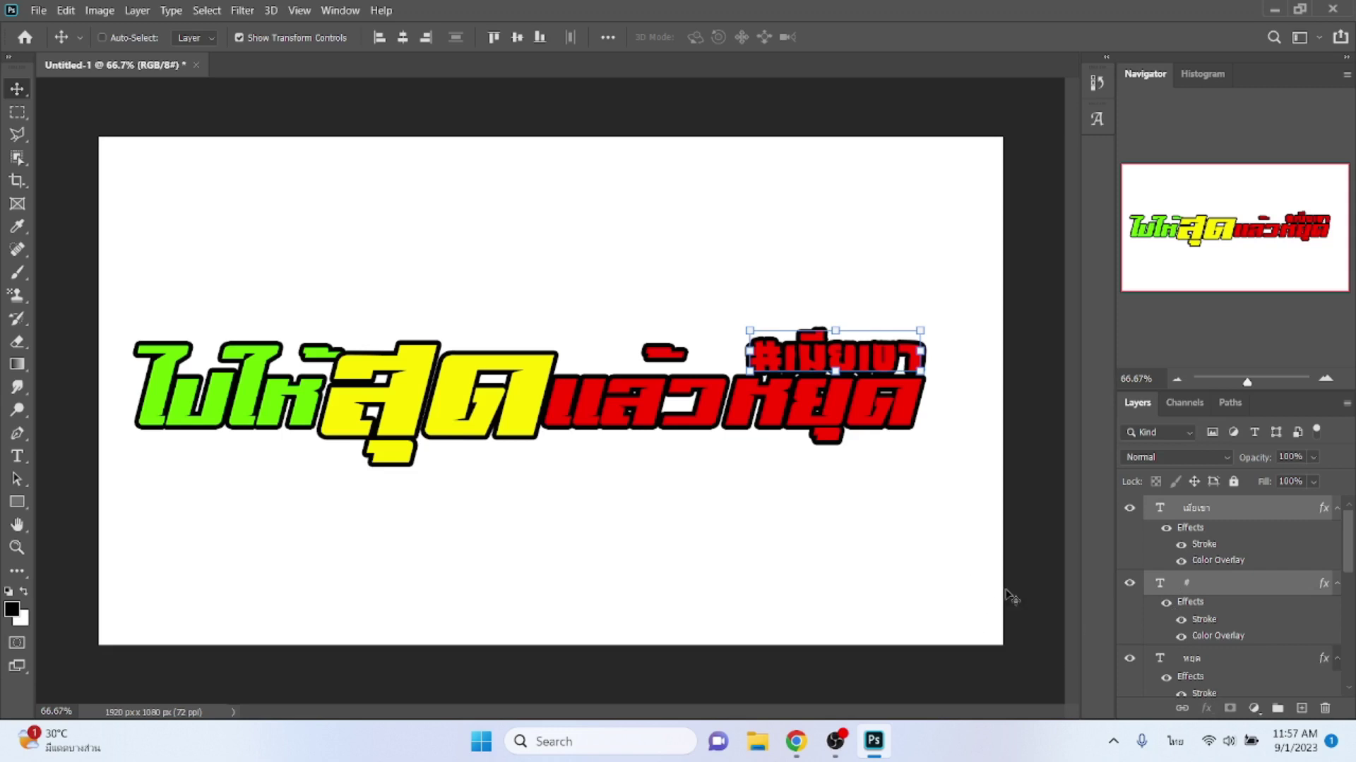
left_click(1234, 515)
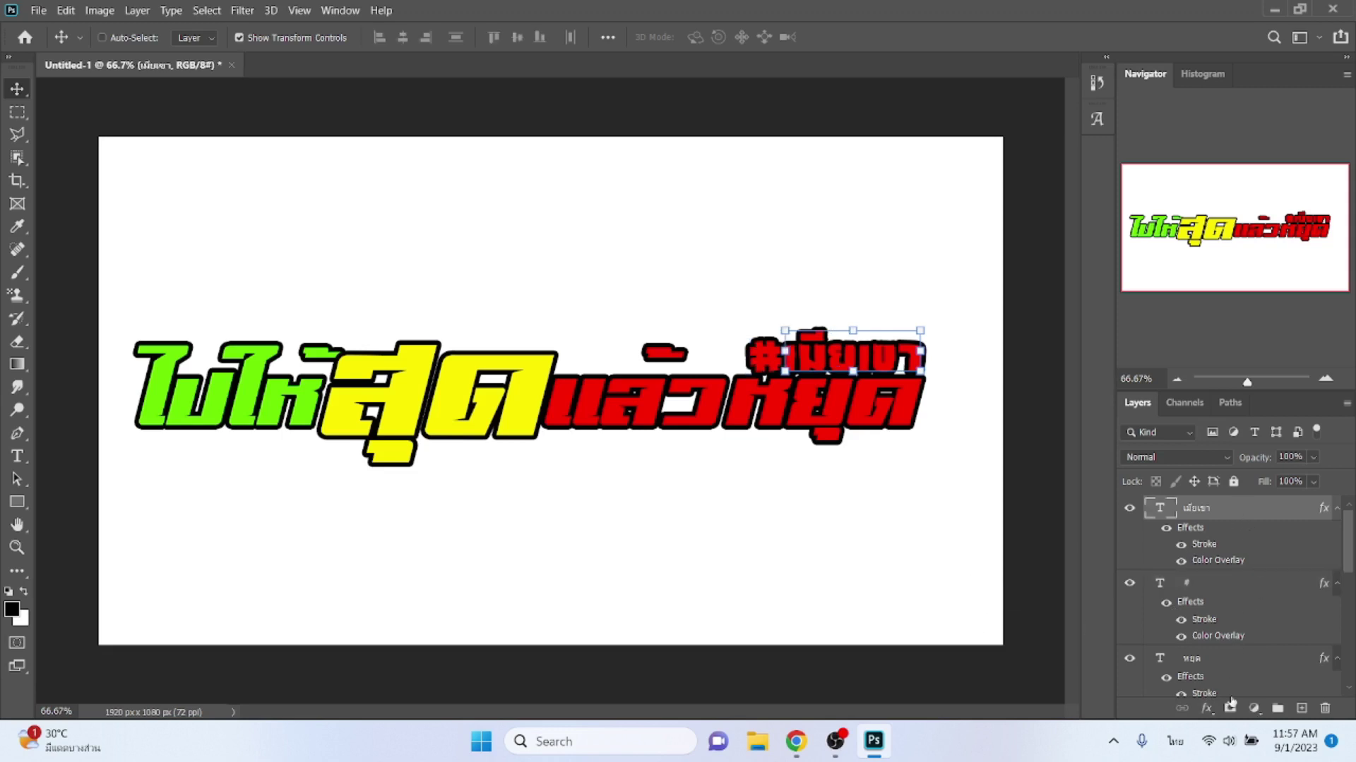
- Change เมียเขา's Color Overlay to the headline's yellow
left_click(1206, 708)
left_click(1226, 639)
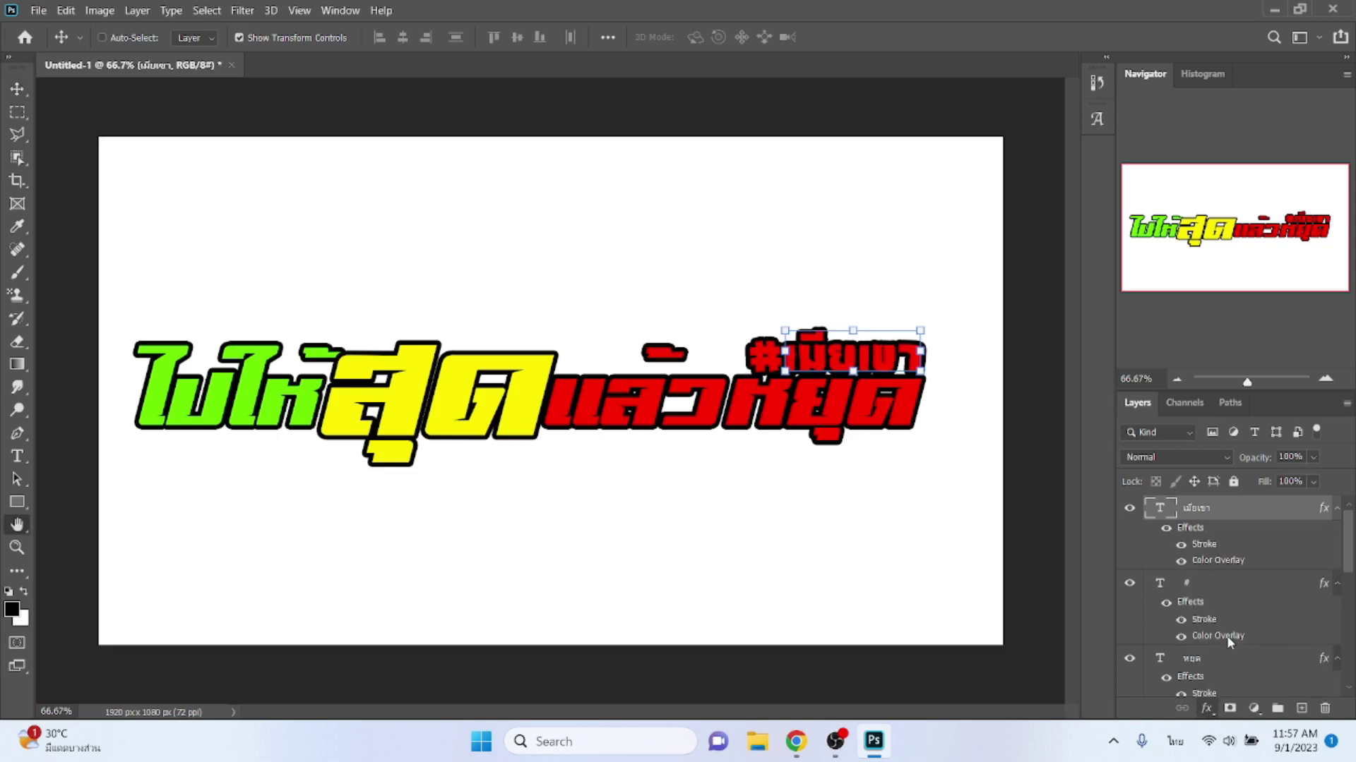
left_click_drag(959, 297, 999, 344)
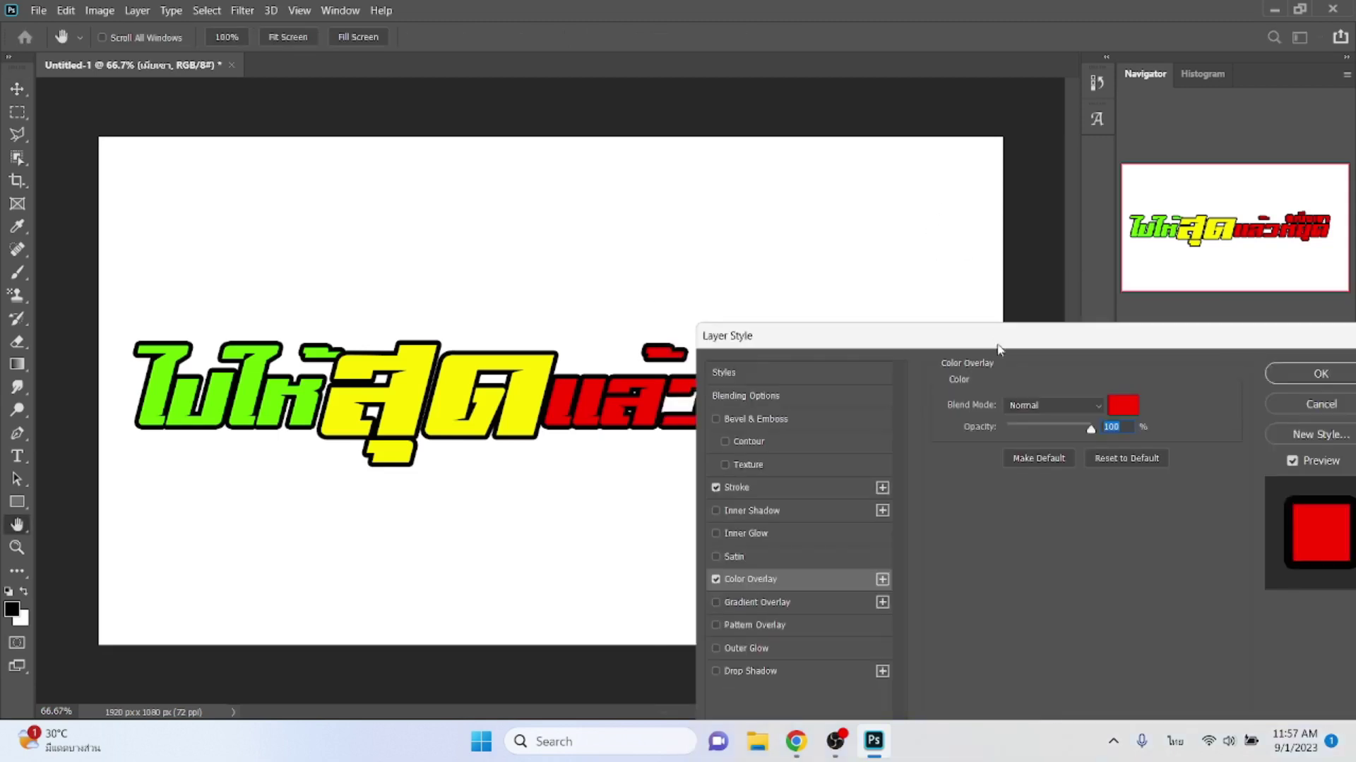
left_click(1125, 410)
left_click(531, 417)
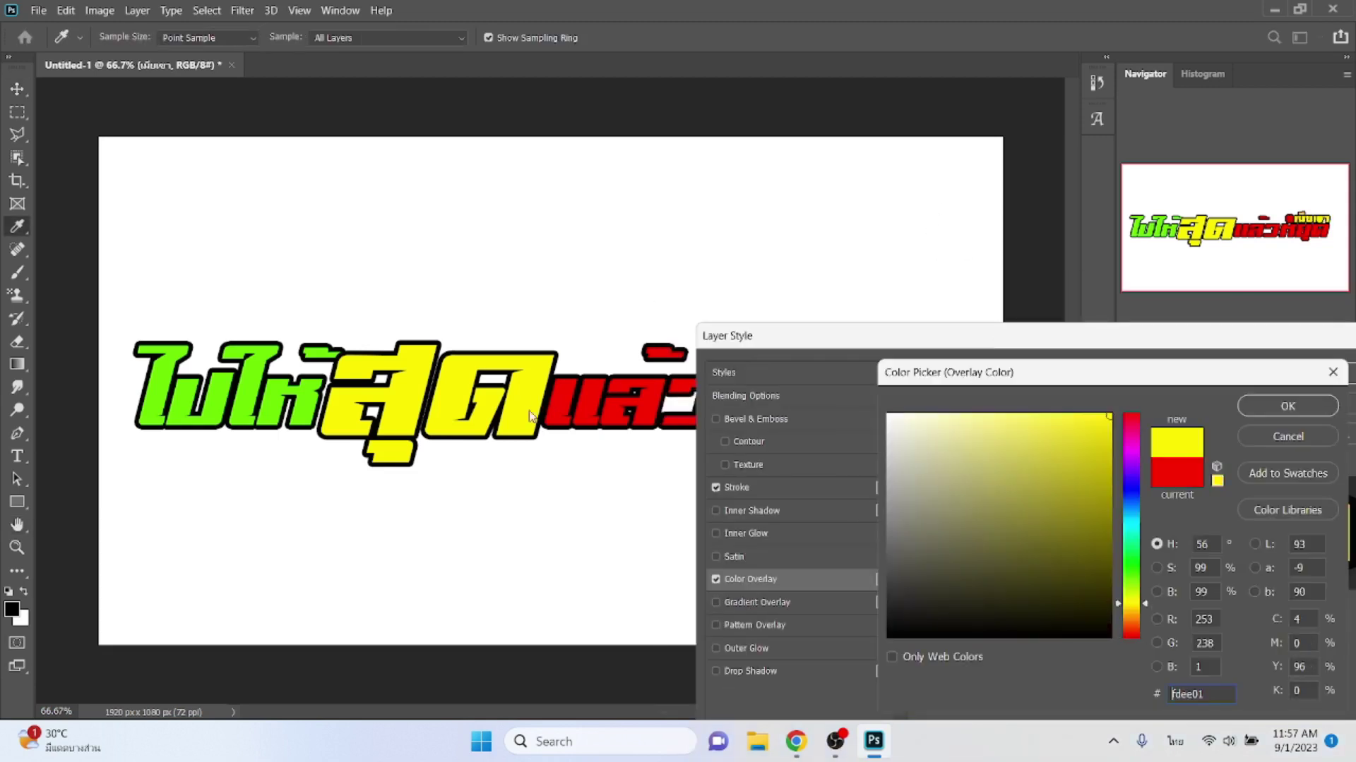
key("Return")
key("Return")
key("v")
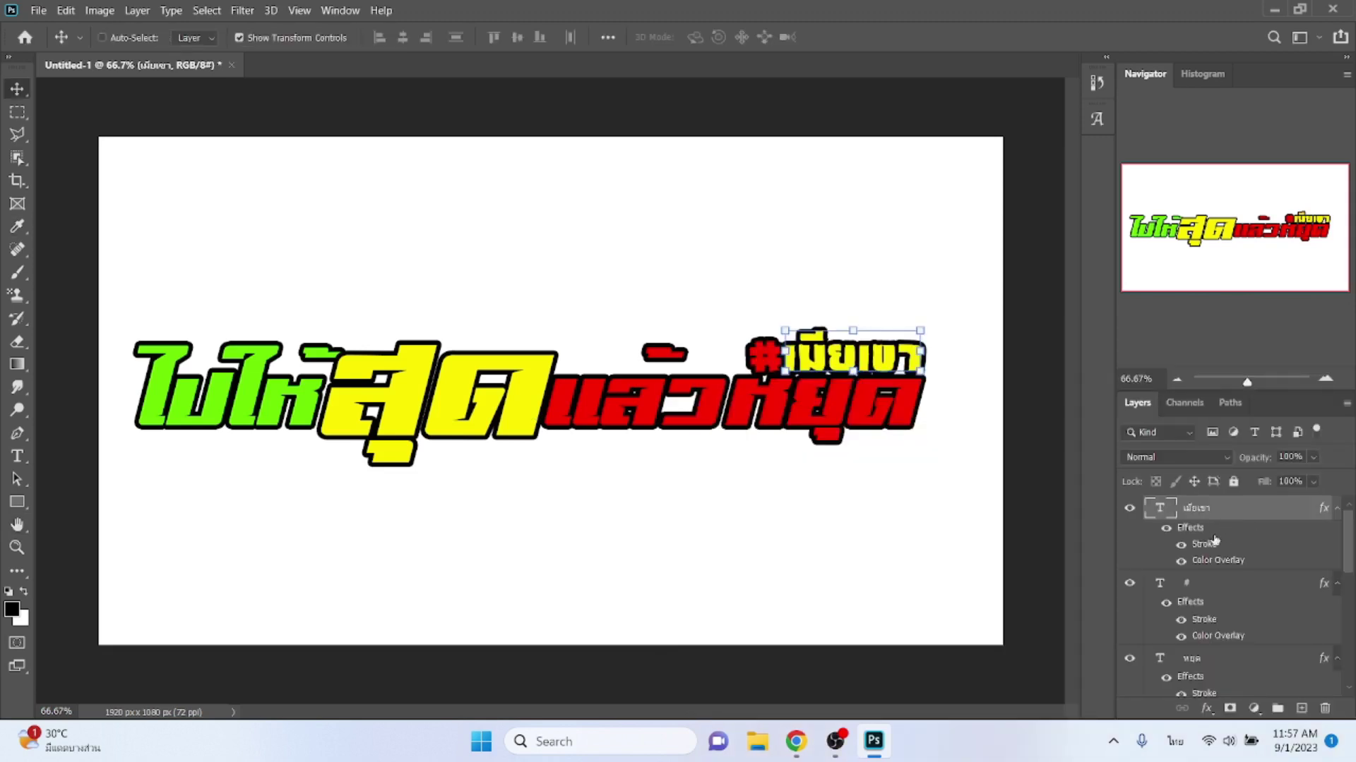
- Change the # sign's Color Overlay to white
left_click(1208, 593)
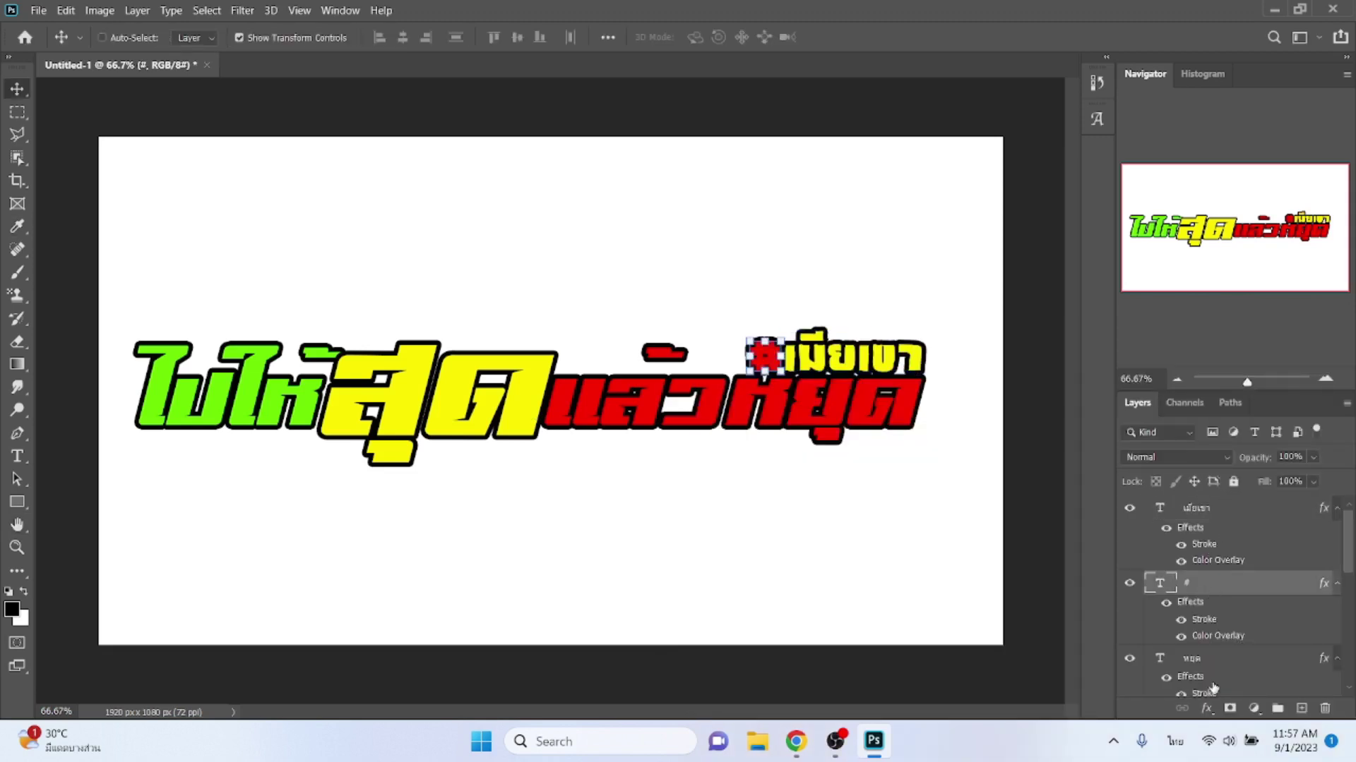
left_click(1207, 708)
left_click(1222, 640)
left_click(1083, 366)
left_click(840, 194)
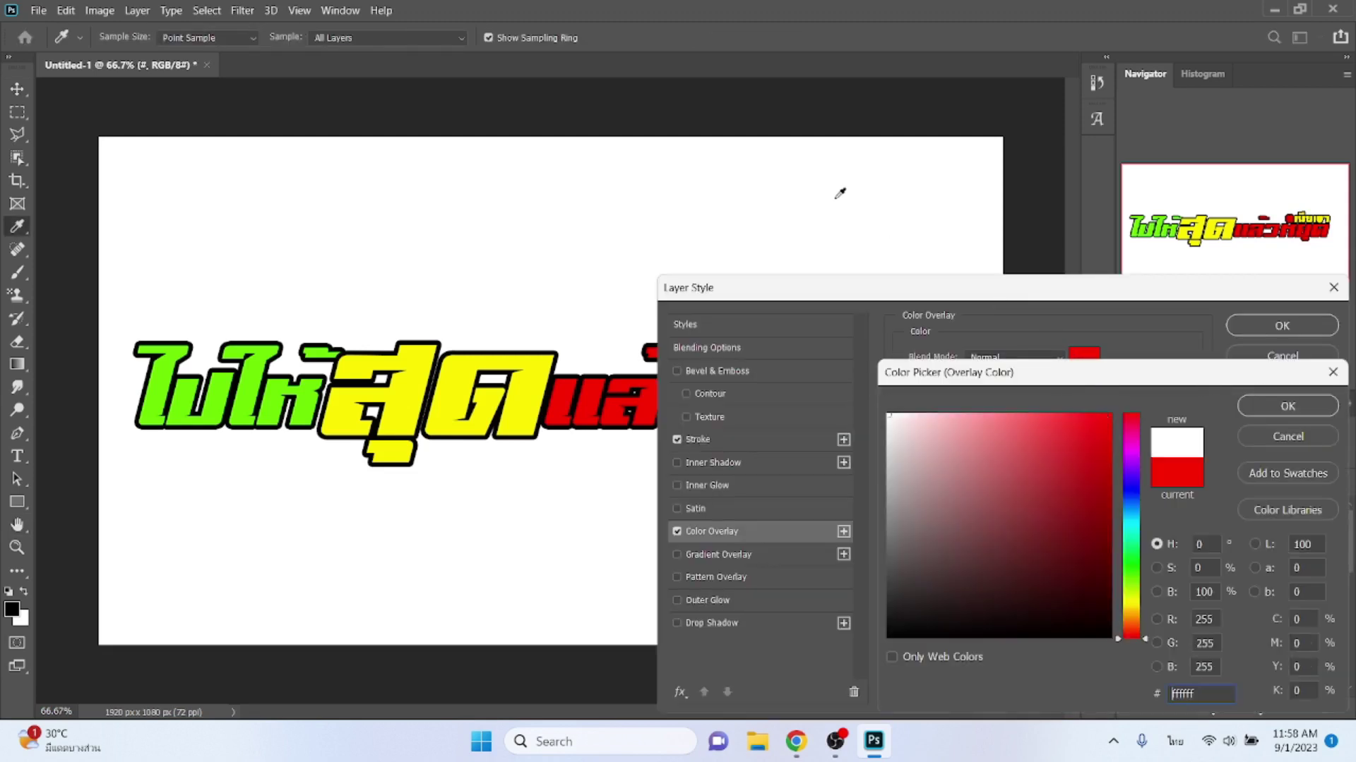
key("Return")
key("Return")
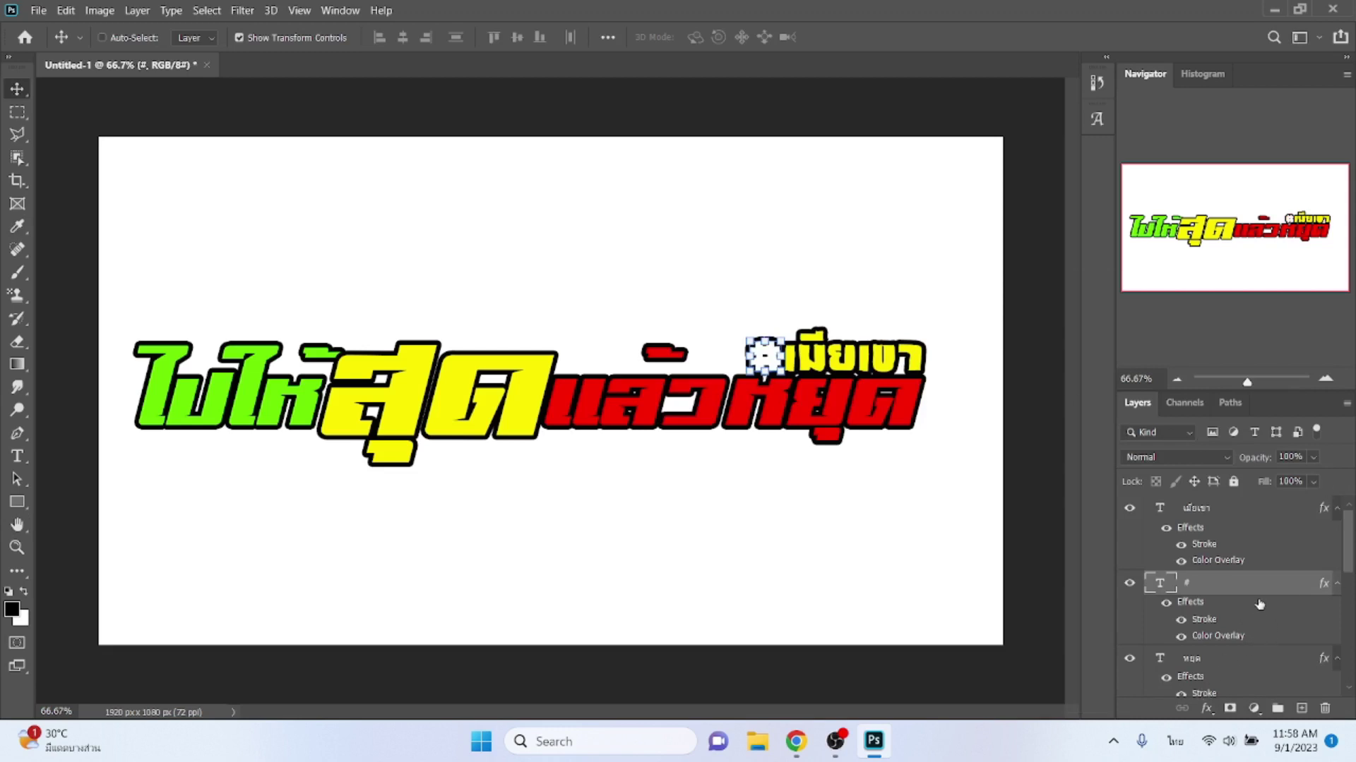
- Select the เมียเขา, # and หยุด layers together
left_click(1227, 510)
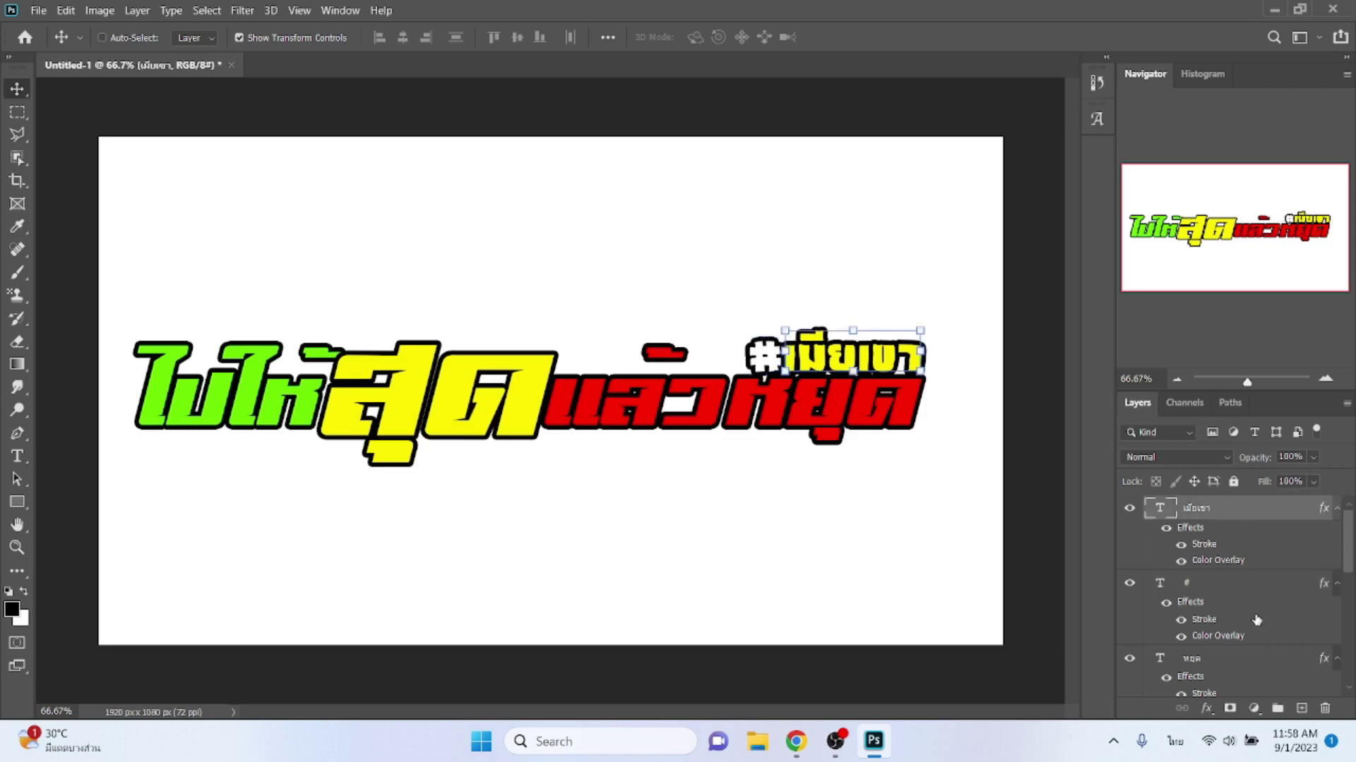
scroll(1256, 626, "down", 2)
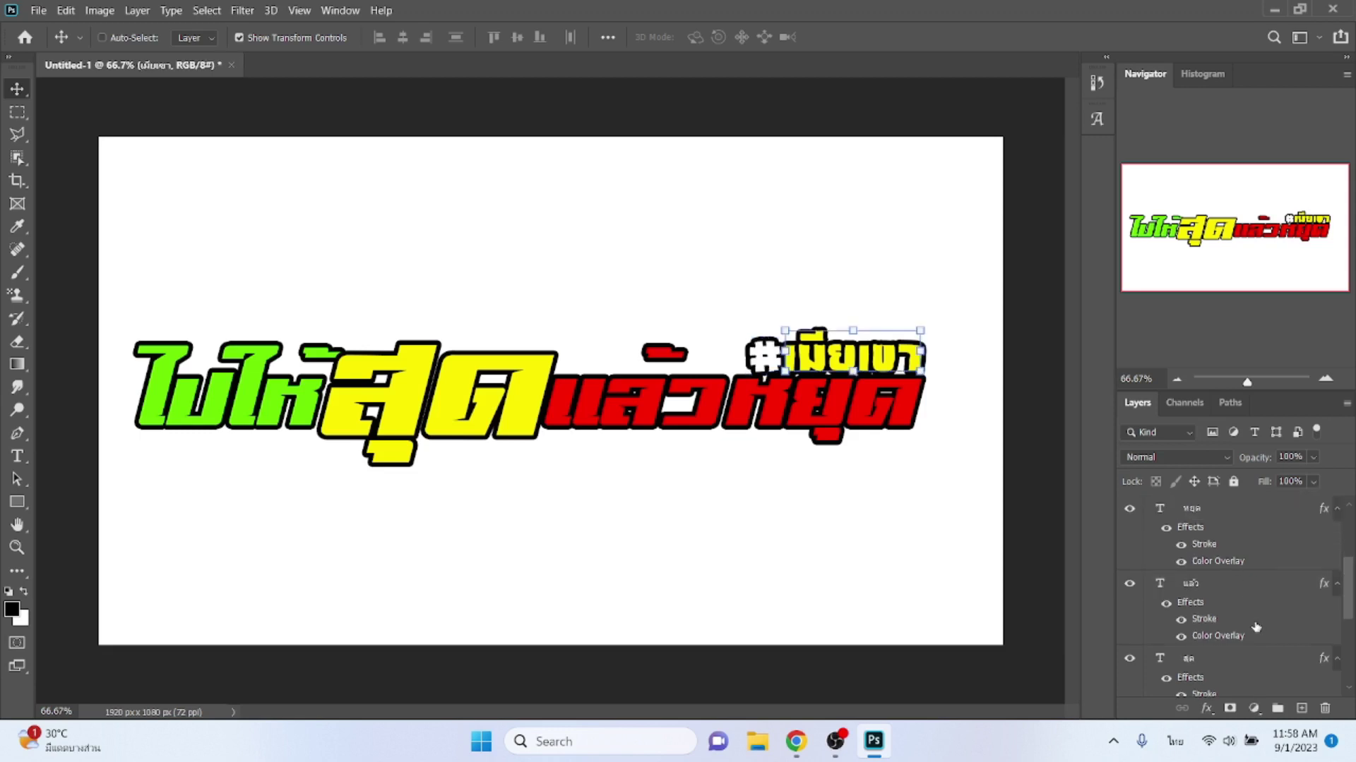
left_click(1239, 521)
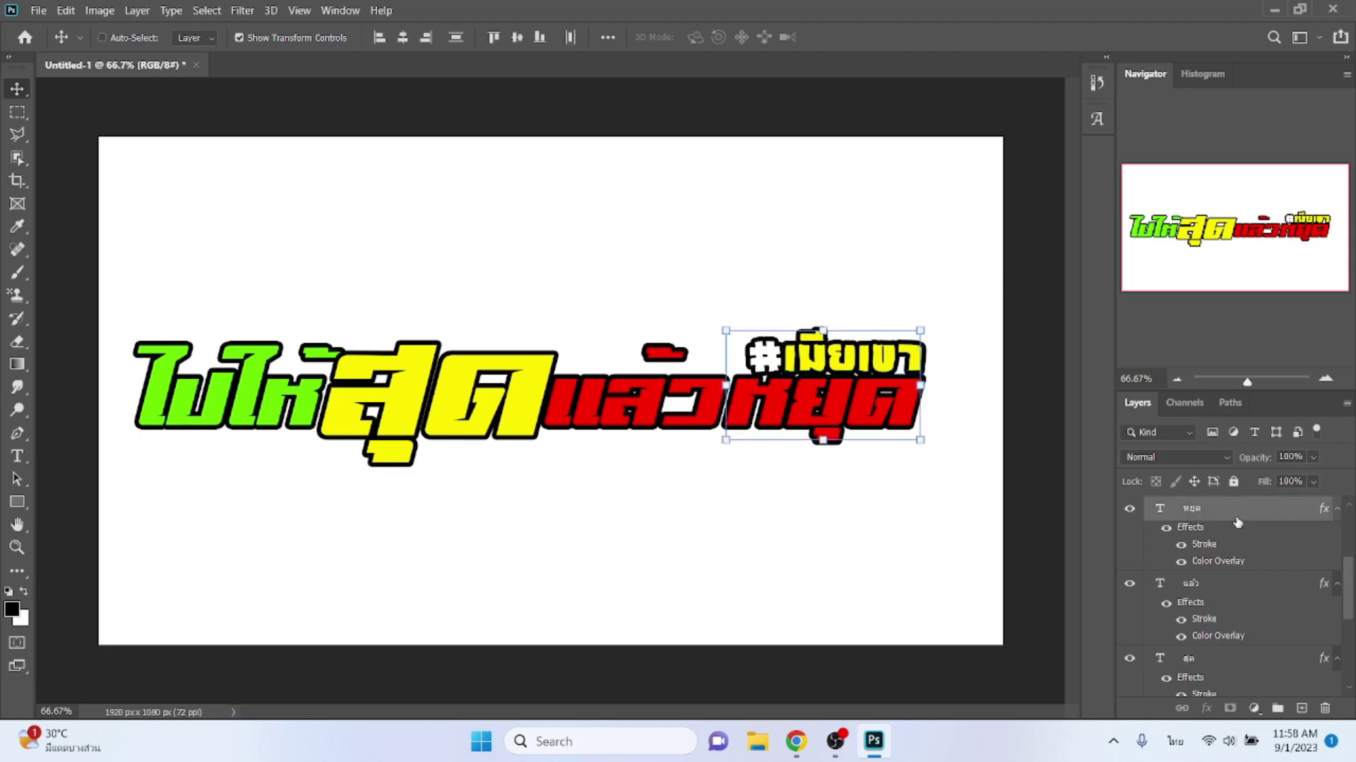
scroll(1237, 522, "up", 2)
left_click(1239, 526, "shift")
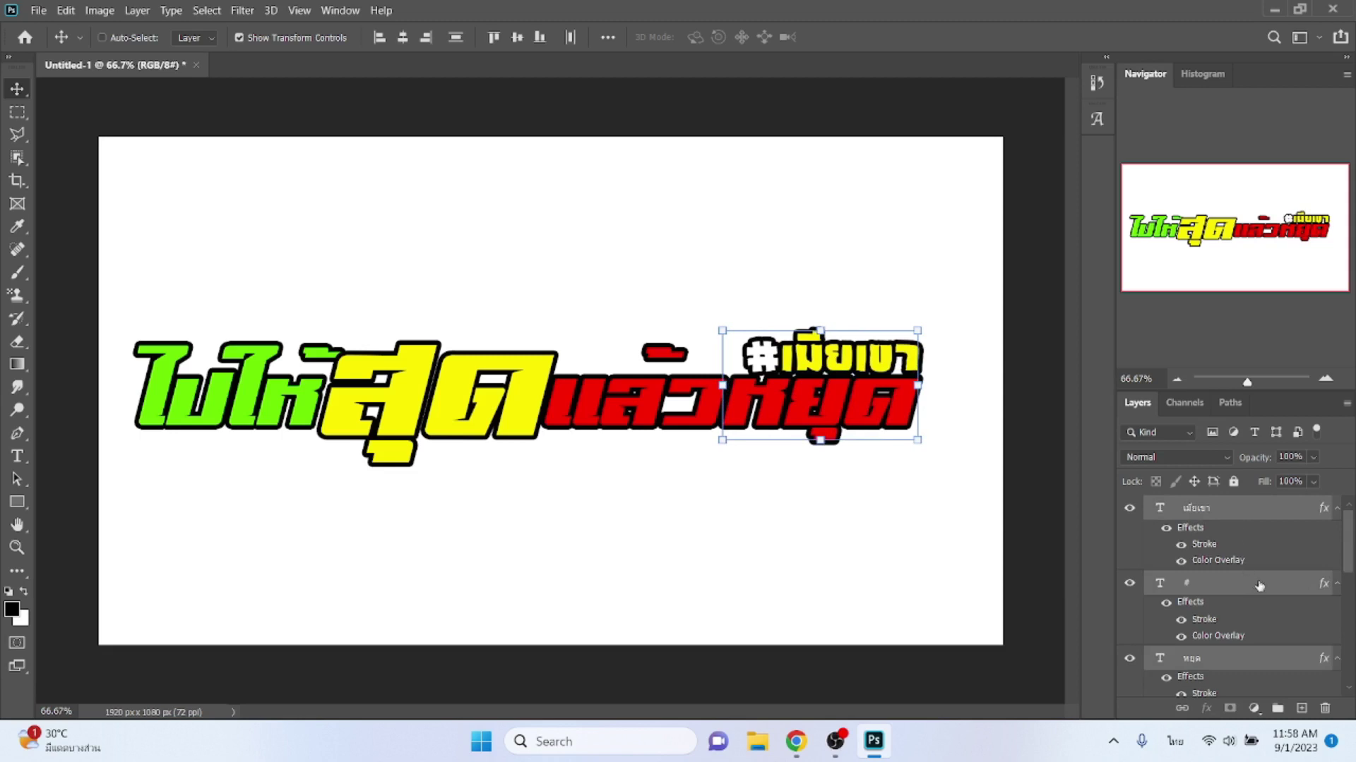
scroll(1260, 621, "down", 1)
scroll(1260, 621, "down", 3)
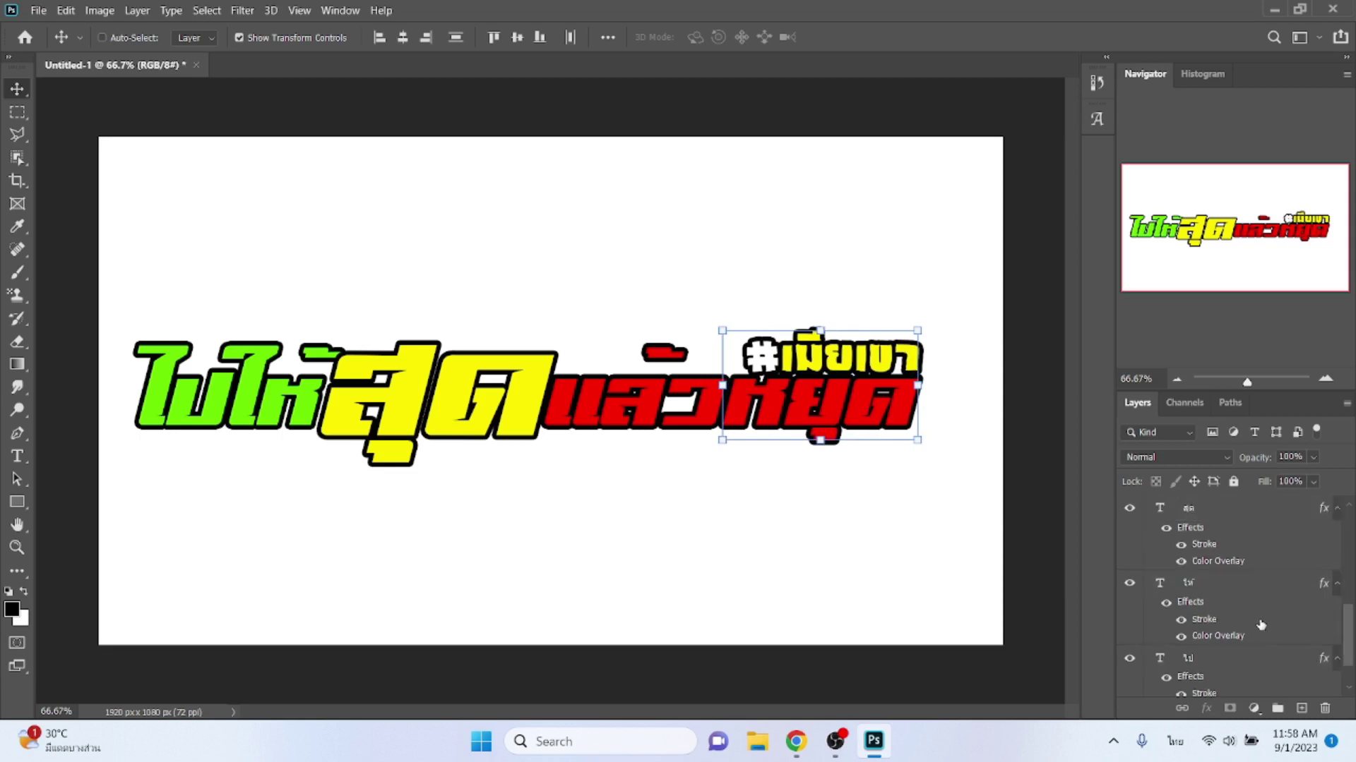
- Nudge the green ไม and ไห้ words two steps to the right
left_click(1259, 613)
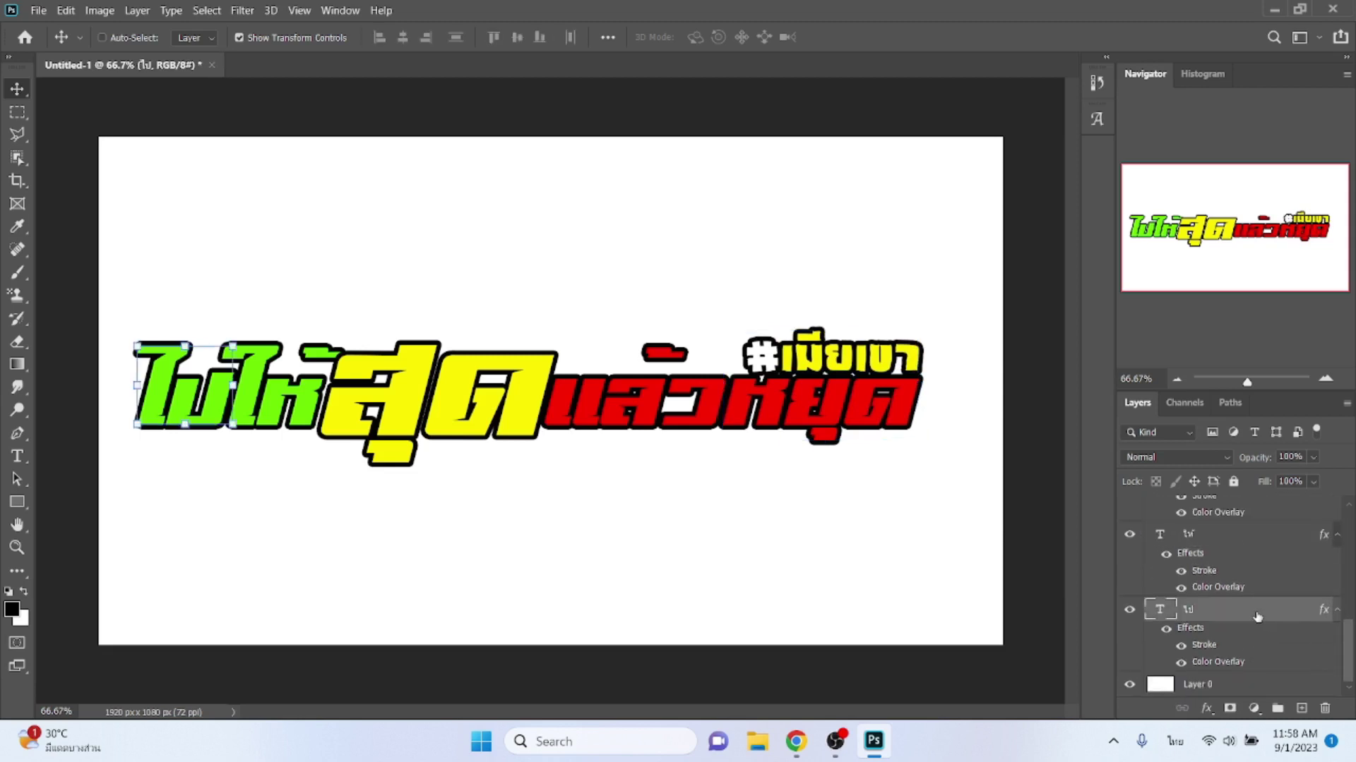
scroll(1249, 613, "up", 1)
left_click(1228, 616, "shift")
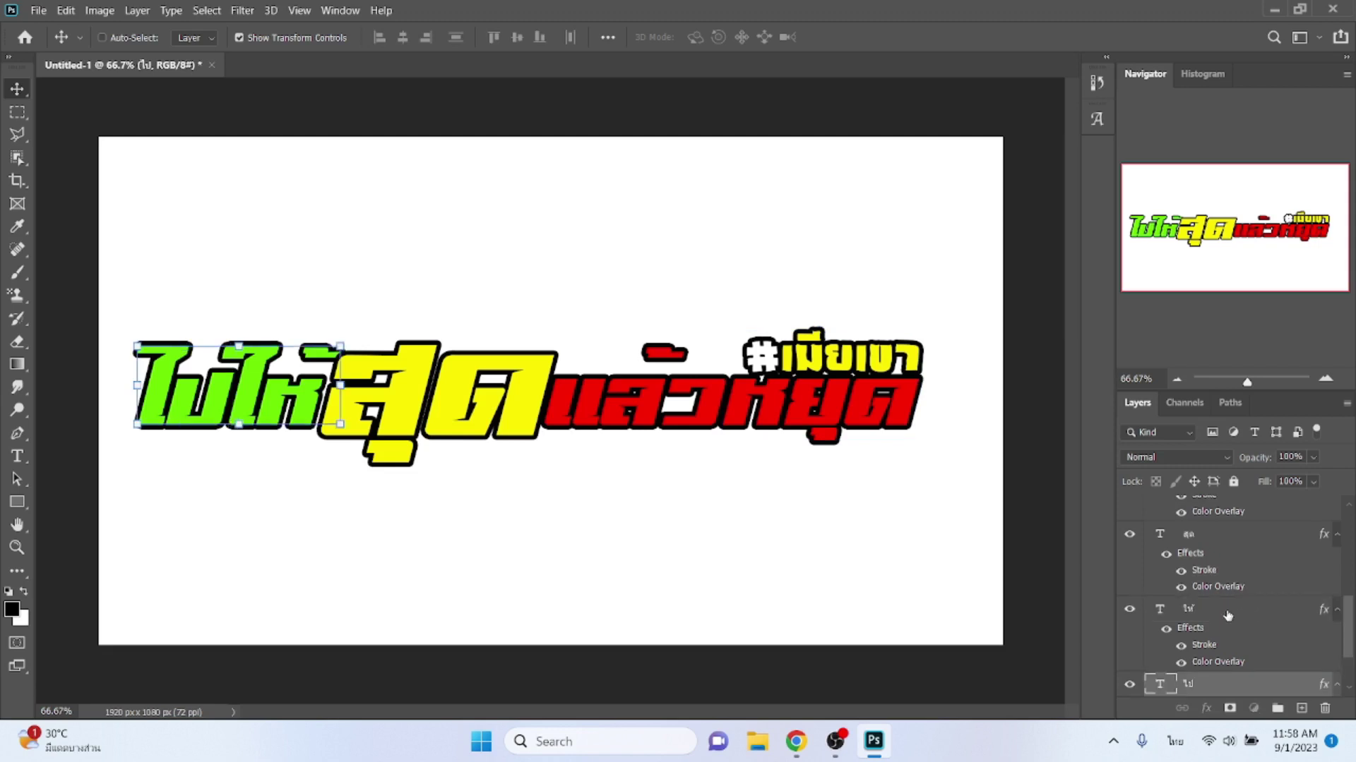
key("Right")
key("Right")
key("Right")
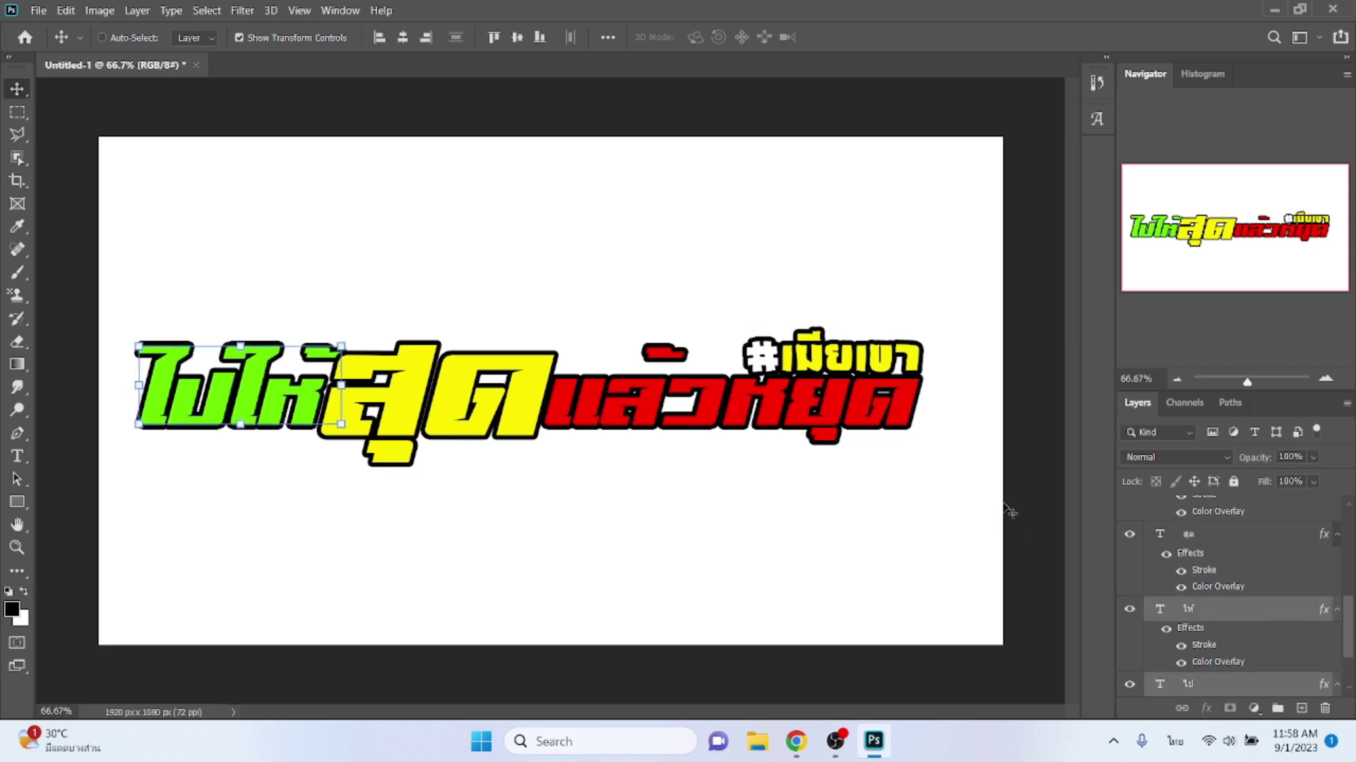
key("Right")
key("Right")
key("Right")
key("Right")
key("Right")
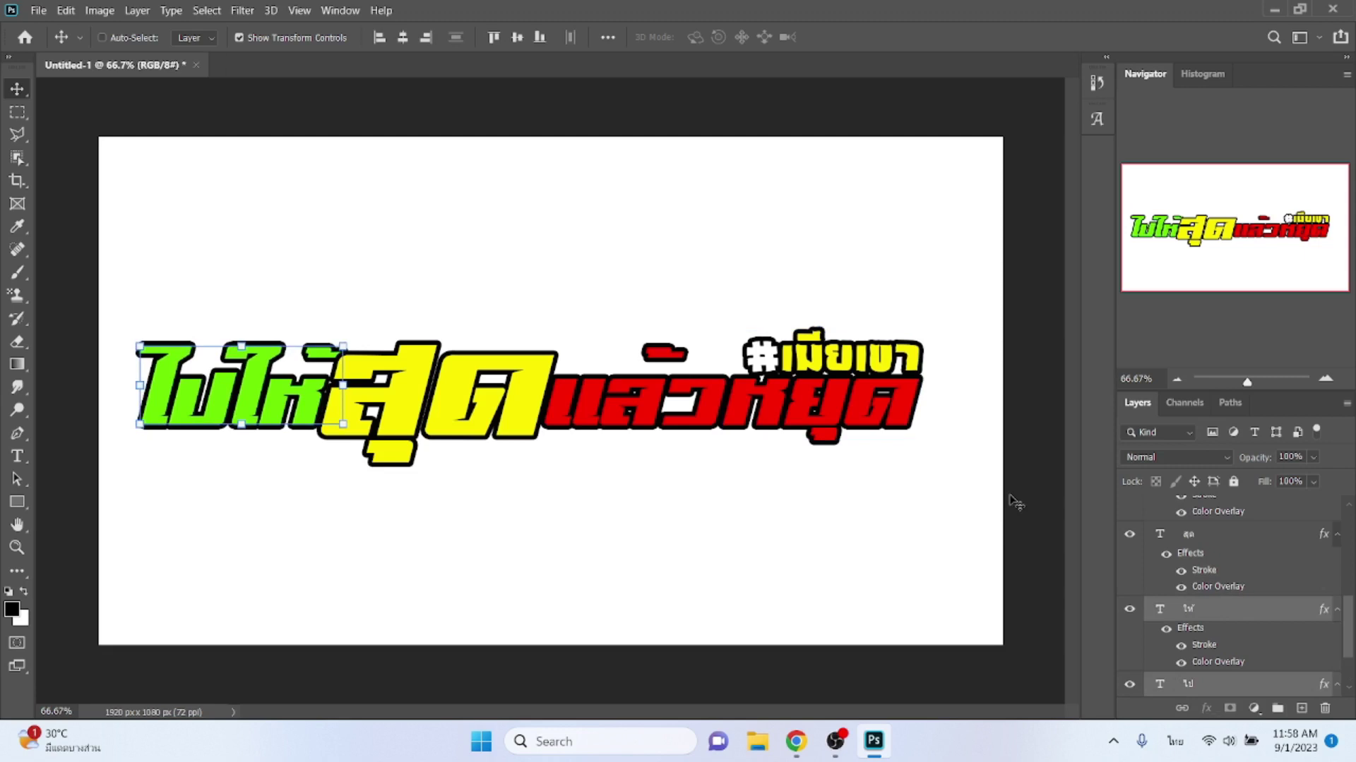
- Select all the text layers of the phrase
scroll(1264, 639, "down", 1)
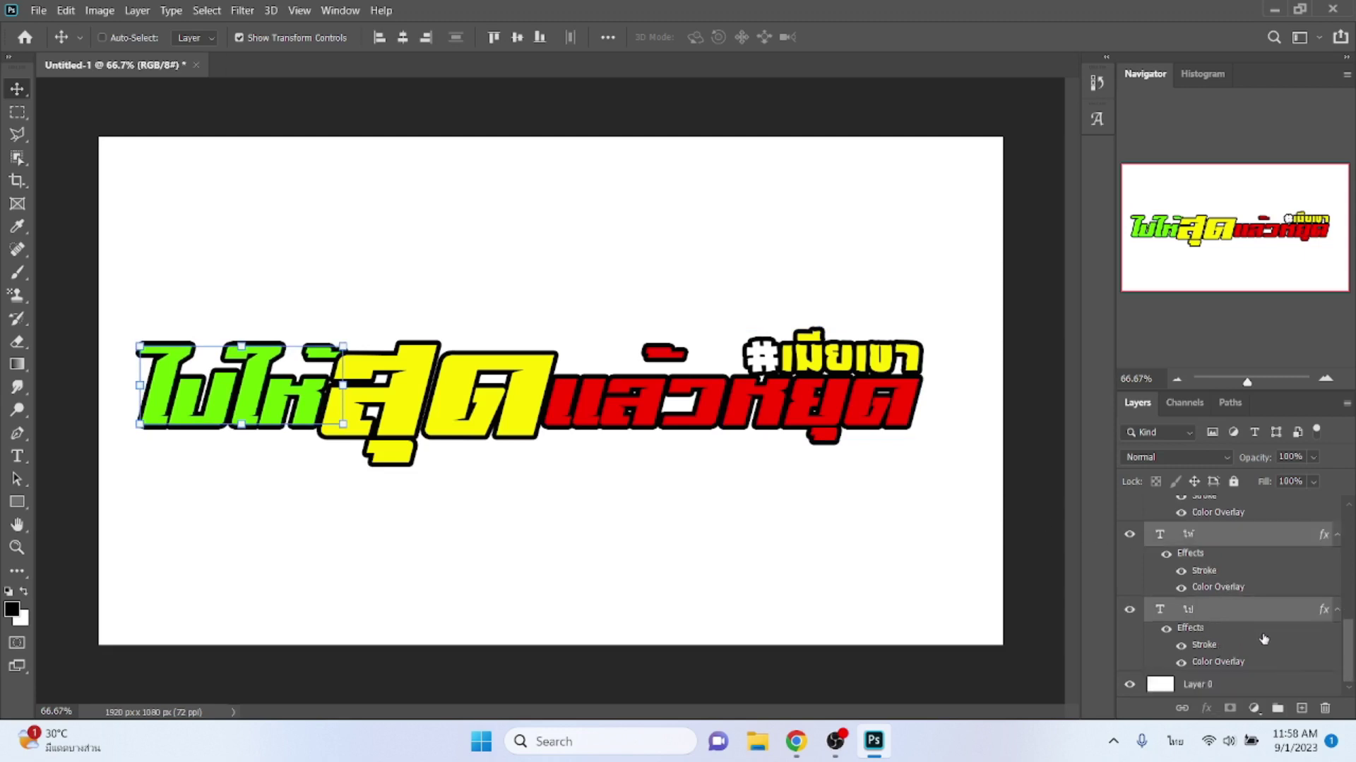
left_click(1224, 615)
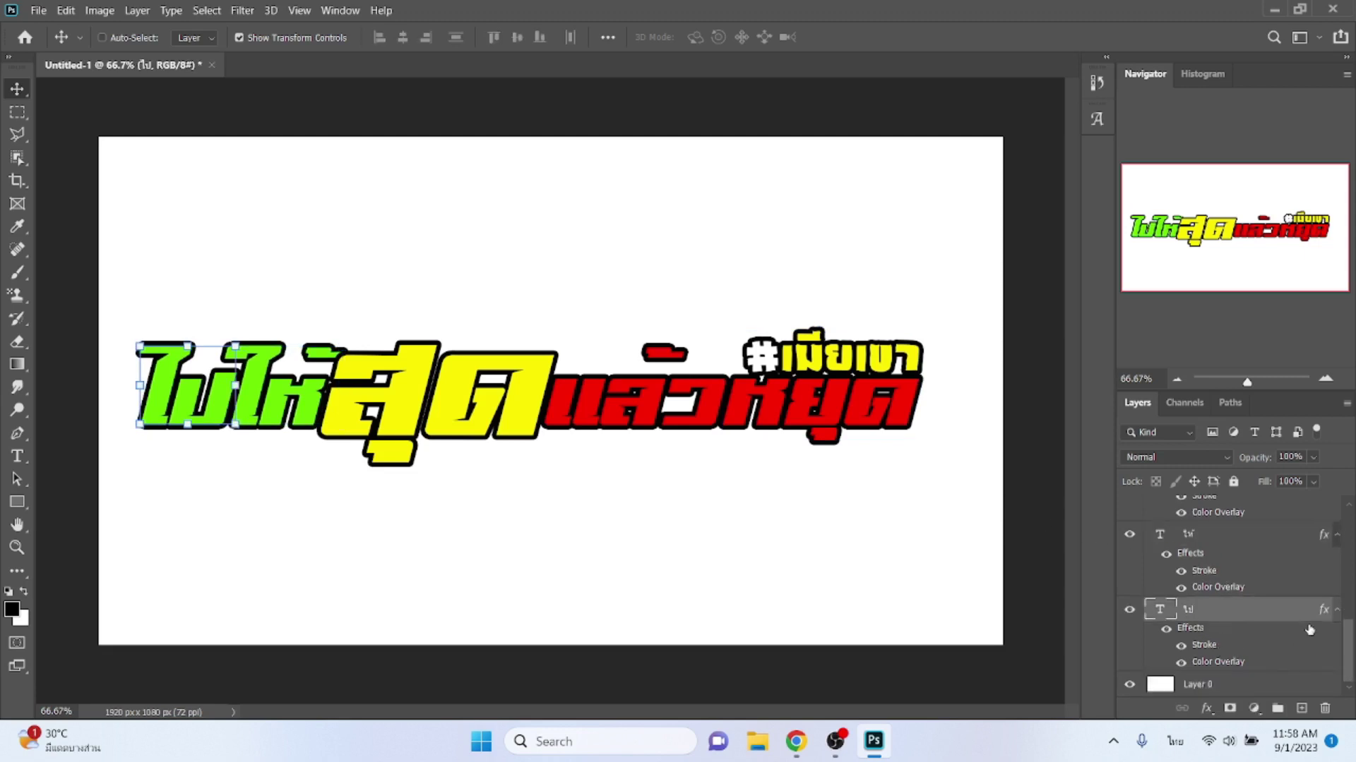
scroll(1311, 625, "up", 3)
scroll(1305, 607, "up", 2)
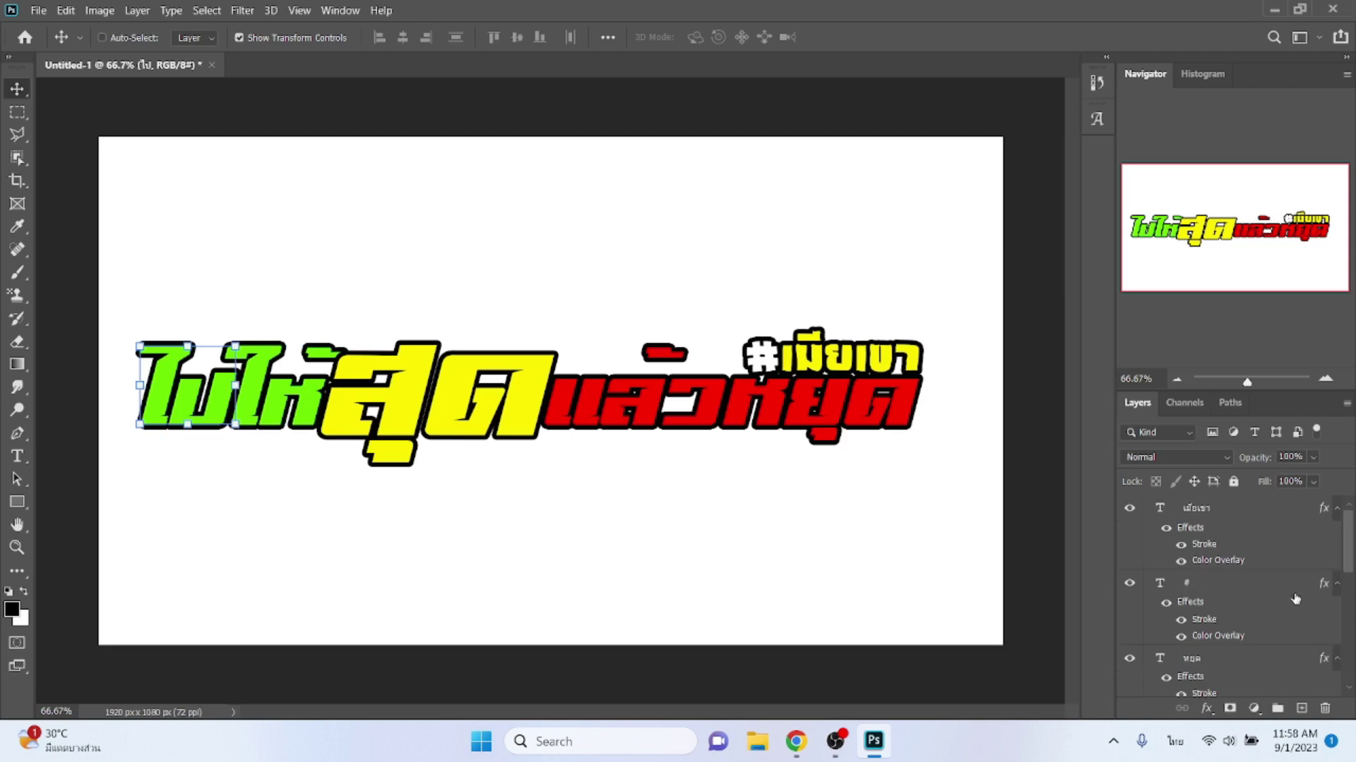
left_click(1251, 517, "shift")
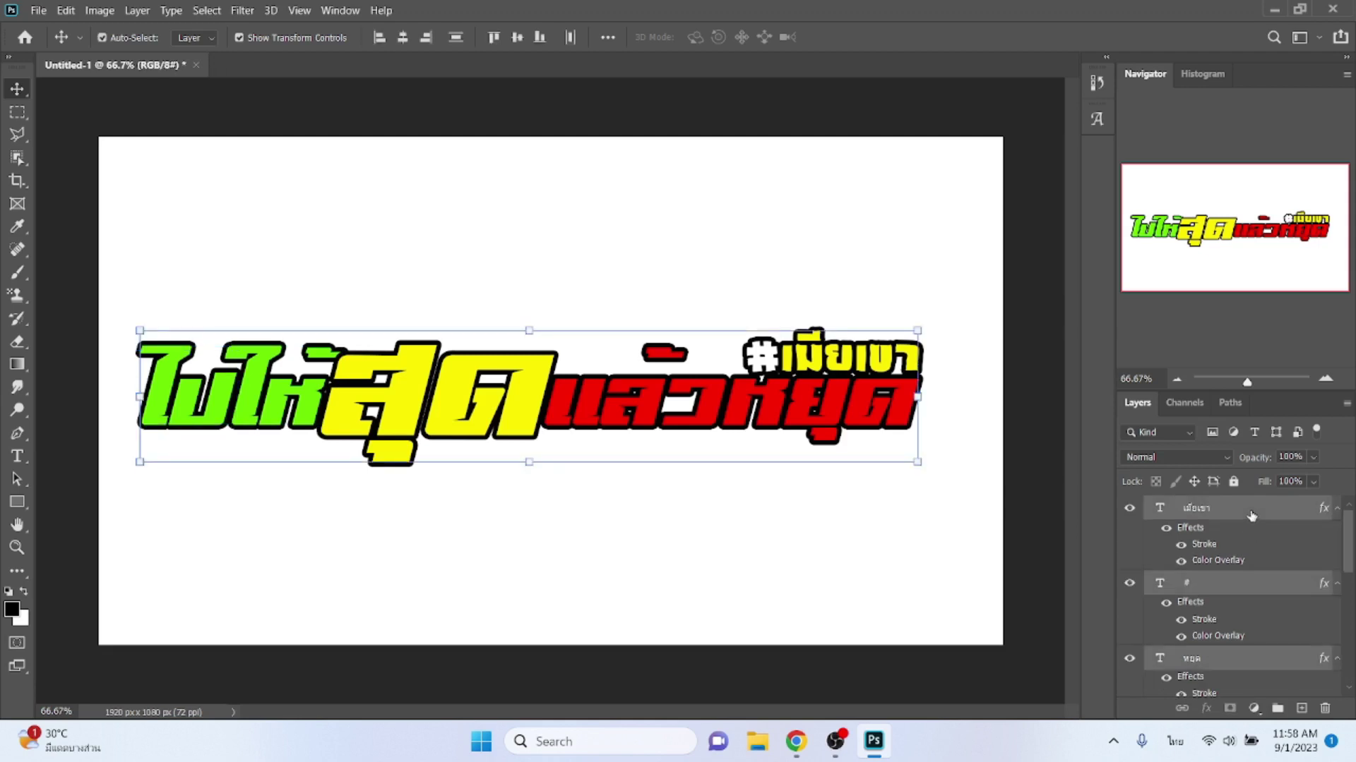
- Duplicate all text layers and offset the copies two steps up and two left
key("ctrl+j")
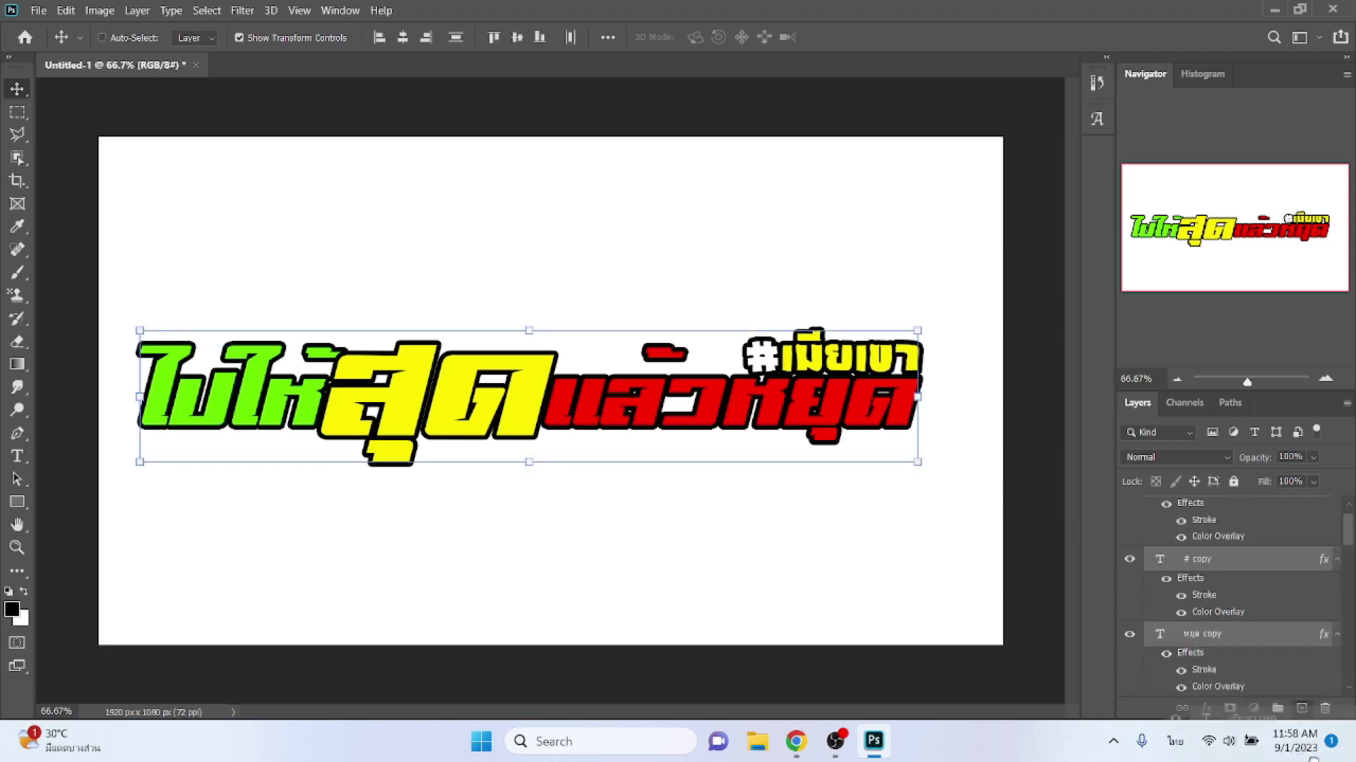
mouse_move(1201, 714)
left_mouse_down()
mouse_move(1330, 741)
mouse_move(1235, 683)
left_mouse_up()
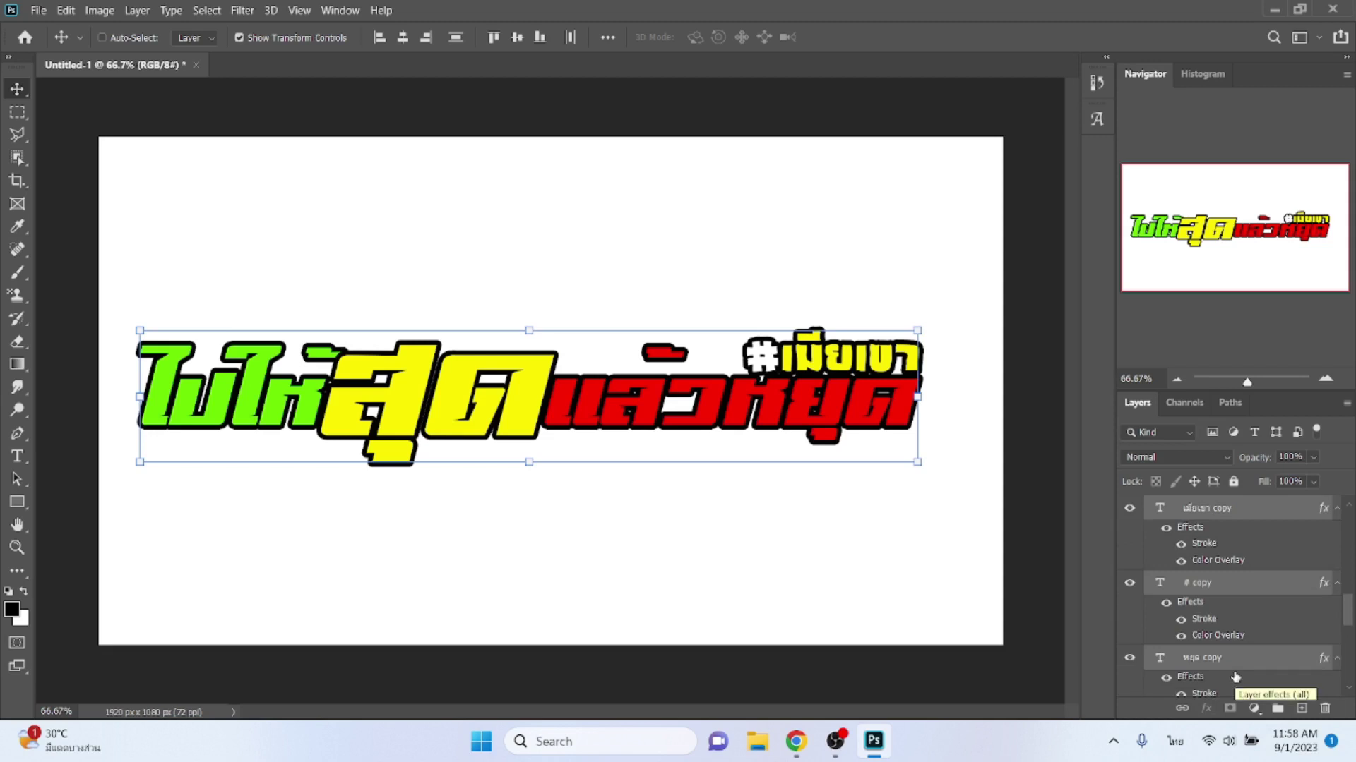
key("alt+Up")
key("alt+Up")
key("alt+Up")
key("alt+Up")
key("alt+Up")
key("alt+Up")
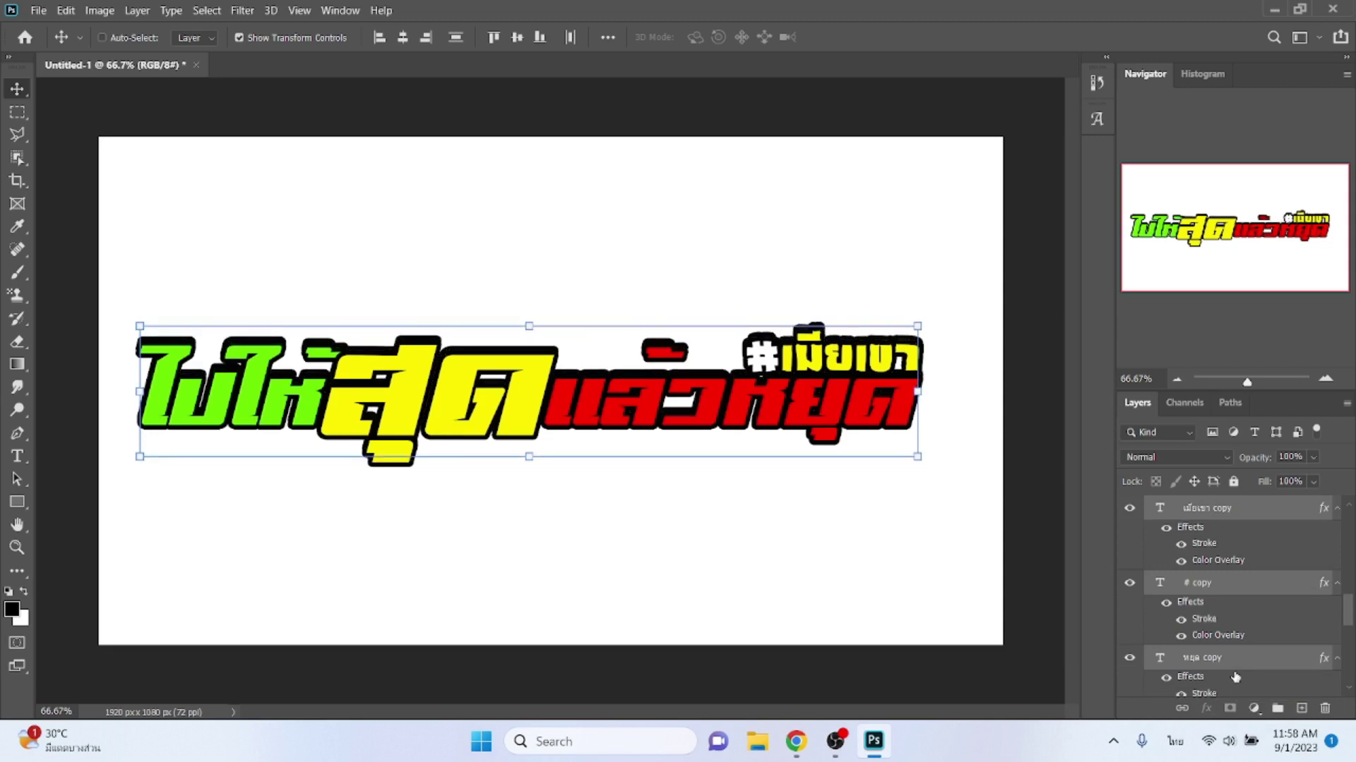
key("alt+Up")
key("alt+Up")
key("alt+Up")
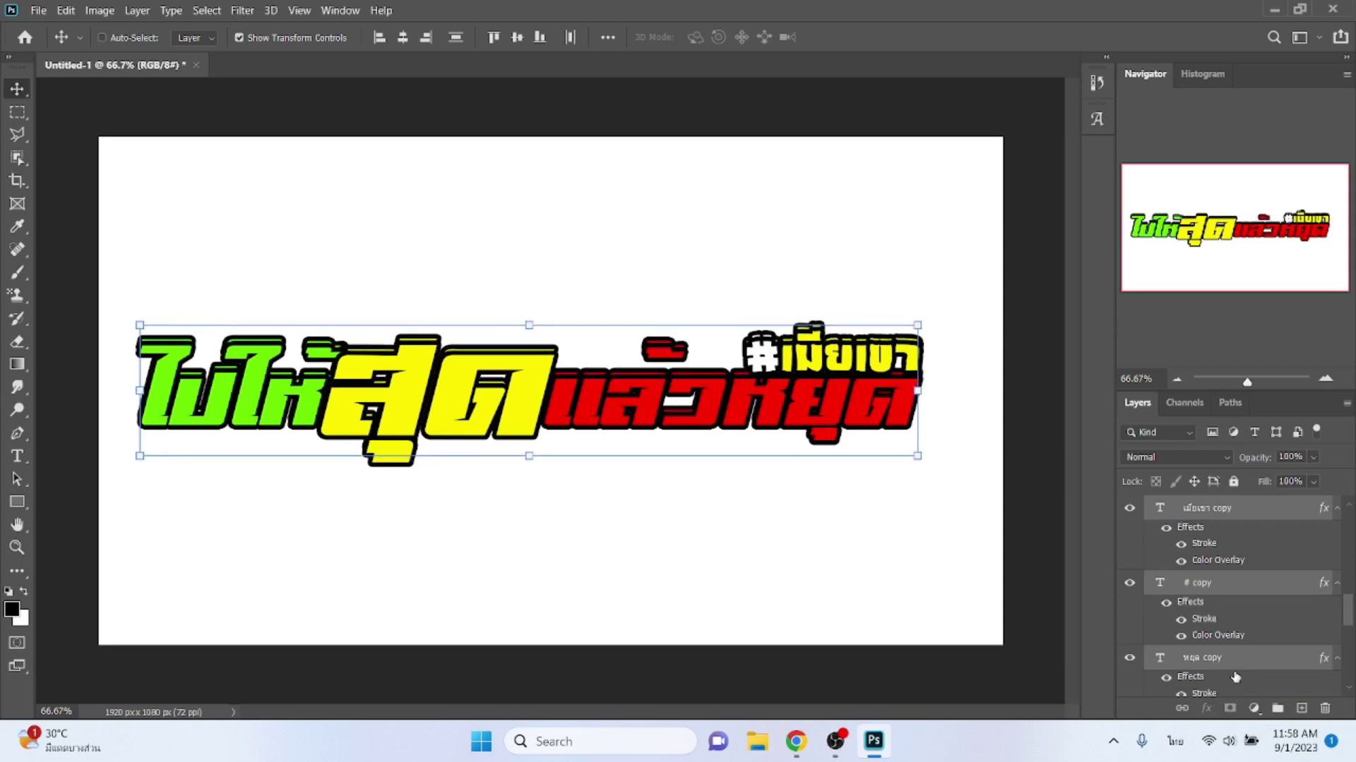
key("alt+Left")
key("alt+Left")
key("alt+Left")
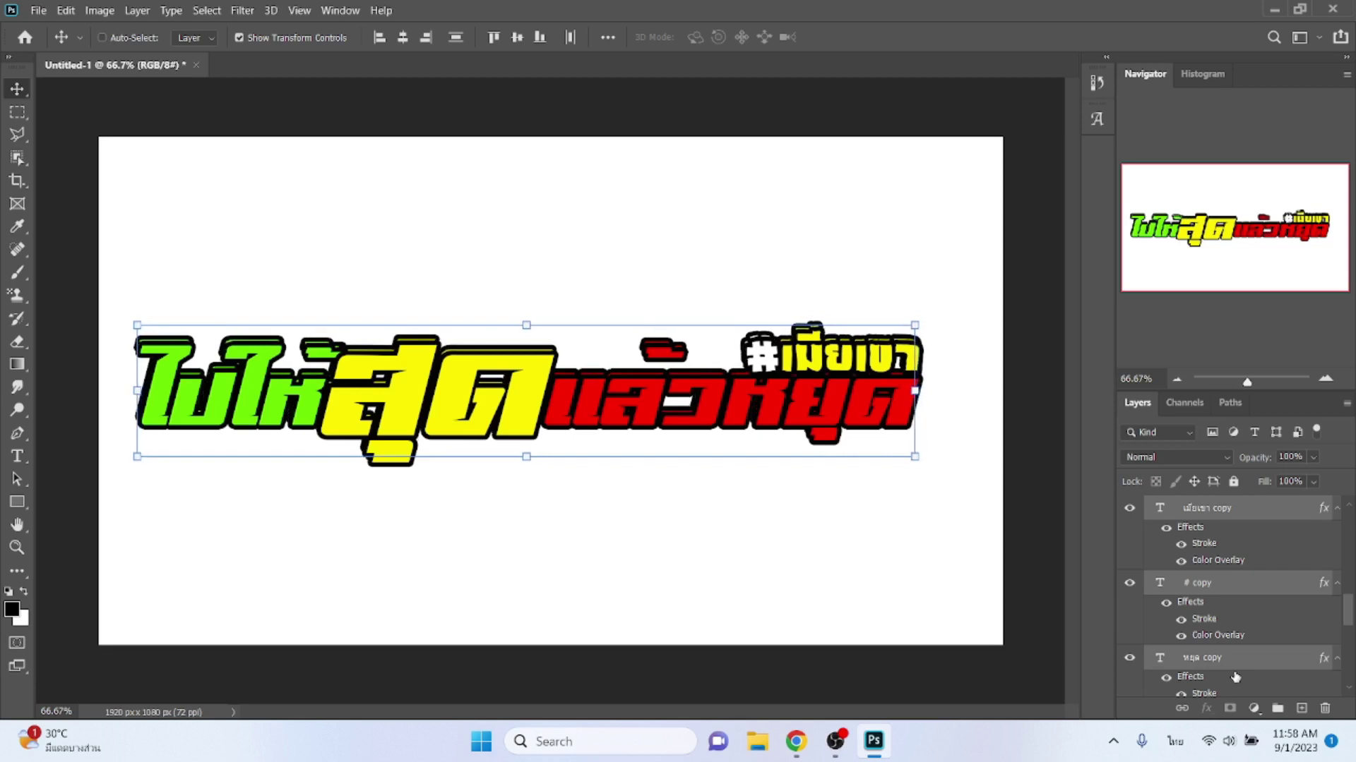
key("alt+Left")
key("alt+Left")
key("alt+Left")
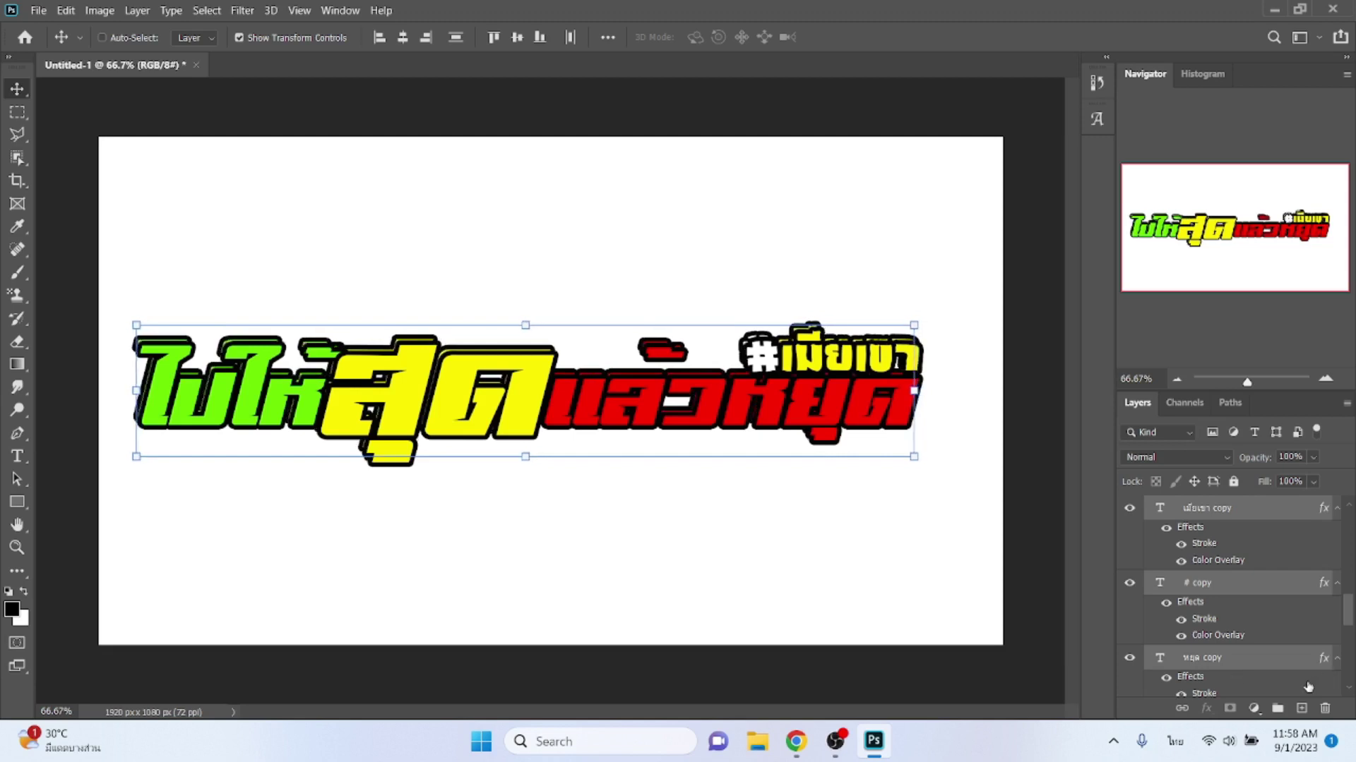
- Hide the Color Overlay on the หยุด, # and เมียเขา copies so they appear black
scroll(1261, 642, "down", 5)
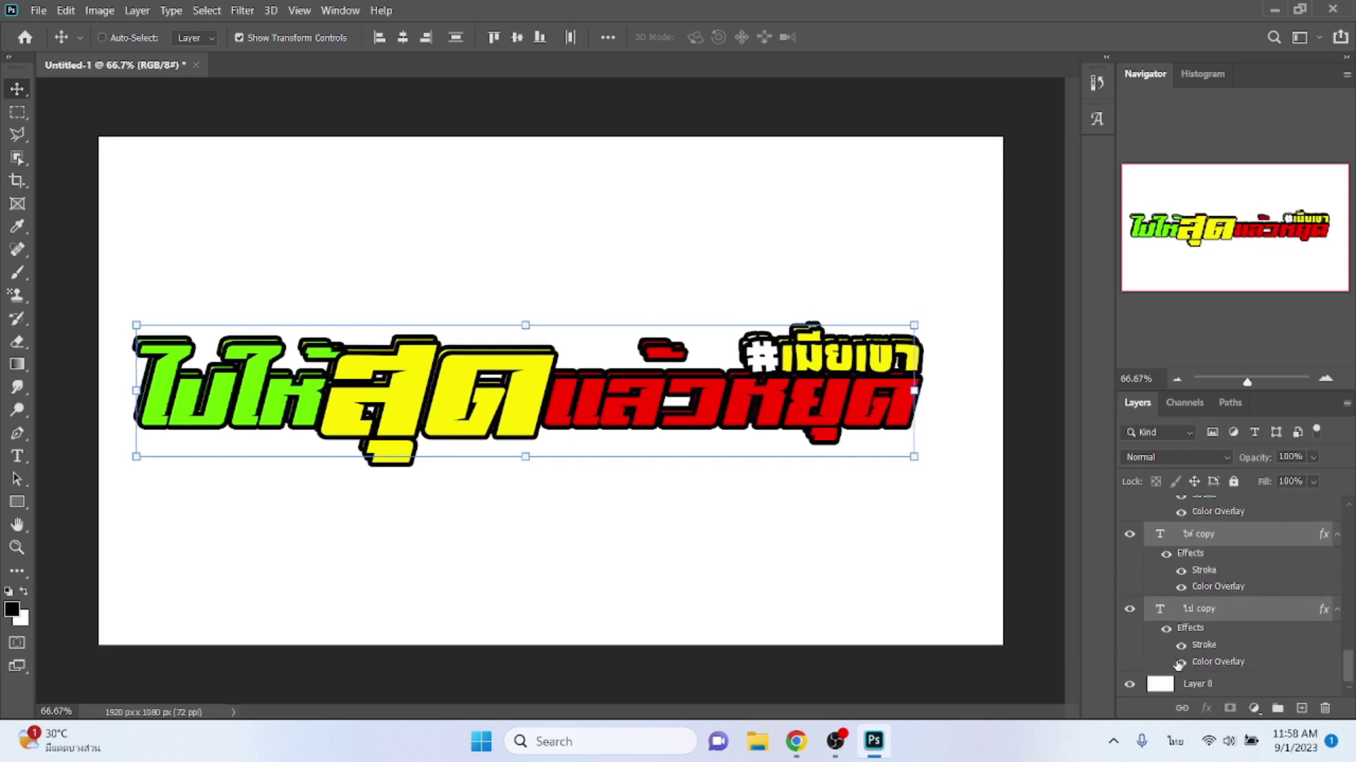
scroll(1176, 646, "up", 1)
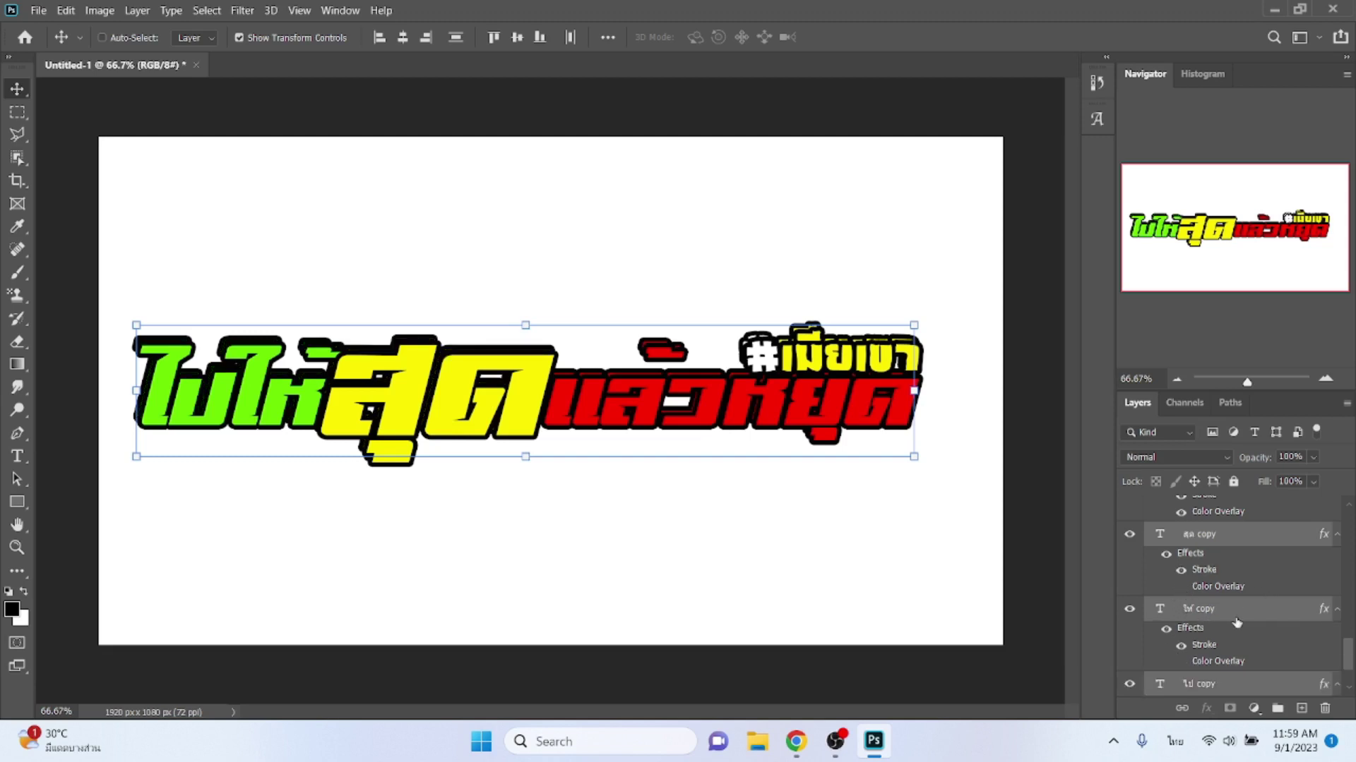
scroll(1237, 623, "up", 1)
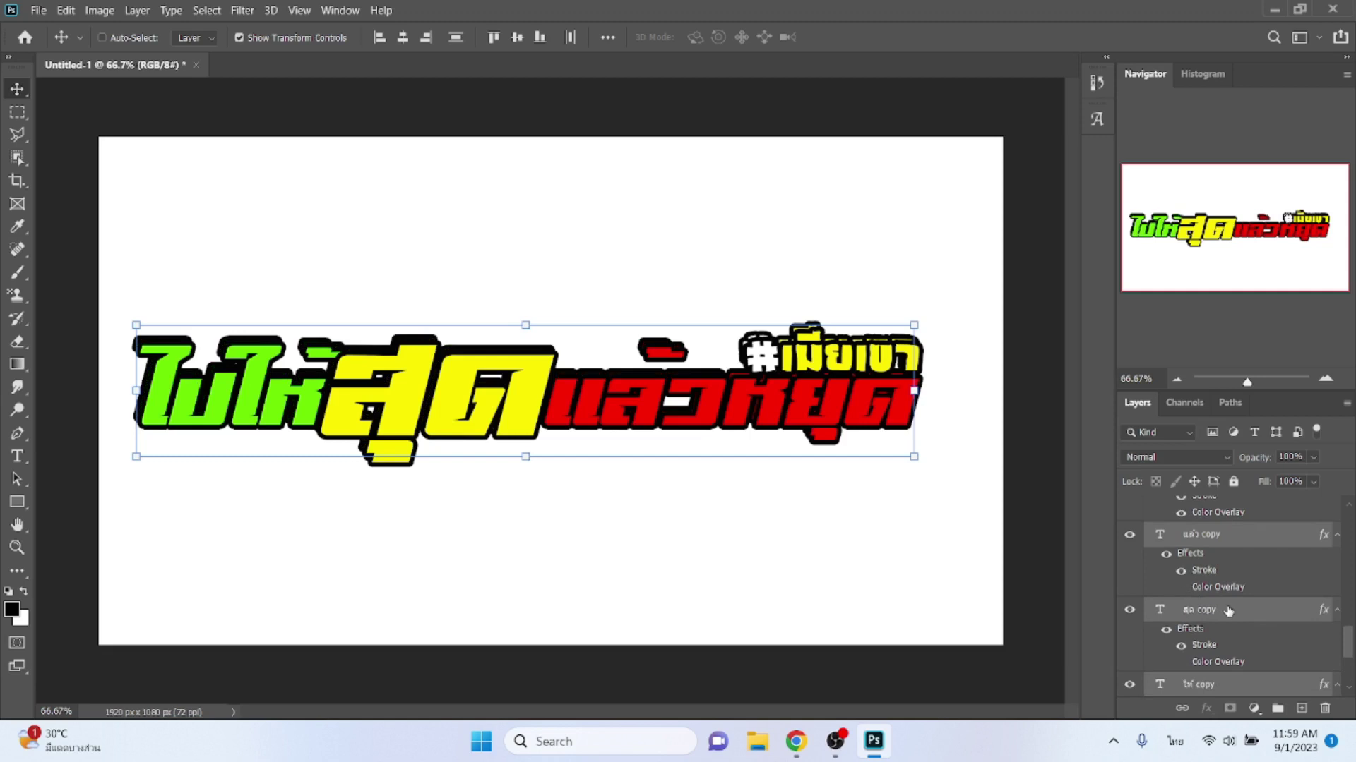
scroll(1225, 612, "up", 2)
left_click(1180, 589)
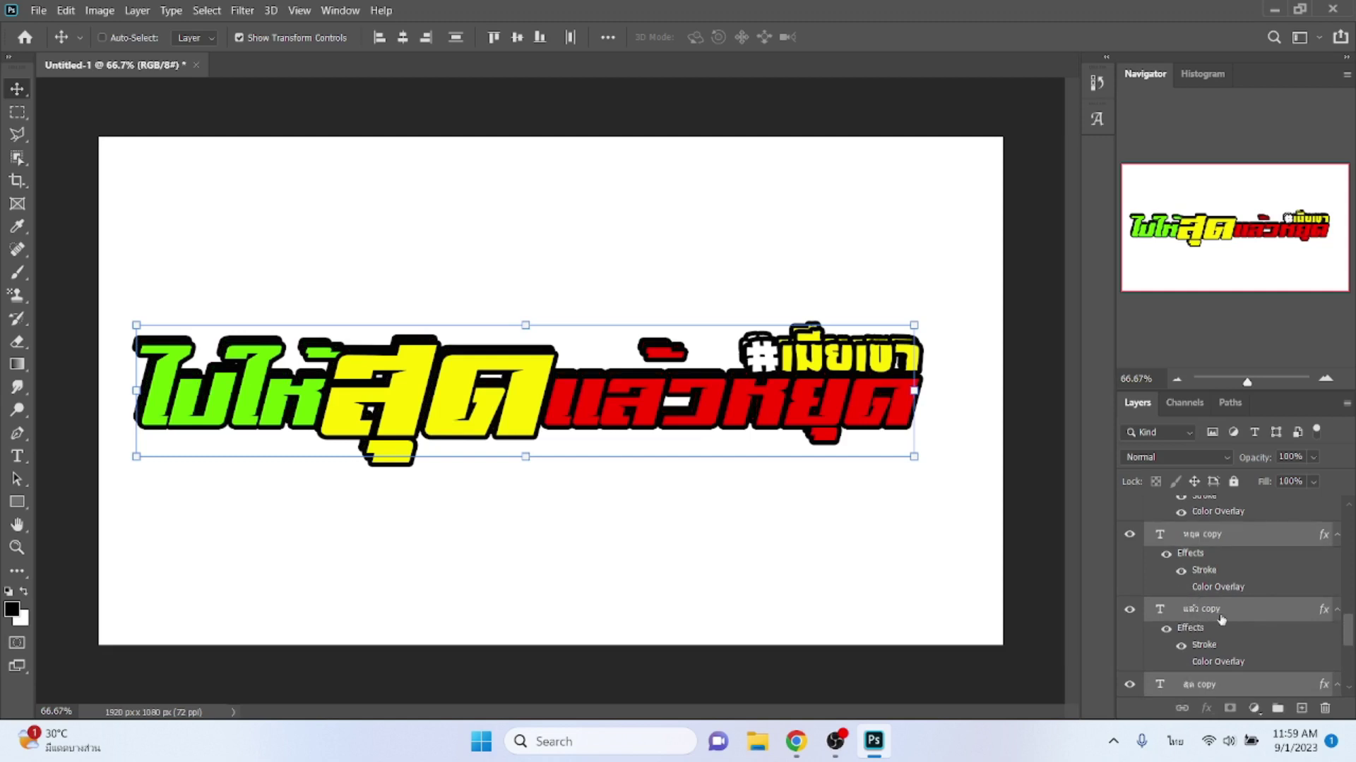
scroll(1221, 620, "up", 2)
left_click(1180, 587)
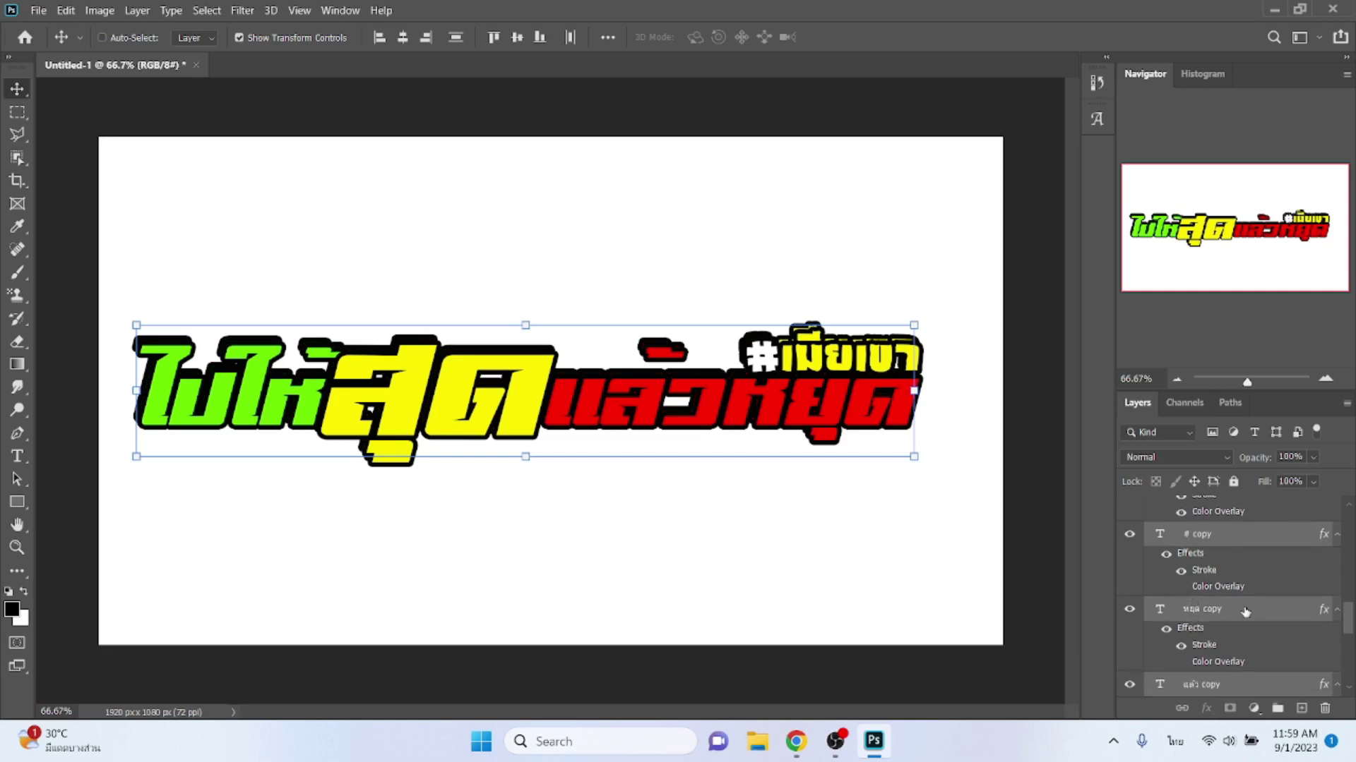
scroll(1245, 612, "up", 2)
left_click(1180, 587)
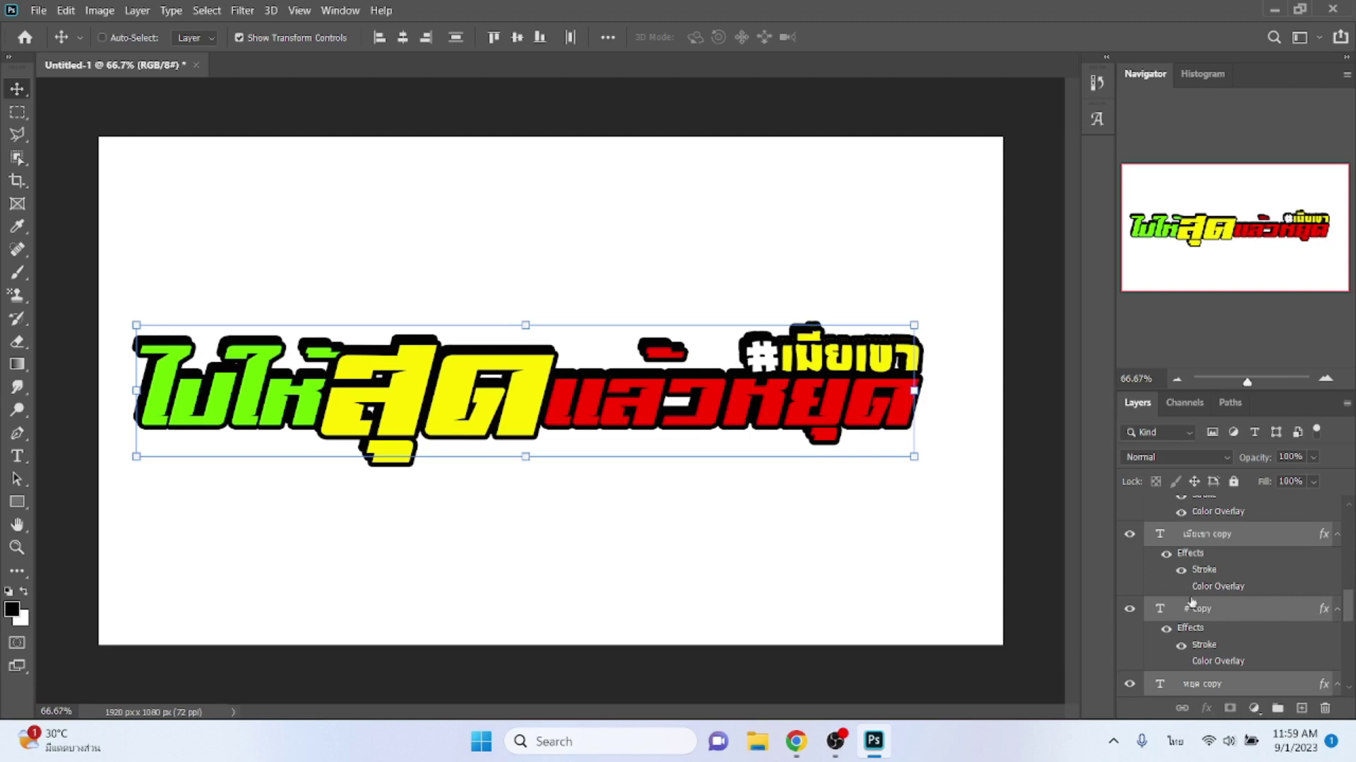
scroll(1229, 627, "up", 2)
left_click(1180, 587)
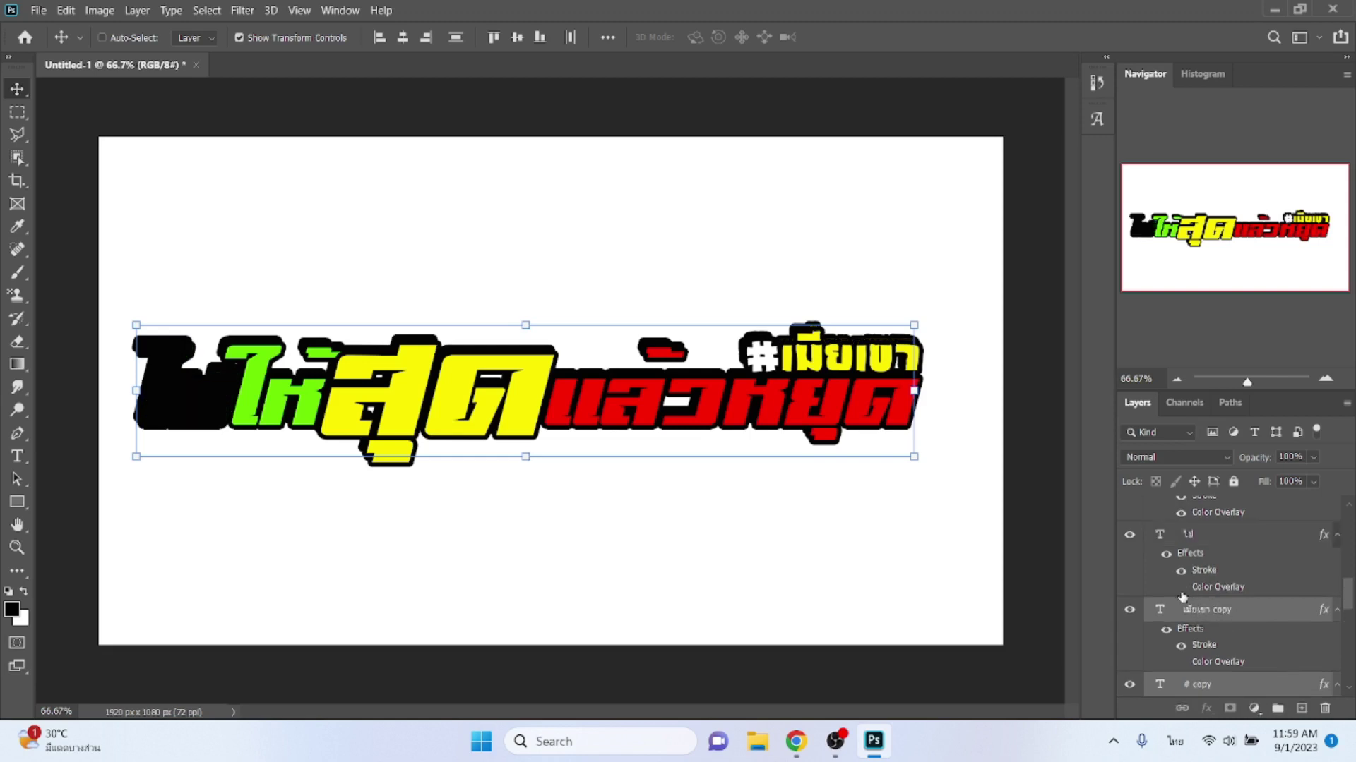
left_click(1180, 587)
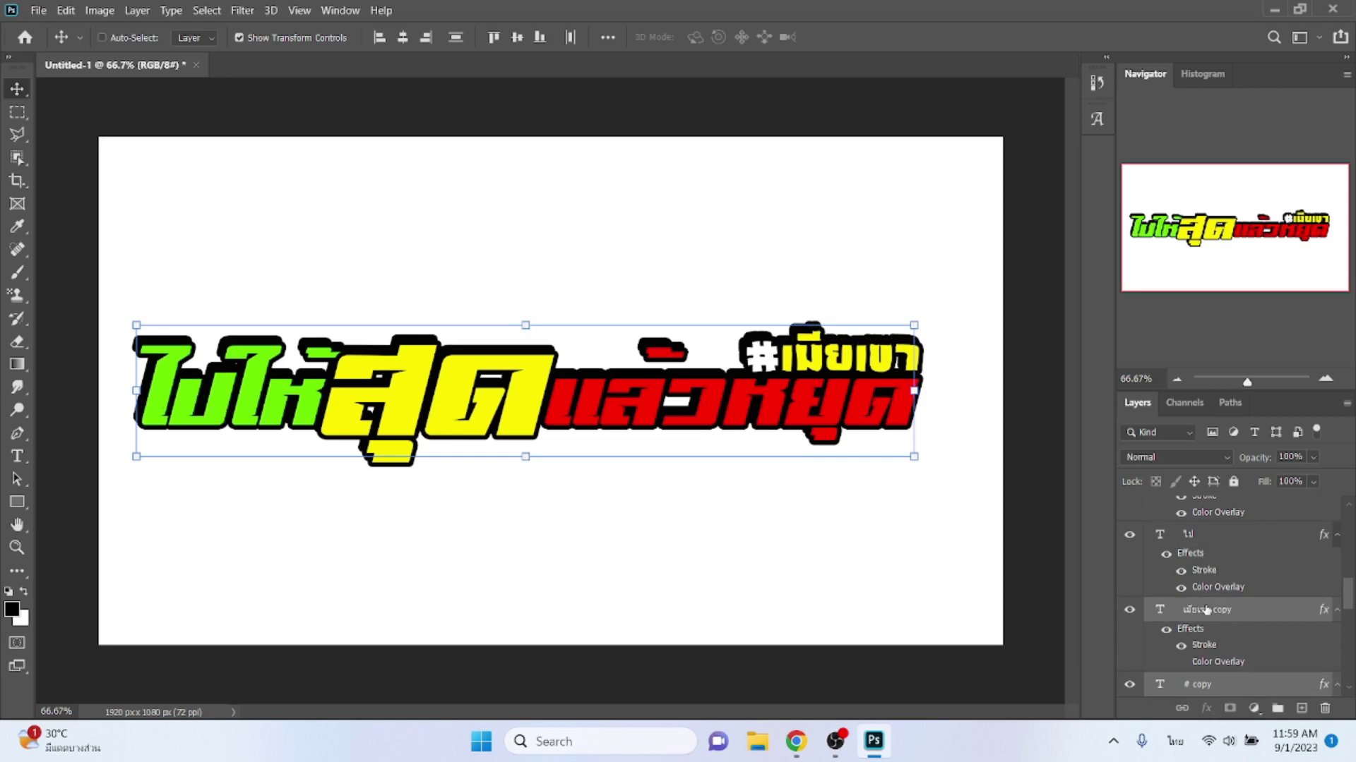
- Select the หยุด text layer
scroll(1243, 635, "up", 3)
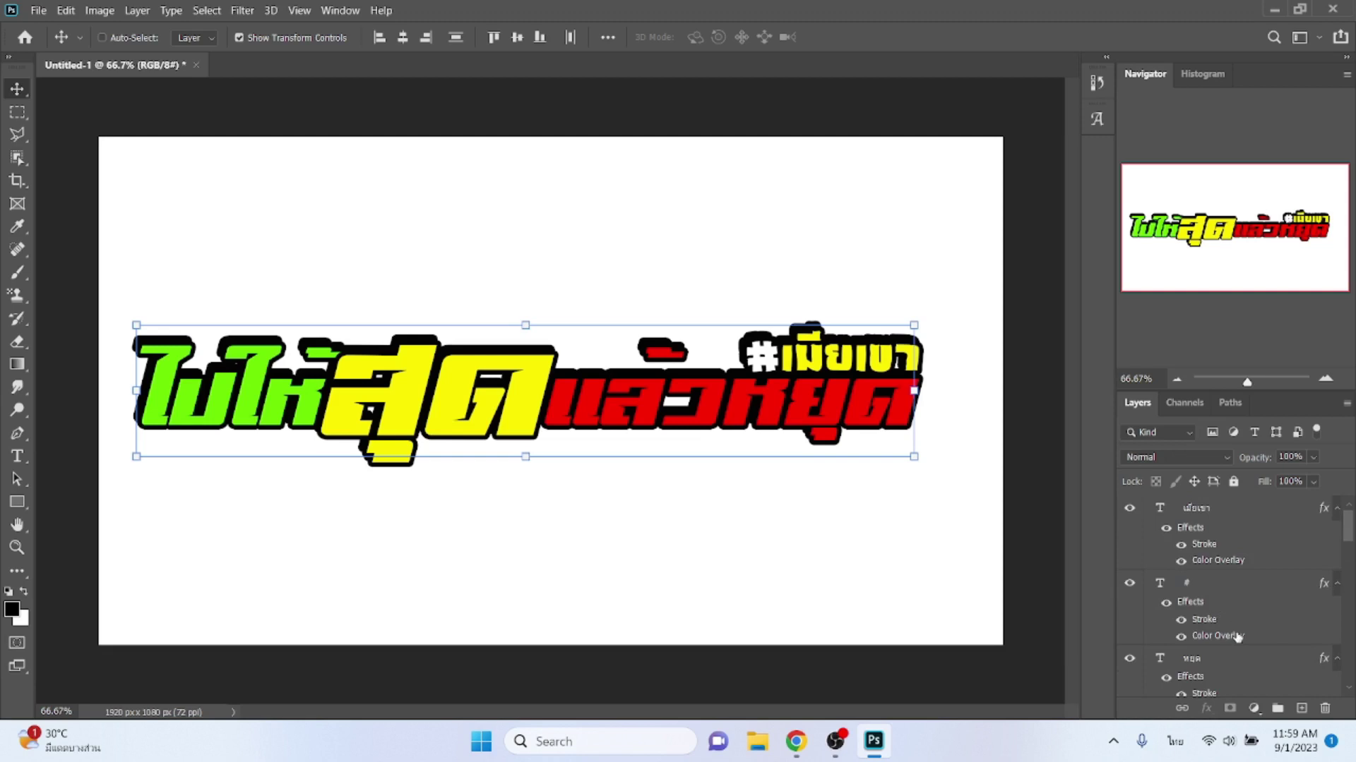
left_click(1232, 659)
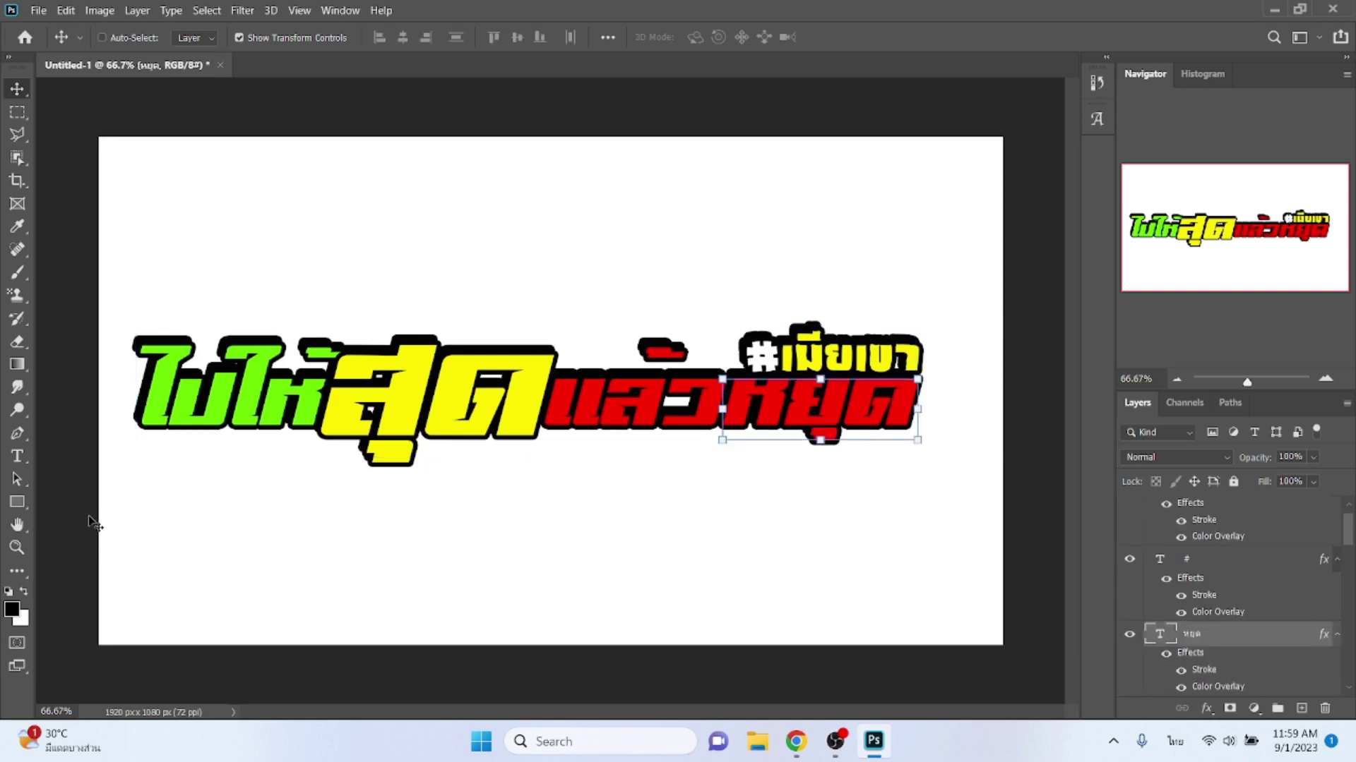
scroll(213, 504, "up", 1, "alt")
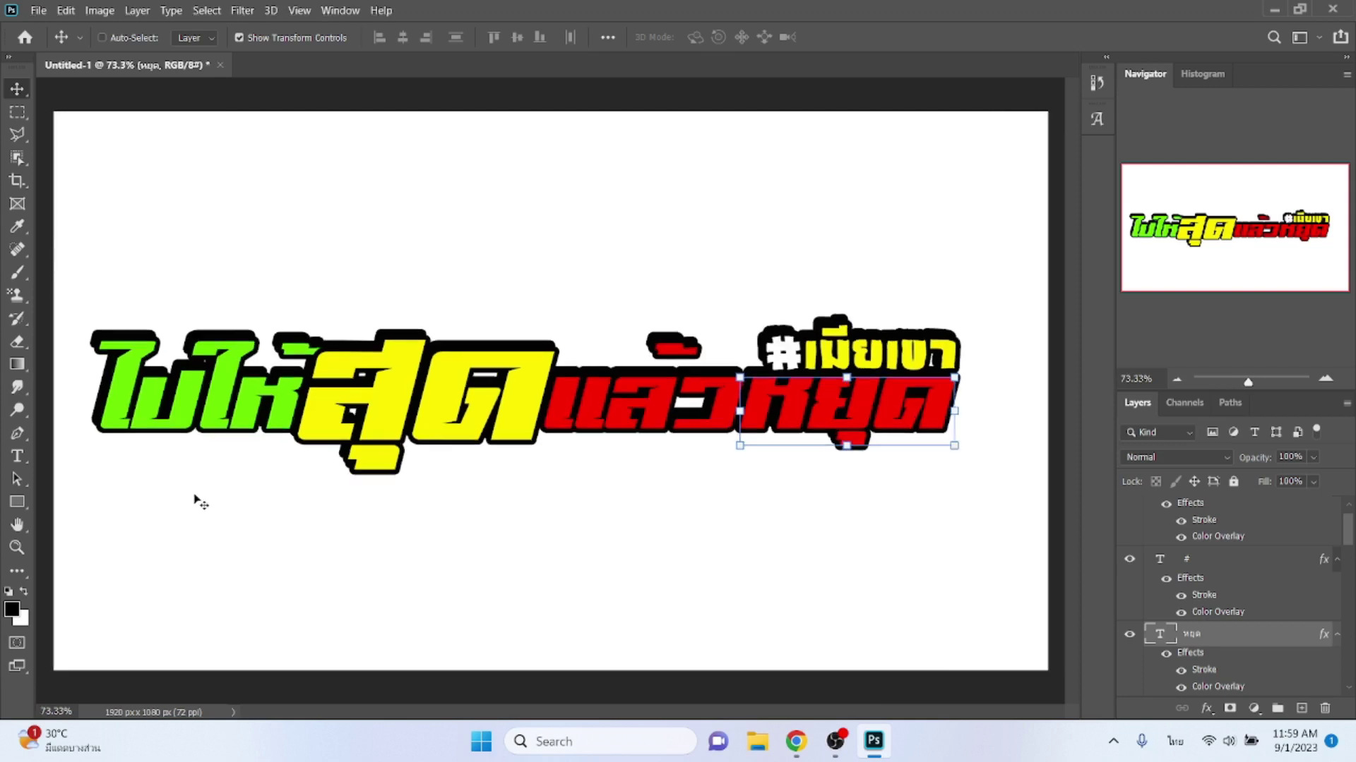
- Set up the Curvature Pen Tool to draw filled Shape layers
key("p")
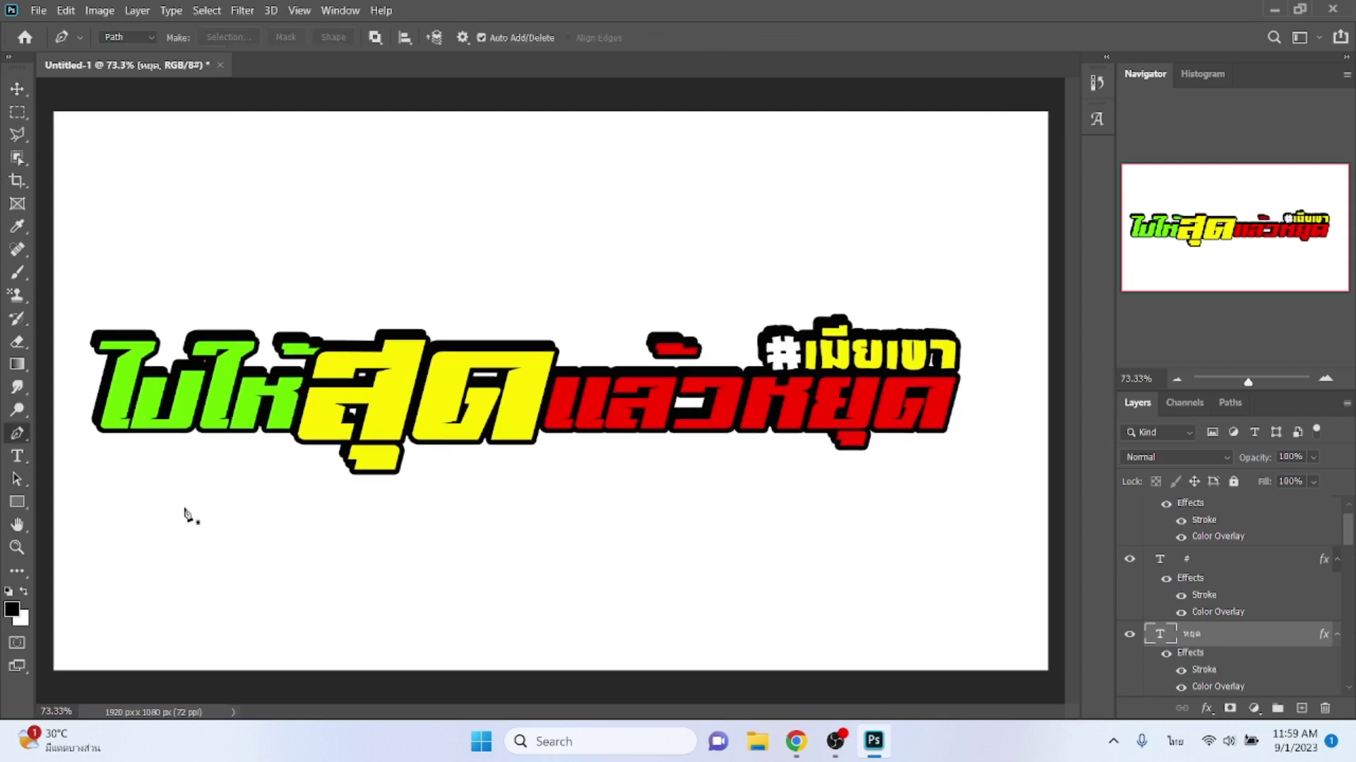
left_click(138, 39)
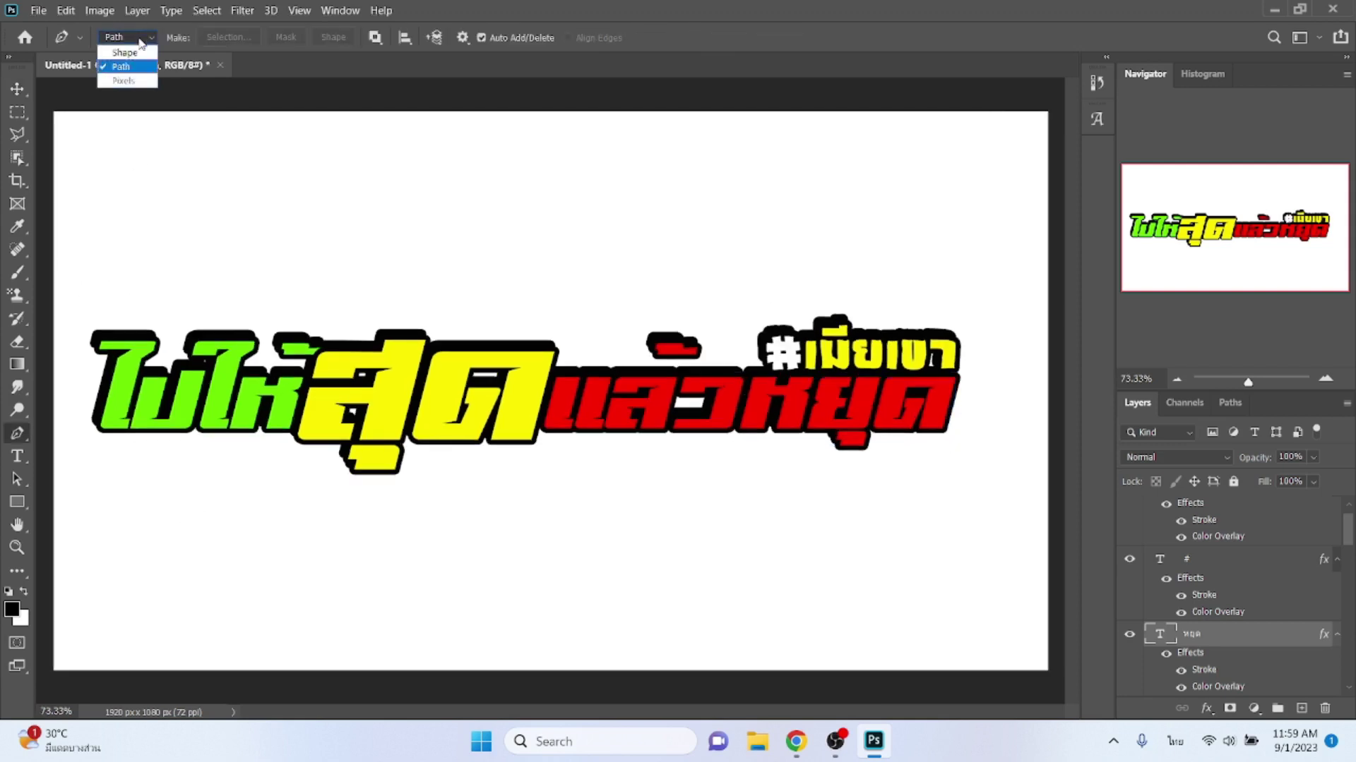
left_click(132, 60)
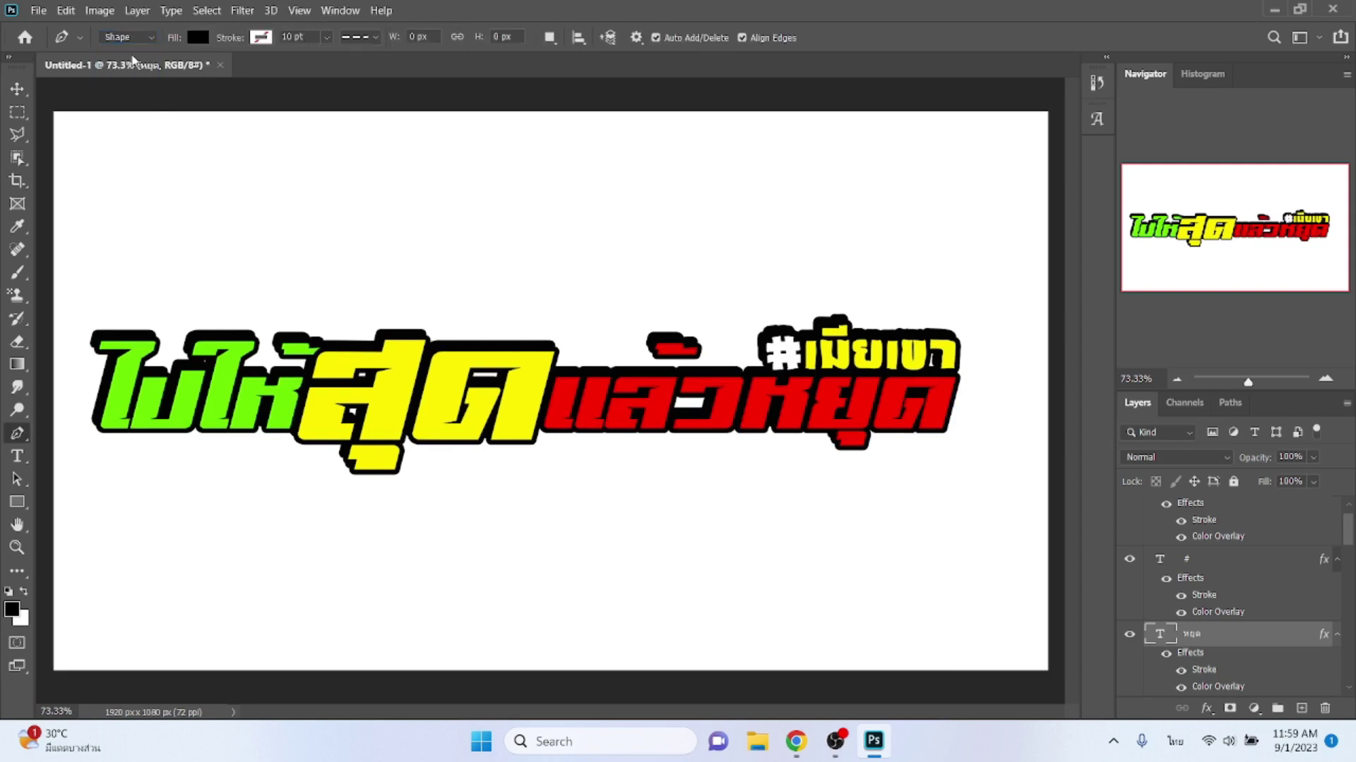
right_click(18, 434)
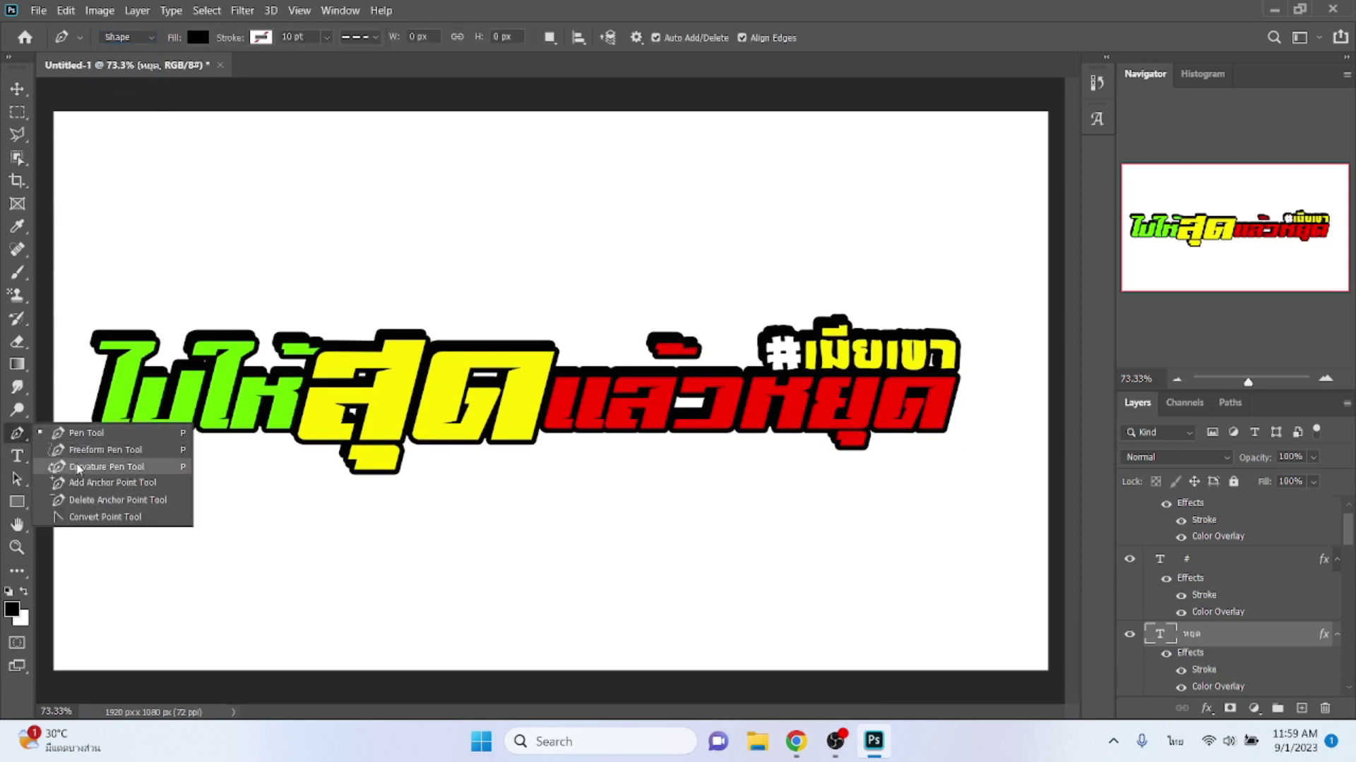
left_click(99, 466)
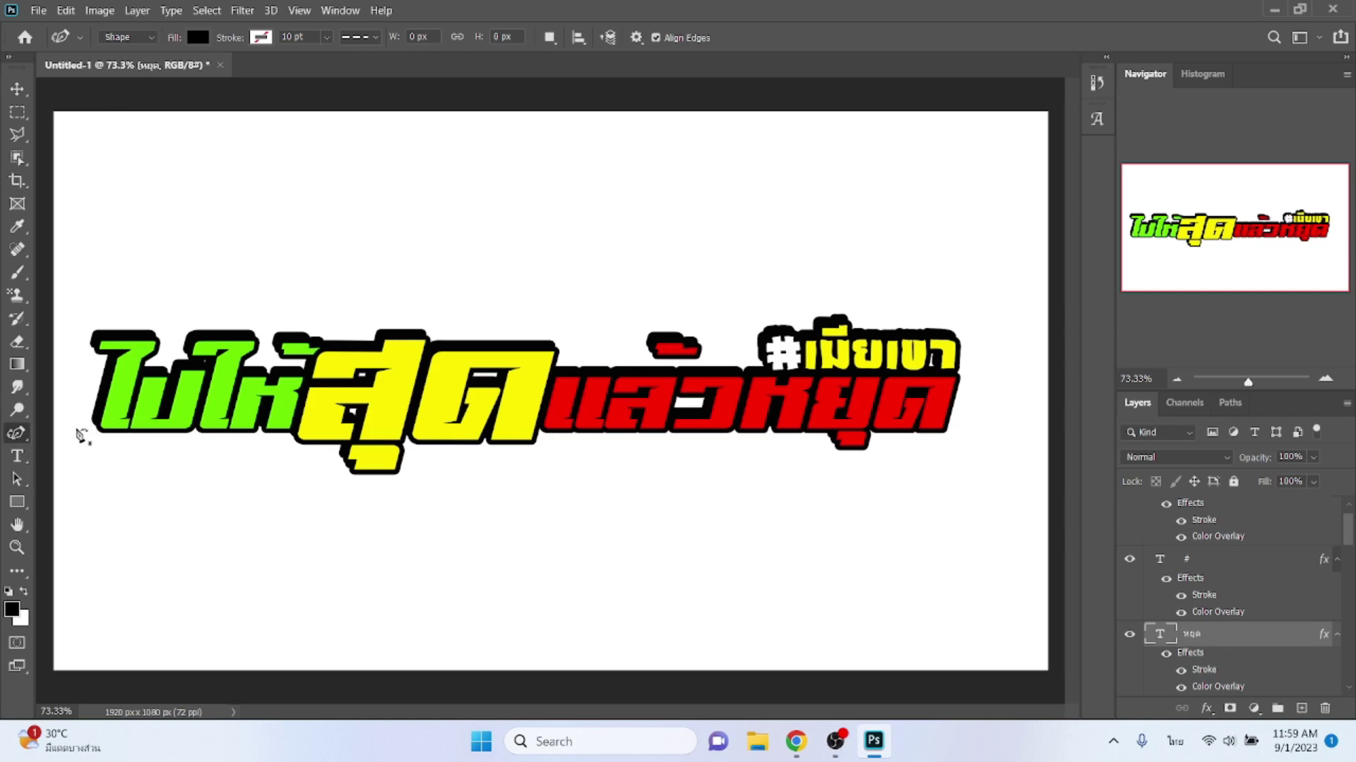
- Trace a wavy top edge under the green, yellow and red words
left_click(75, 427)
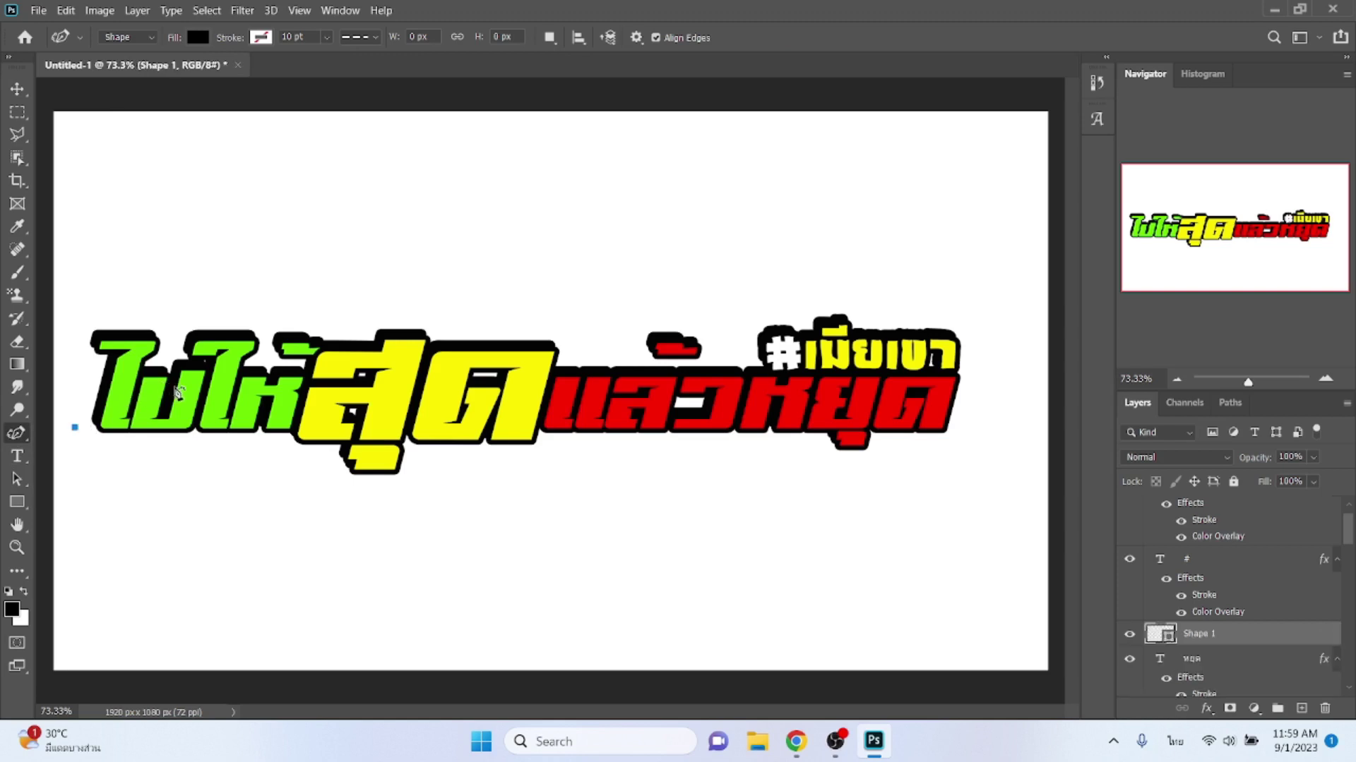
left_click(174, 387)
left_click(211, 420)
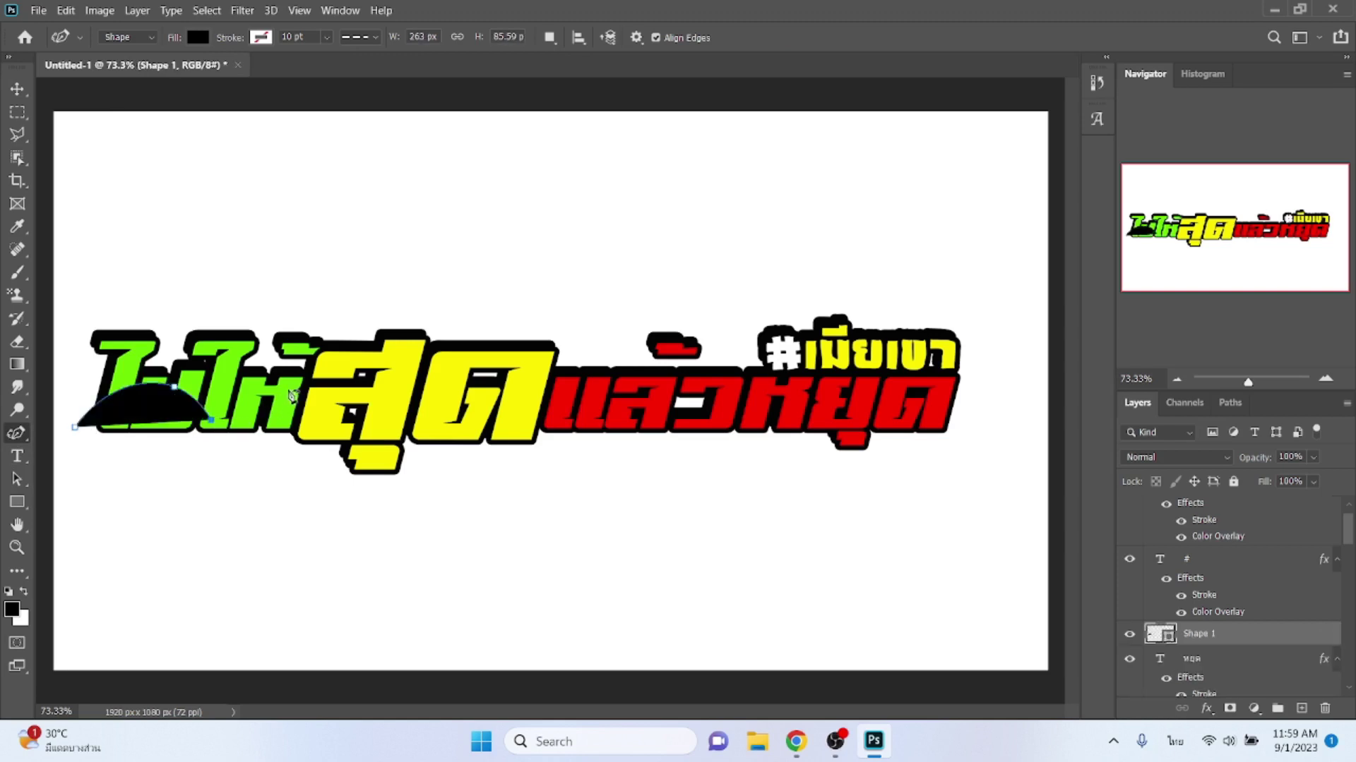
left_click(289, 388)
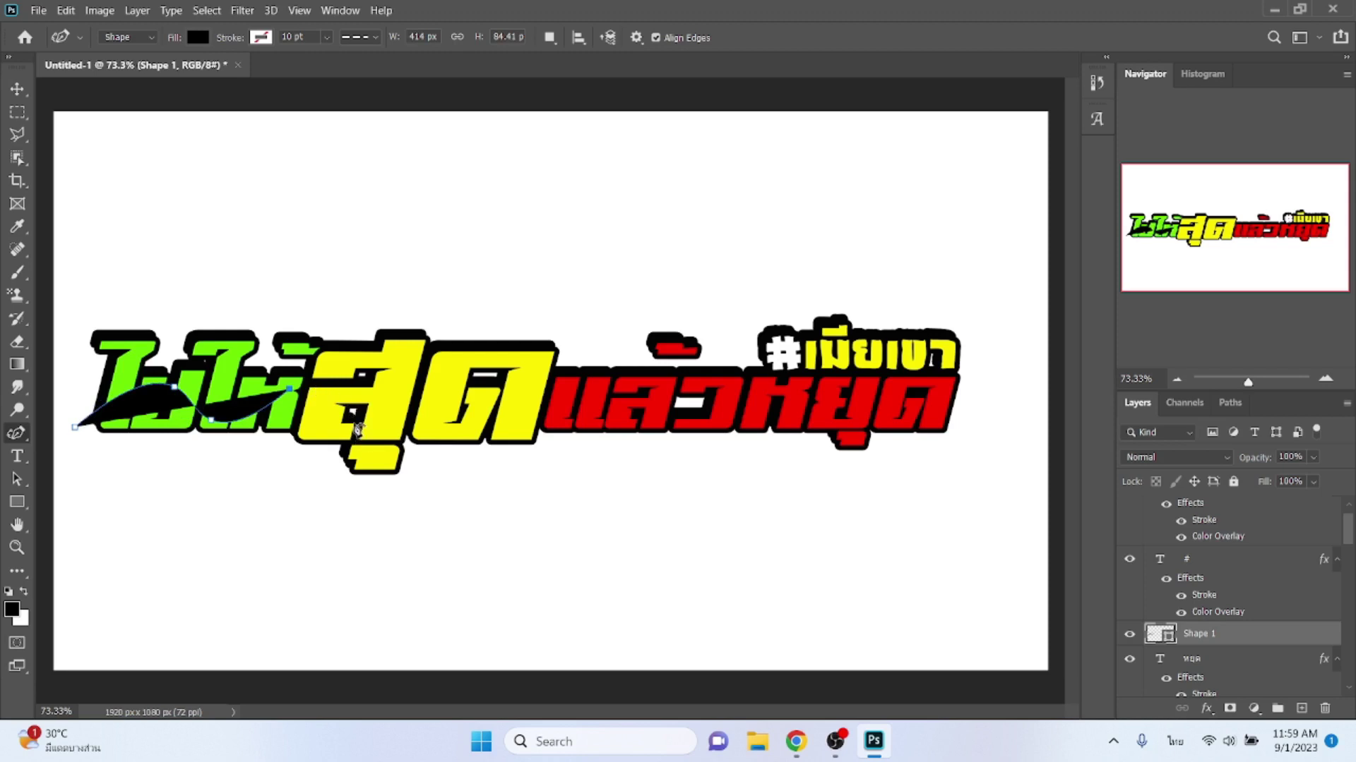
left_click(353, 424)
left_click(426, 392)
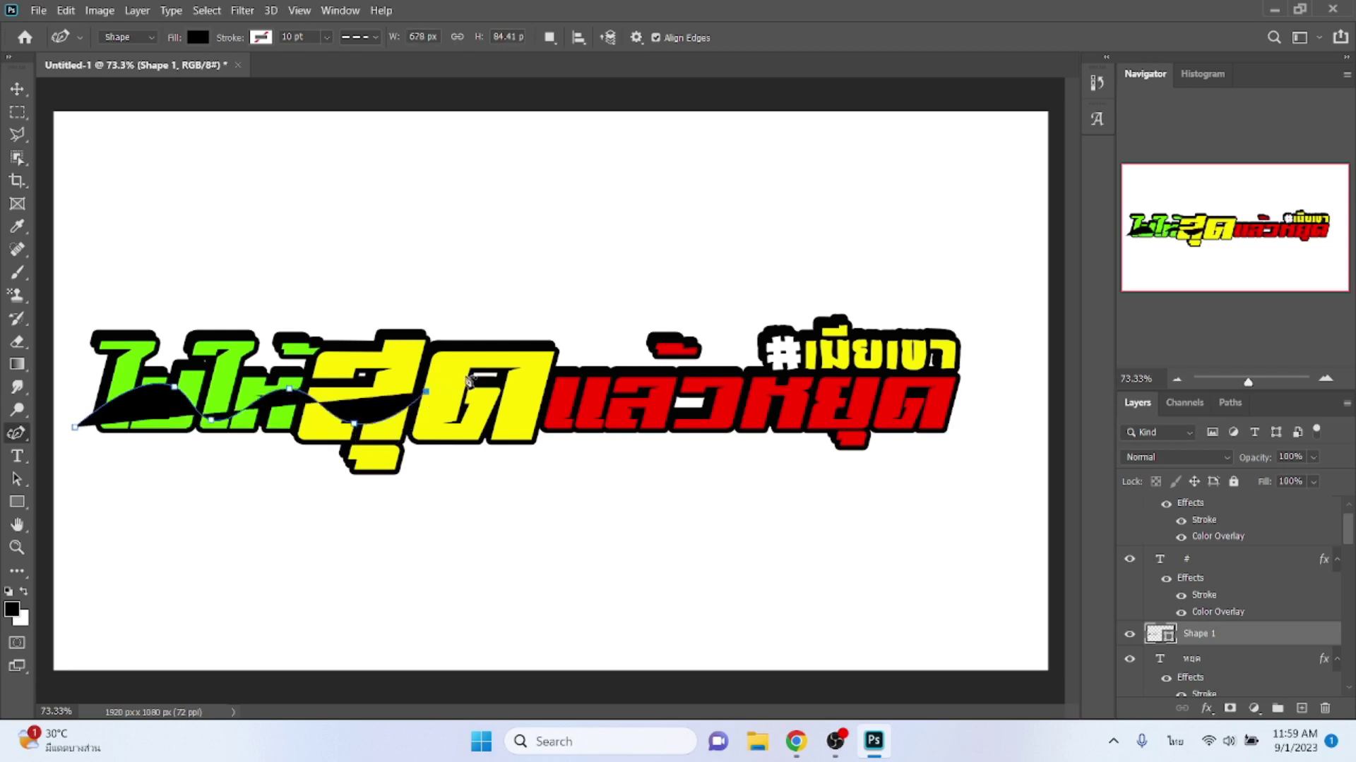
left_click(494, 425)
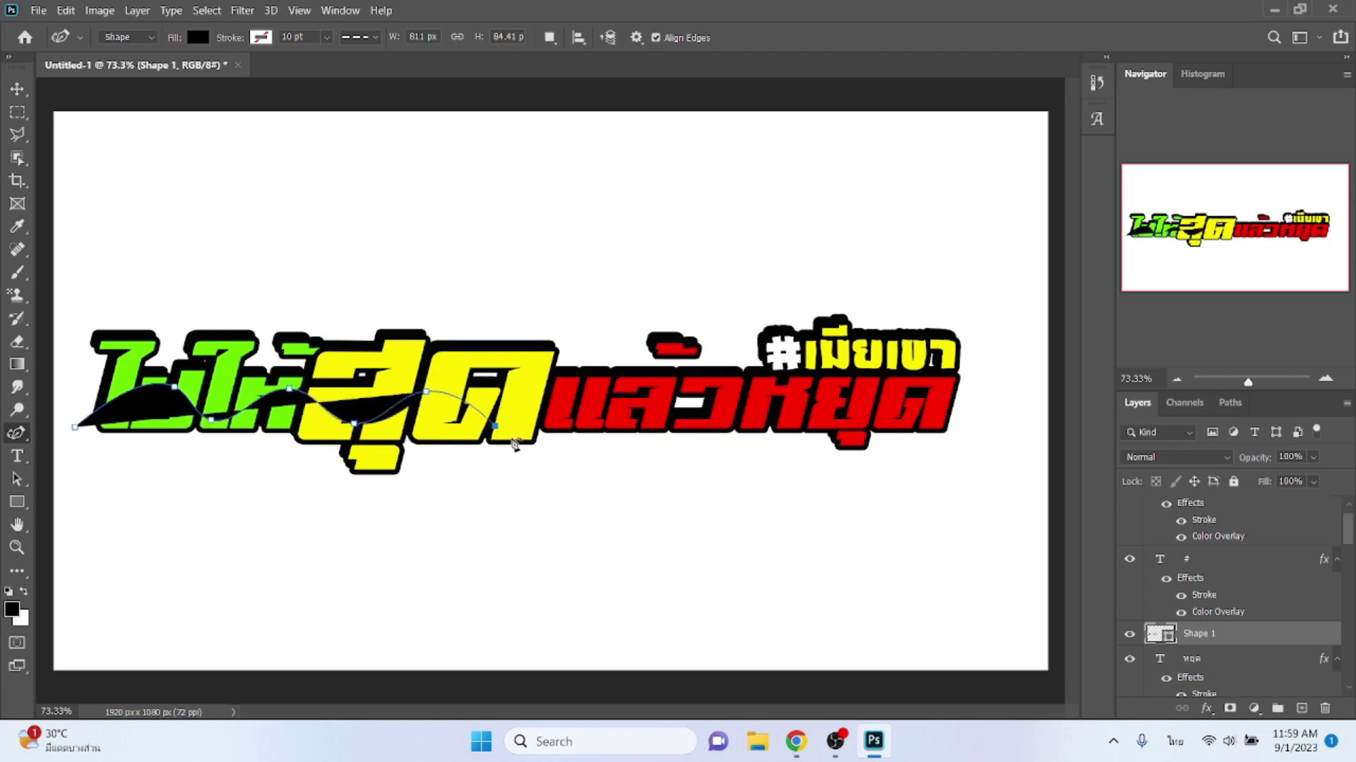
left_click(562, 393)
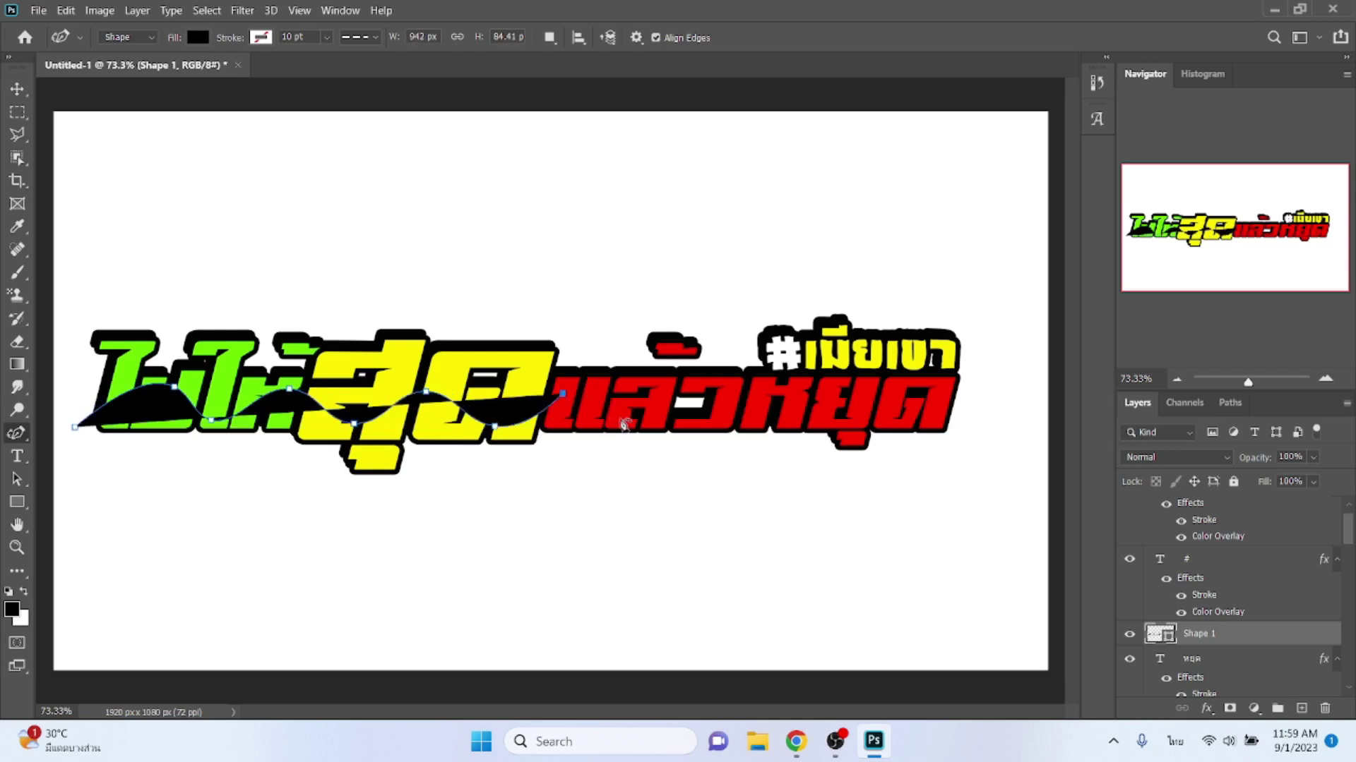
left_click(620, 416)
left_click(674, 391)
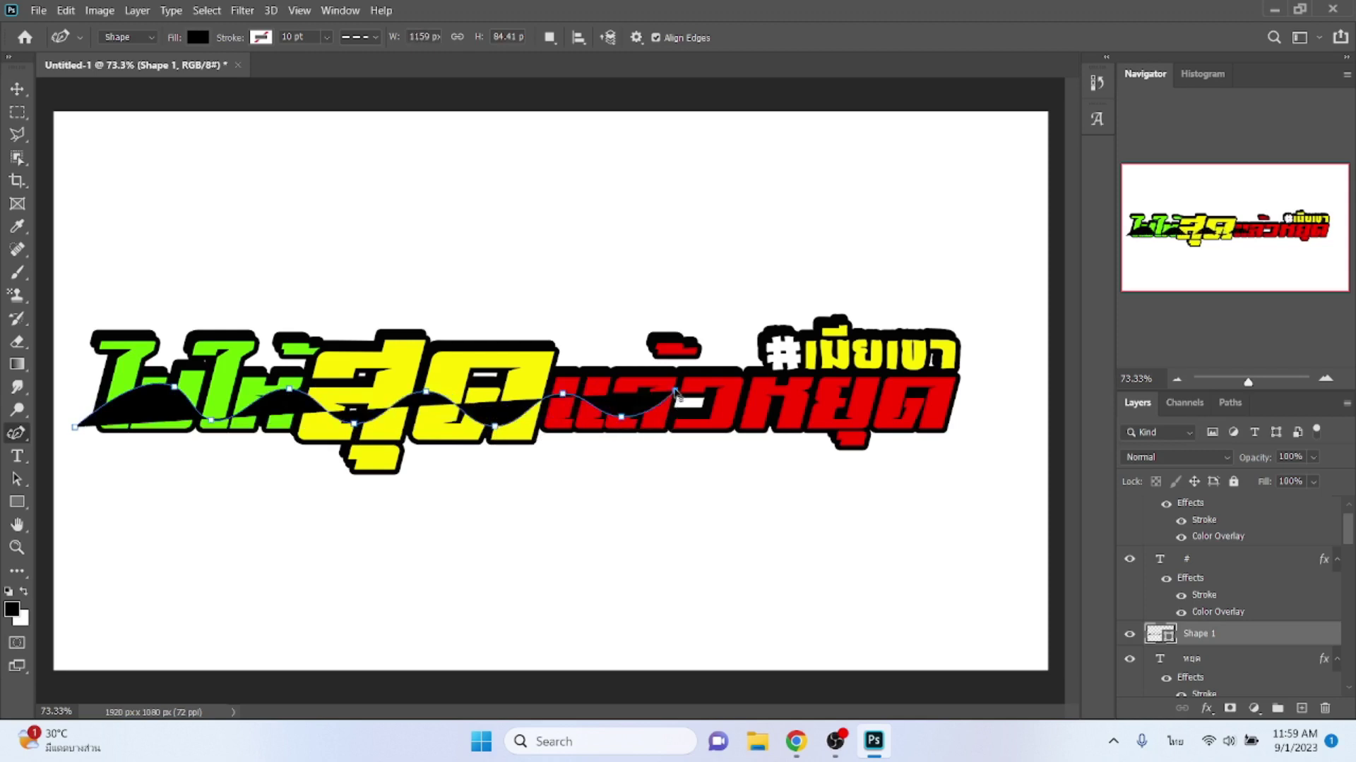
left_click(731, 416)
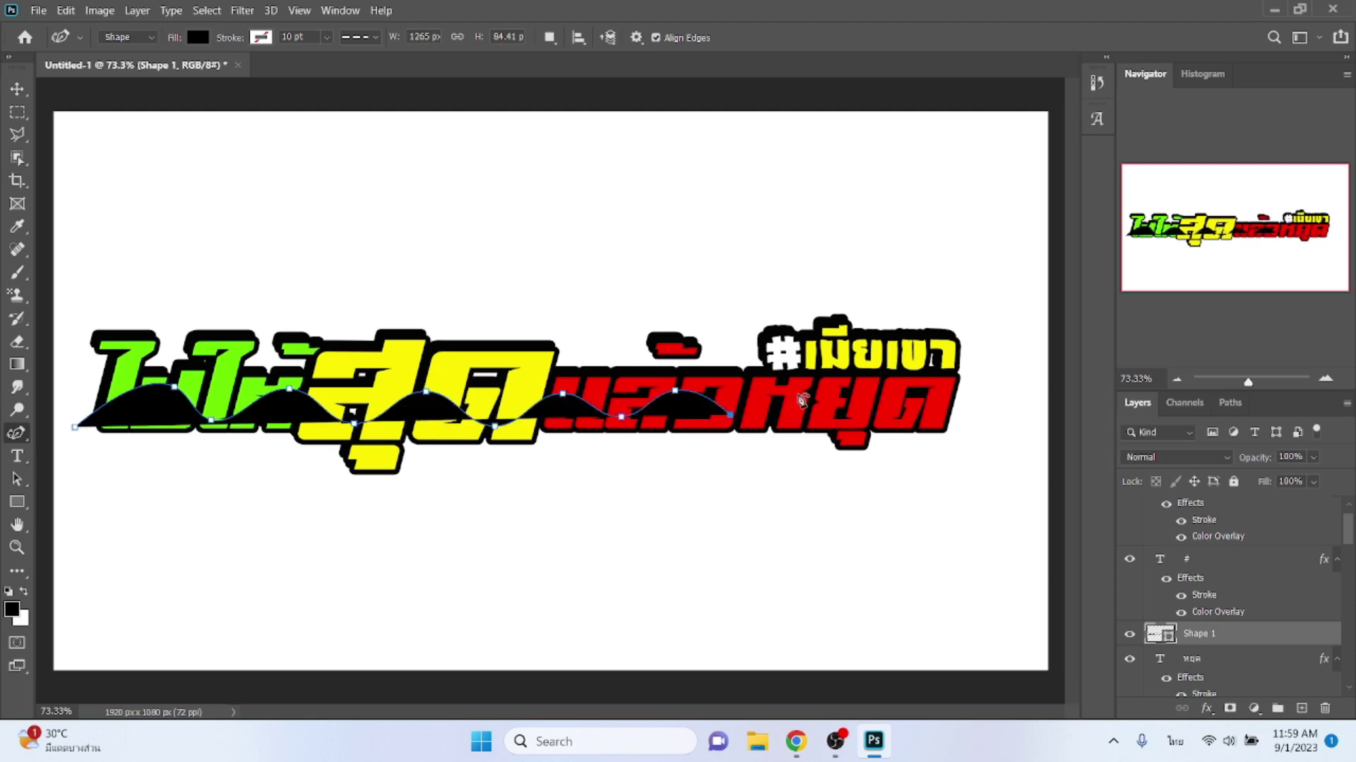
left_click(797, 392)
left_click(850, 412)
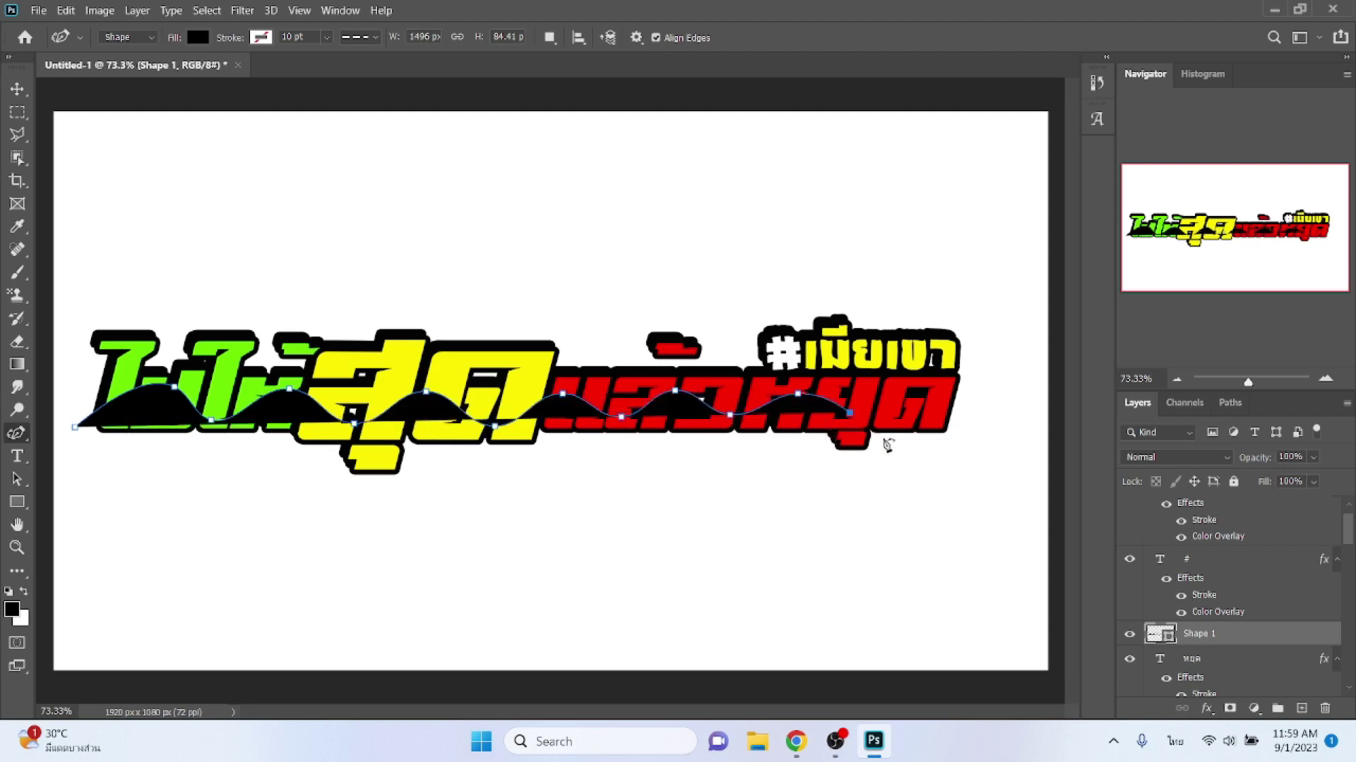
left_click(896, 390)
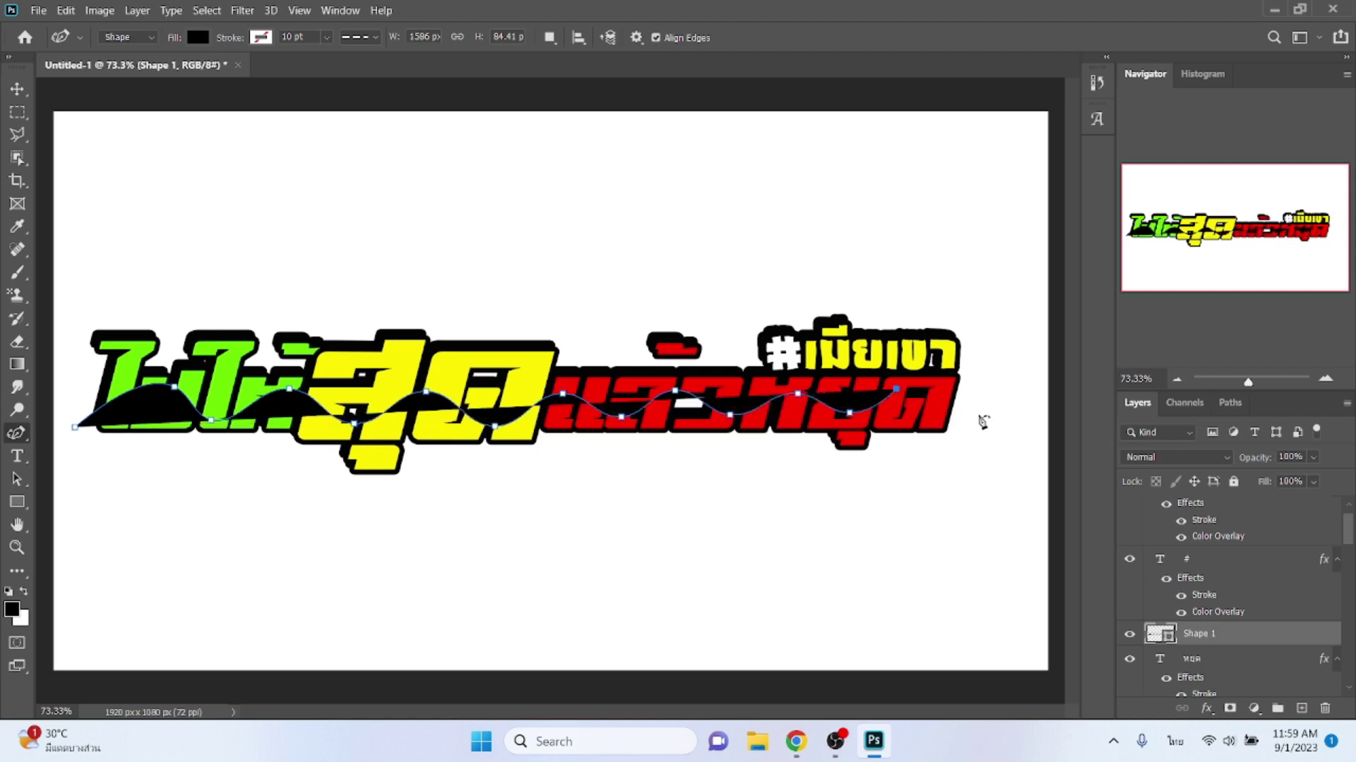
left_click(977, 416)
- Close the shape along the bottom and commit it as Shape 1
left_click(925, 507)
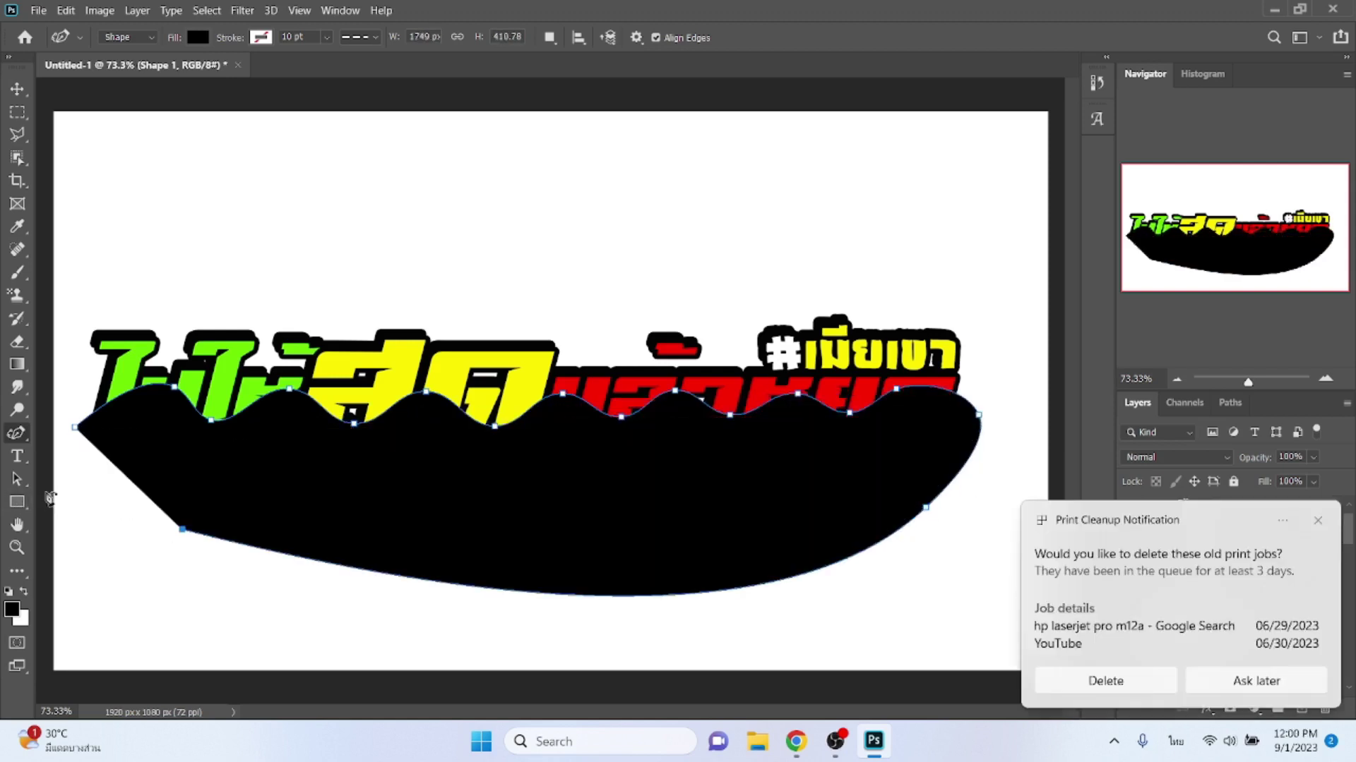
left_click(43, 487)
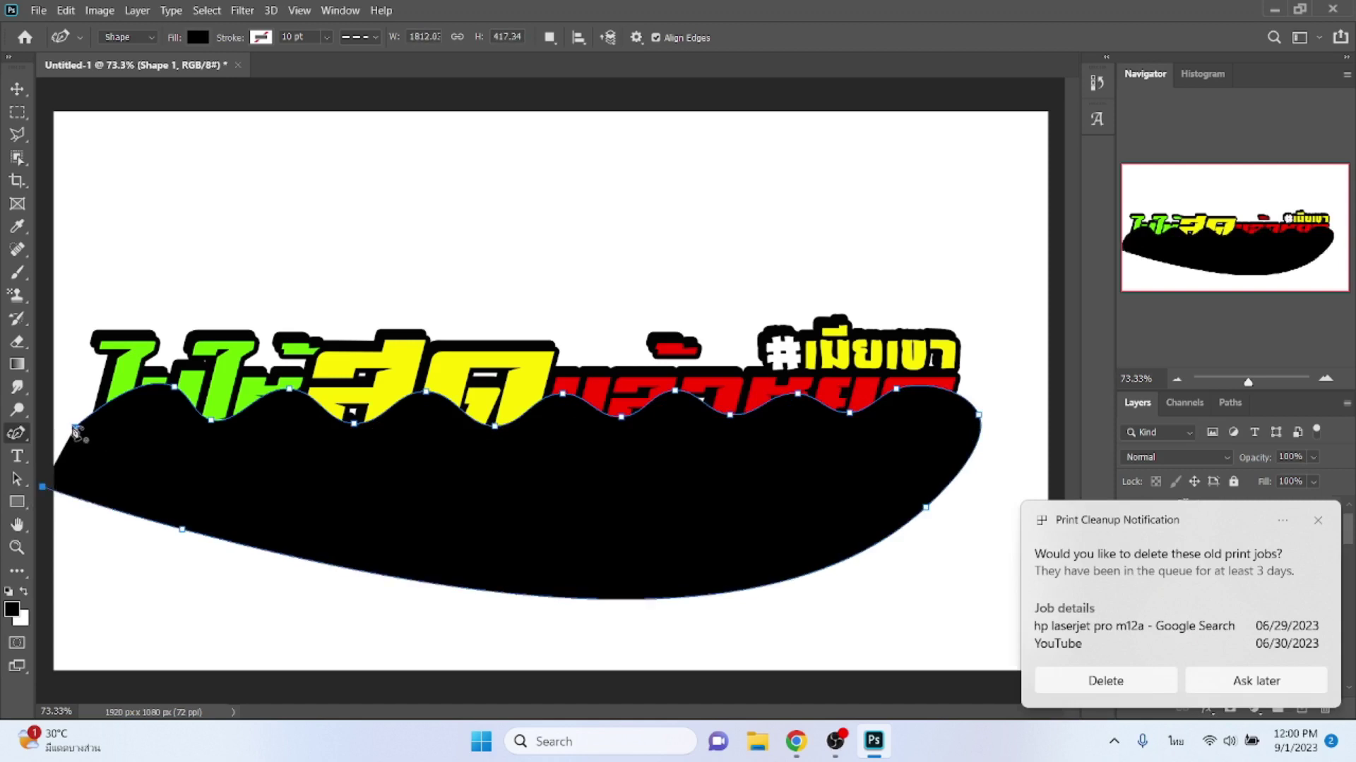
left_click(74, 428)
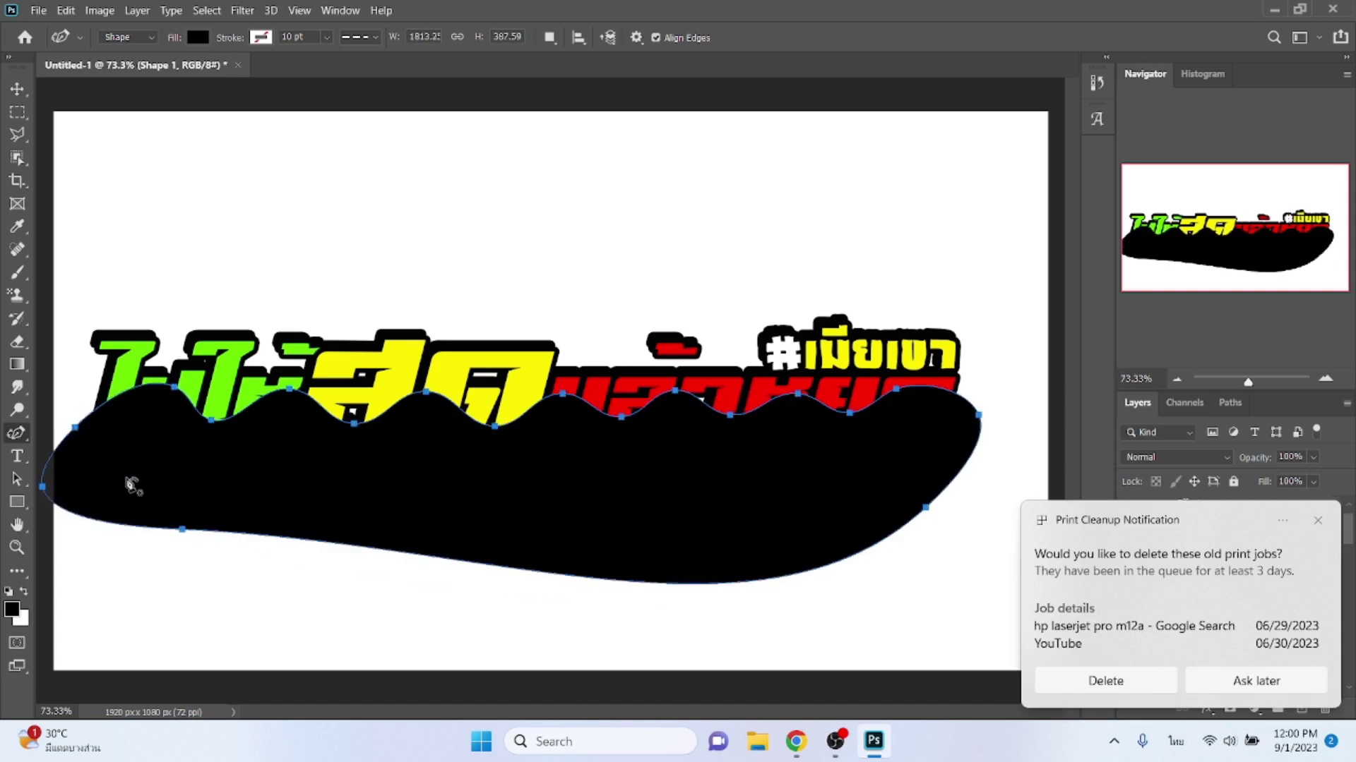
key("Return")
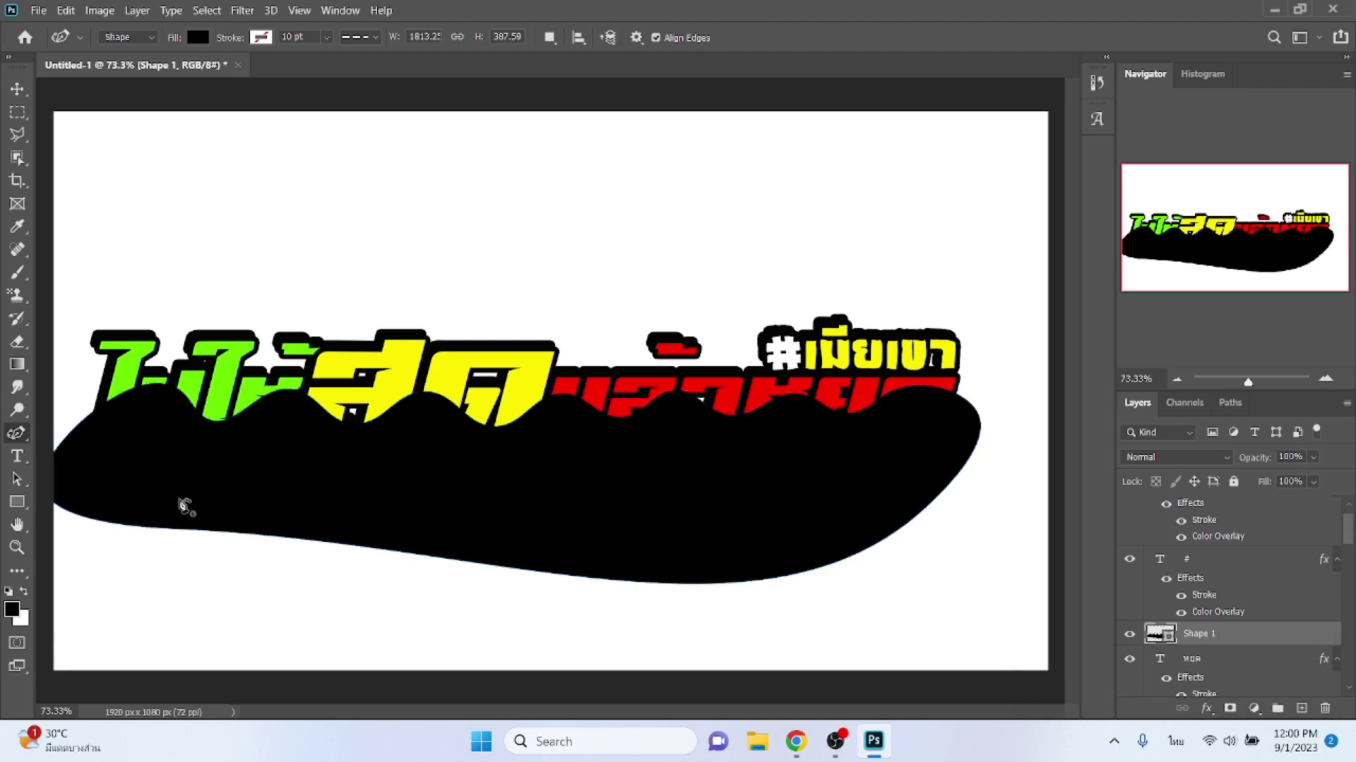
- Rasterize Shape 1 and object-select the letters of the red word
right_click(1198, 638)
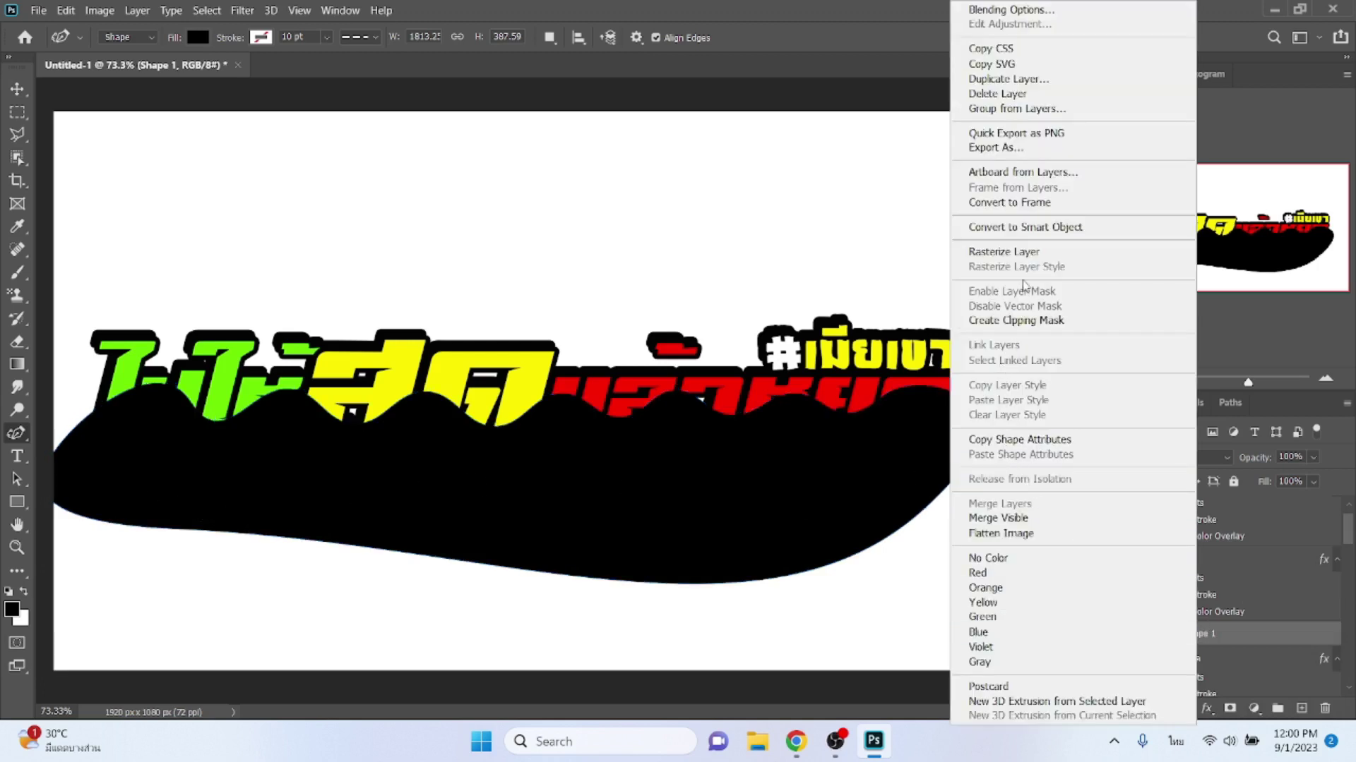
left_click(1023, 254)
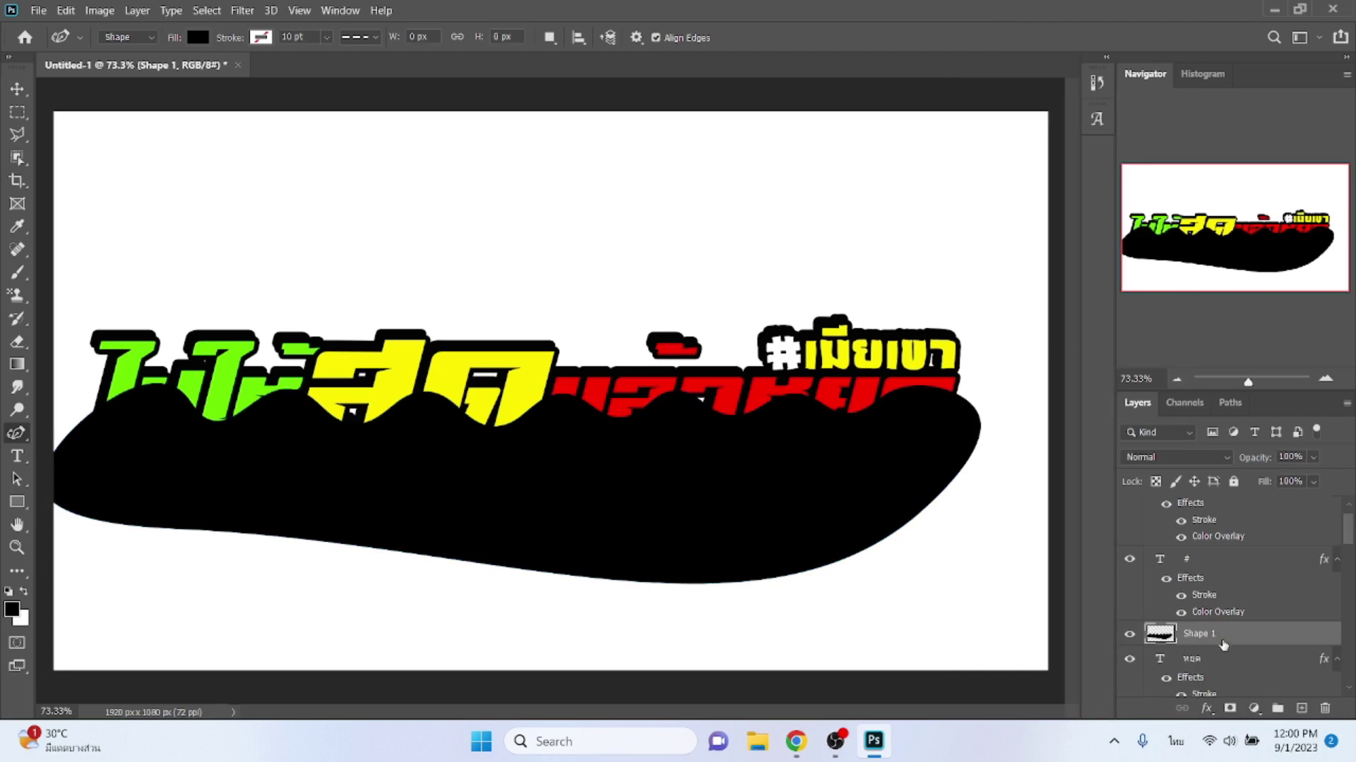
left_click(1224, 658)
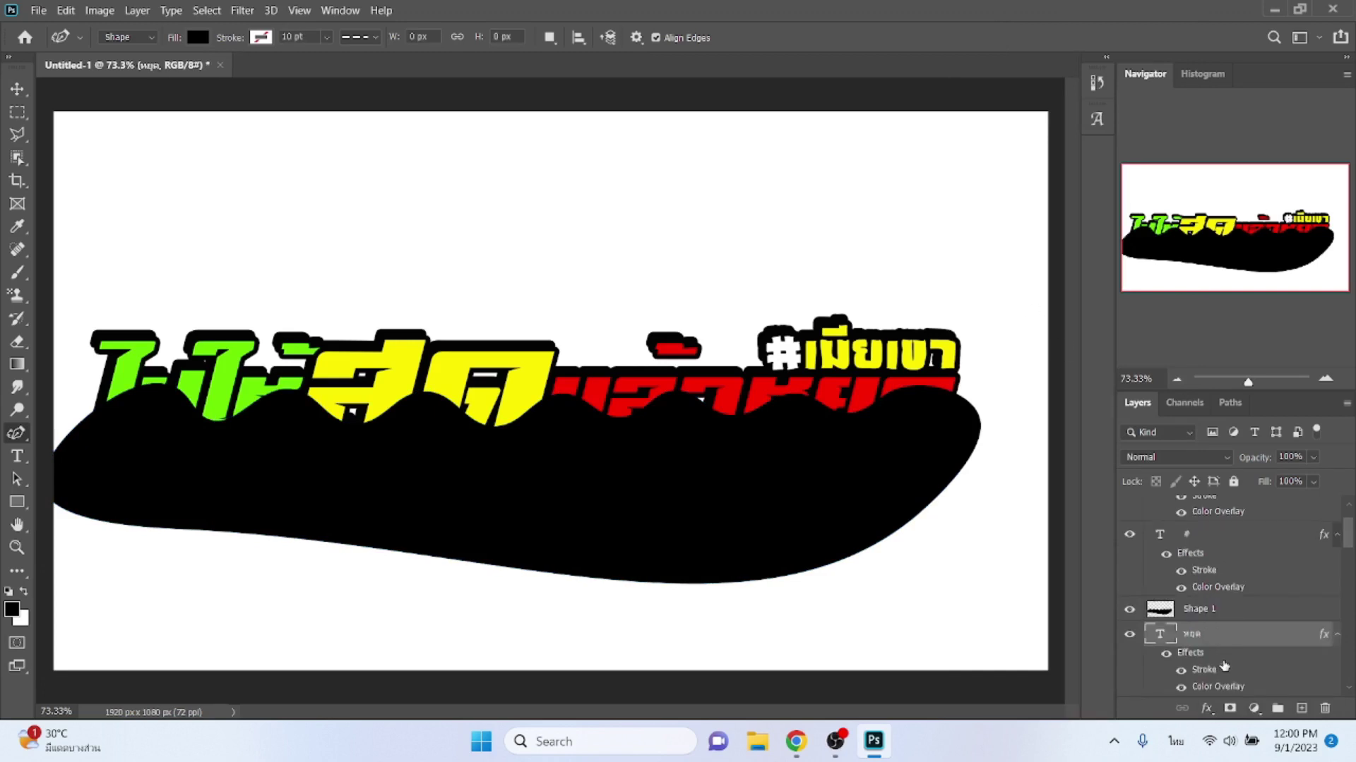
key("w")
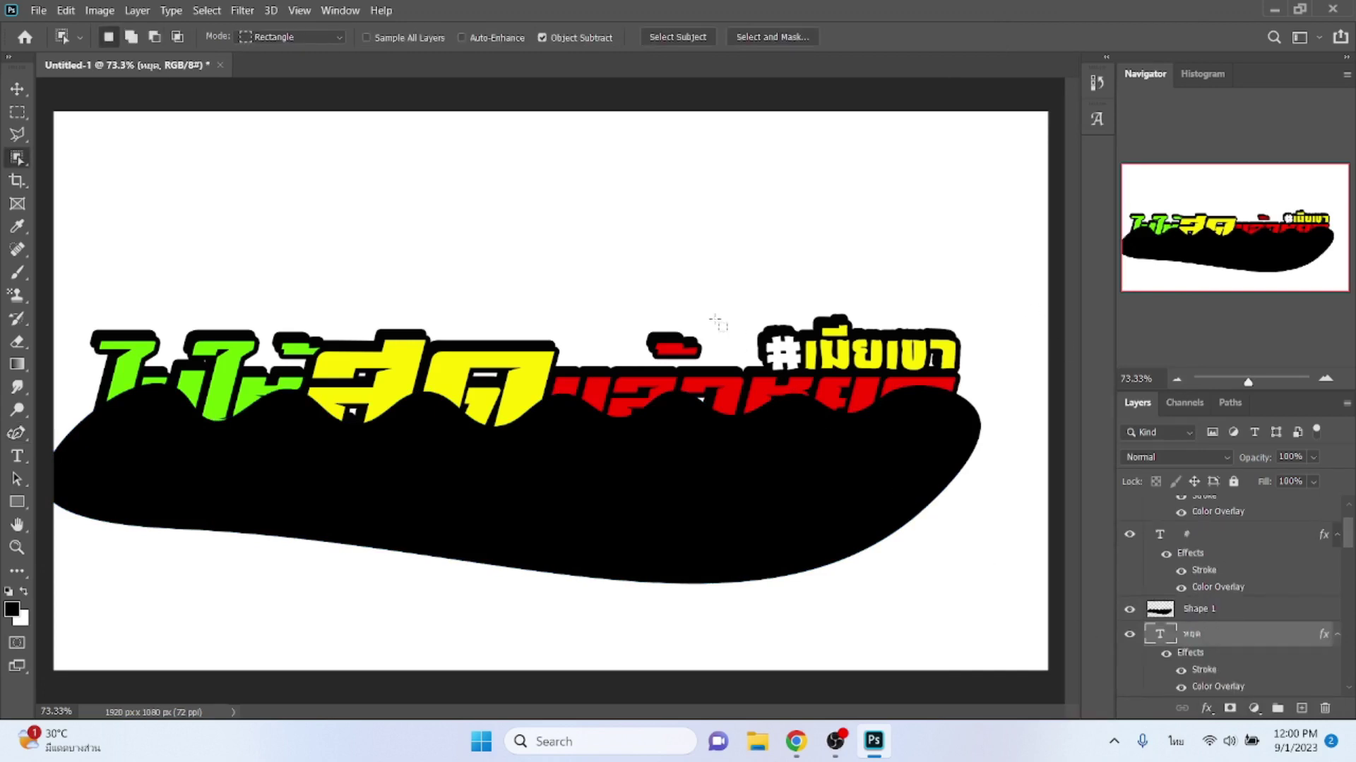
left_click_drag(718, 322, 1016, 551)
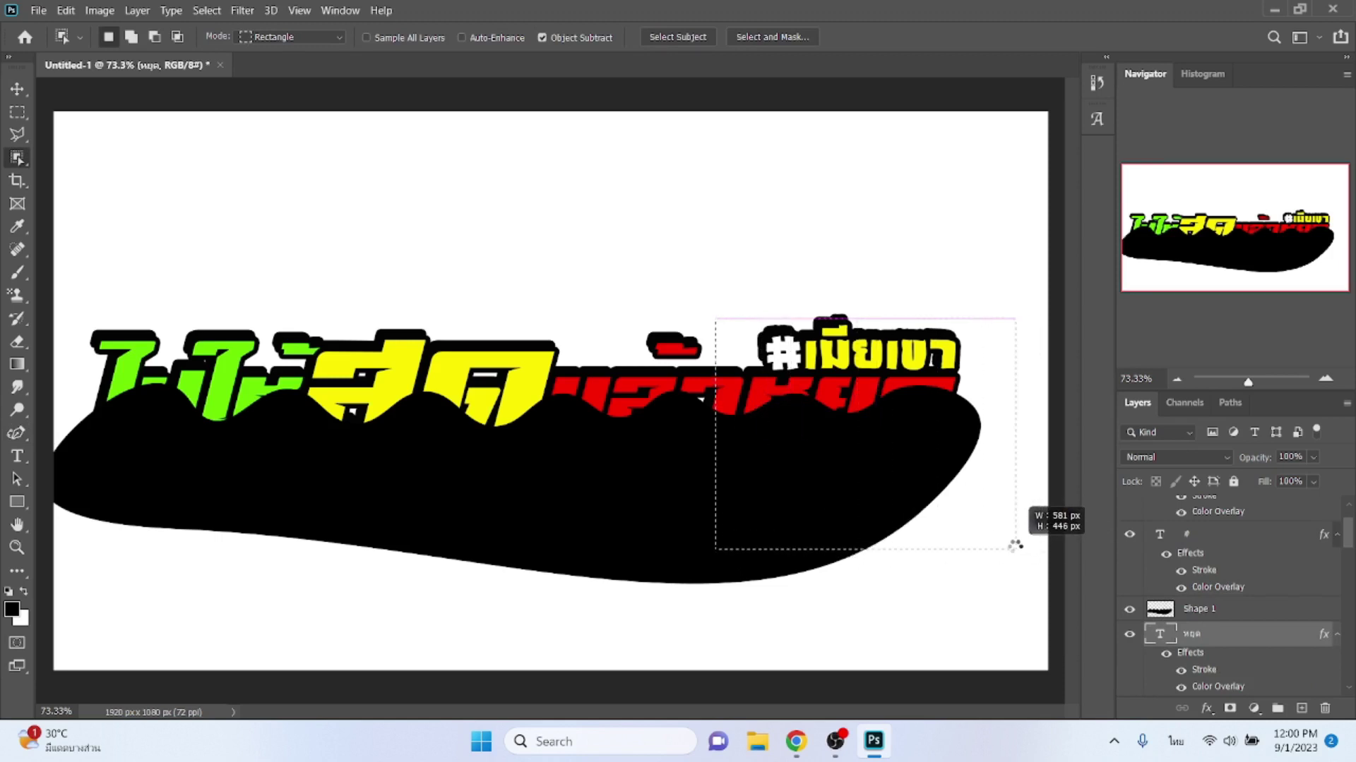
left_click_drag(1014, 548, 1014, 547)
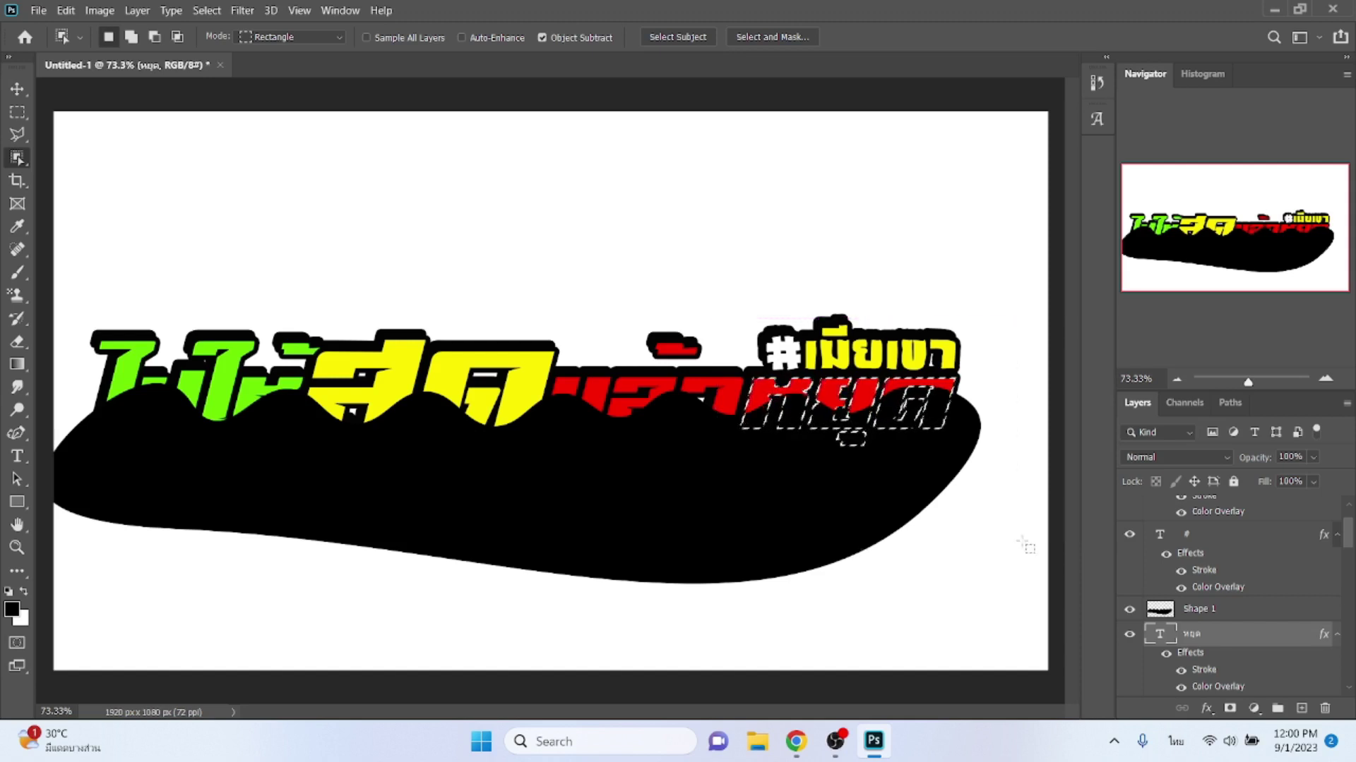
- Copy the selected part of the black backing to a new Layer 1
left_click(1200, 534)
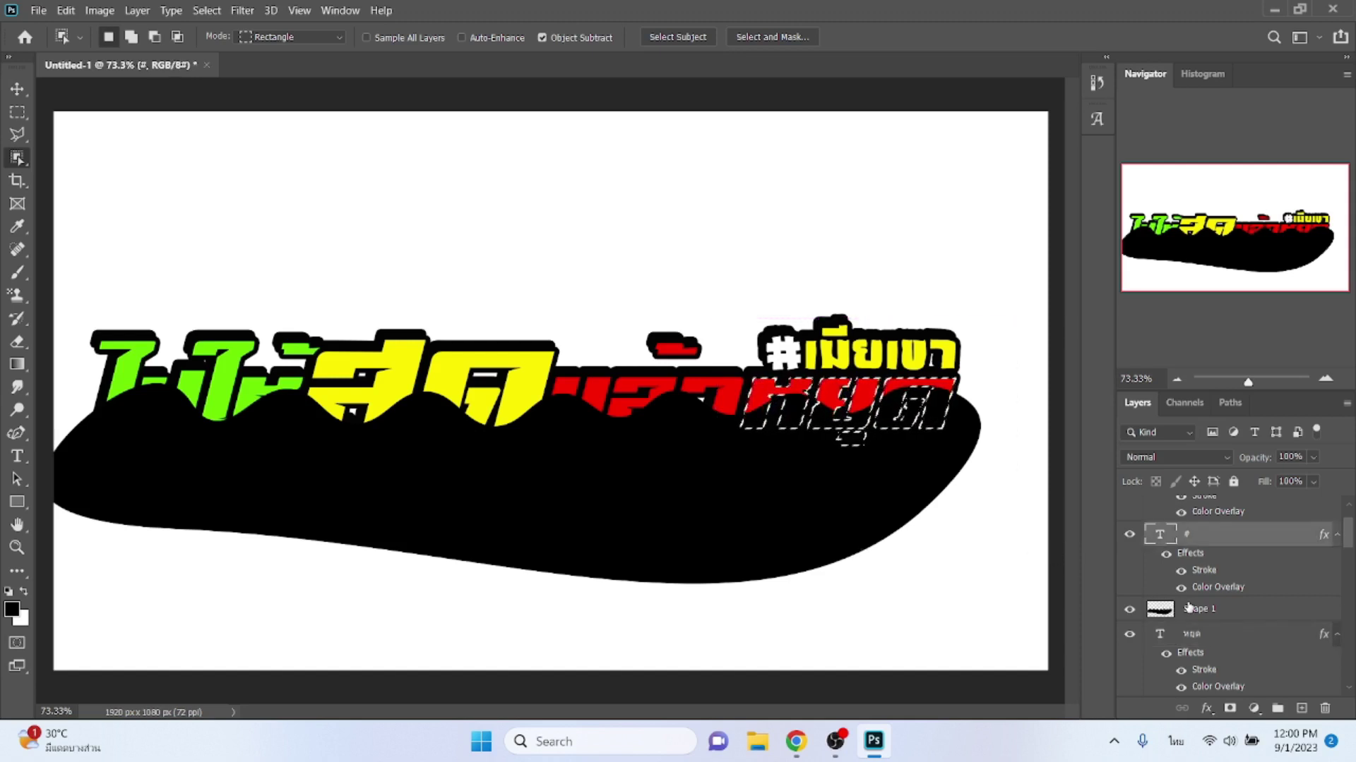
left_click(1197, 611)
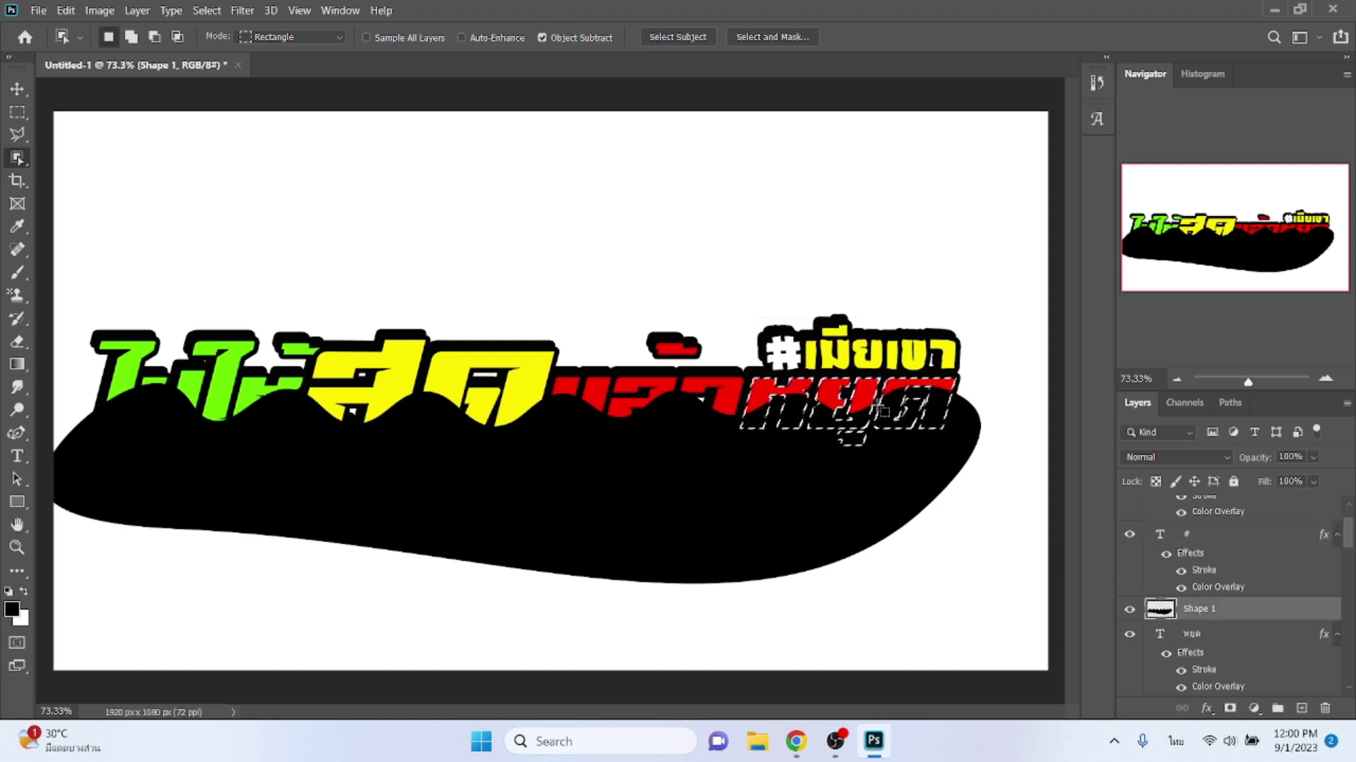
right_click(881, 404)
left_click(952, 520)
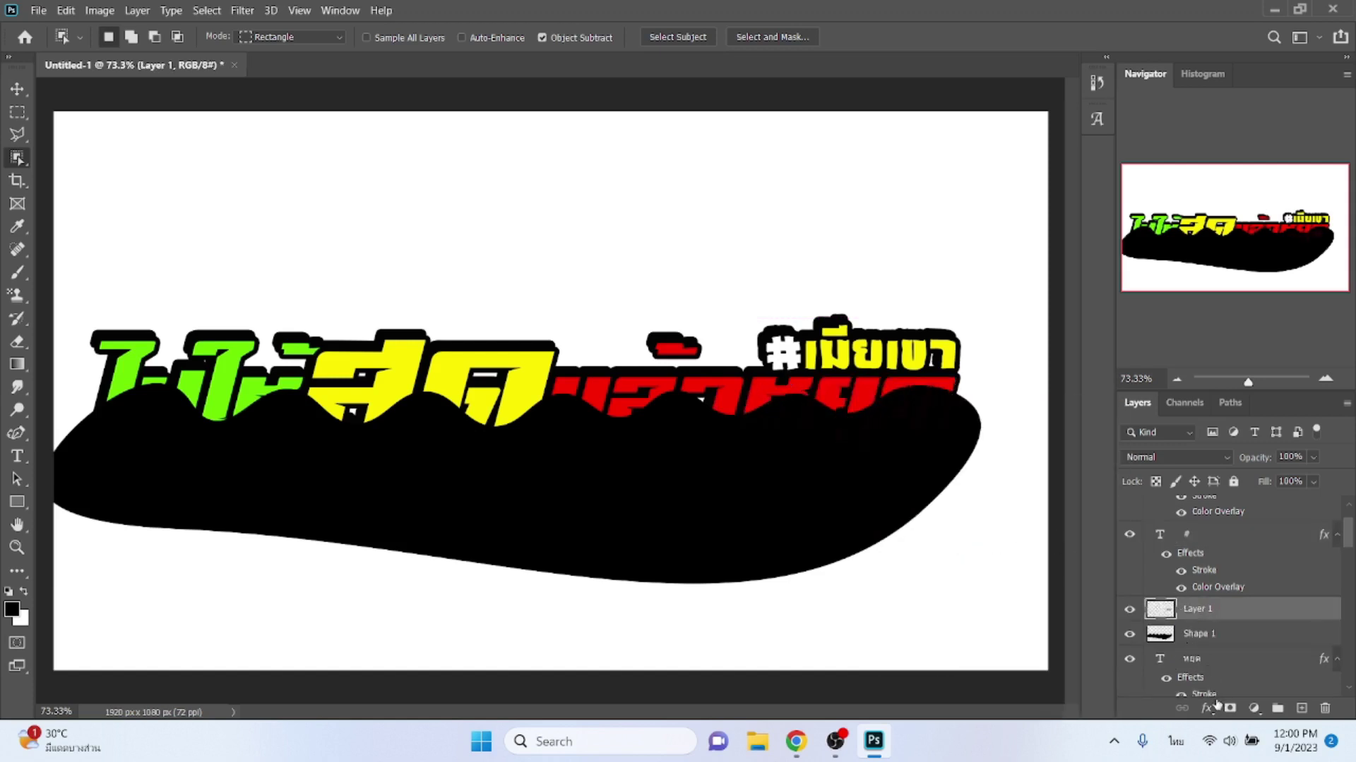
- Give Layer 1 a dark red #930202 Color Overlay sampled from the text
left_click(1209, 707)
left_click(1218, 640)
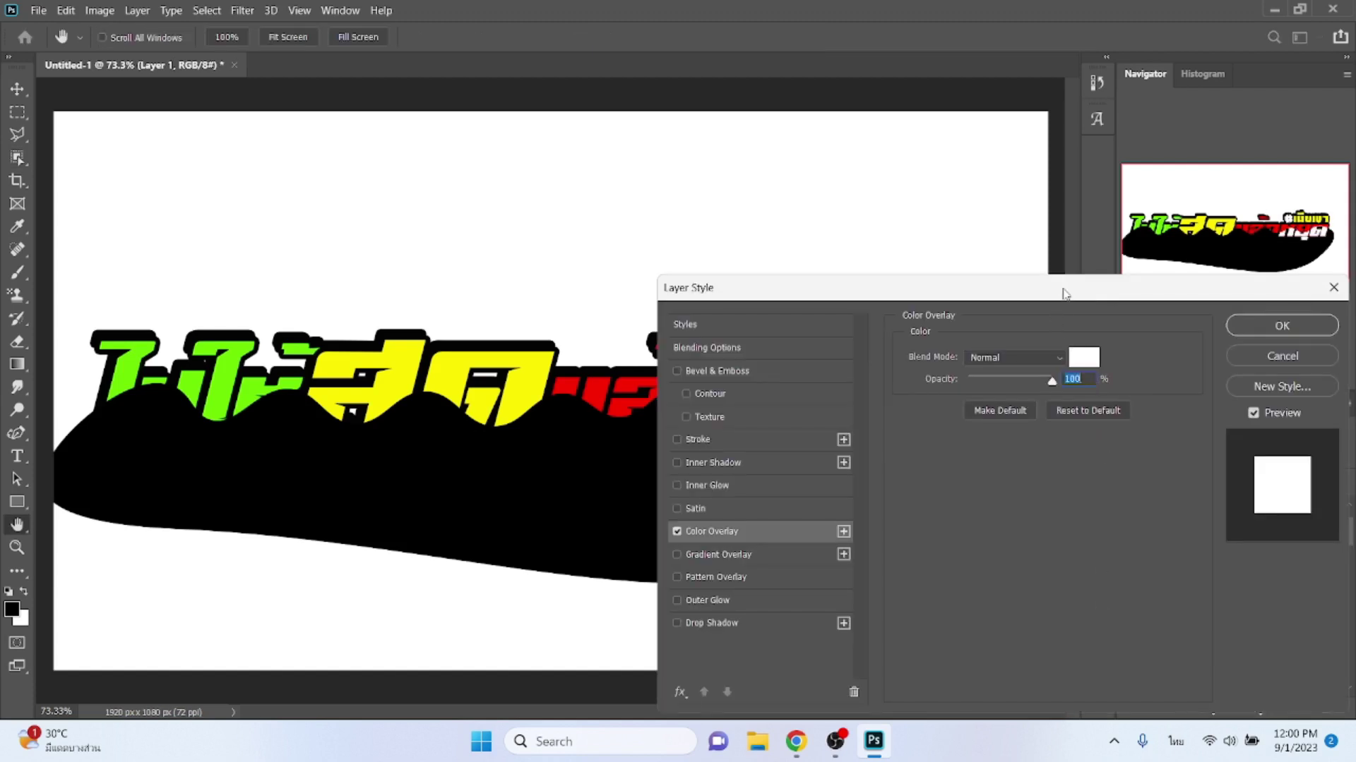
left_click_drag(1066, 293, 1095, 444)
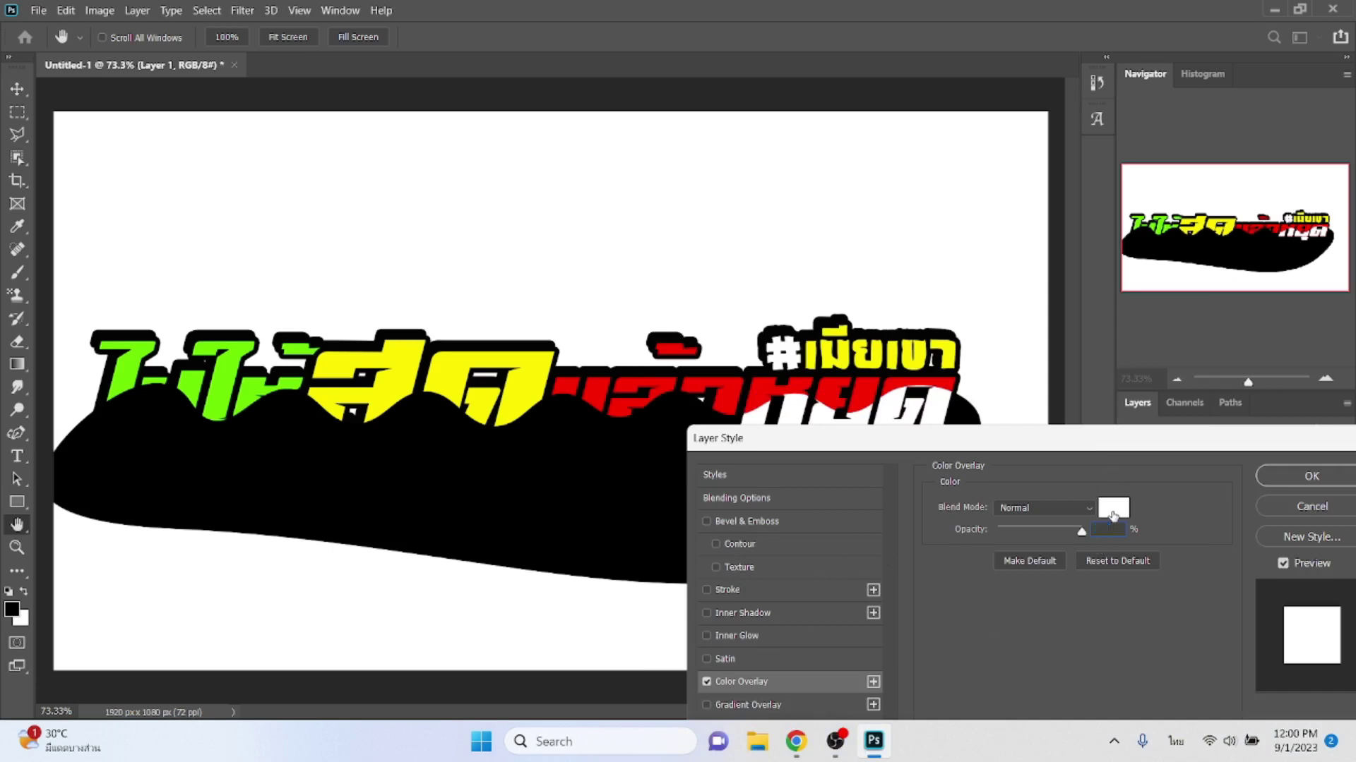
left_click(1114, 508)
left_click(765, 388)
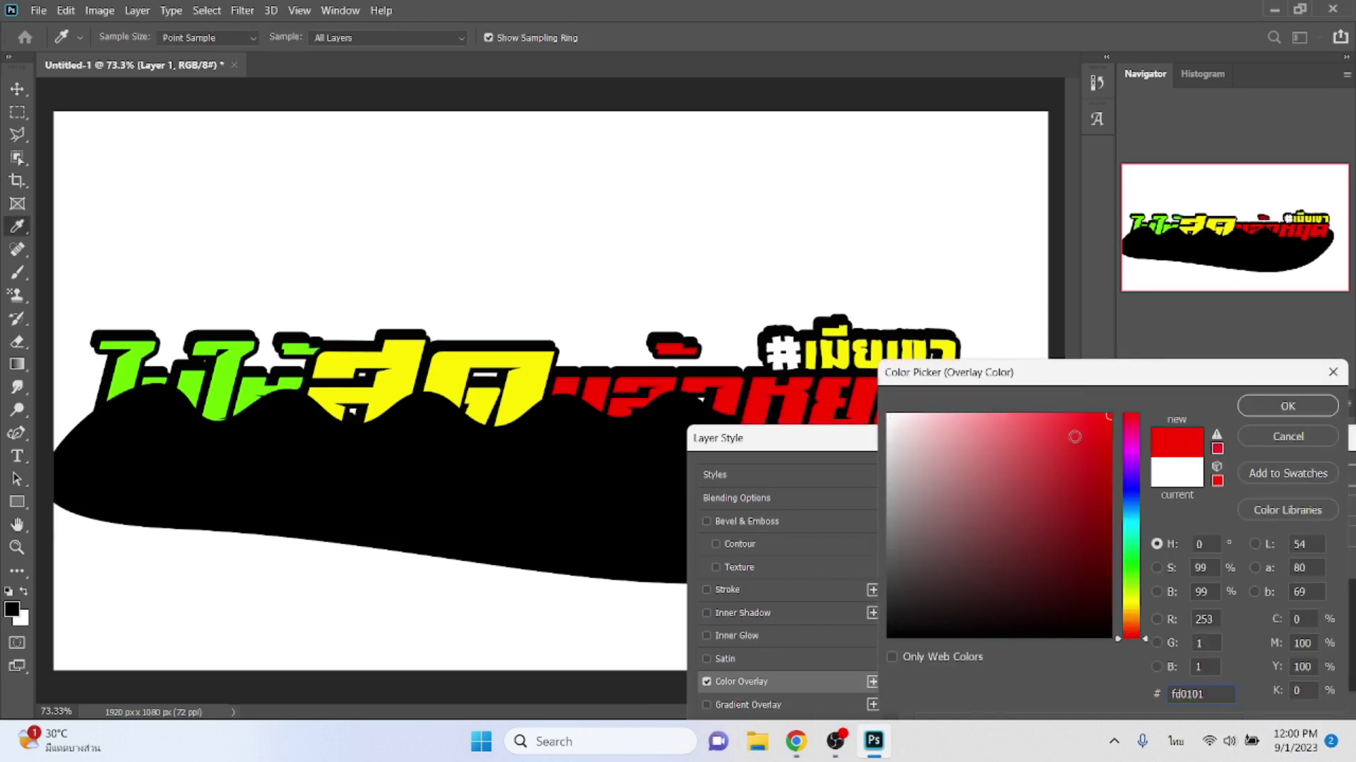
left_click(1111, 508)
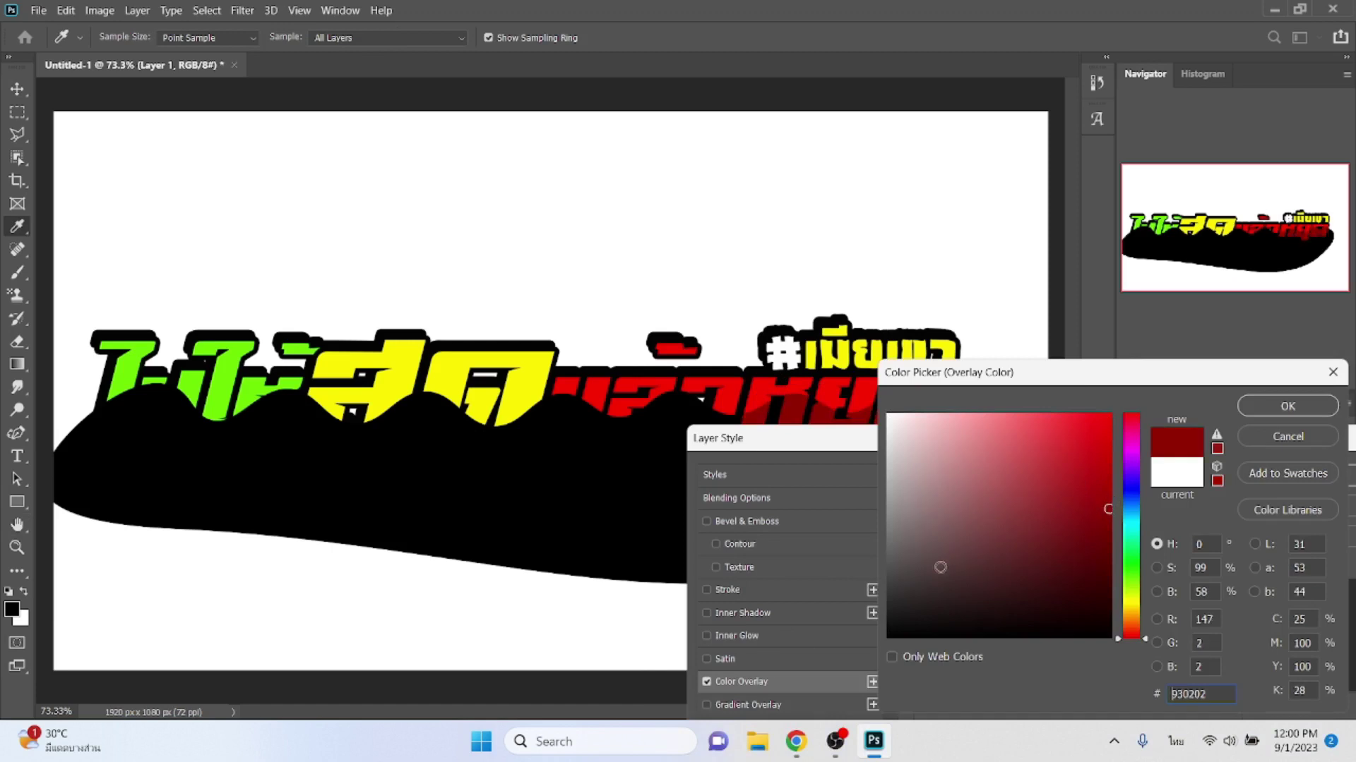
key("Return")
- Add a 4 px inside stroke in canvas-sampled red and apply the style
left_click(734, 590)
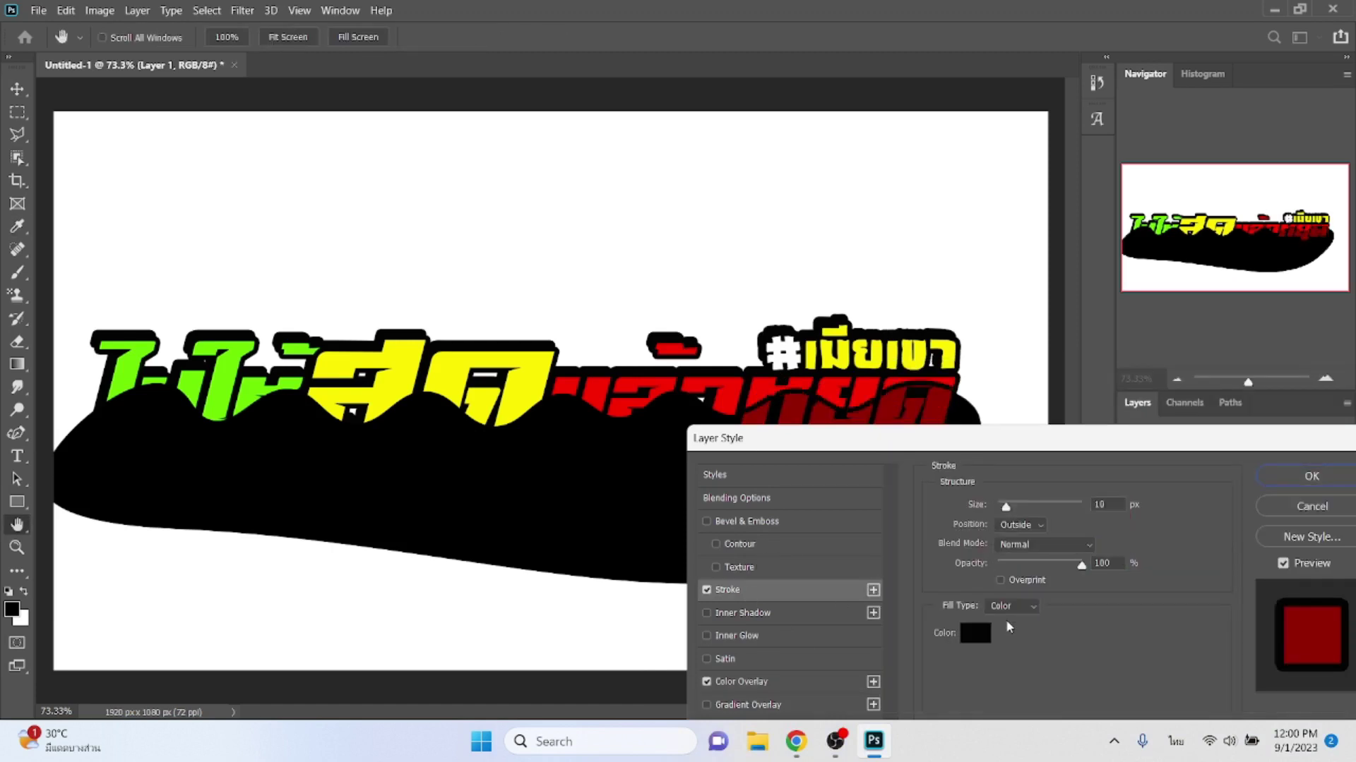
left_click(1033, 533)
left_click(1022, 542)
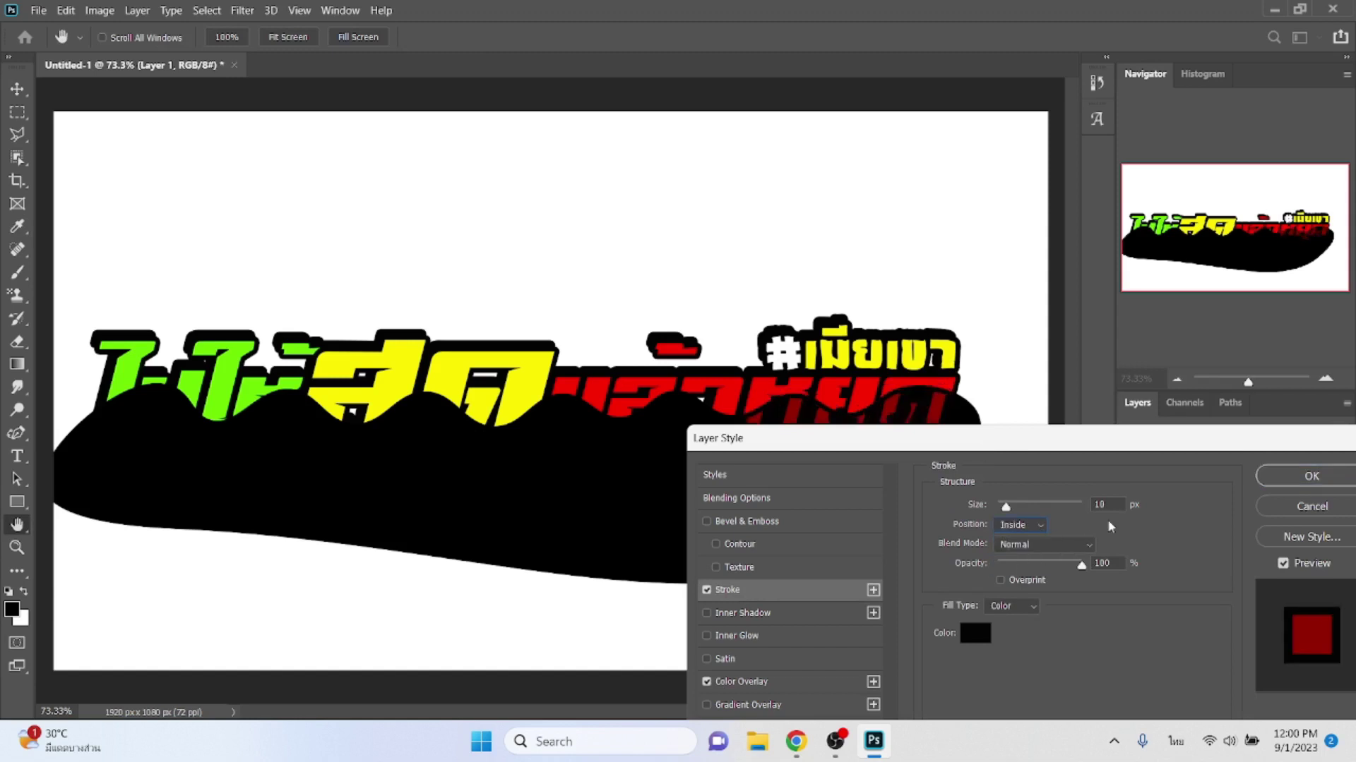
left_click(975, 635)
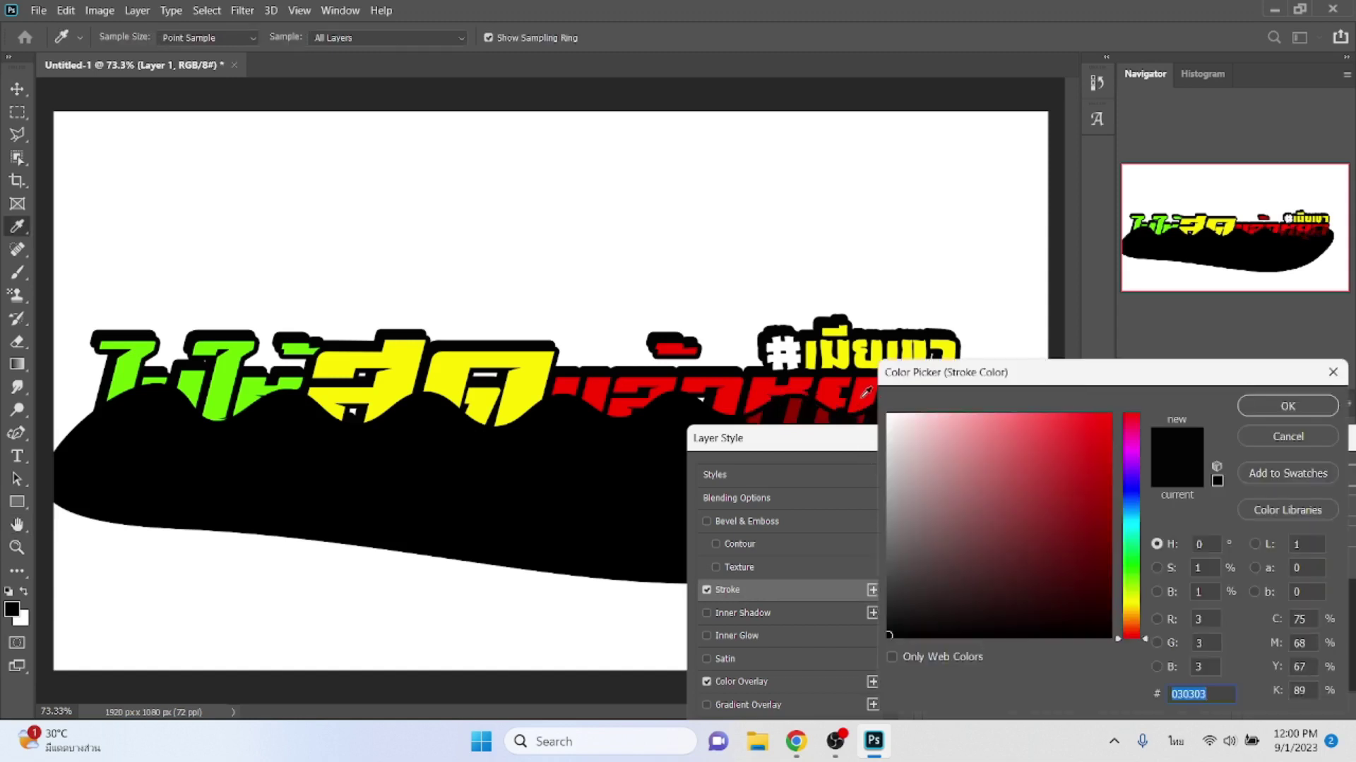
left_click(862, 395)
key("Return")
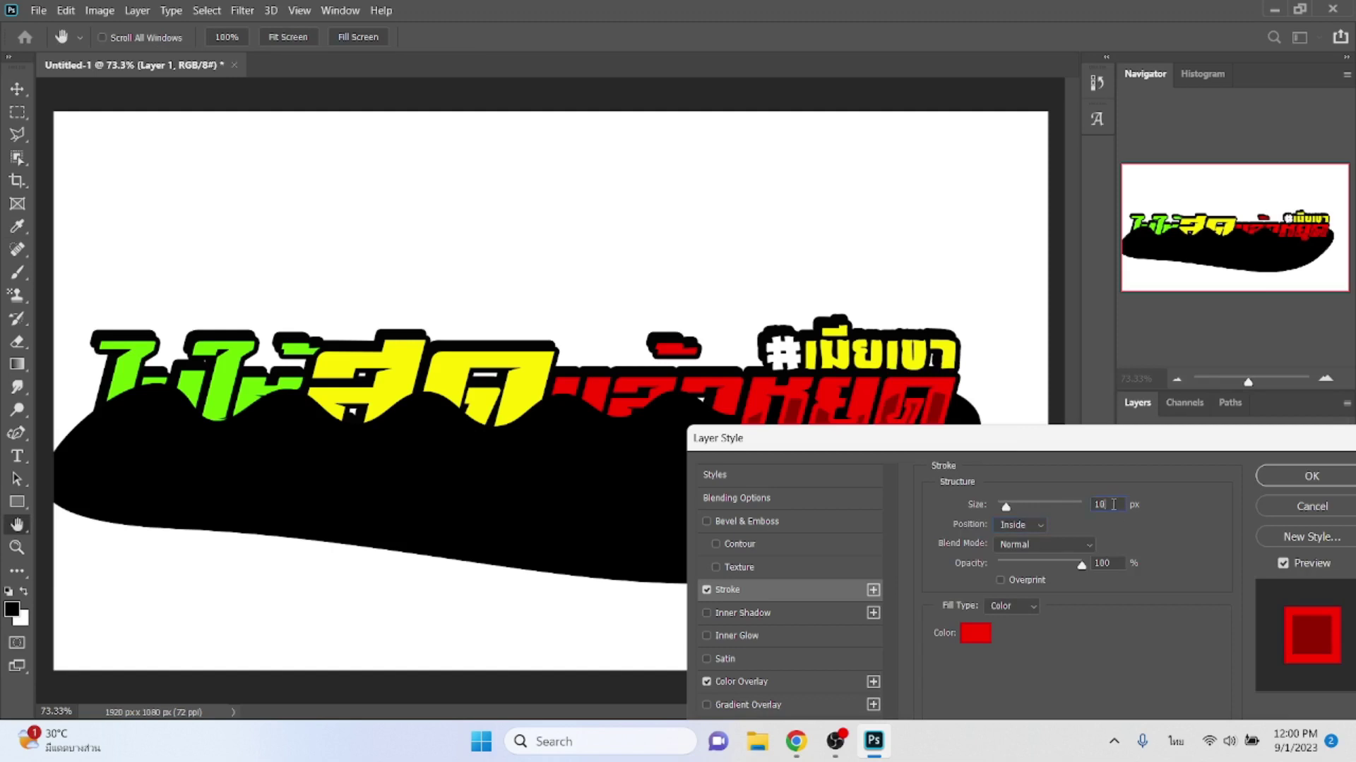
key("Down")
key("Down")
key("Down")
key("Down")
key("Down")
key("Down")
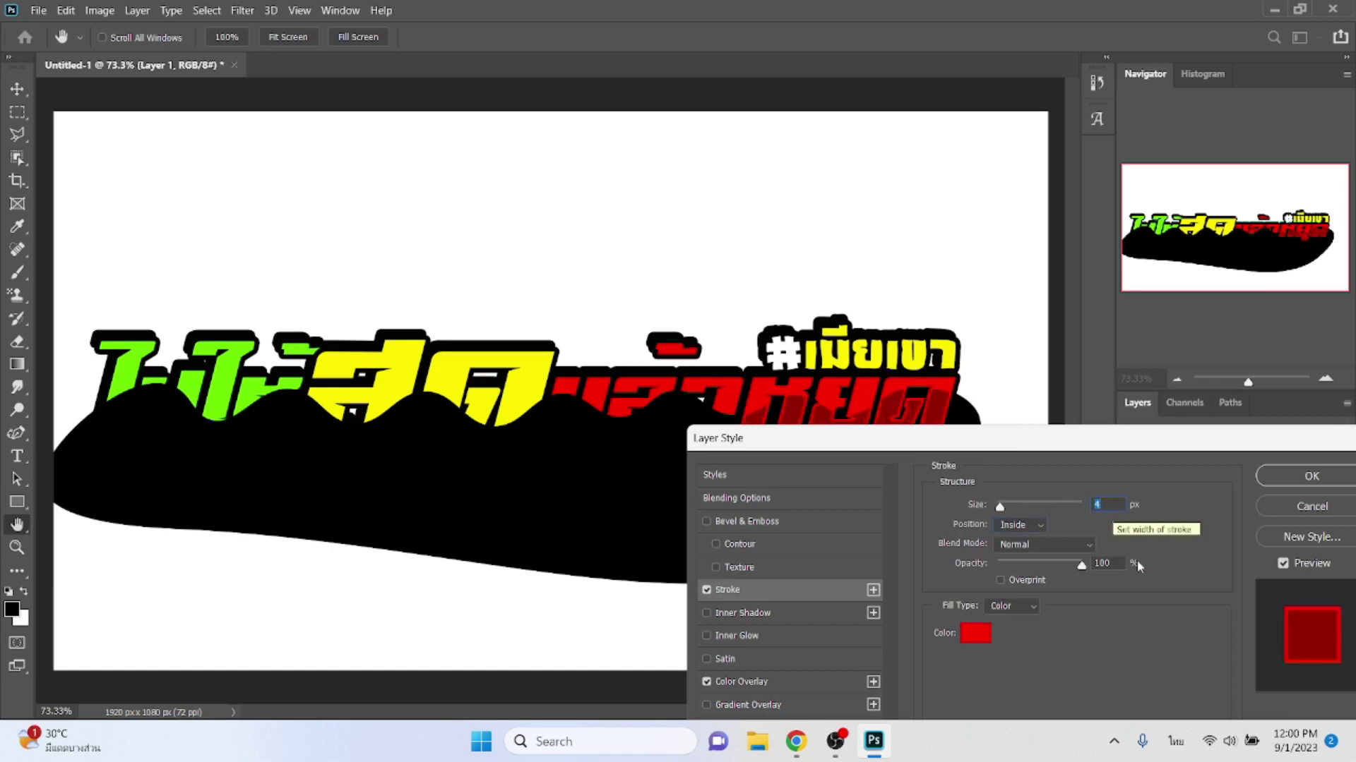
key("Return")
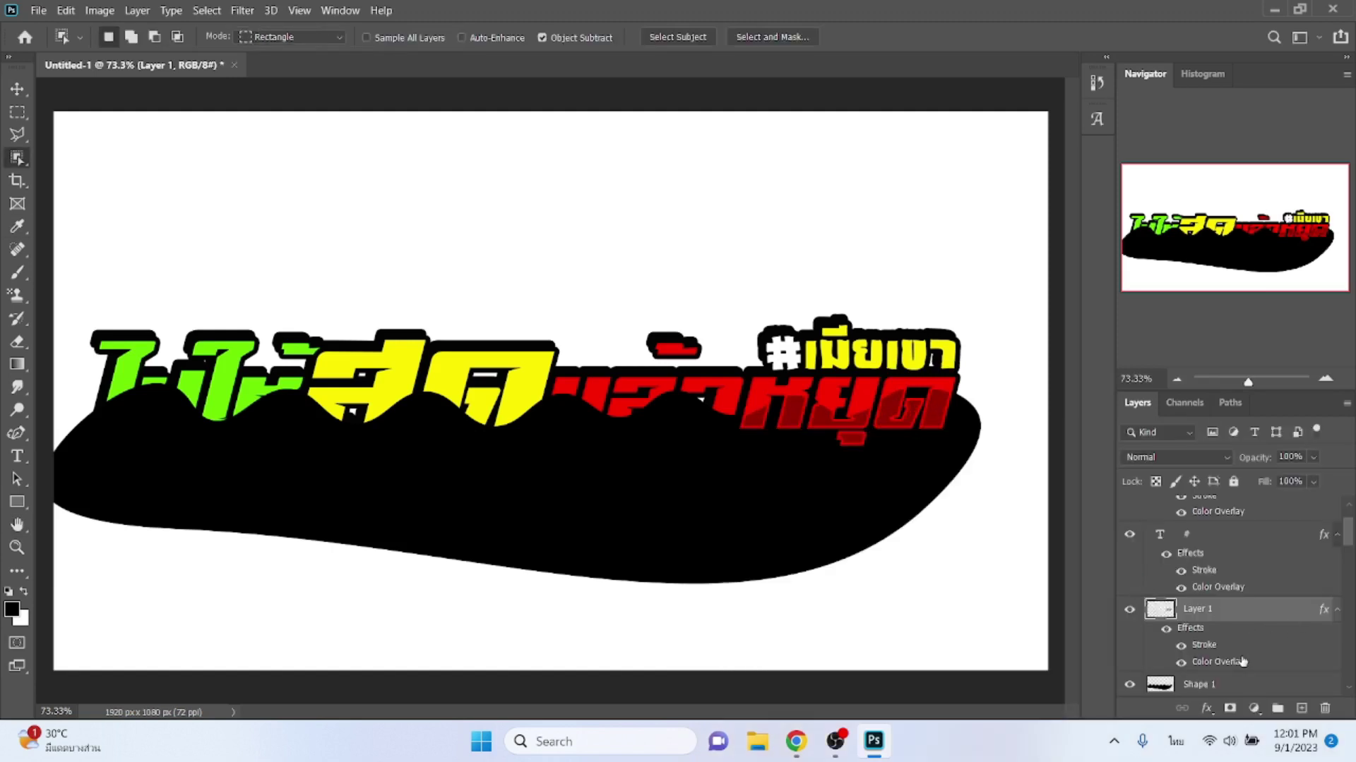
scroll(1223, 661, "down", 2)
- Object-select the area around แล้ว and cut that part of the Shape 1 backing onto Layer 2
scroll(1223, 661, "down", 2)
left_click(1225, 640)
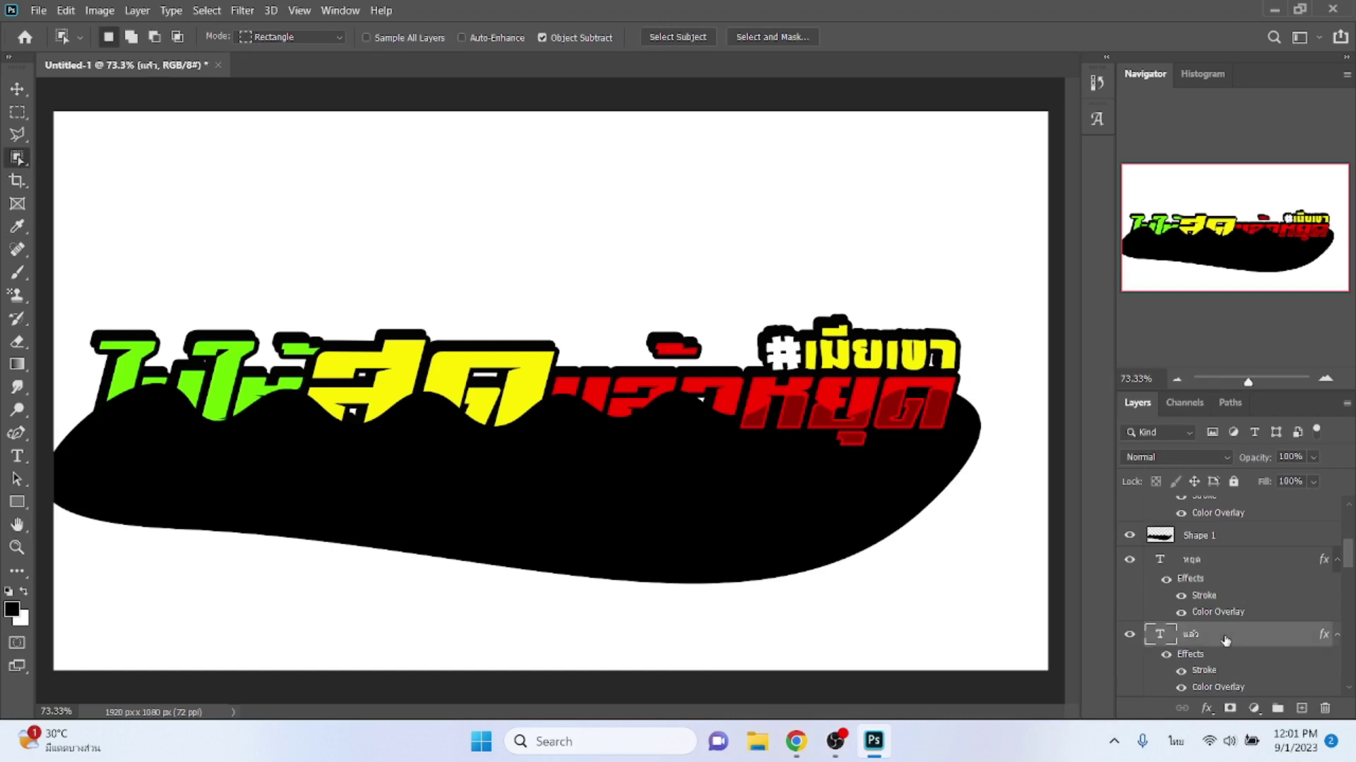
left_click_drag(480, 297, 781, 506)
left_click(1196, 537)
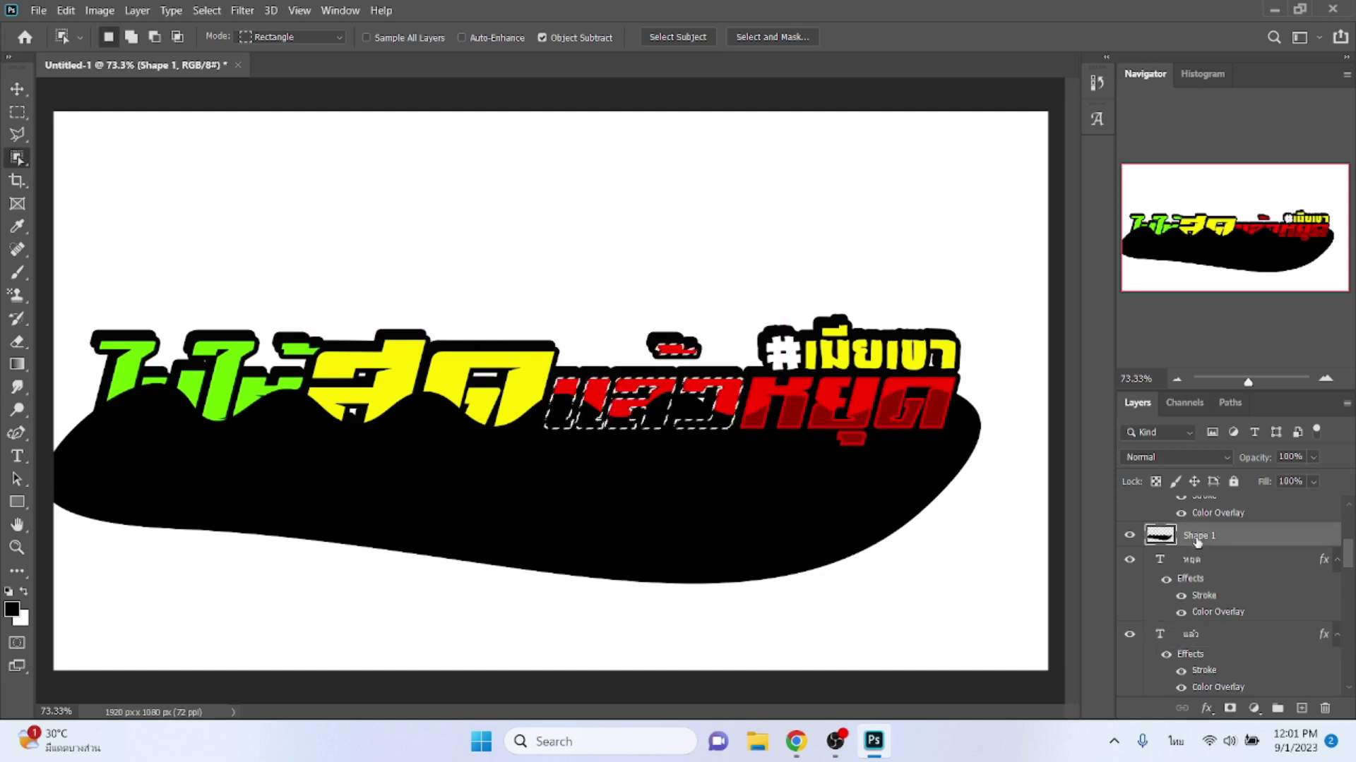
right_click(733, 416)
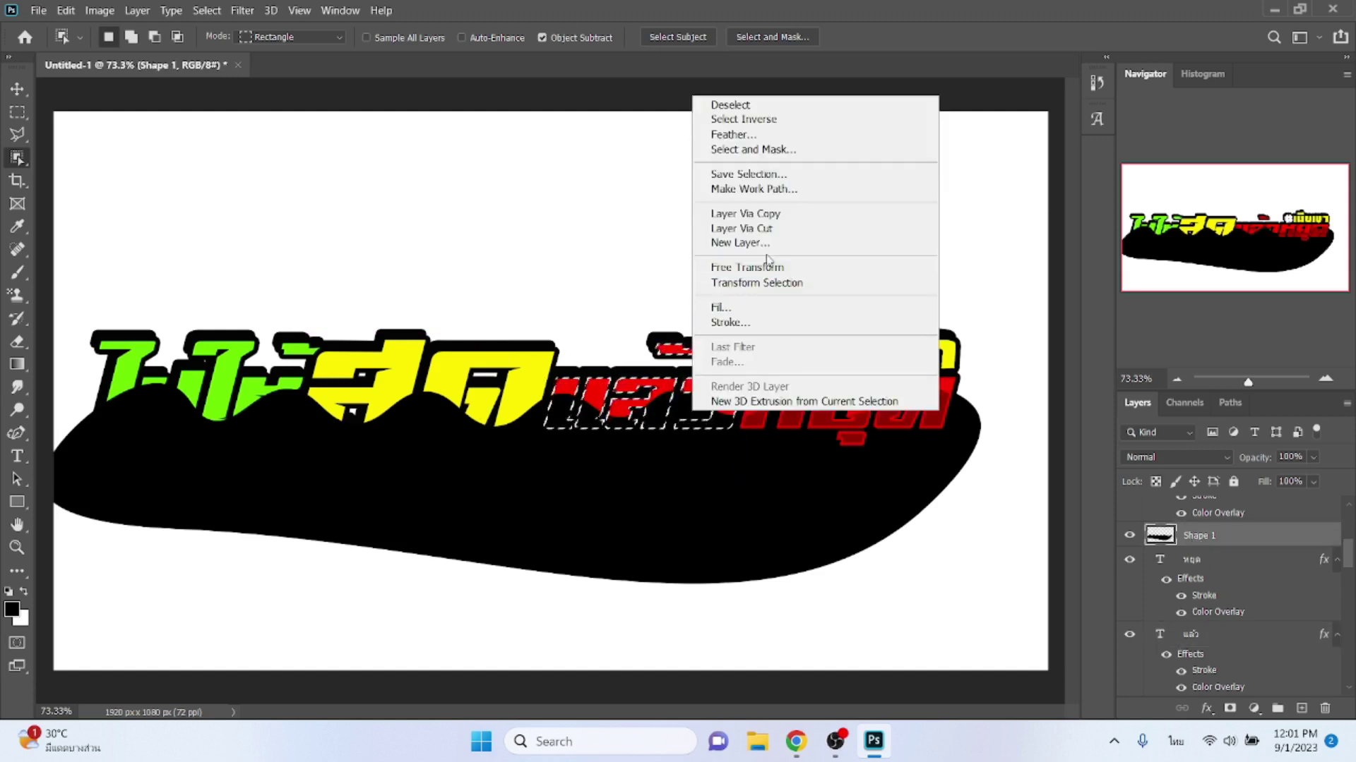
left_click(745, 228)
- Give Layer 2 a Stroke and a red Color Overlay so แล้ว matches หยุด
left_click(1191, 702)
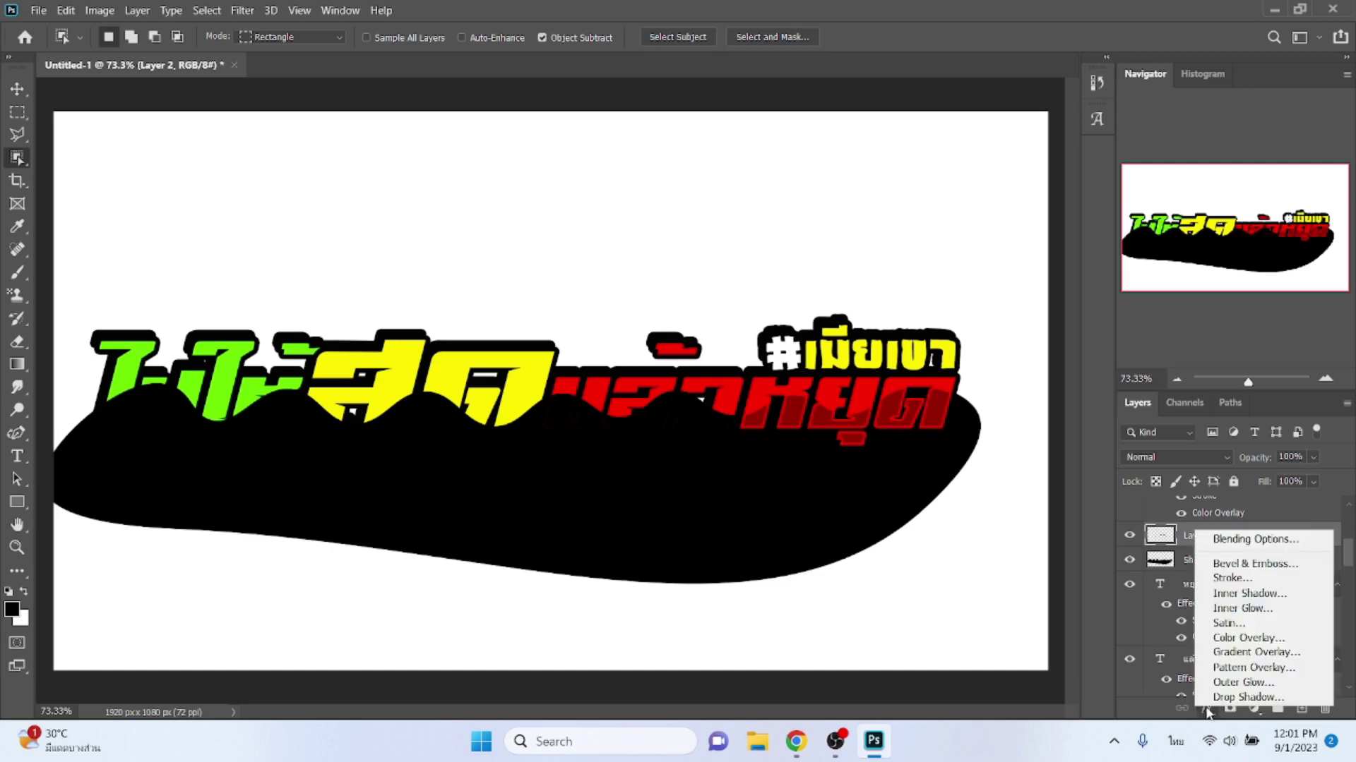
left_click(1213, 583)
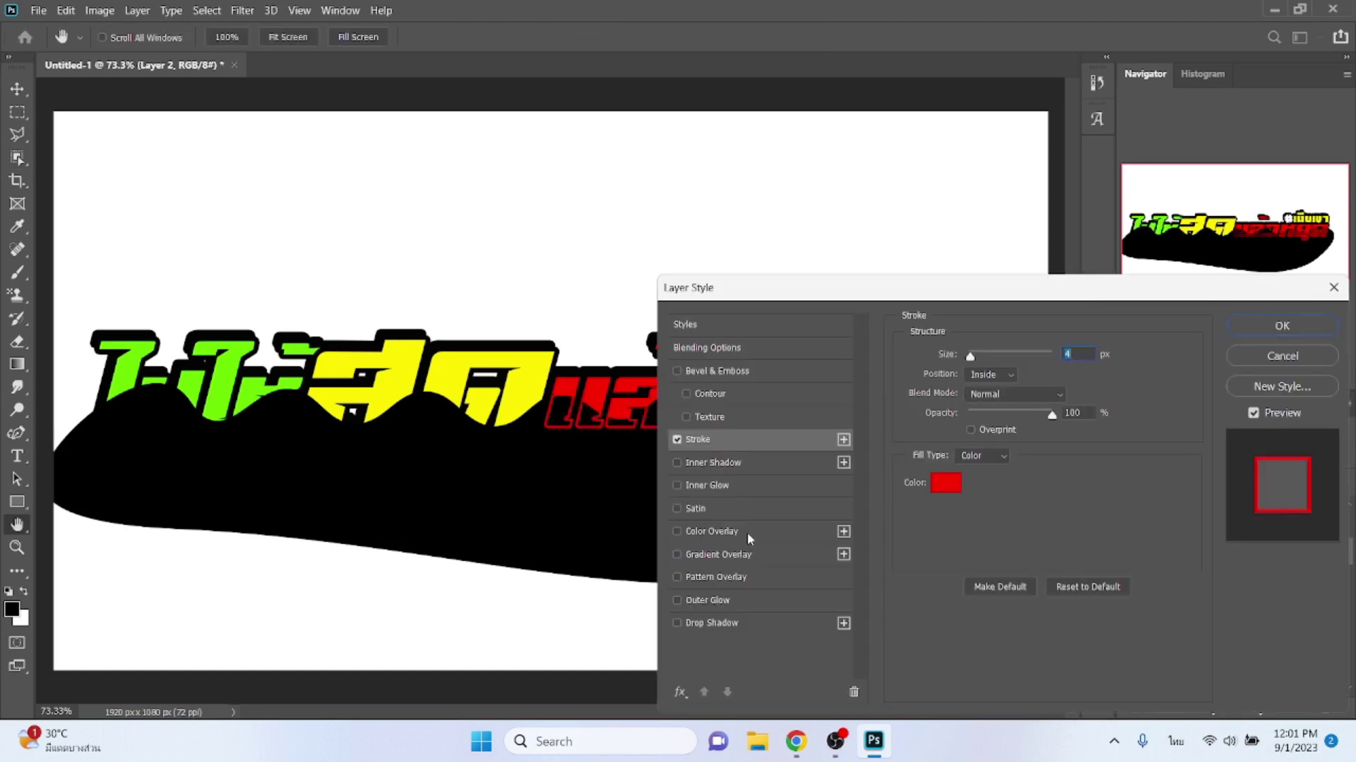
left_click(706, 531)
key("Return")
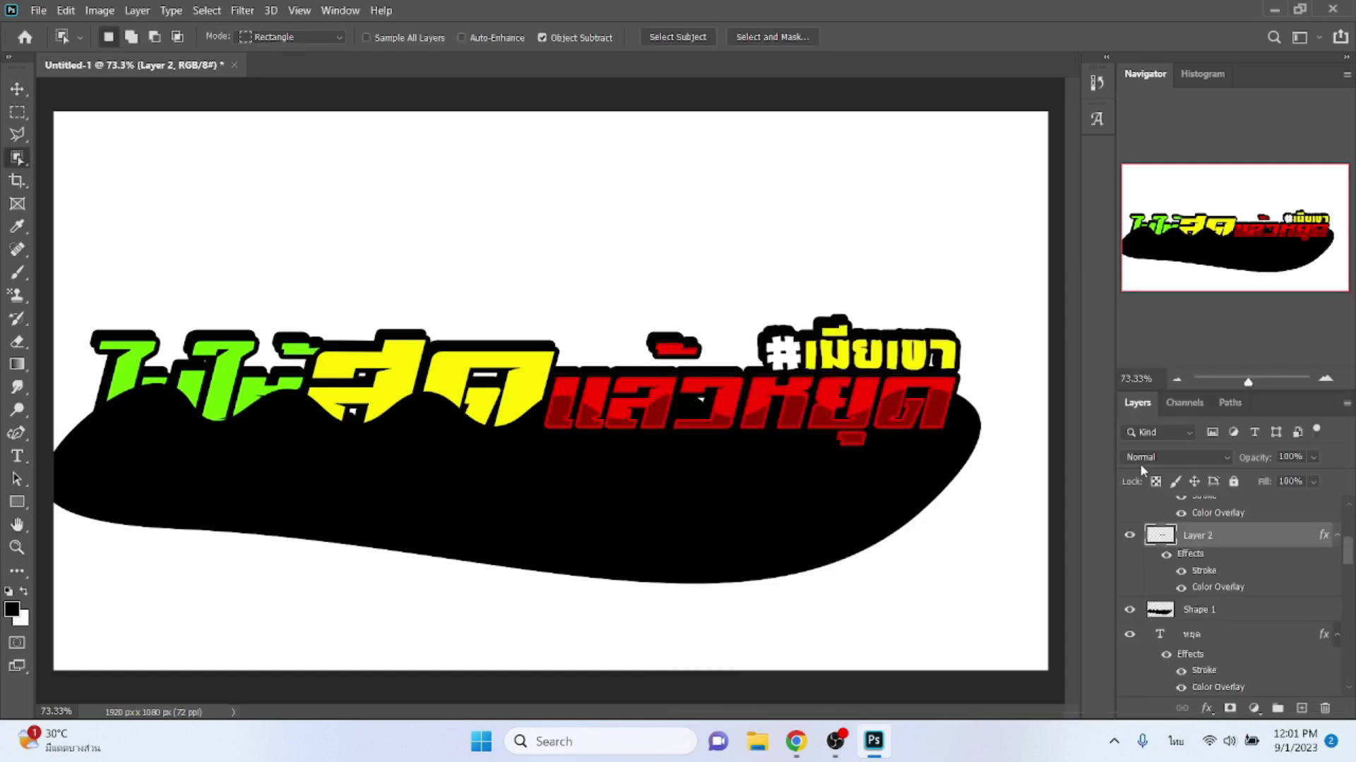
- Object-select the area around สุด and cut that part of the Shape 1 backing onto Layer 3
scroll(1210, 640, "down", 3)
left_click(1210, 640)
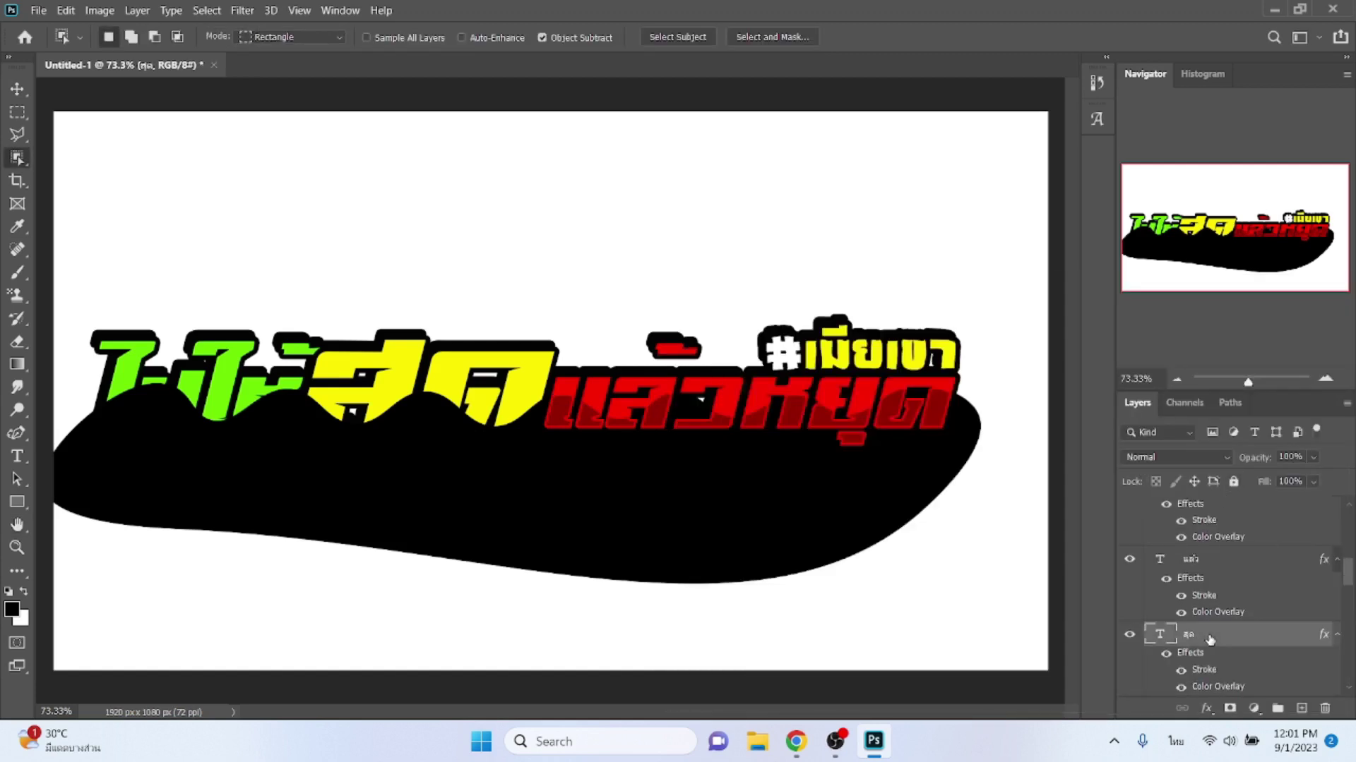
mouse_move(249, 280)
left_mouse_down()
mouse_move(528, 575)
mouse_move(575, 545)
left_mouse_up()
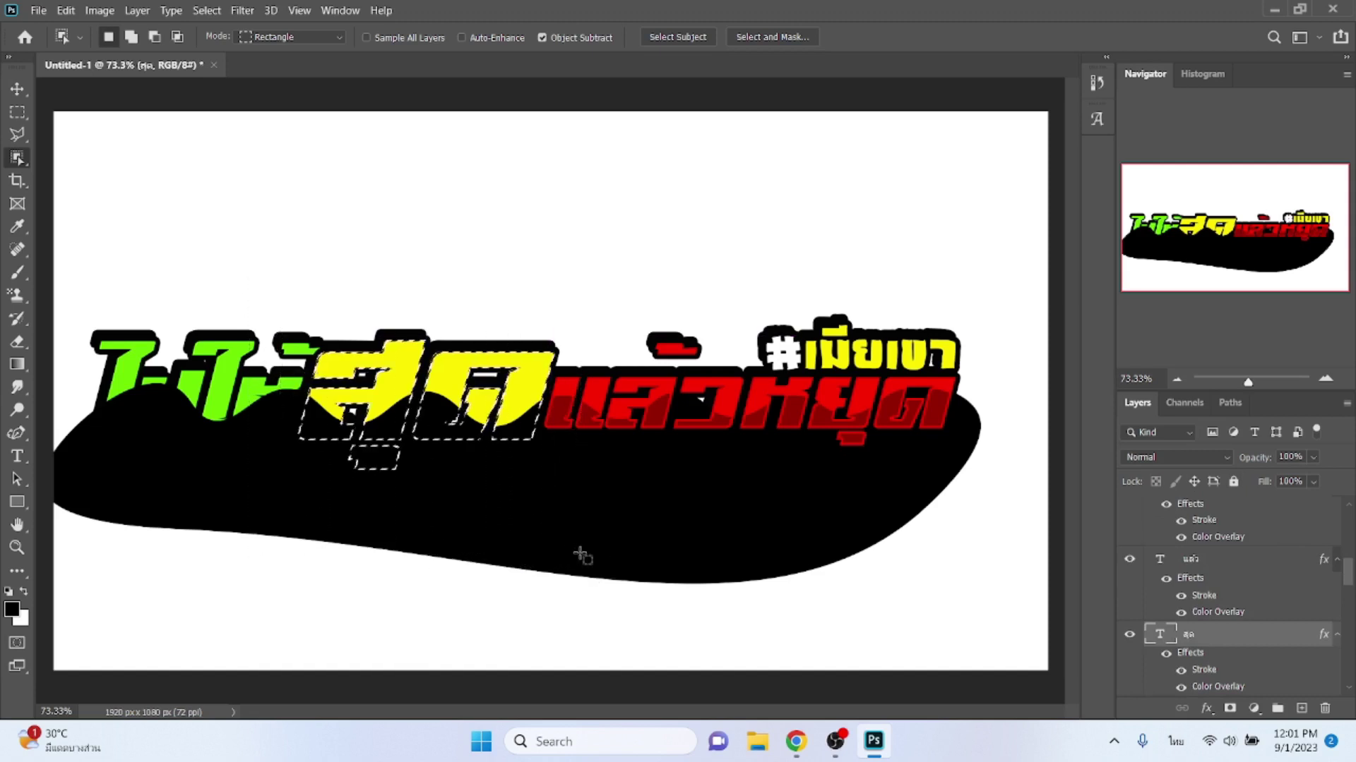
scroll(1243, 657, "up", 2)
scroll(1215, 635, "up", 1)
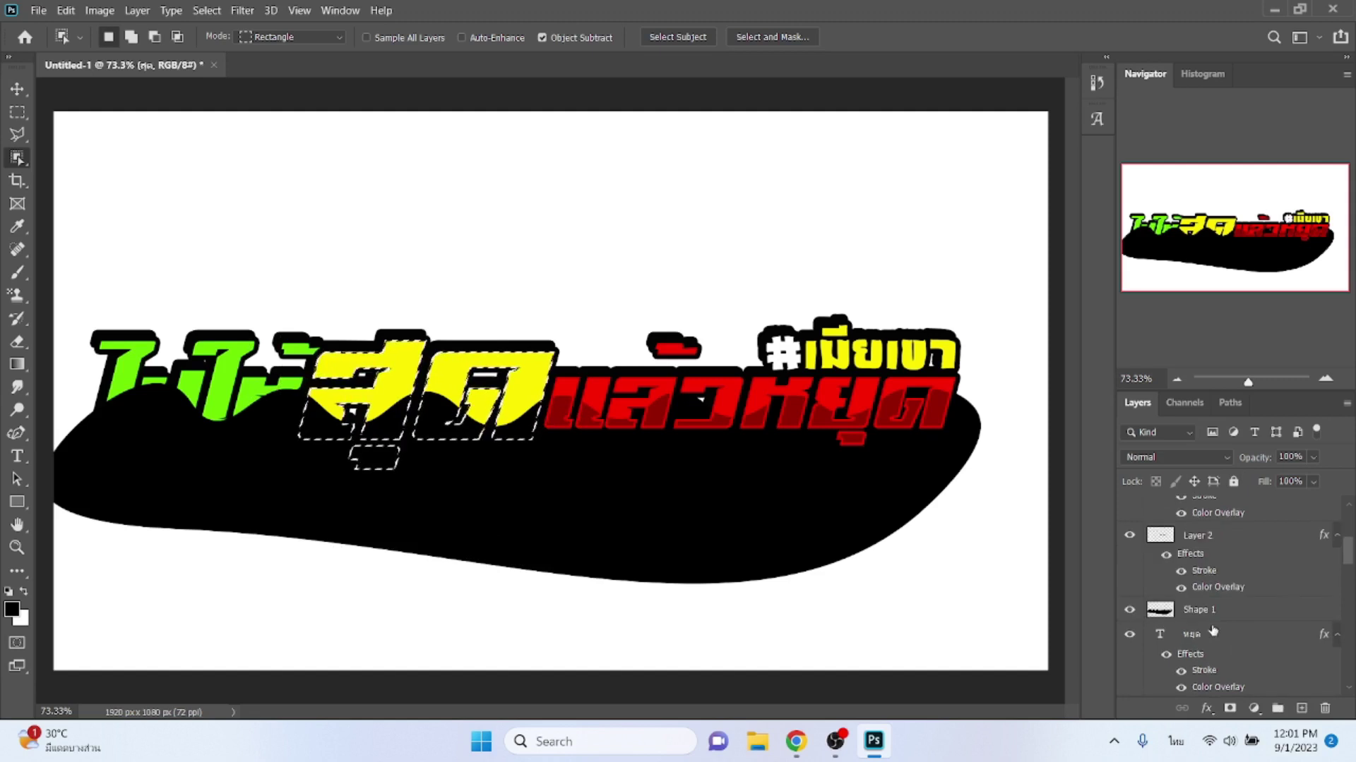
left_click(1191, 612)
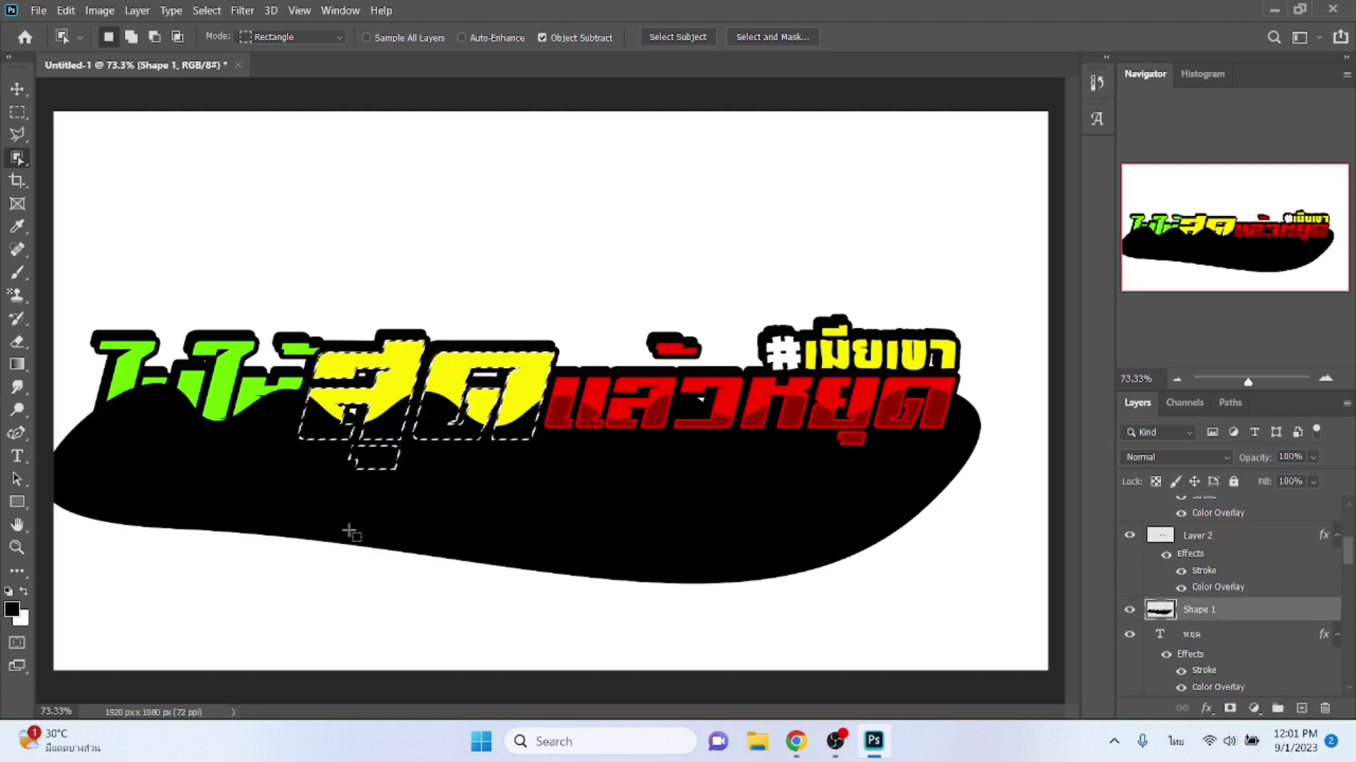
right_click(366, 422)
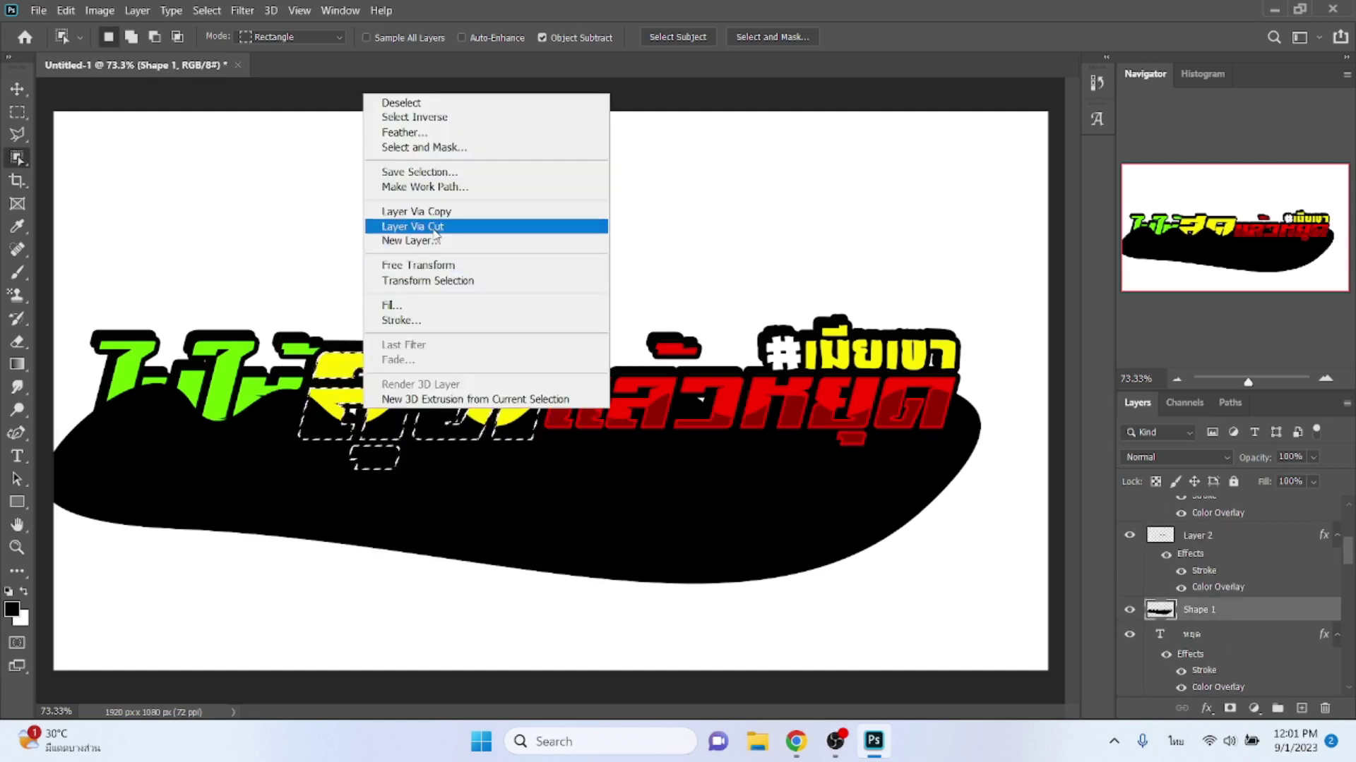
left_click(412, 226)
- Add an orange fc9b03 Color Overlay to Layer 3
left_click(1205, 708)
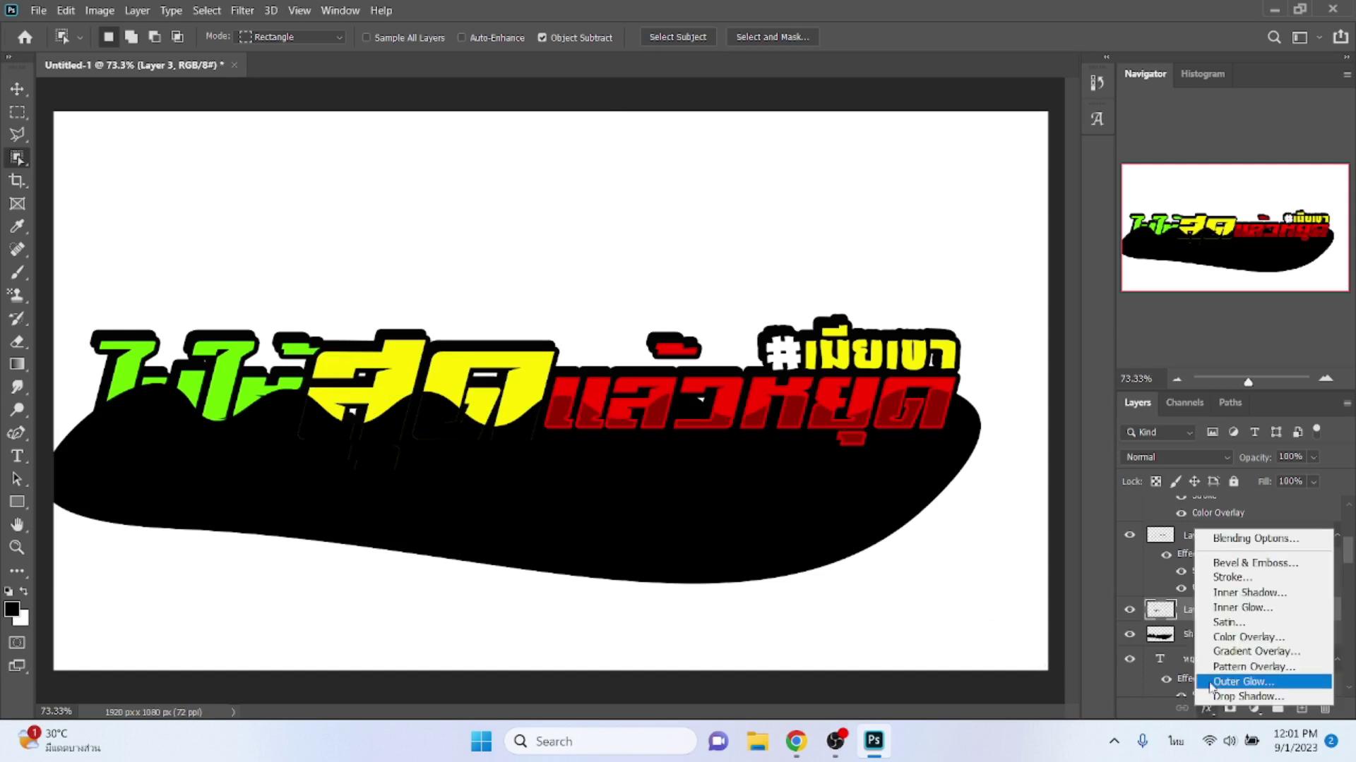
left_click(1222, 634)
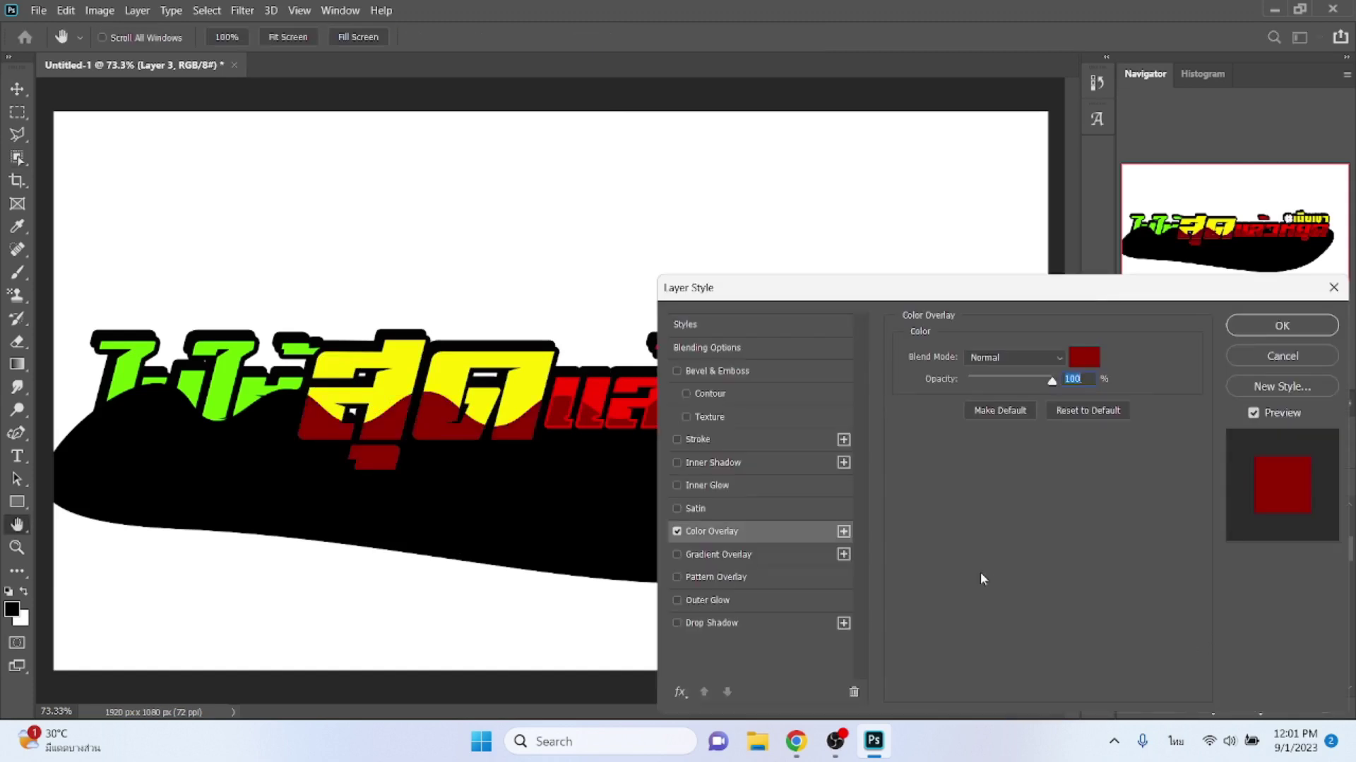
left_click(1085, 358)
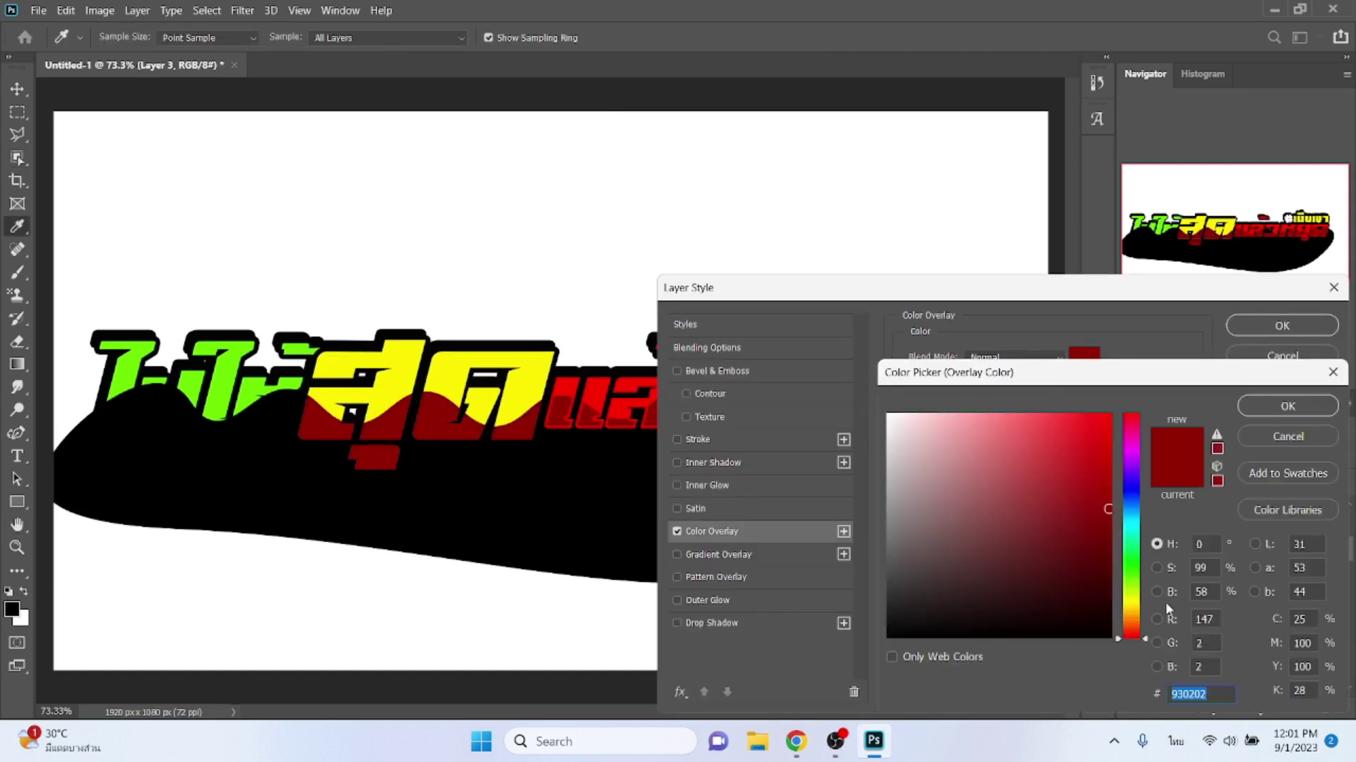
left_click(1107, 418)
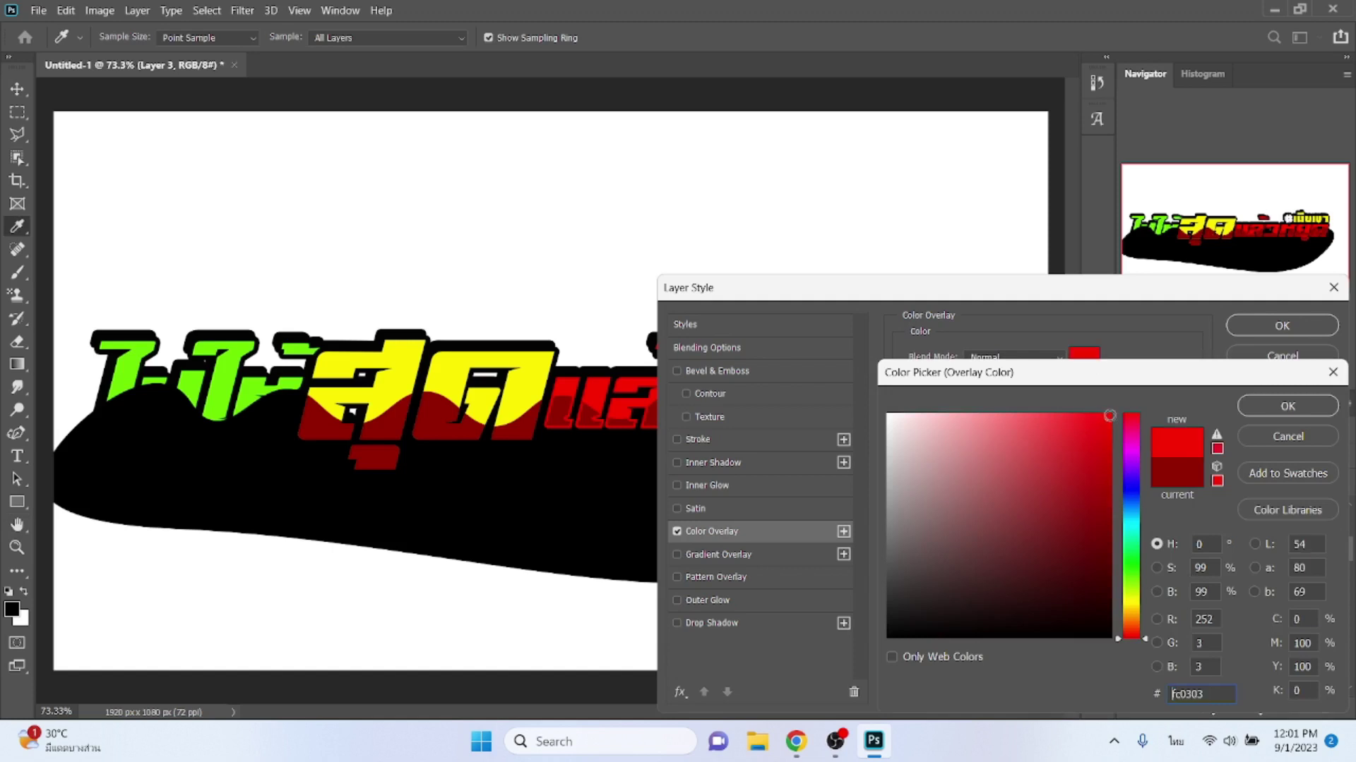
left_click(1137, 619)
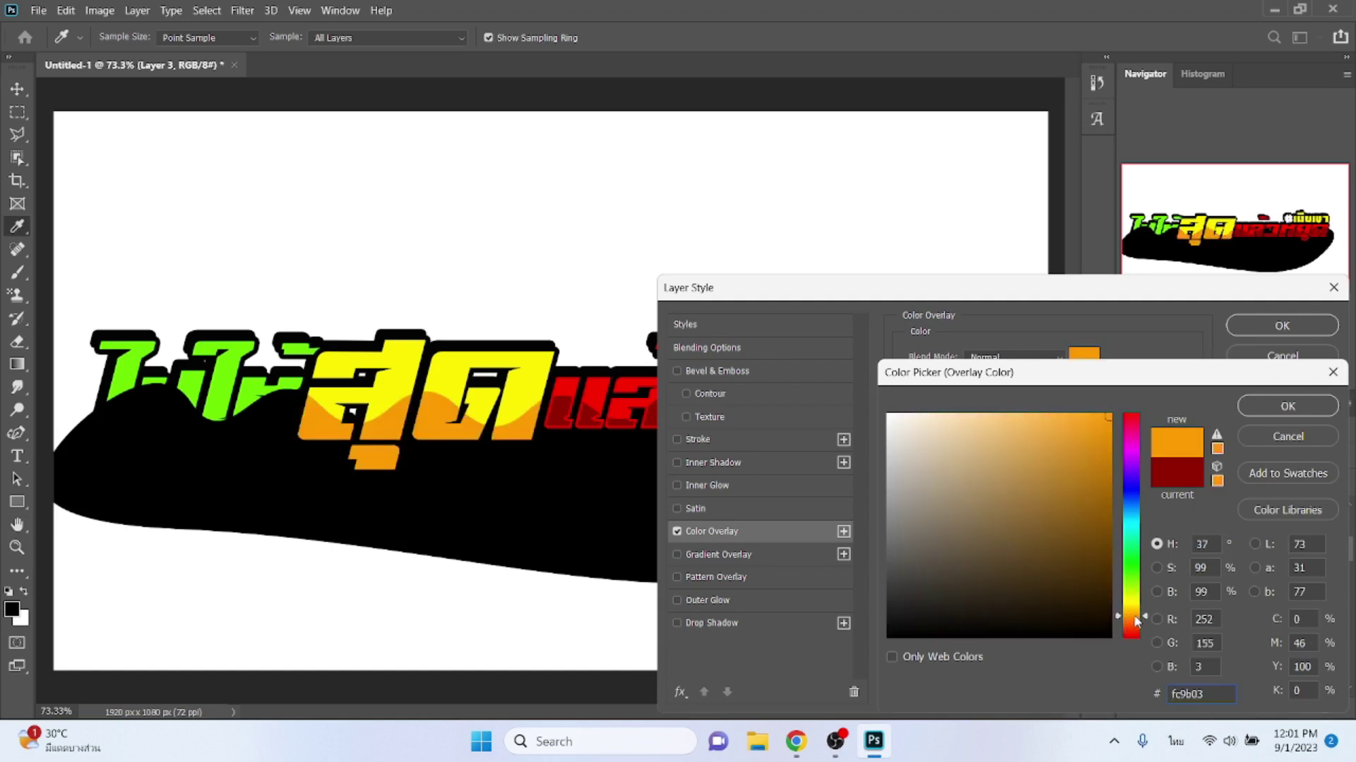
key("Return")
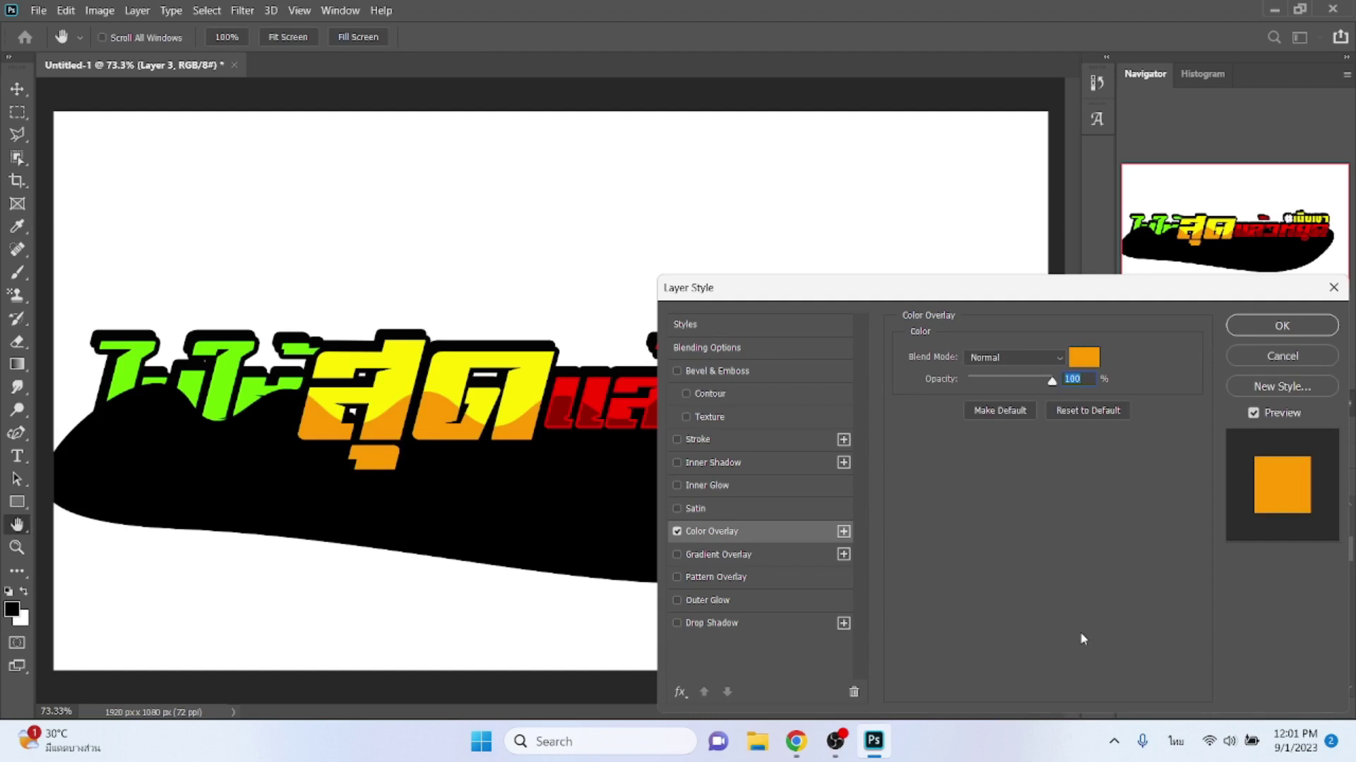
- Add a 4 px inside stroke in yellow #fdee01, sampled from the canvas text
left_click(706, 442)
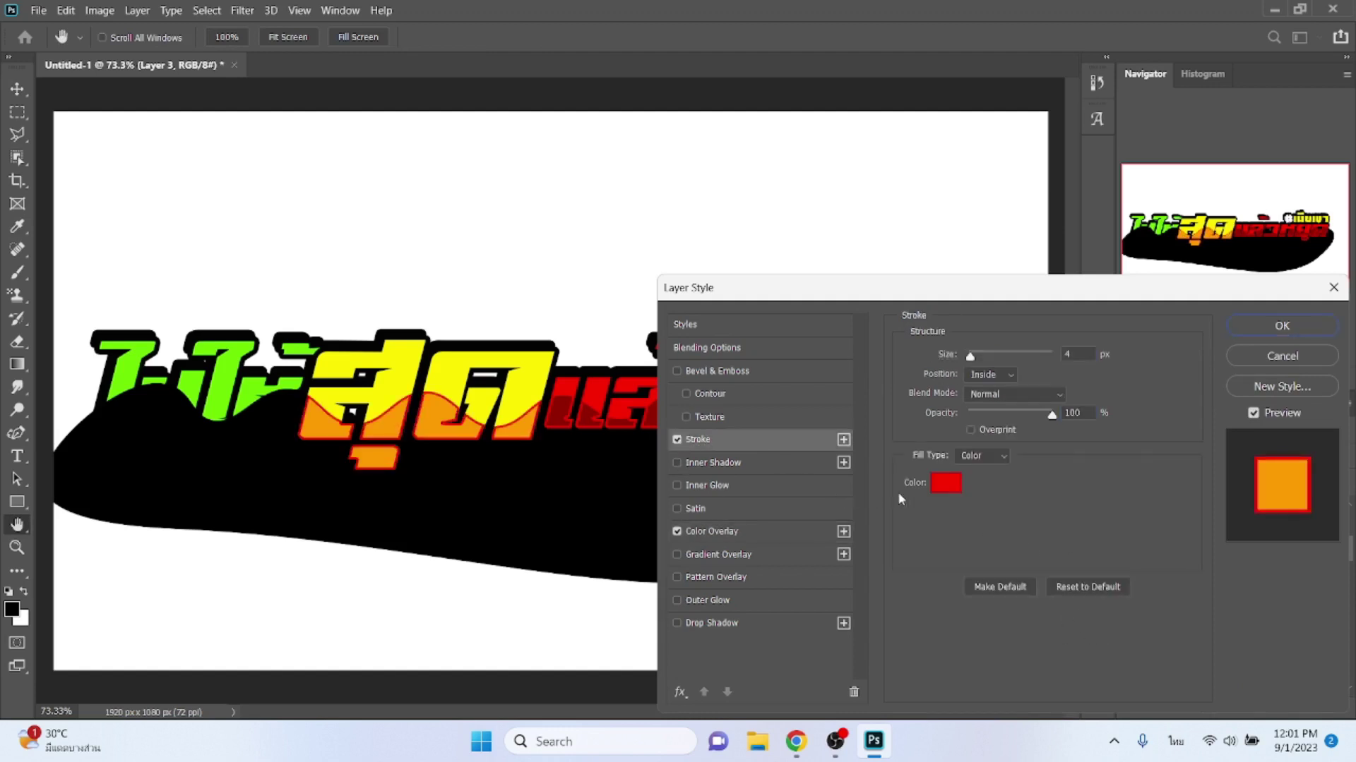
left_click(942, 484)
left_click(538, 379)
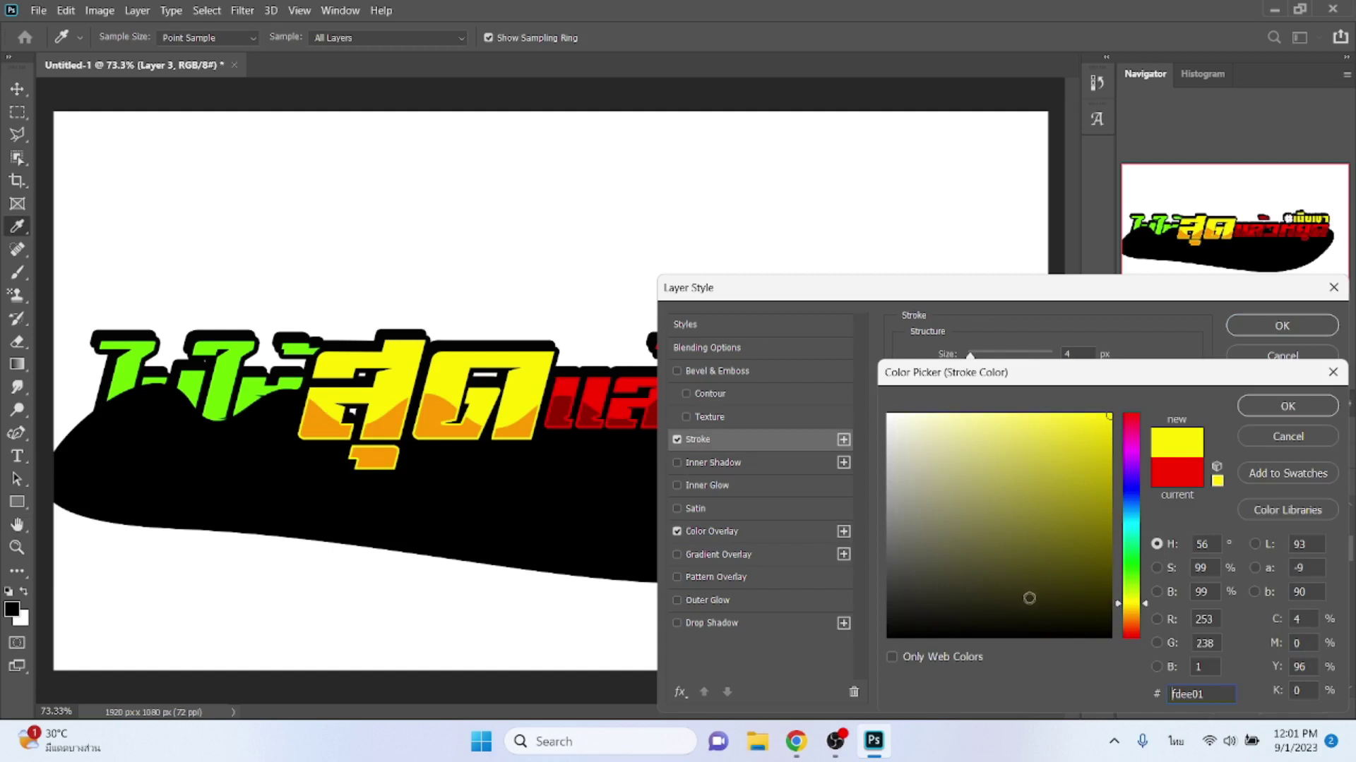
key("Return")
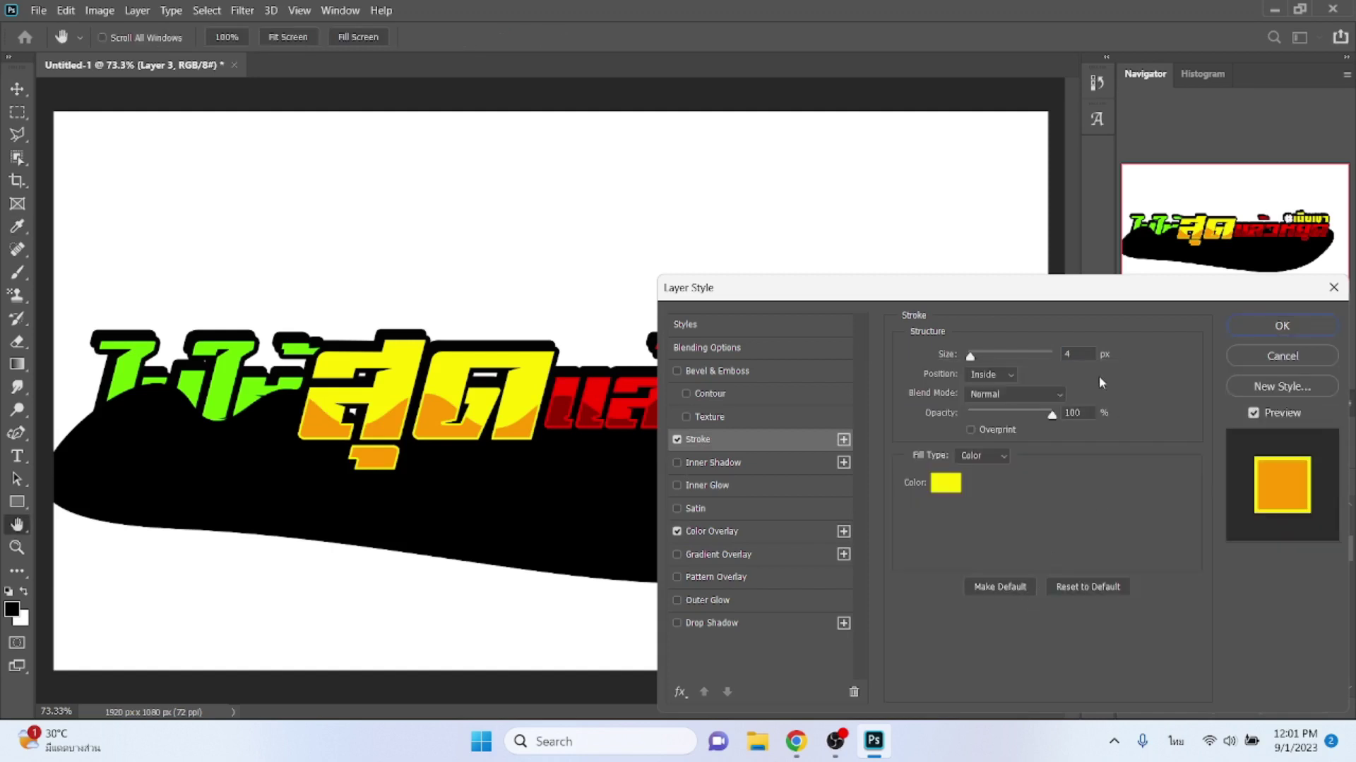
left_click(1079, 356)
key("Up")
key("Up")
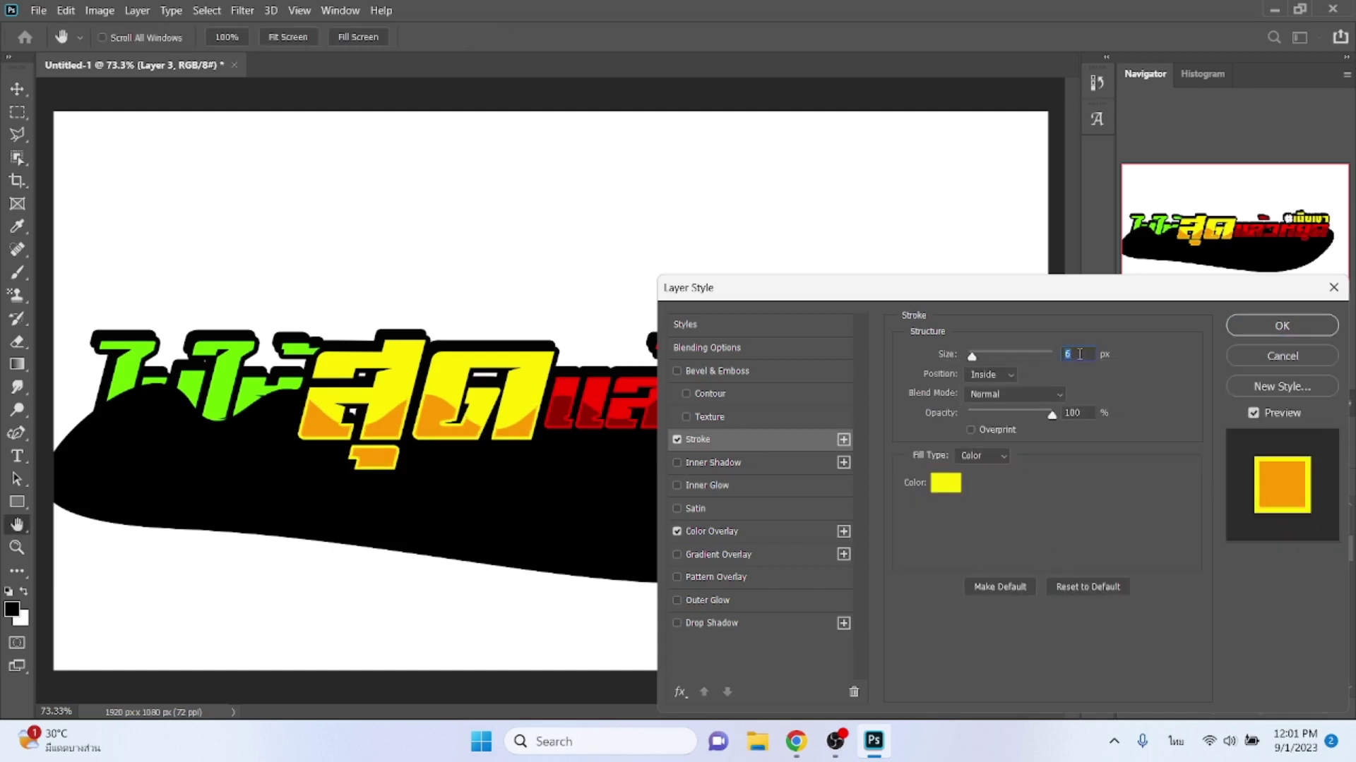
key("Down")
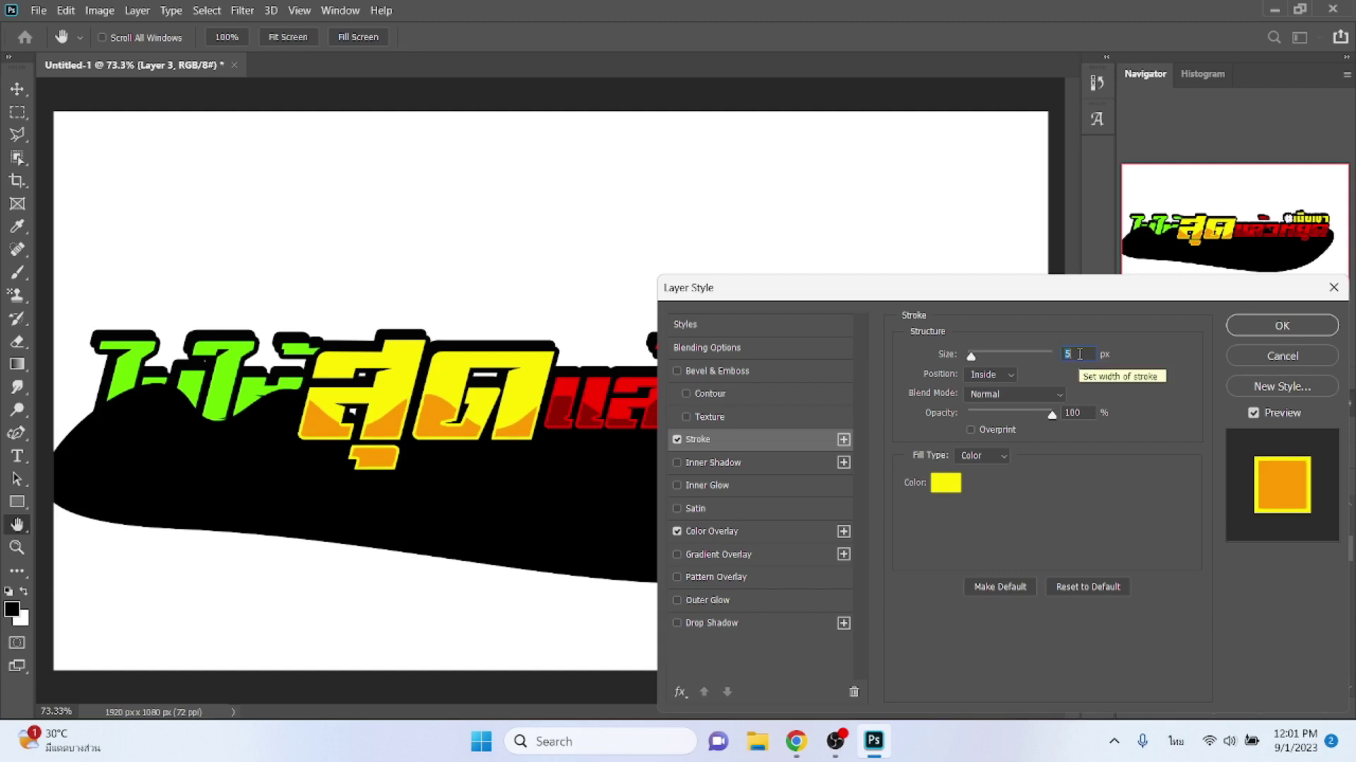
key("Down")
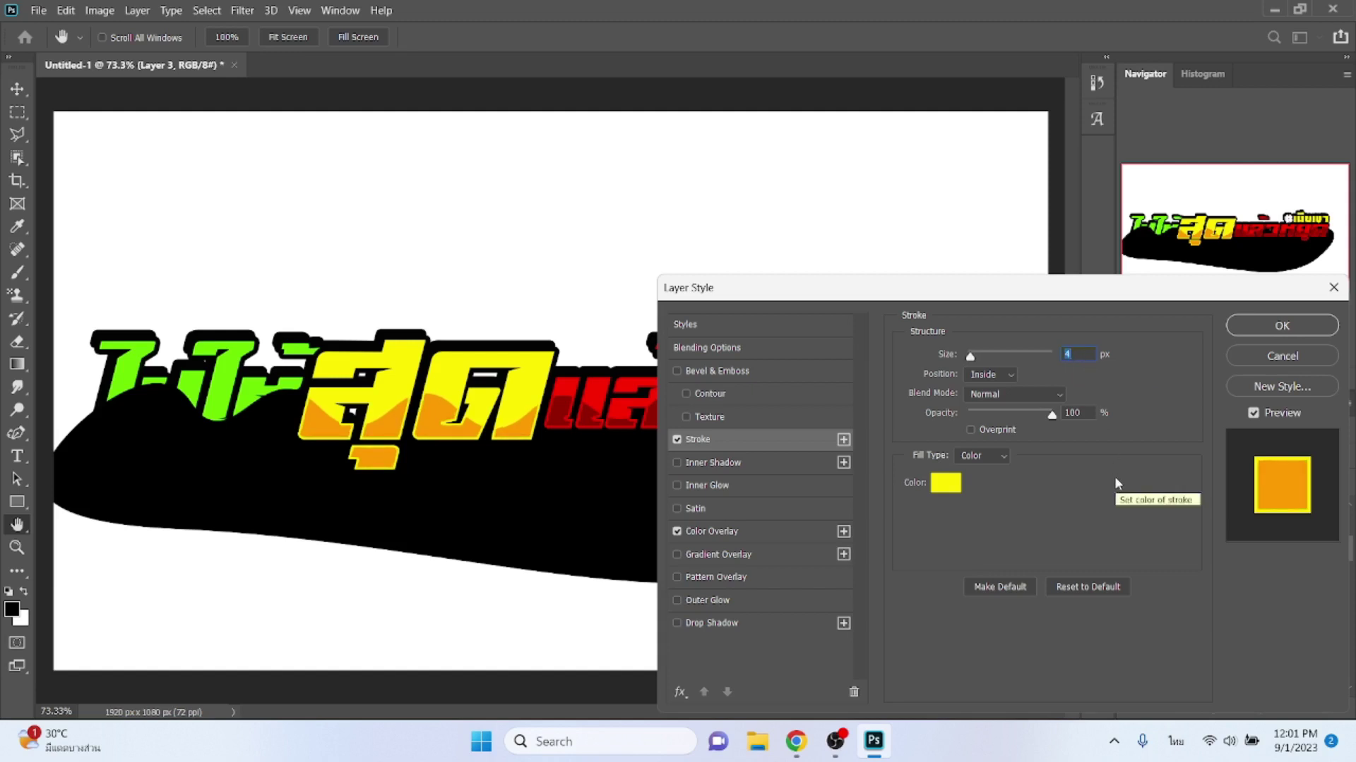
key("Return")
scroll(1228, 678, "down", 2)
scroll(1230, 667, "down", 2)
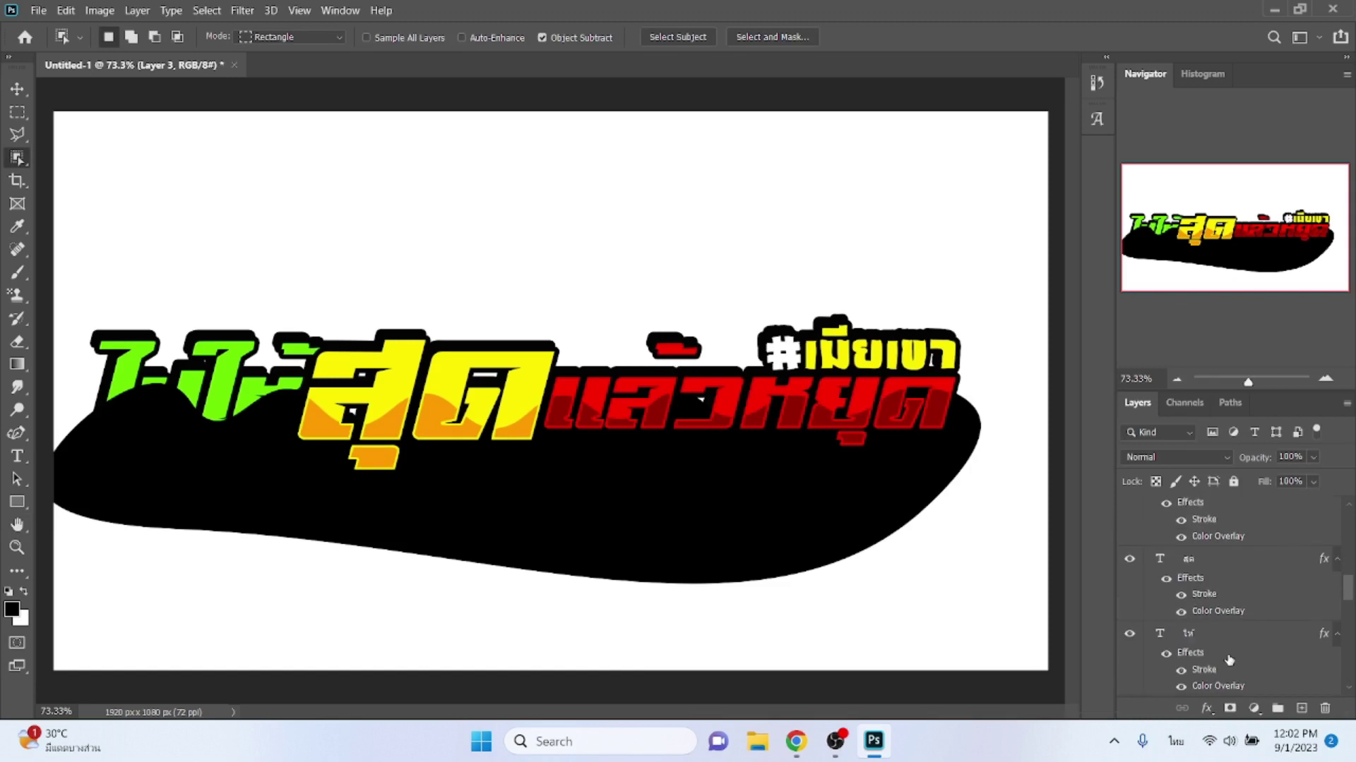
- Object-select the ไฟ letters and copy that part of the Shape 1 backing onto Layer 4
left_click(1216, 635)
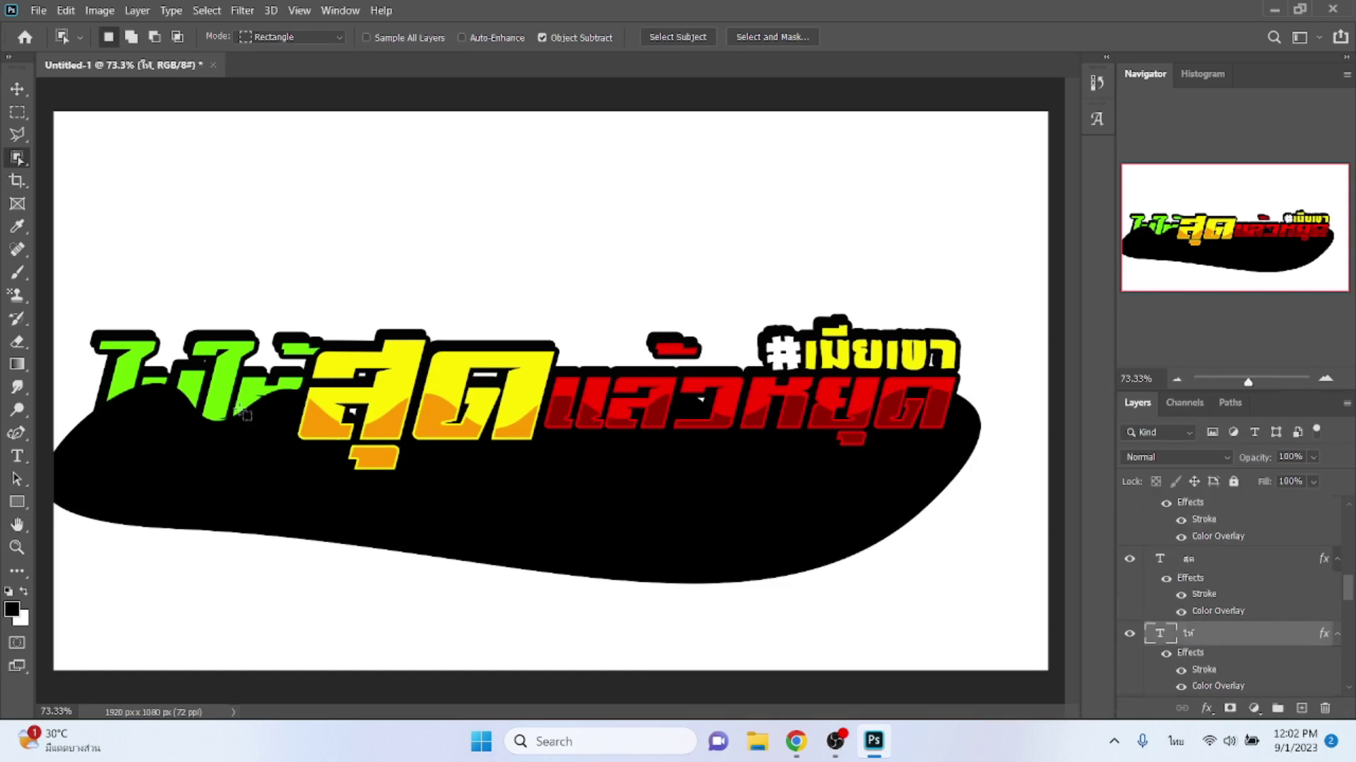
left_click_drag(168, 290, 364, 506)
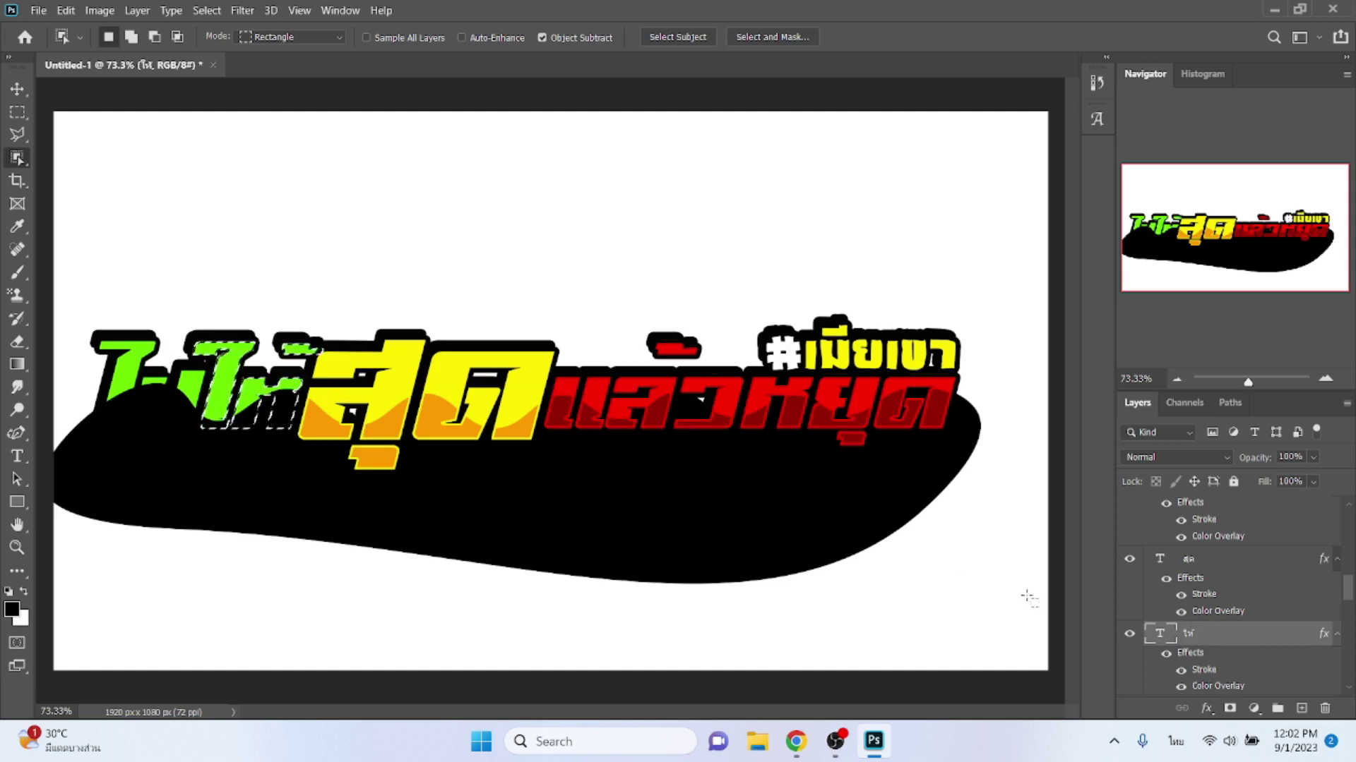
scroll(1291, 576, "up", 1)
scroll(1290, 576, "up", 1)
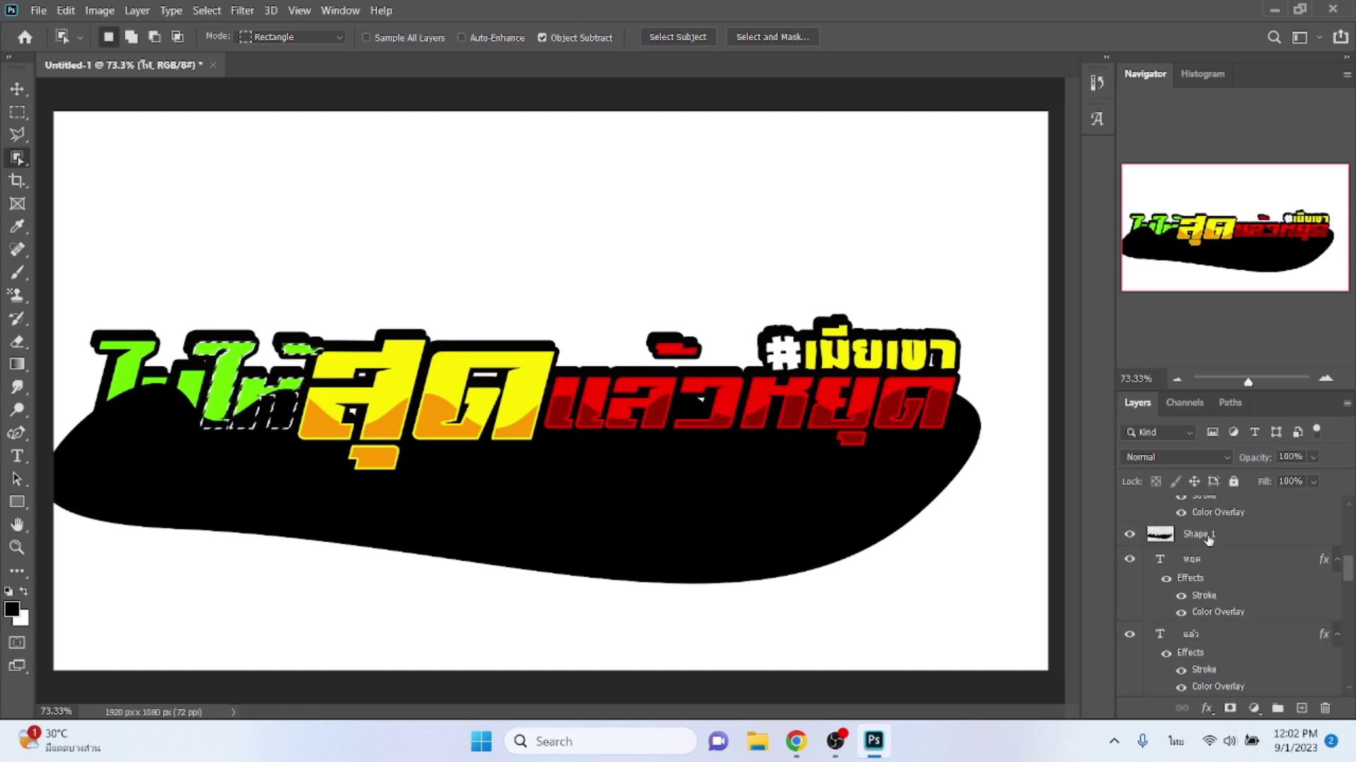
left_click(1257, 533)
right_click(256, 403)
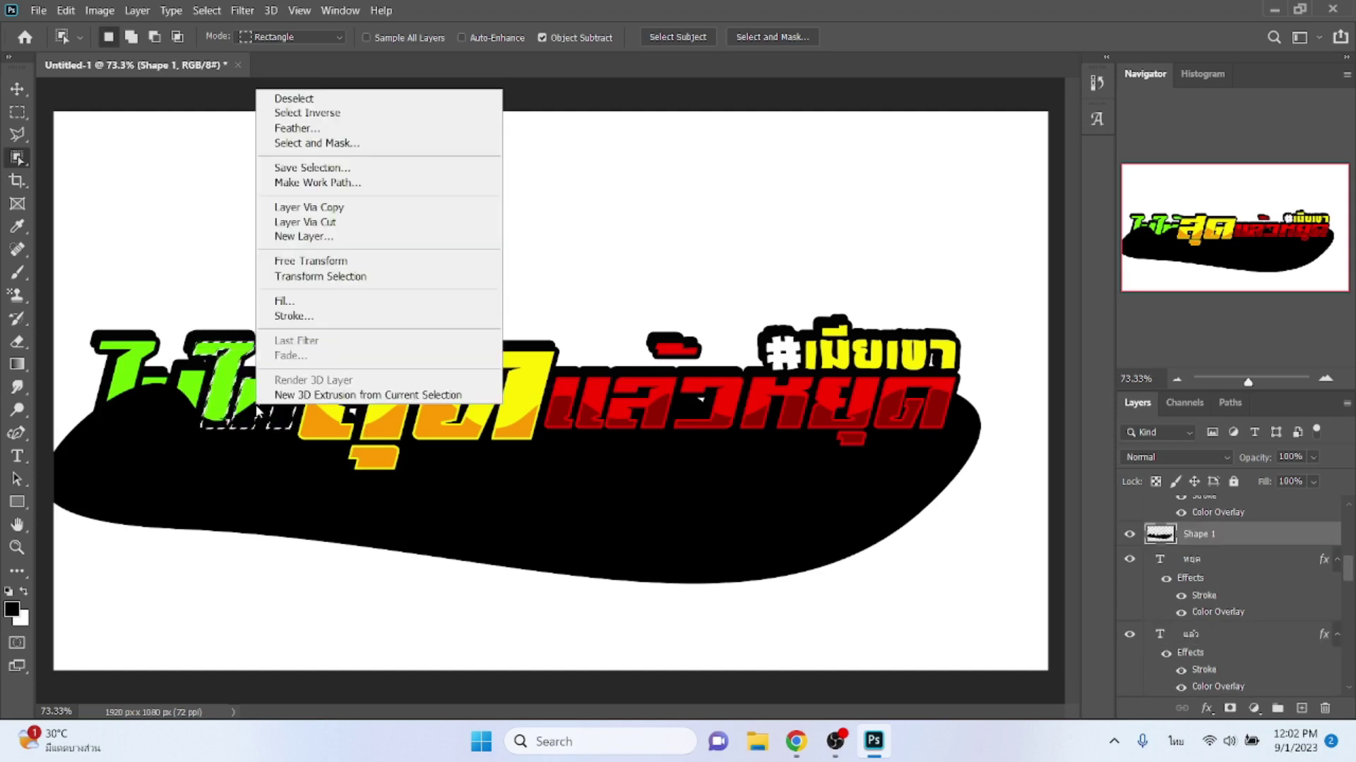
left_click(328, 237)
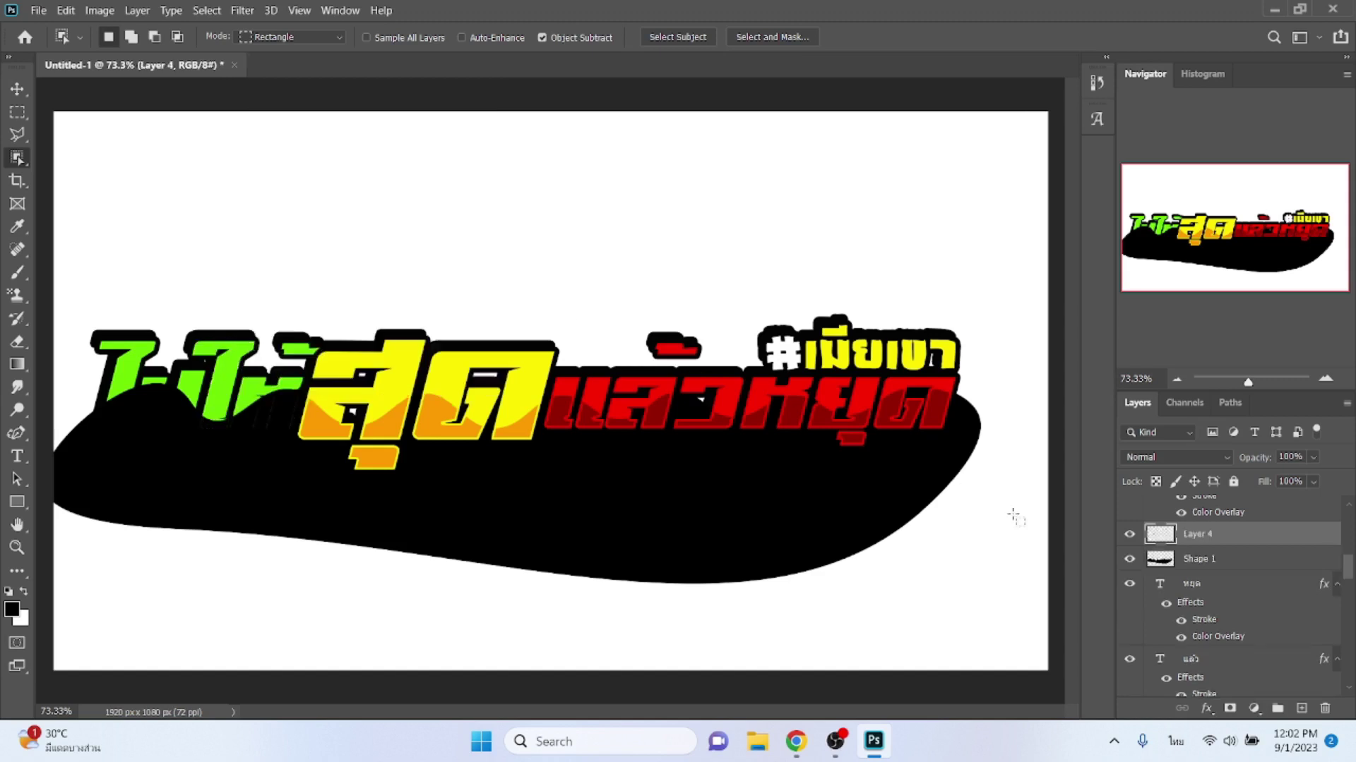
- Add a Stroke to Layer 4 in green sampled from the letters
left_click(1206, 708)
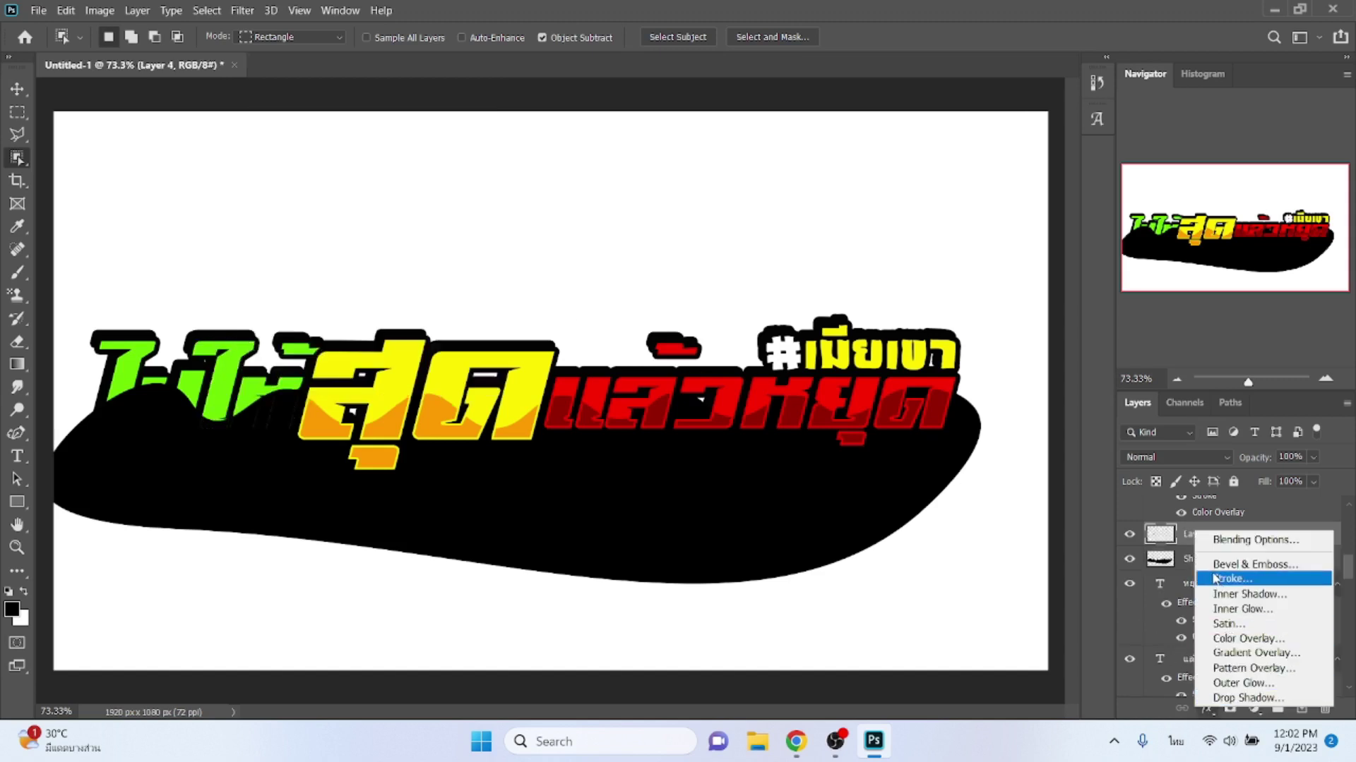
left_click(1218, 579)
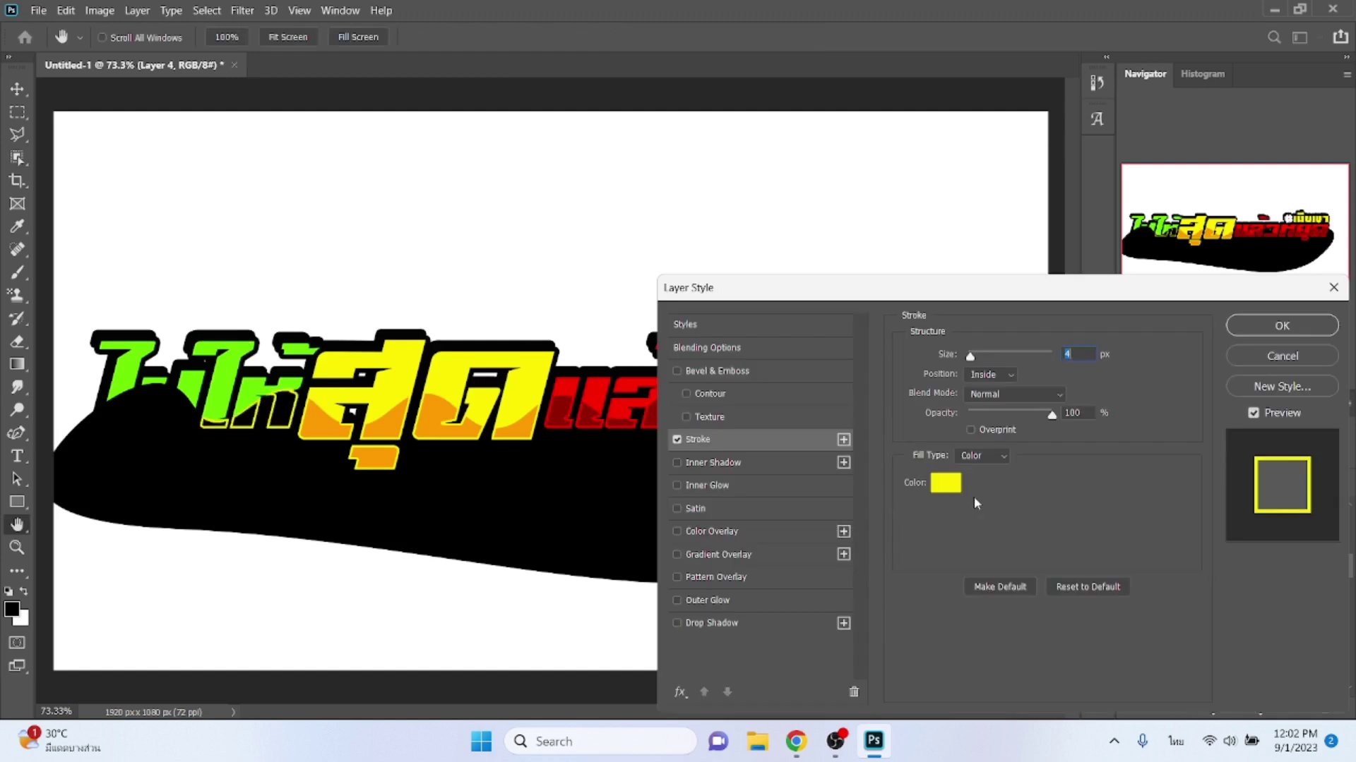
left_click(952, 483)
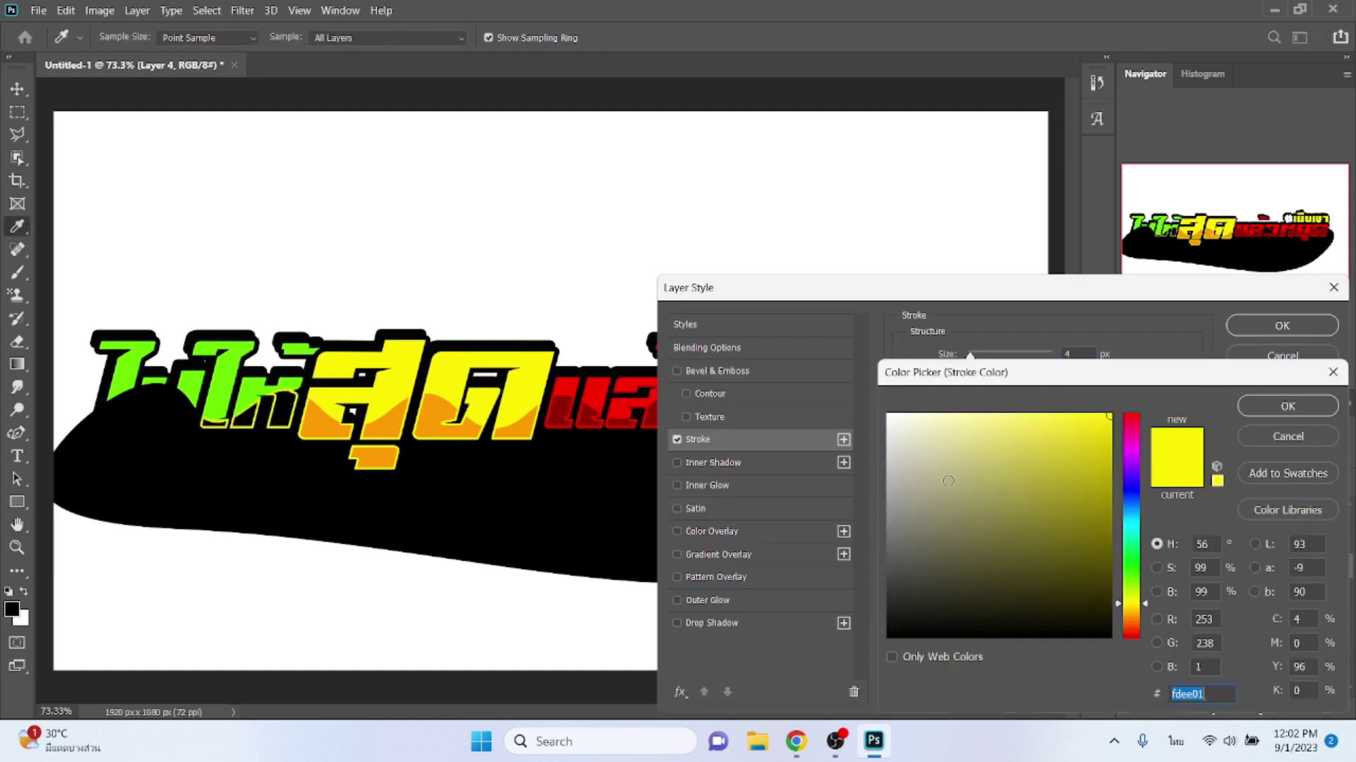
left_click(252, 383)
left_click(1275, 406)
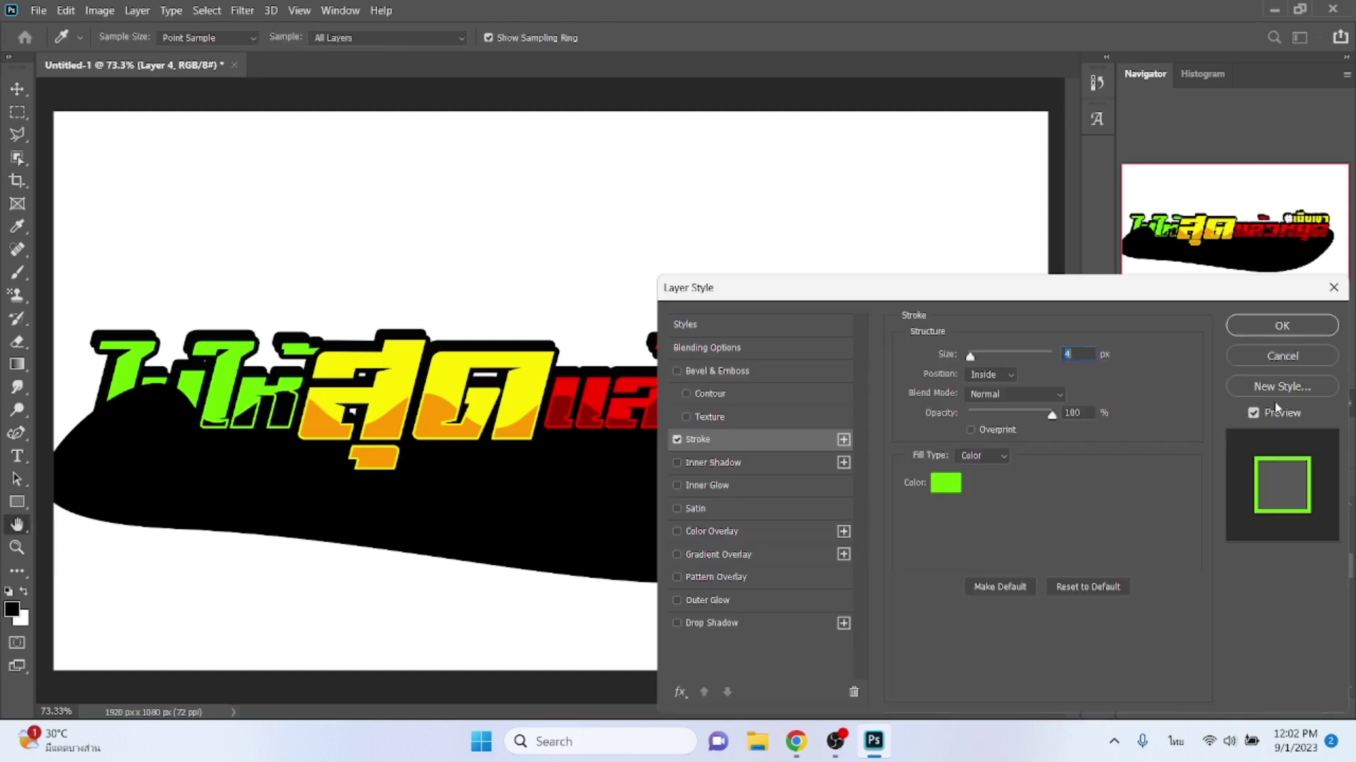
- Add a darker green #189c02 Color Overlay and apply the layer style
left_click(779, 541)
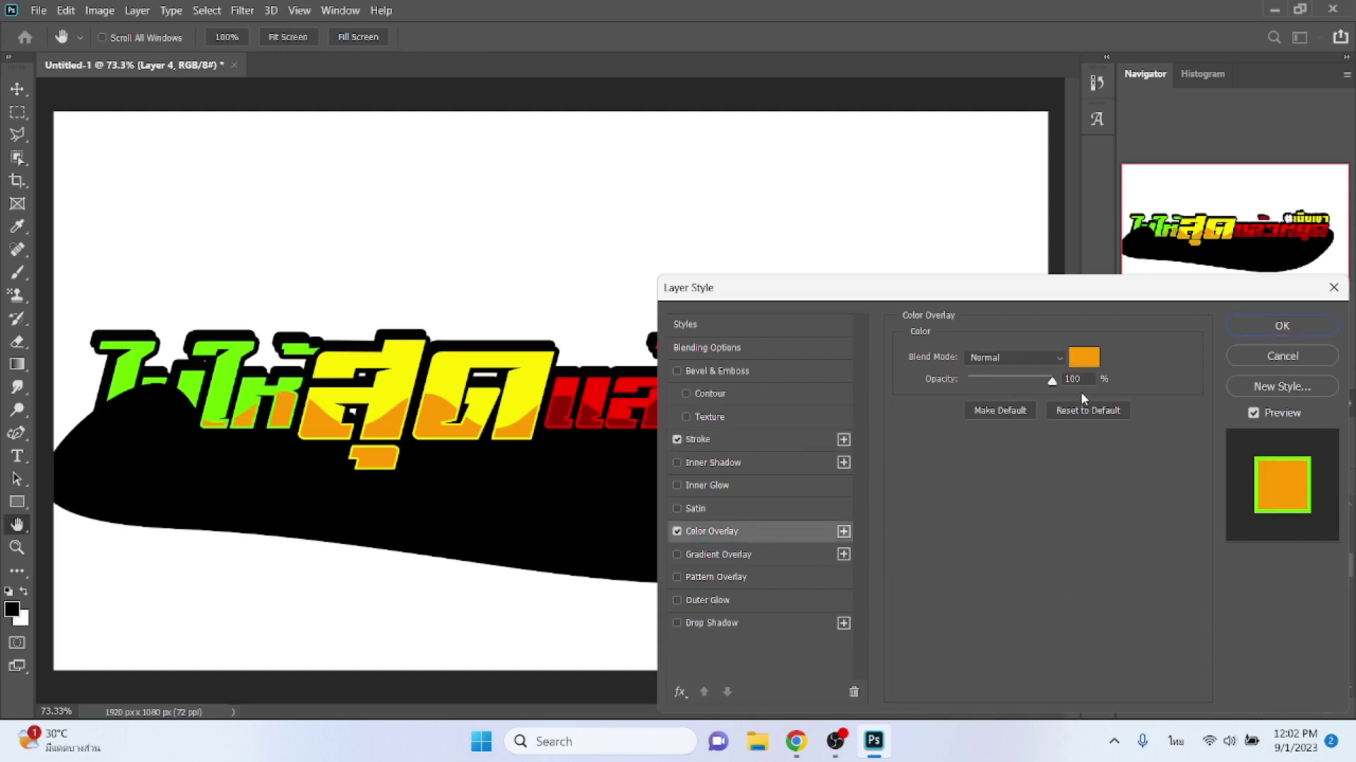
left_click(1085, 359)
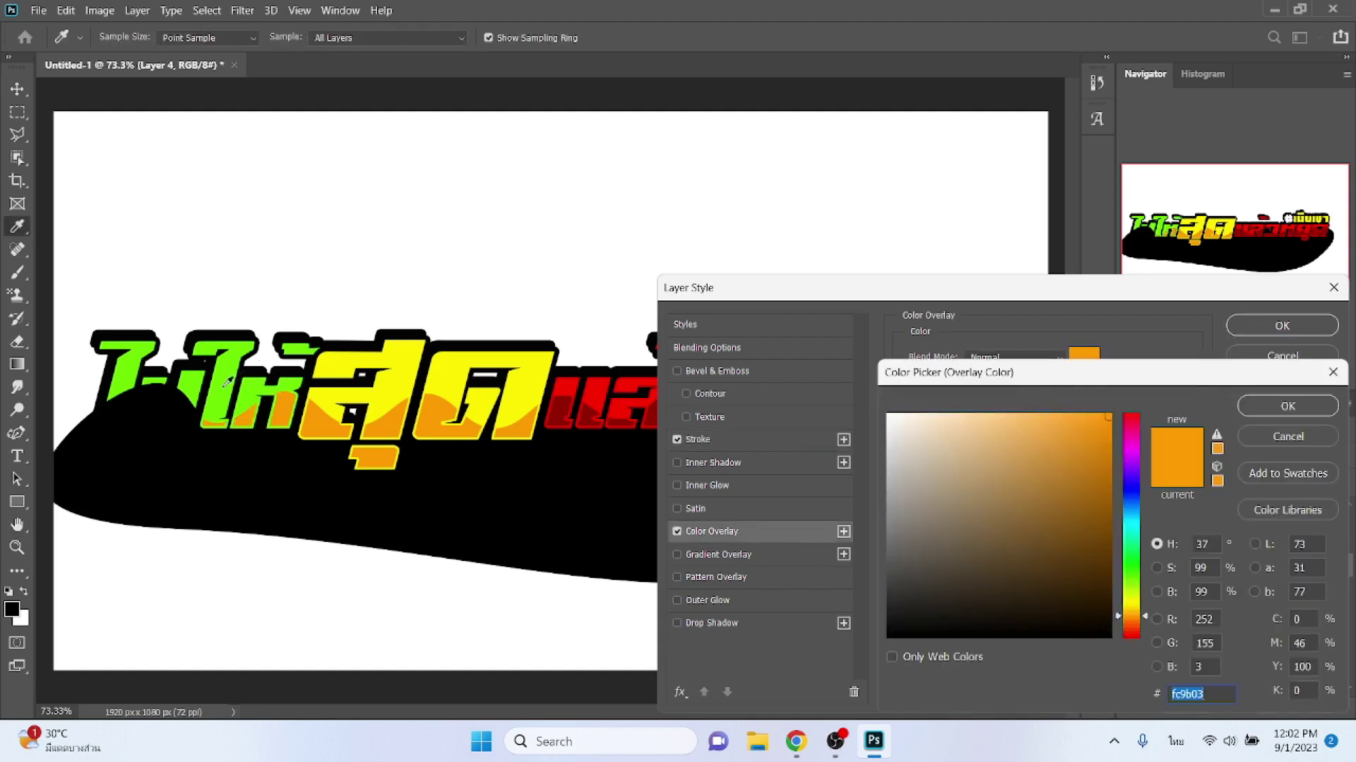
left_click(231, 380)
left_click(1108, 501)
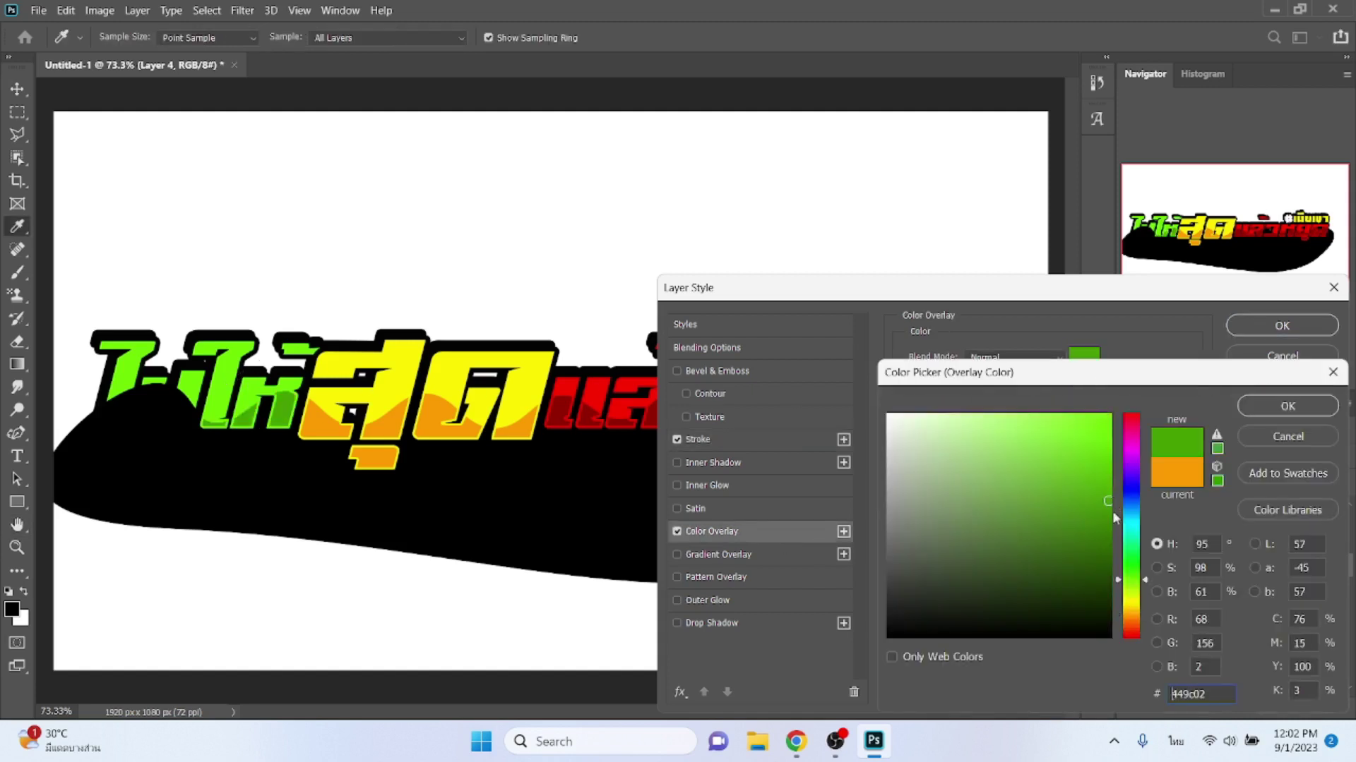
left_click(1136, 563)
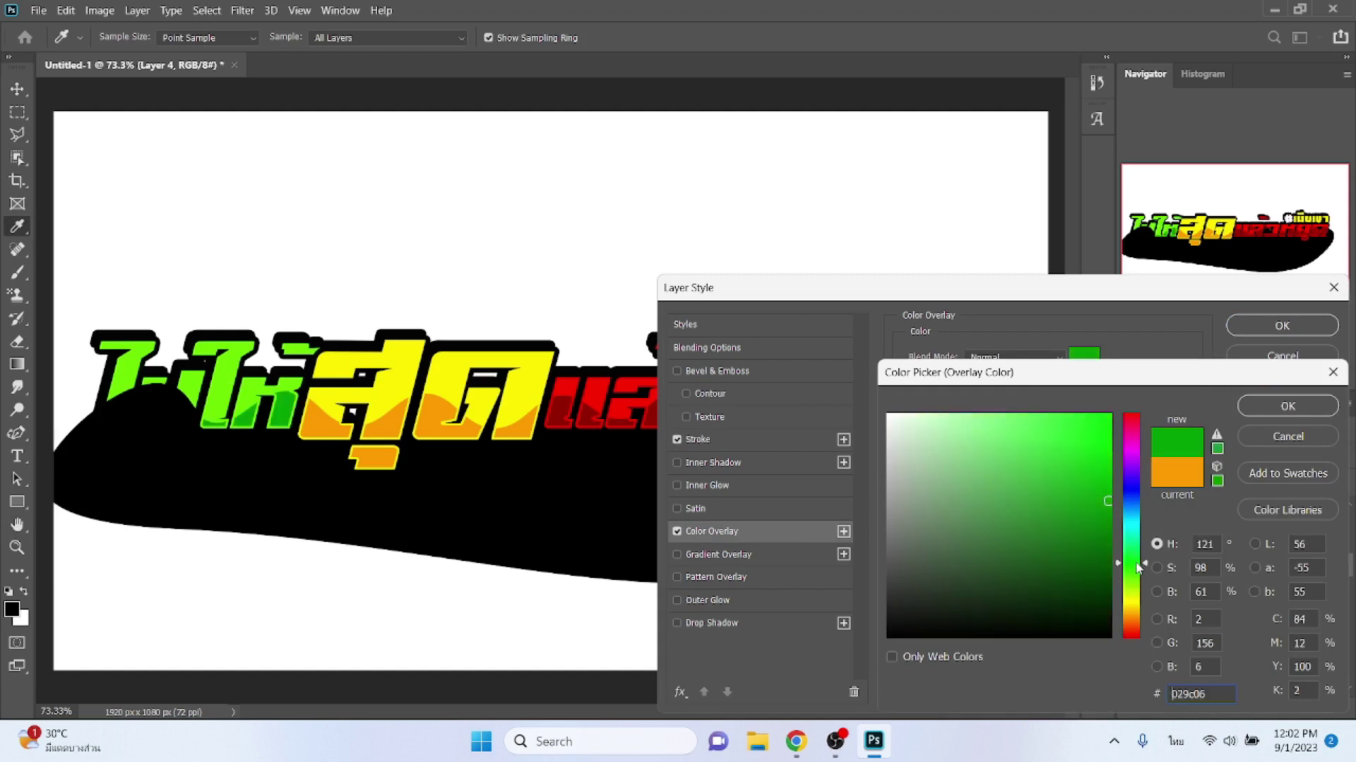
left_click_drag(1135, 552, 1134, 555)
left_click(1133, 569)
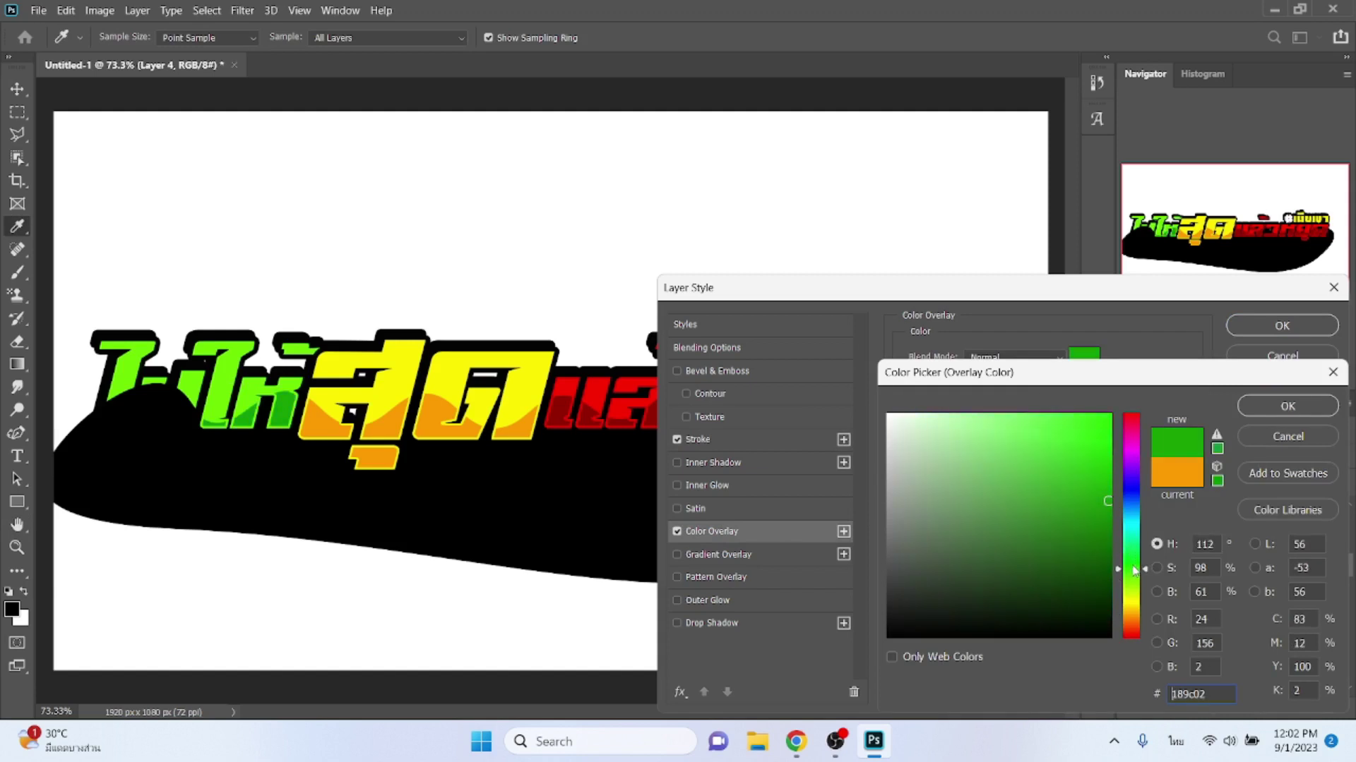
left_click(1269, 410)
left_click(1280, 326)
- Object-select the ไป letters and cut that part of the Shape 1 backing onto Layer 5
key("w")
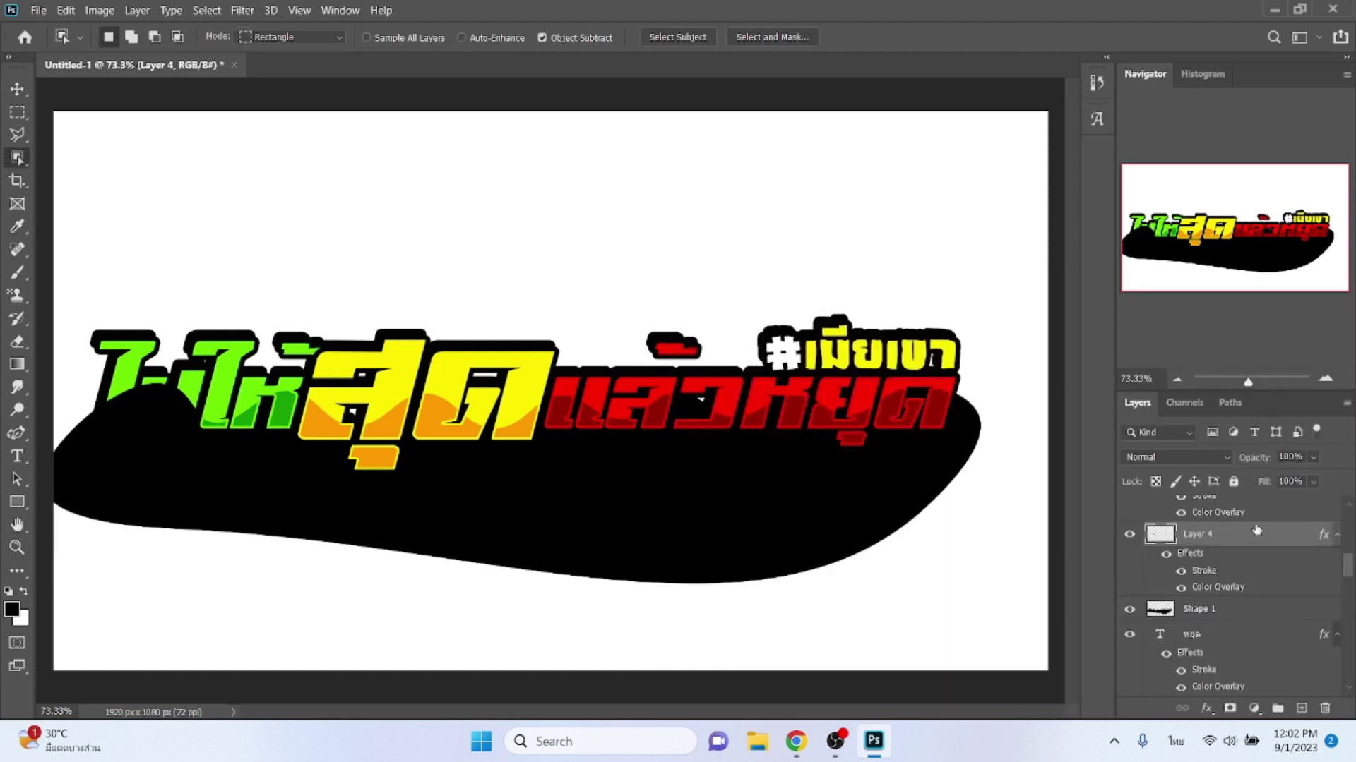
scroll(1231, 647, "down", 3)
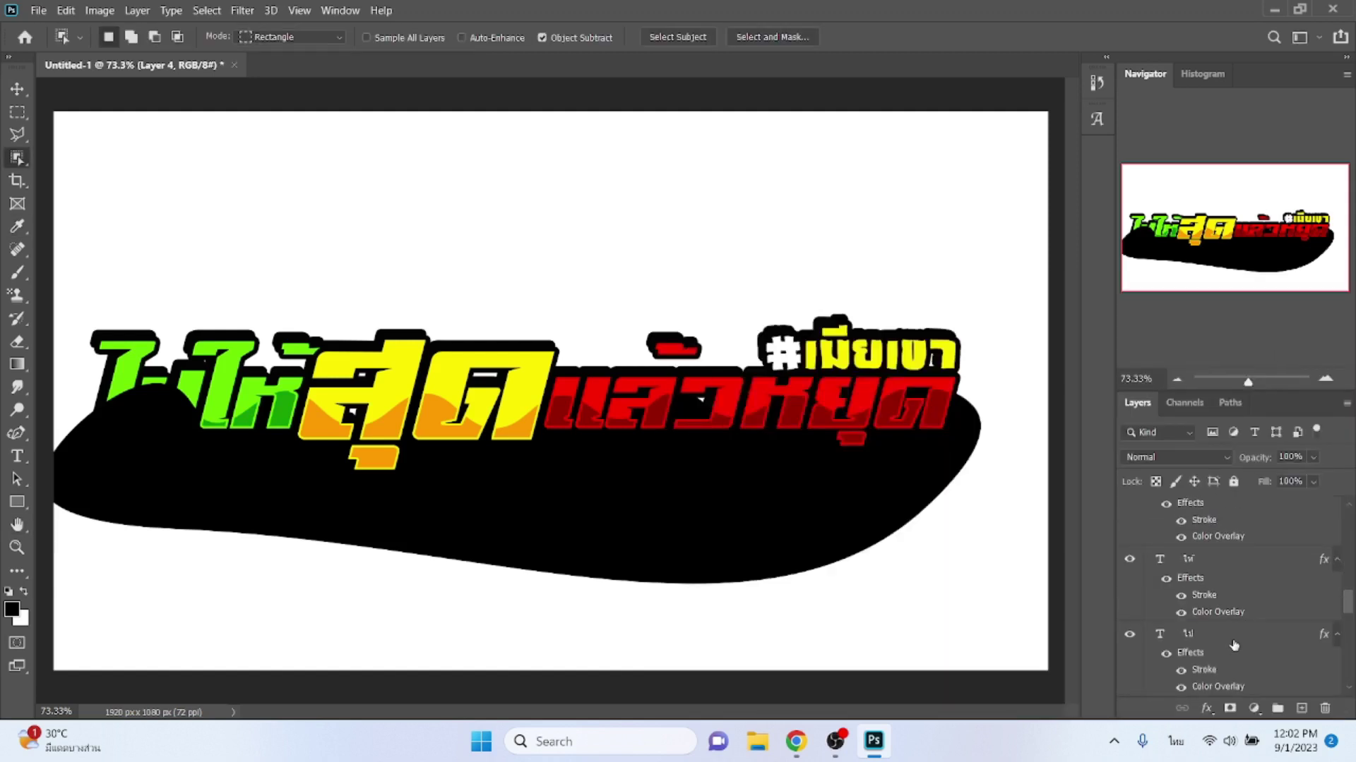
left_click(1223, 638)
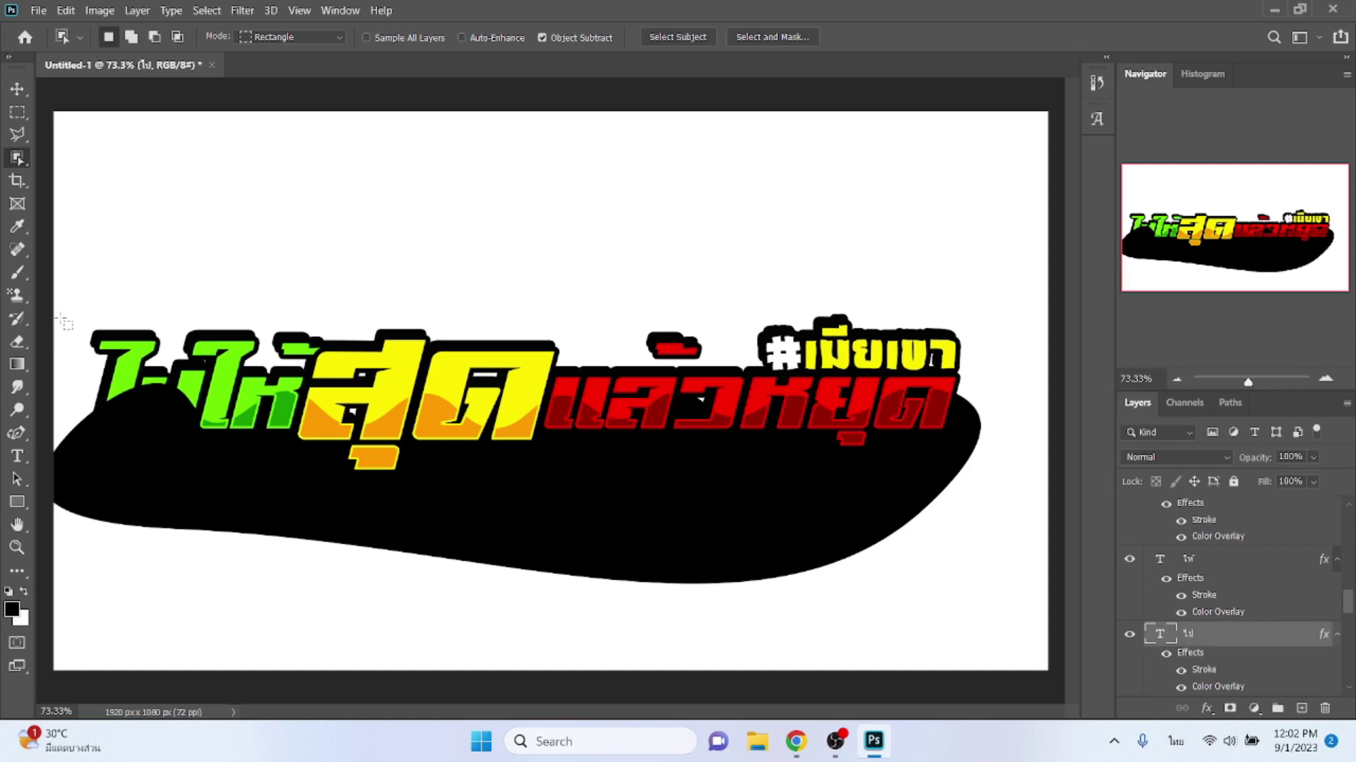
left_click_drag(70, 310, 226, 526)
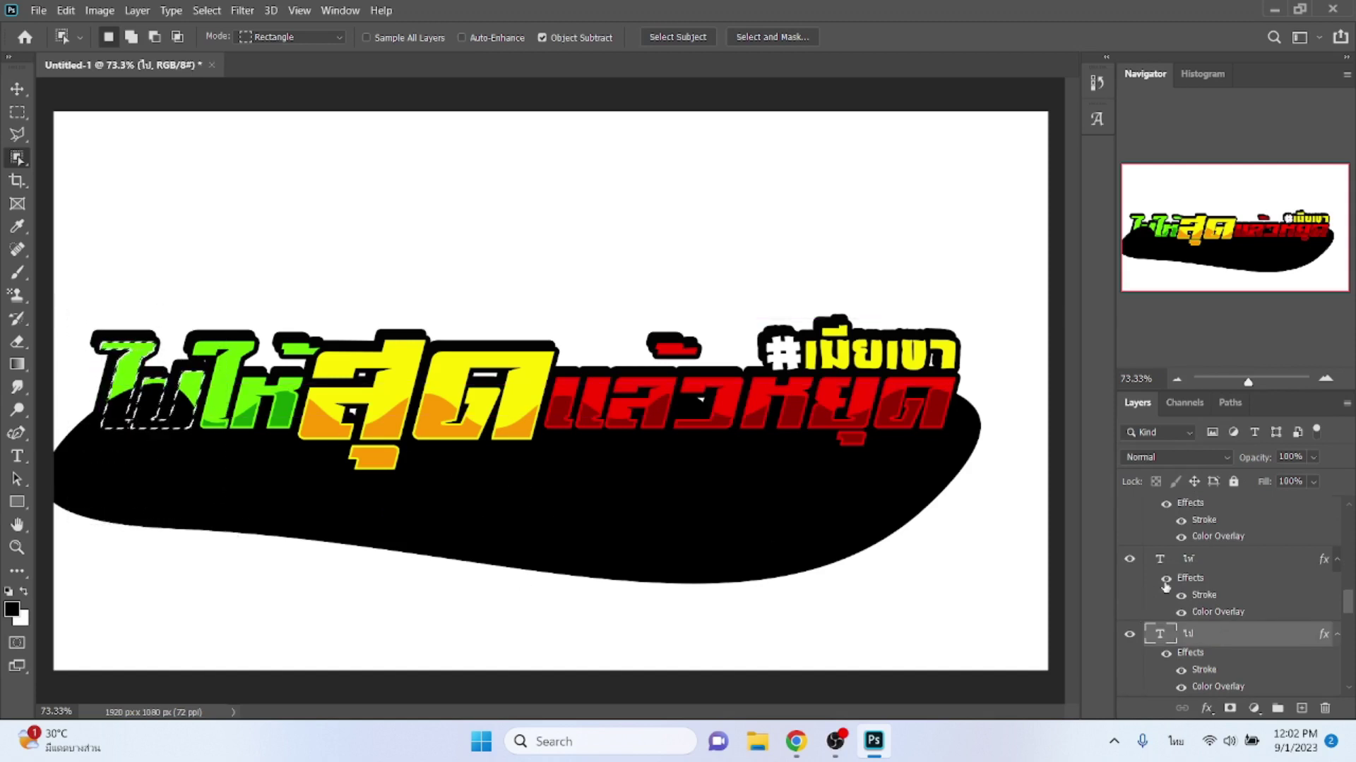
scroll(1235, 592, "down", 3)
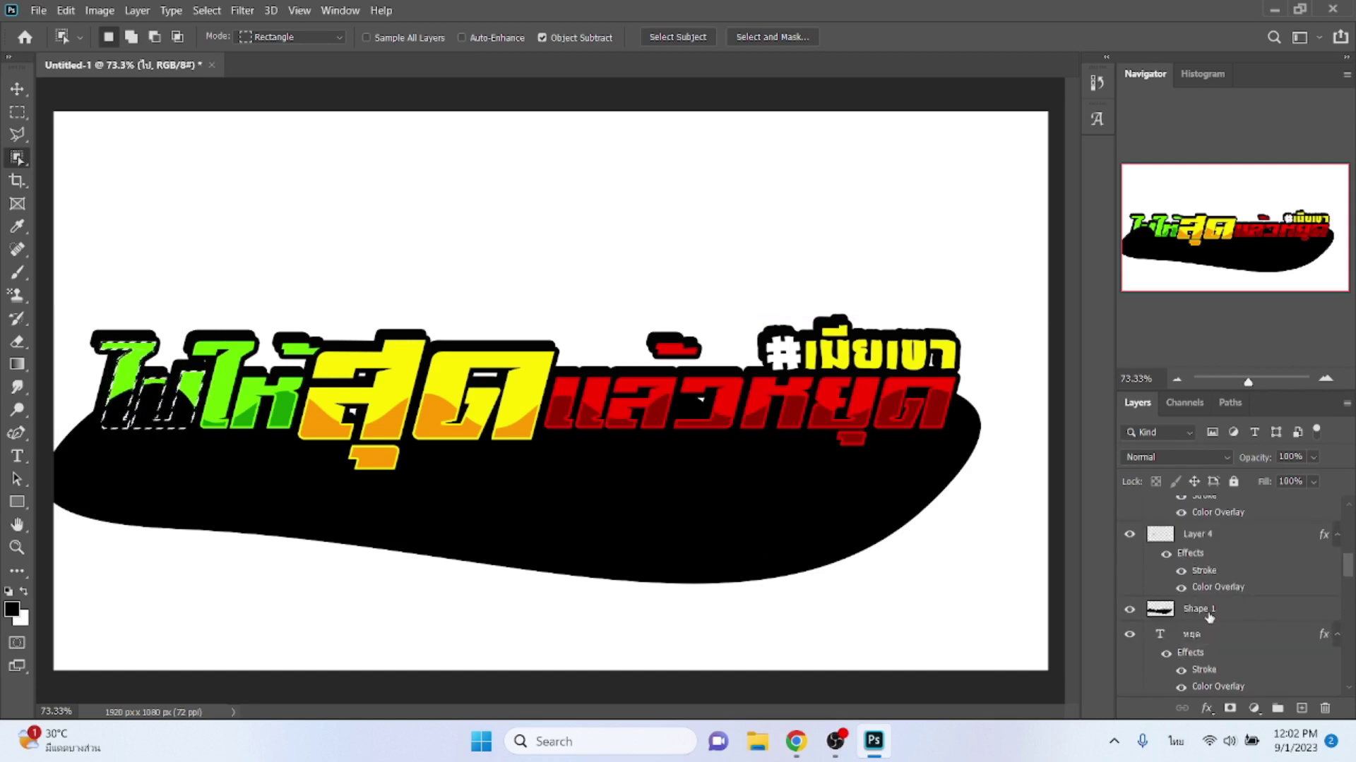
left_click(1209, 611)
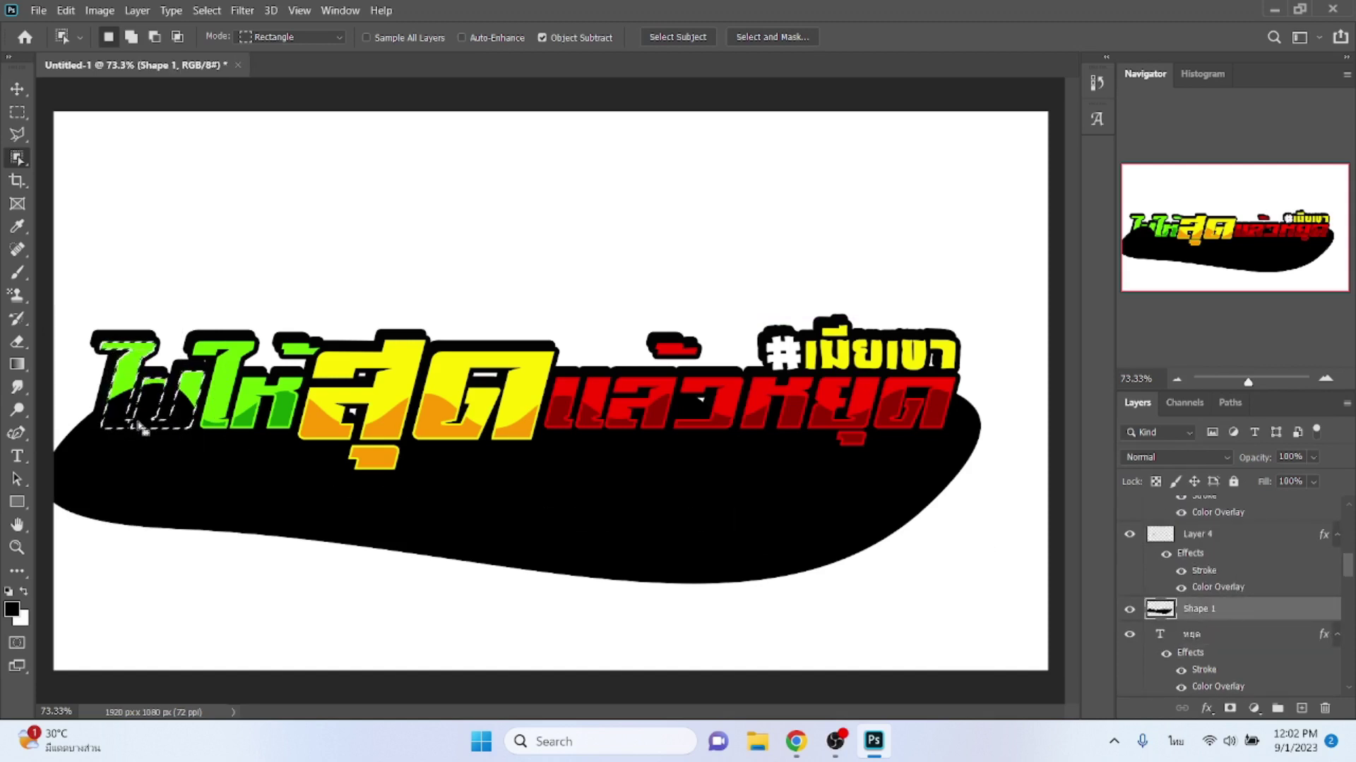
right_click(153, 408)
left_click(188, 539)
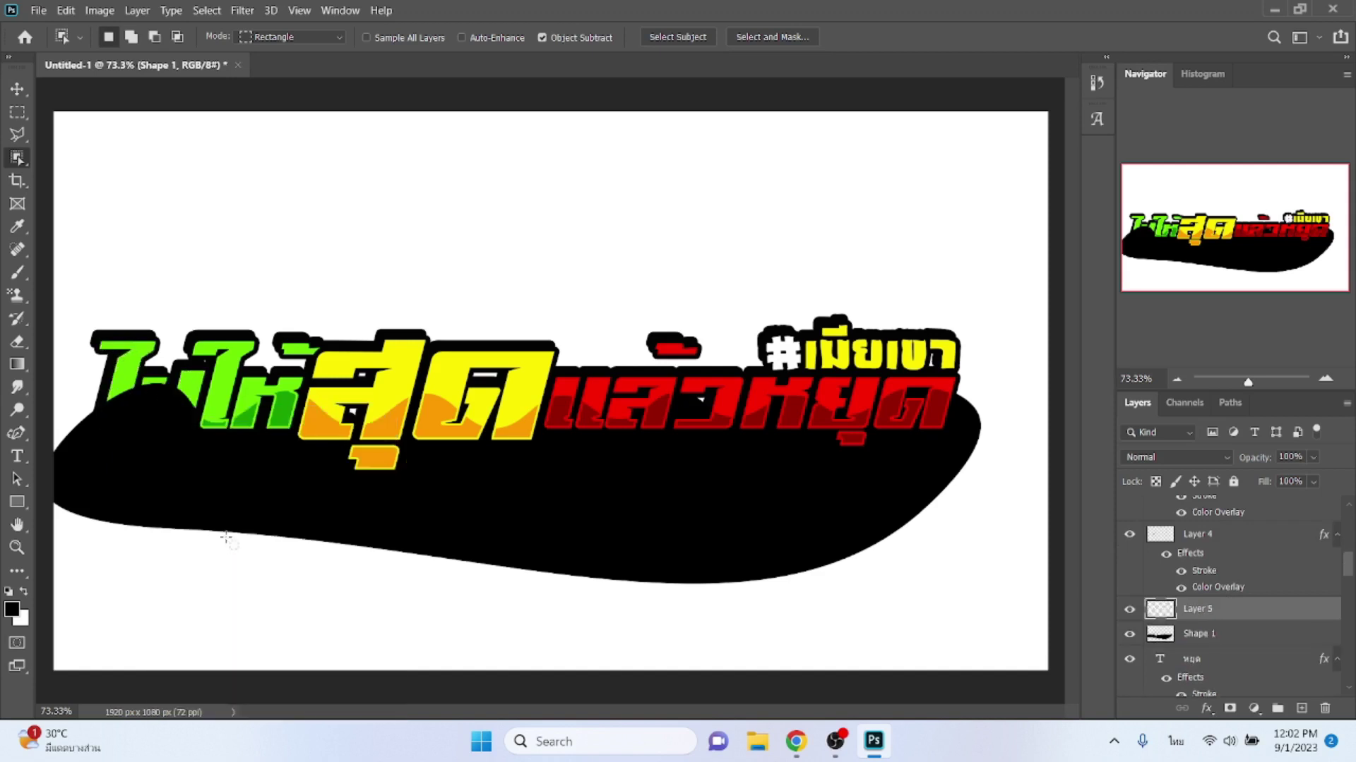
- Give Layer 5 a green Stroke and green Color Overlay so ไปให้ reads fully green
left_click(1207, 708)
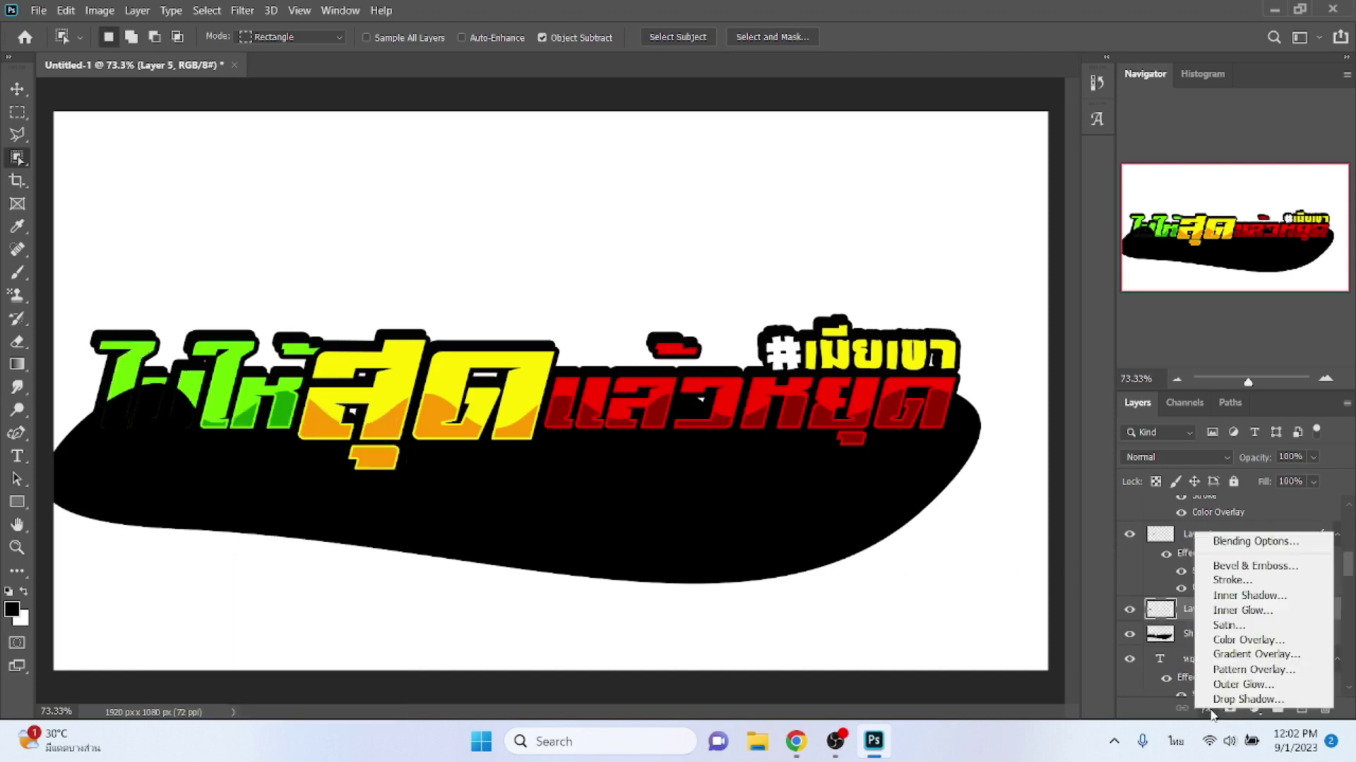
left_click(1231, 580)
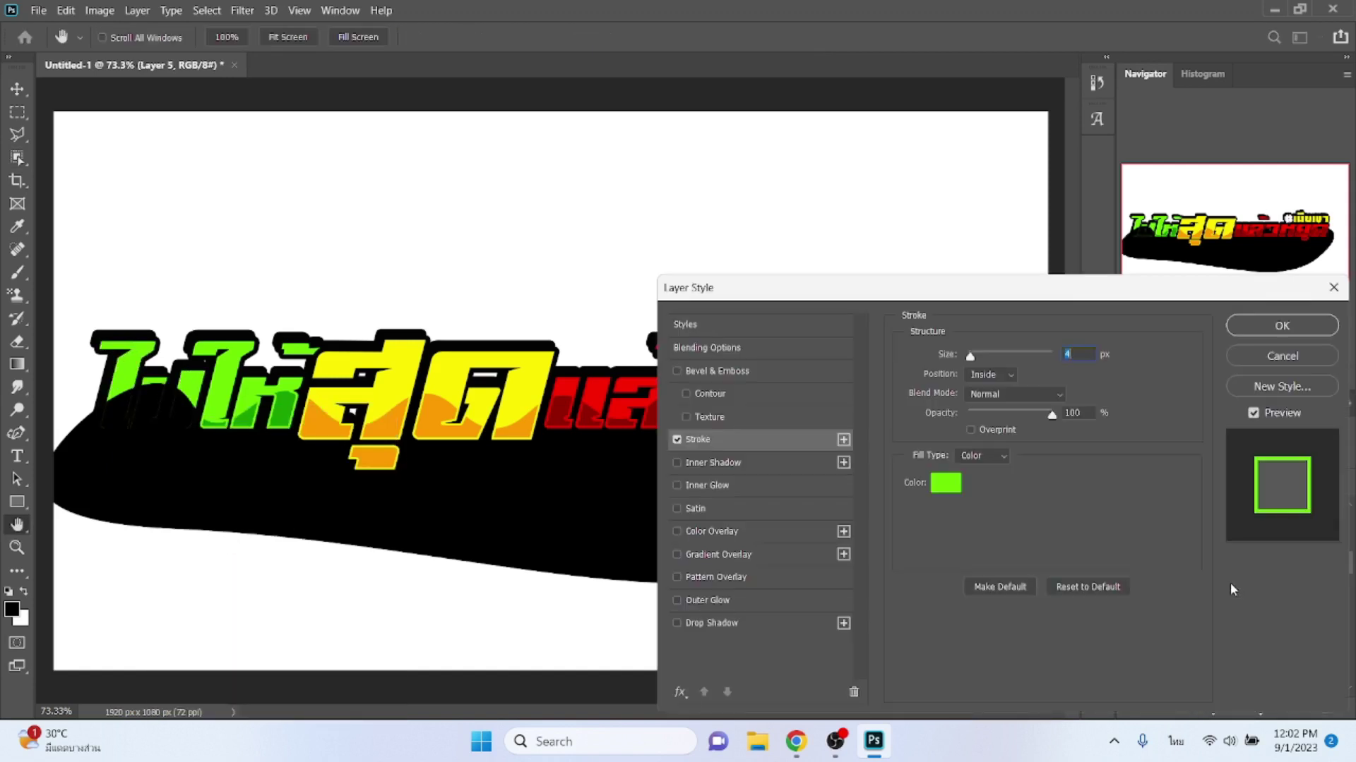
left_click(711, 531)
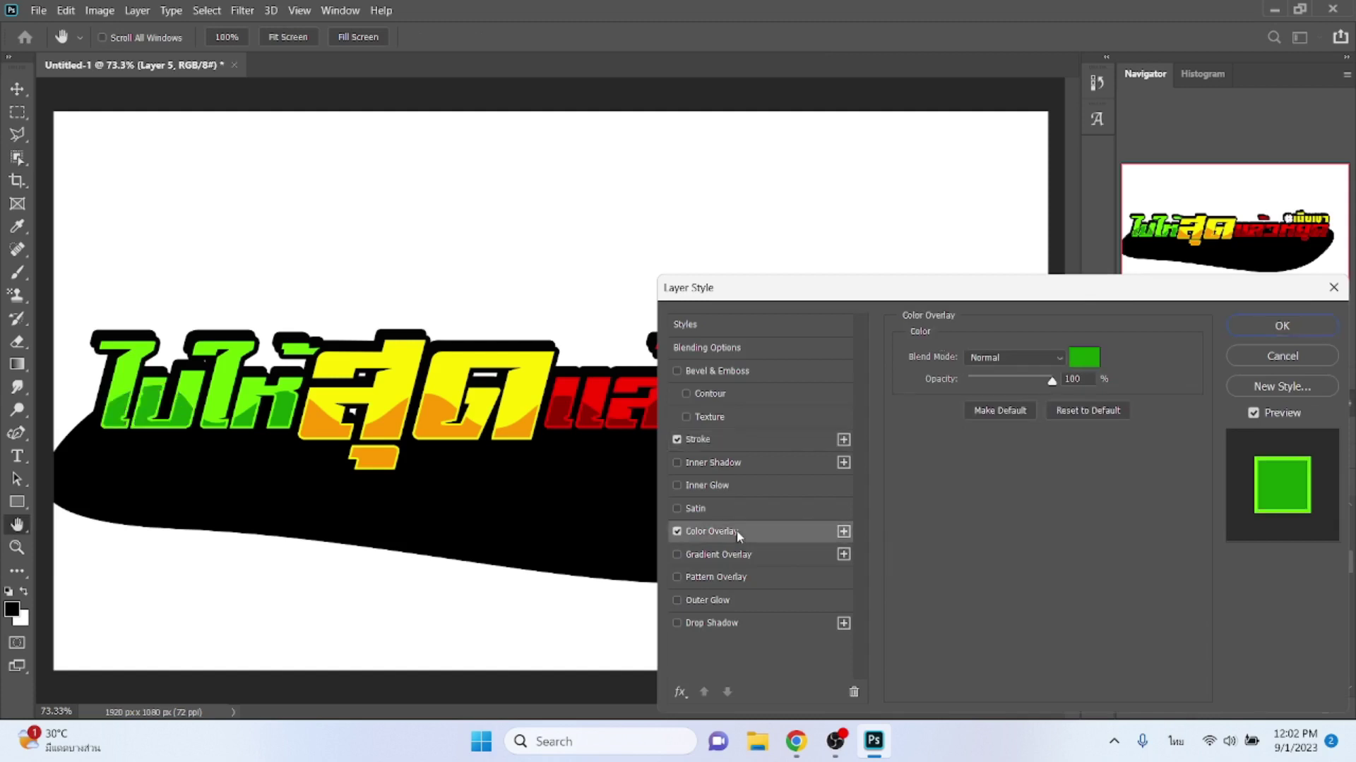
key("Return")
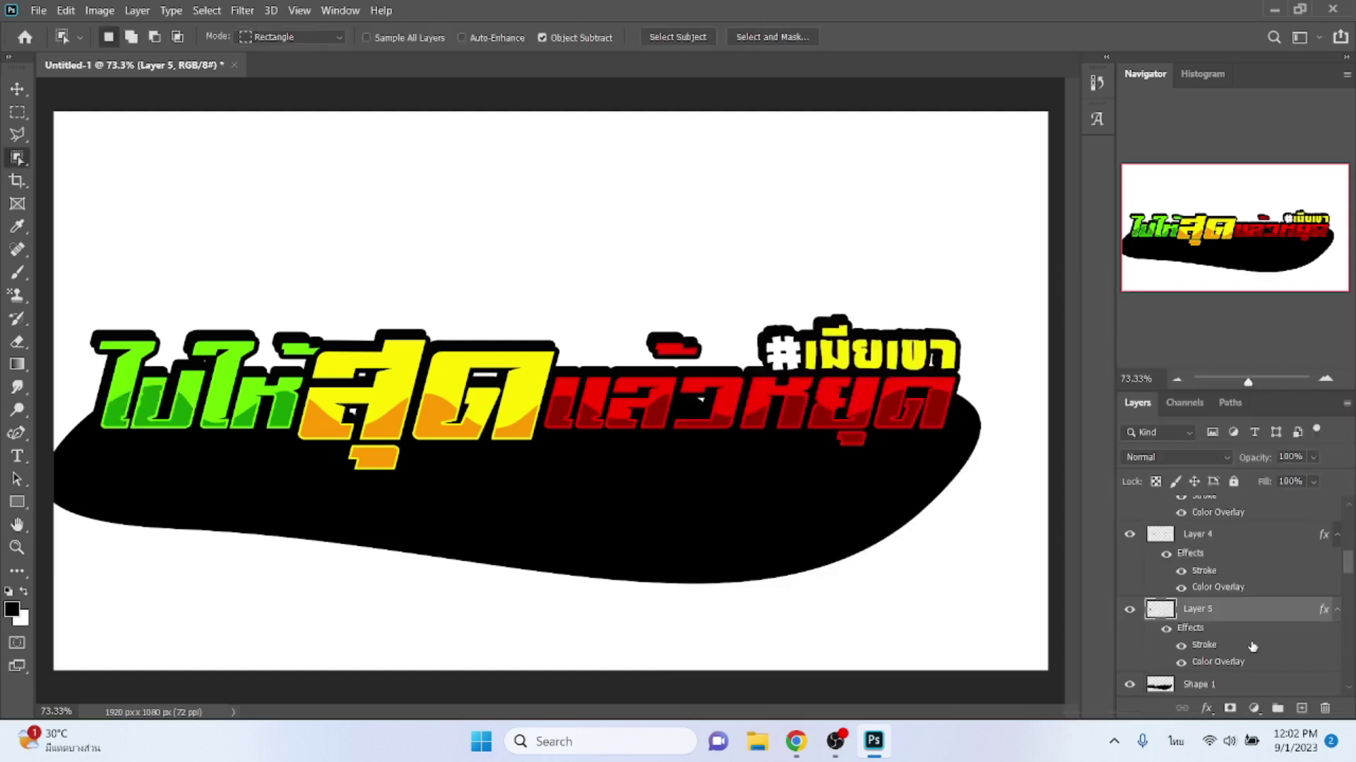
scroll(1253, 647, "down", 2)
left_click(1211, 612)
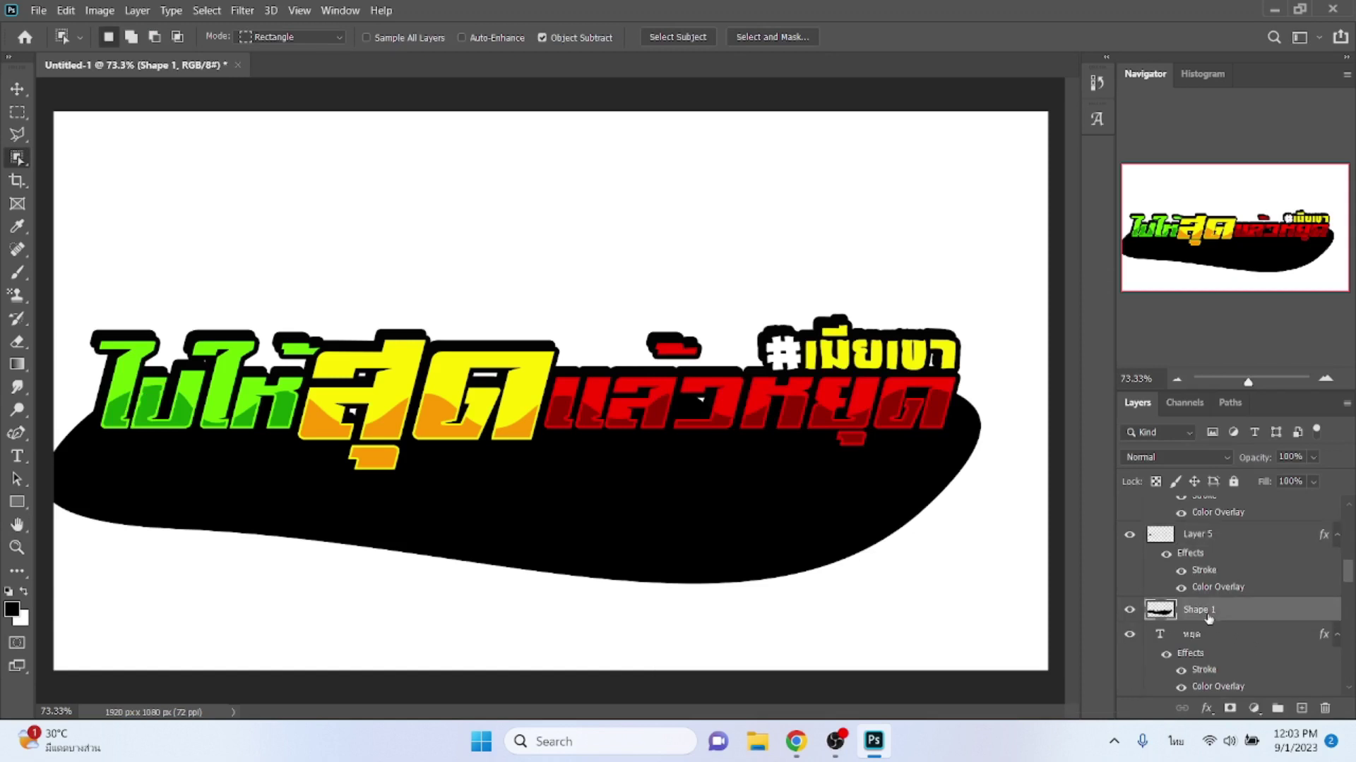
- Delete the black Shape 1 backing layer, then select the เมียเขา text layer
key("Delete")
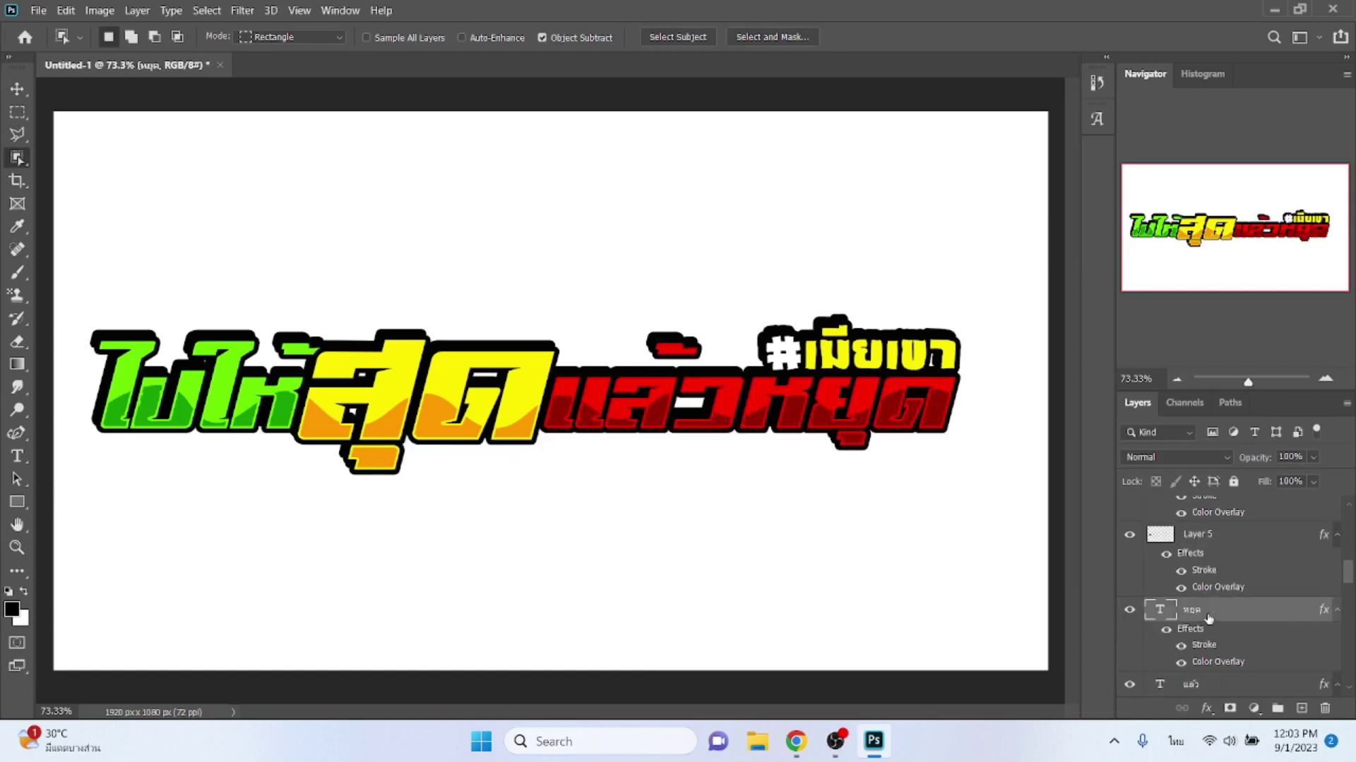
scroll(1228, 579, "up", 3)
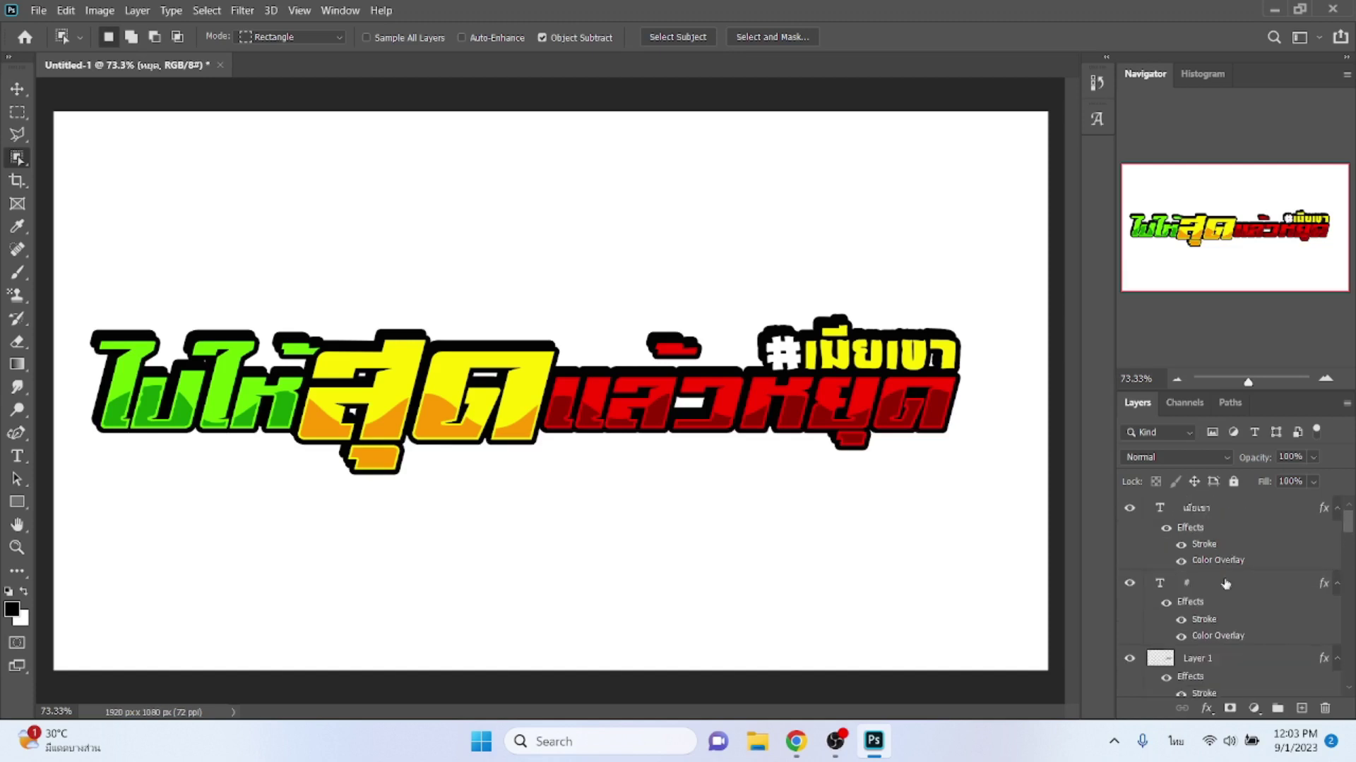
left_click(1241, 512)
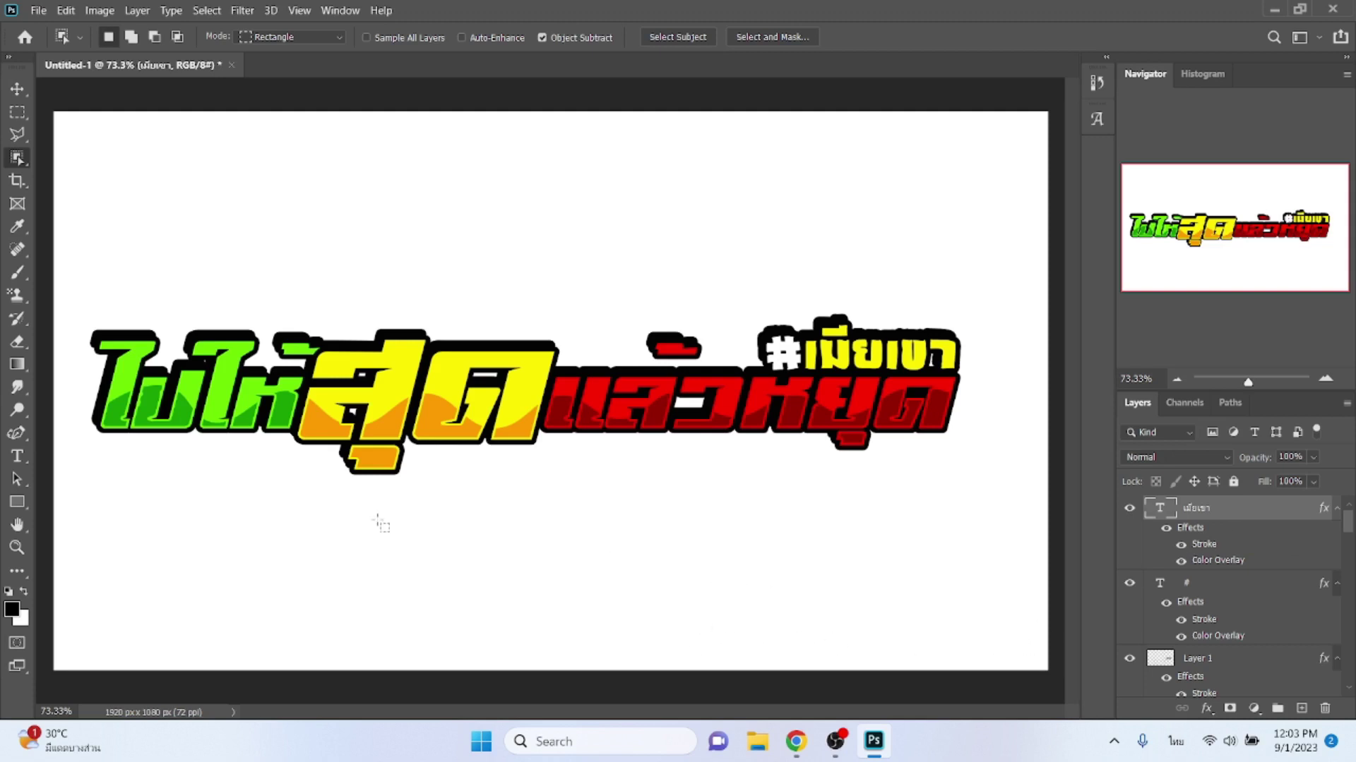
- Draw a black rectangle over the hashtag word and rasterize the Rectangle 1 layer
left_click(8, 503)
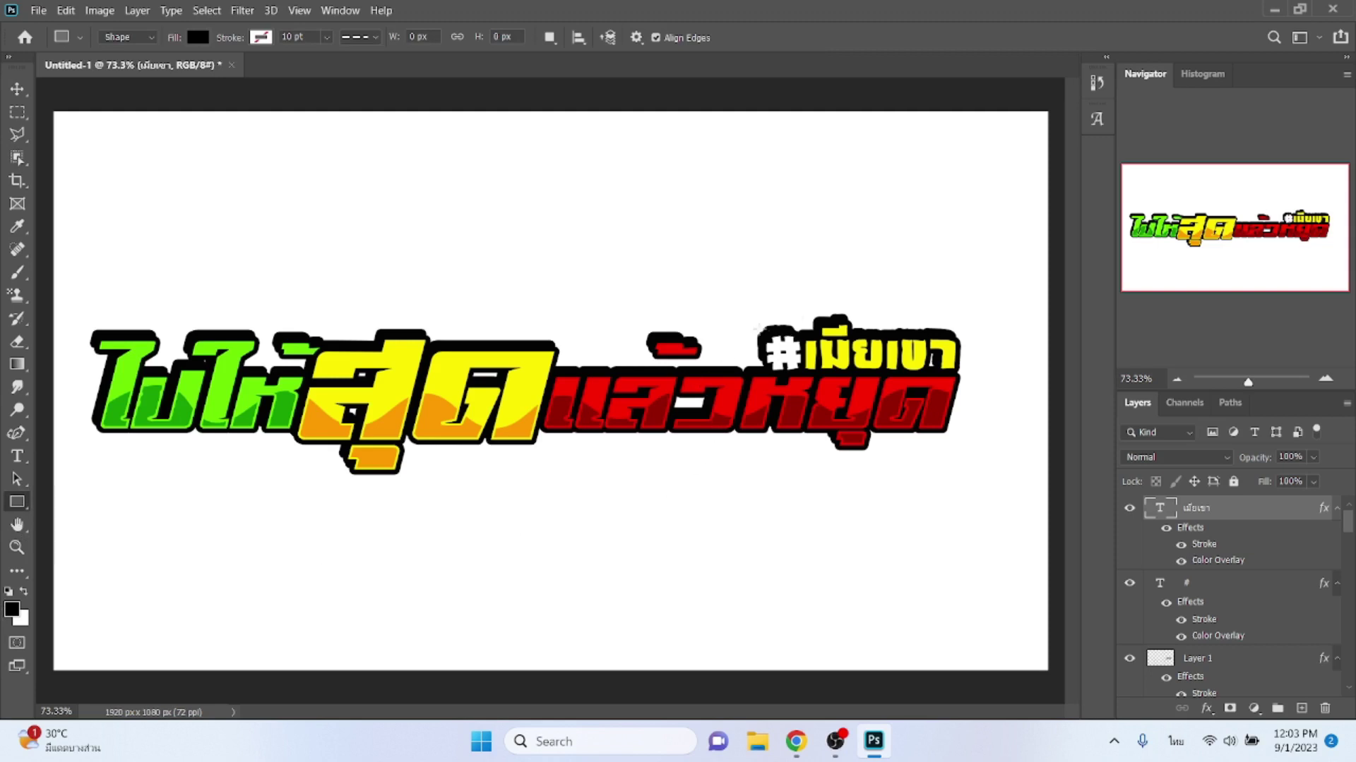
left_click_drag(743, 305, 983, 355)
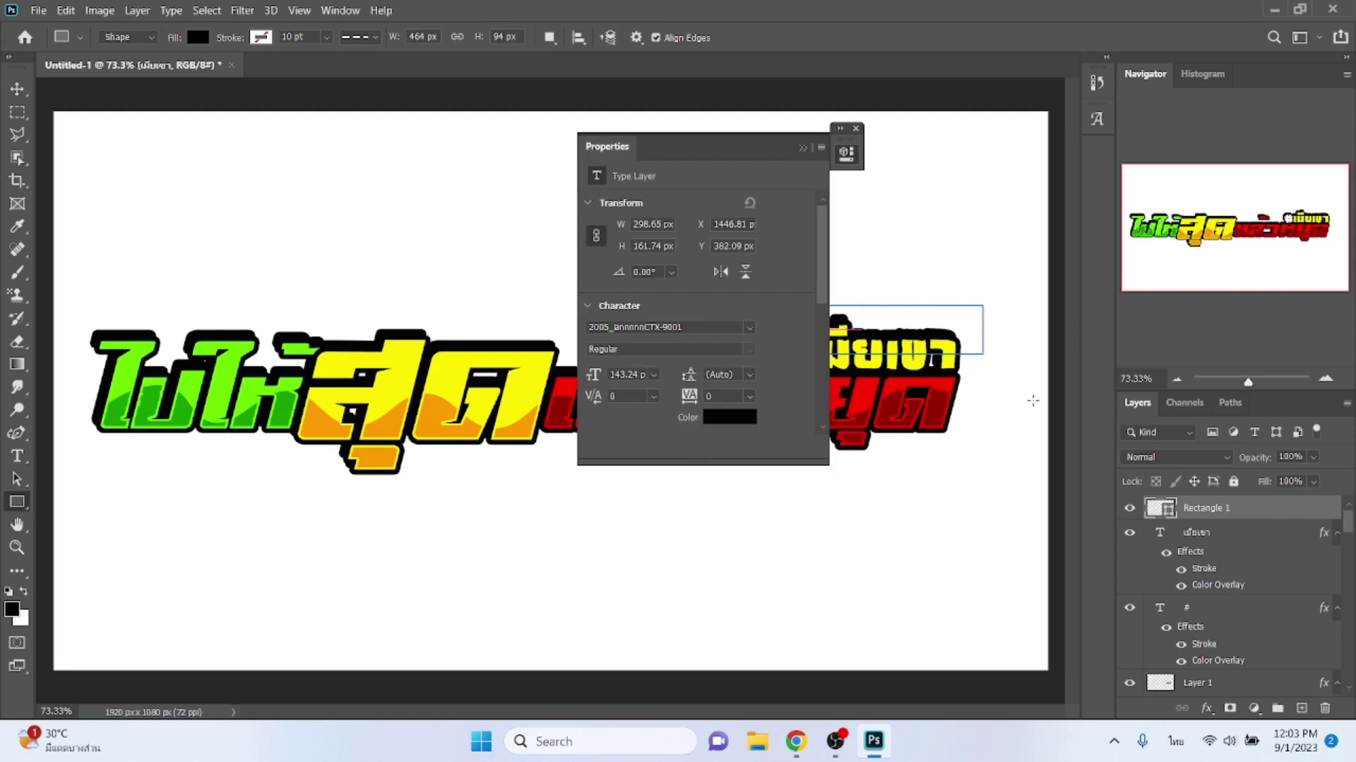
key("Return")
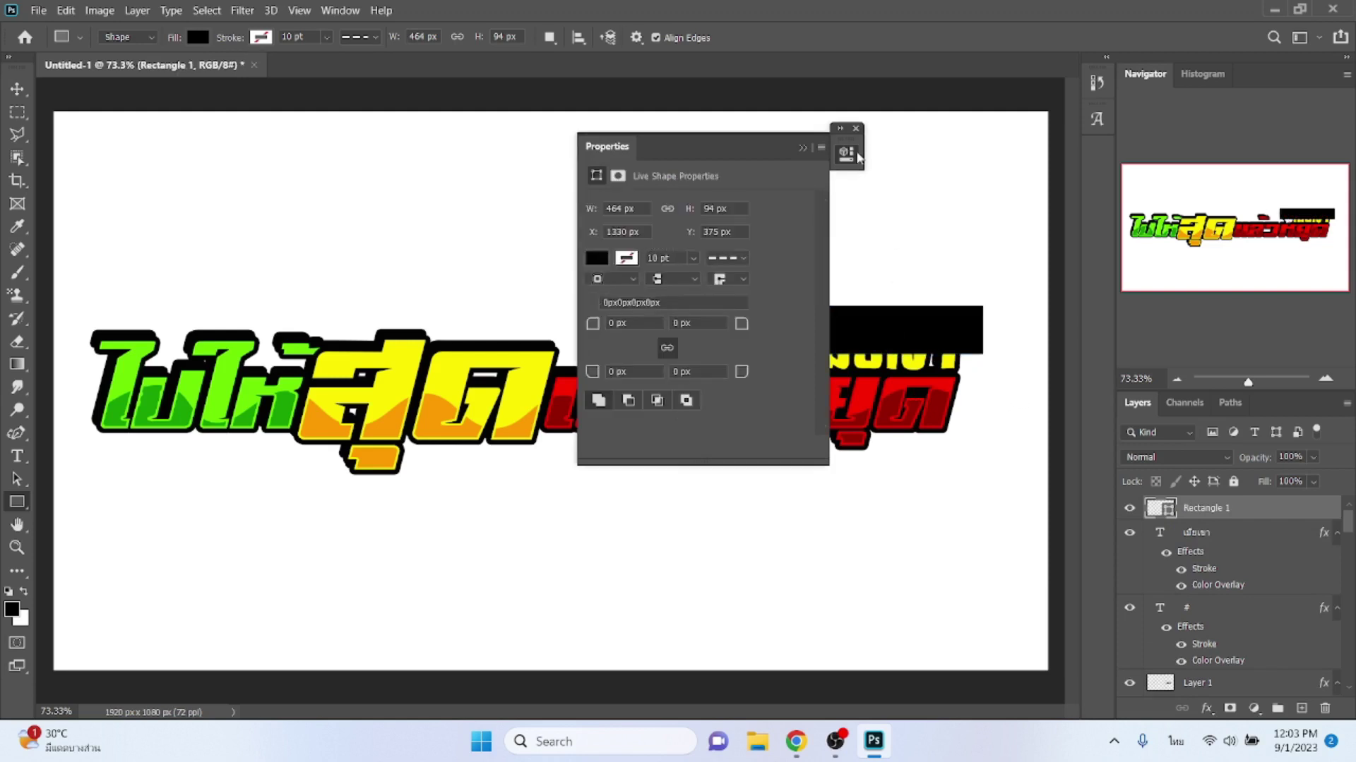
left_click(856, 129)
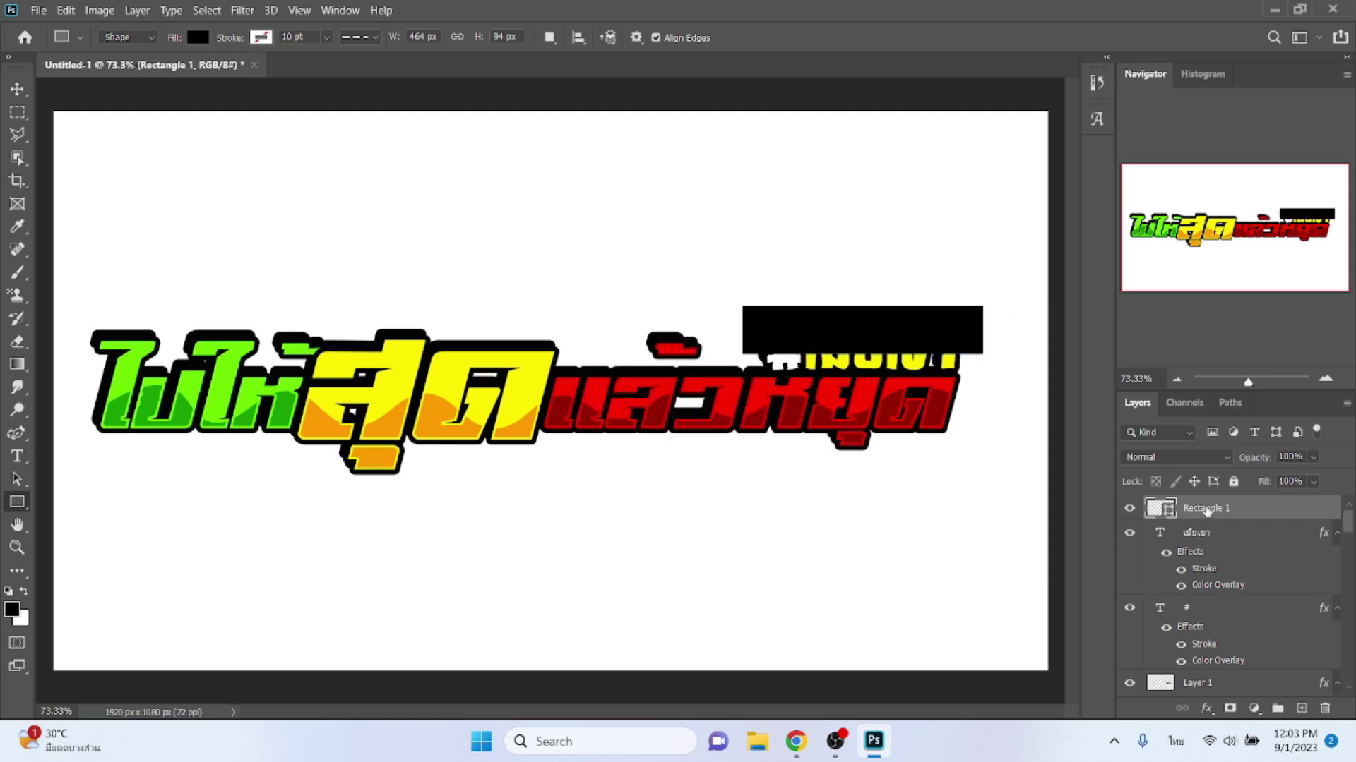
right_click(1208, 511)
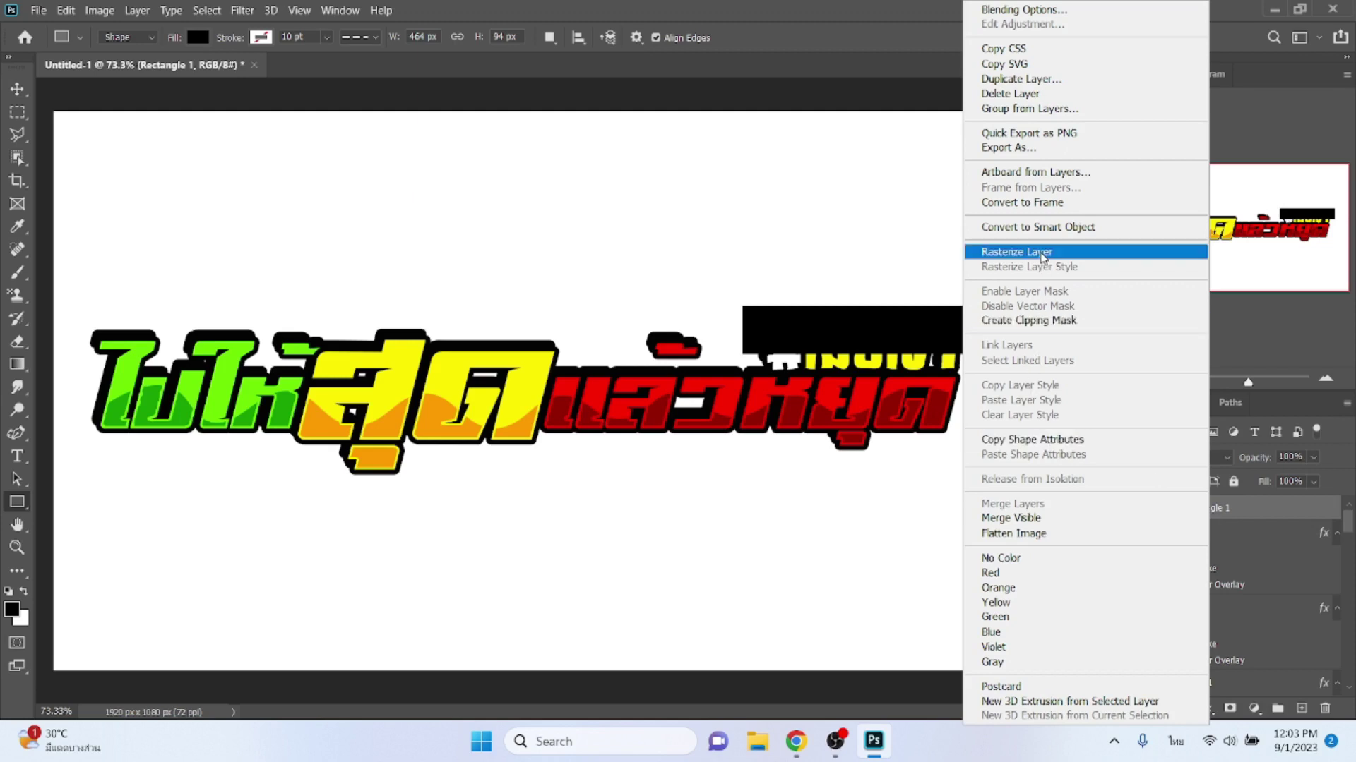
left_click(1041, 253)
- Object-select the hashtag letters and cut them from Rectangle 1 onto a new Layer 6
left_click(1207, 536)
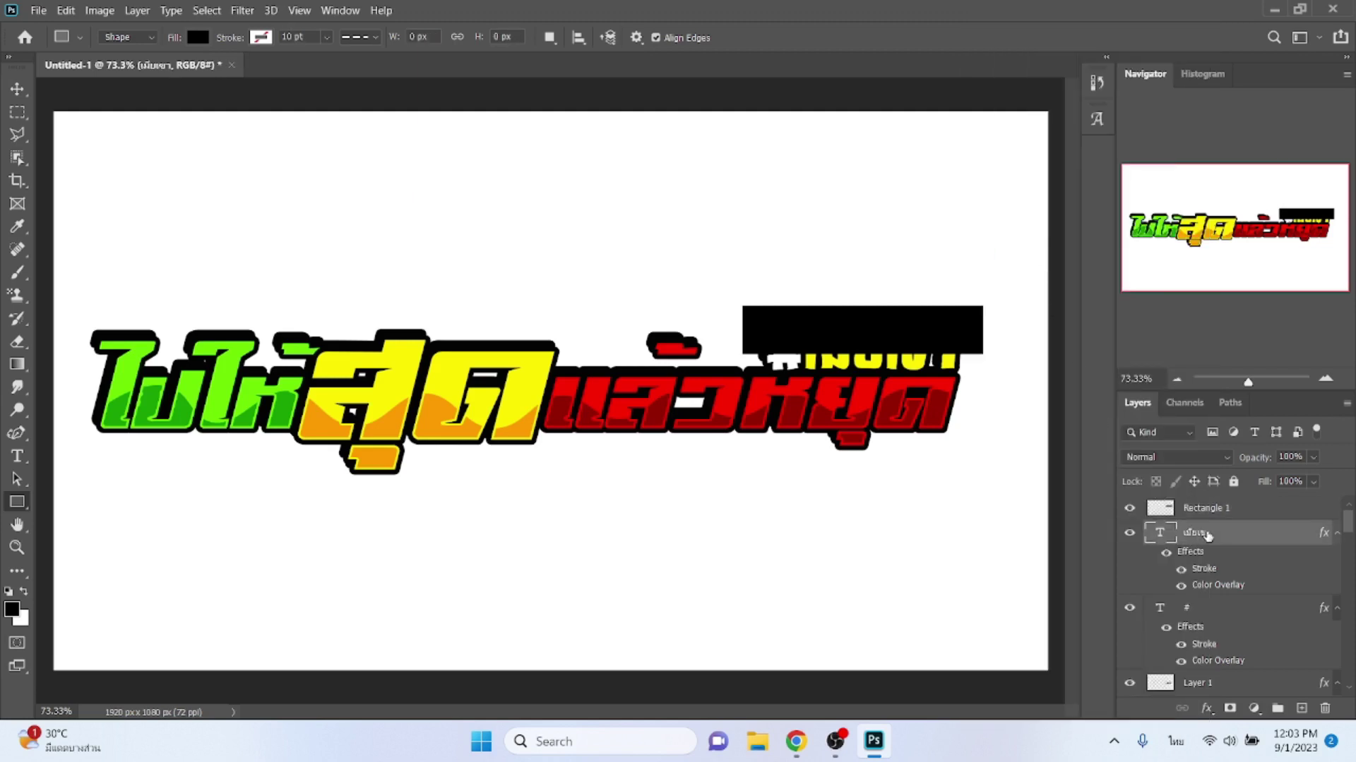
key("w")
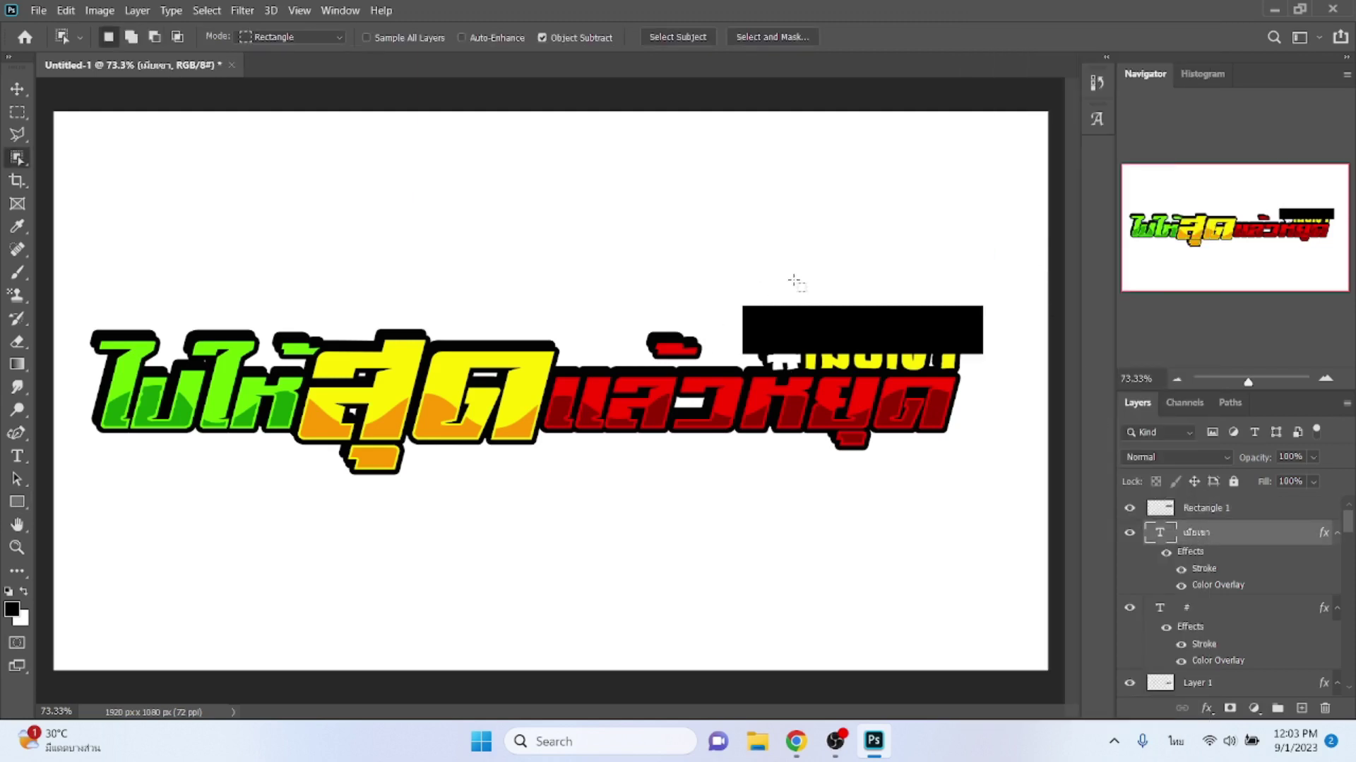
mouse_move(793, 280)
left_mouse_down()
mouse_move(947, 431)
mouse_move(1003, 417)
left_mouse_up()
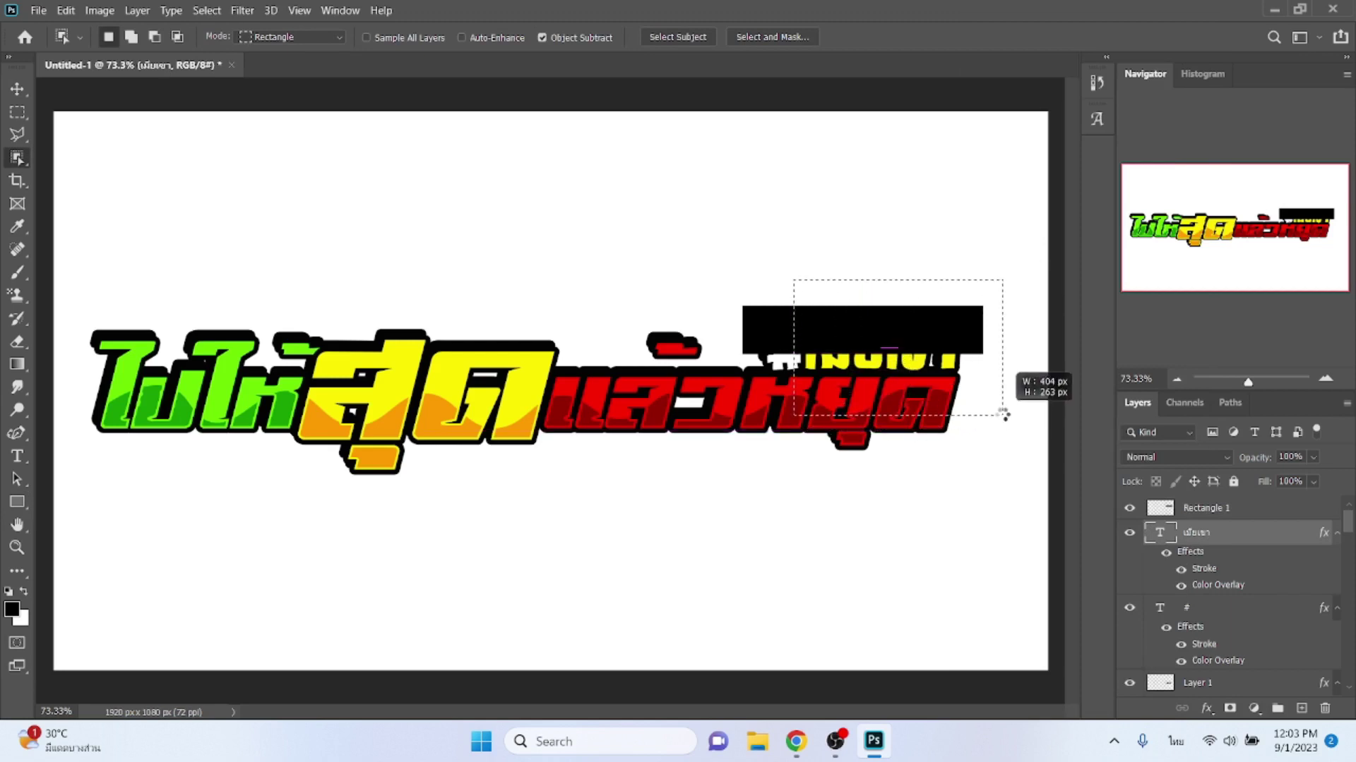
left_click(1175, 513)
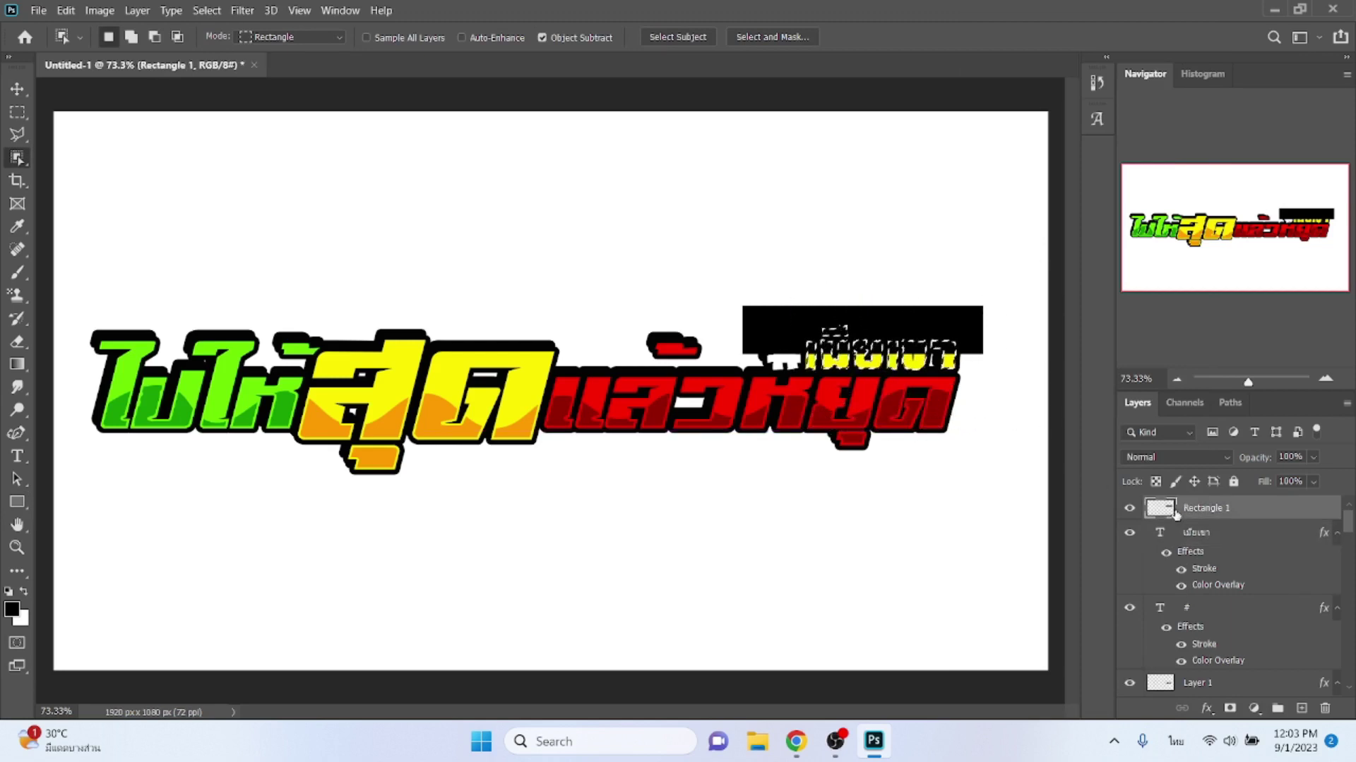
right_click(893, 338)
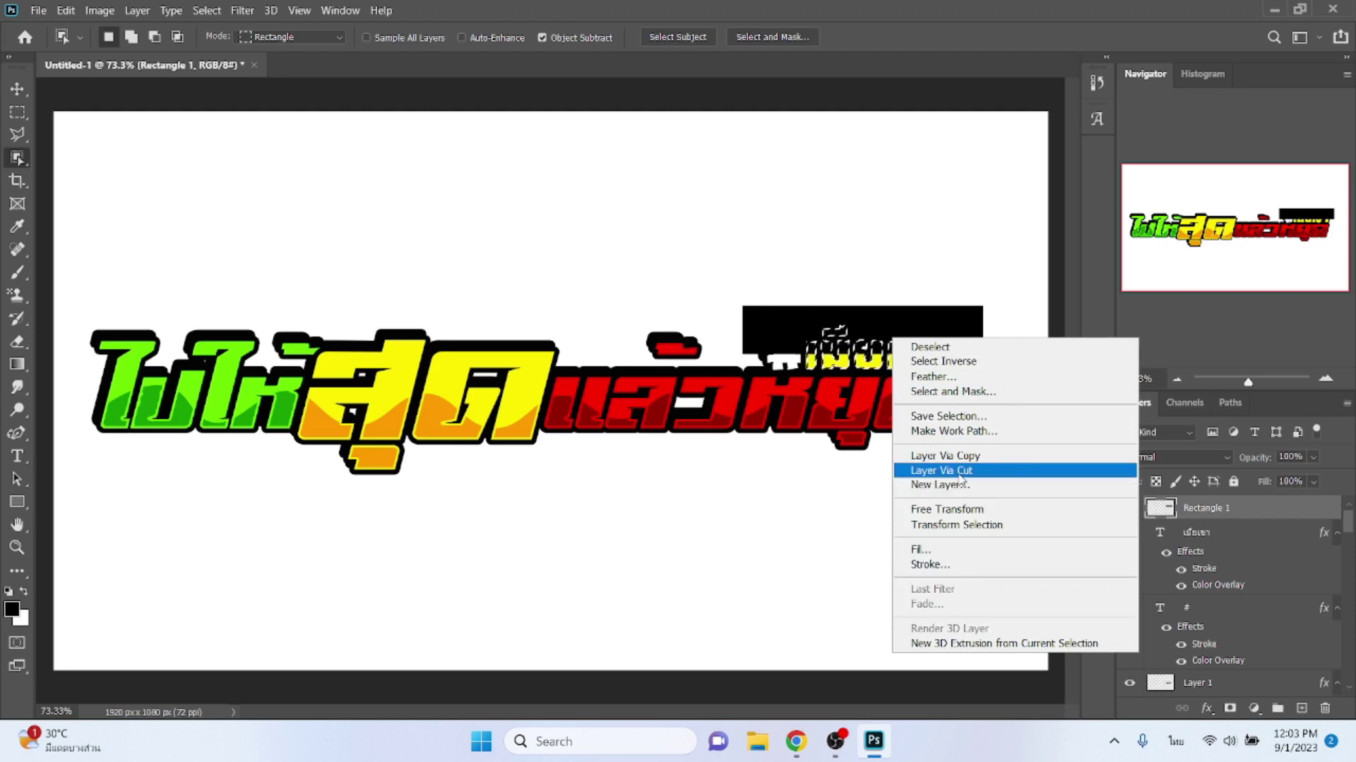
left_click(959, 473)
- Give Layer 6 an orange Color Overlay sampled from the slogan lettering
left_click(1207, 708)
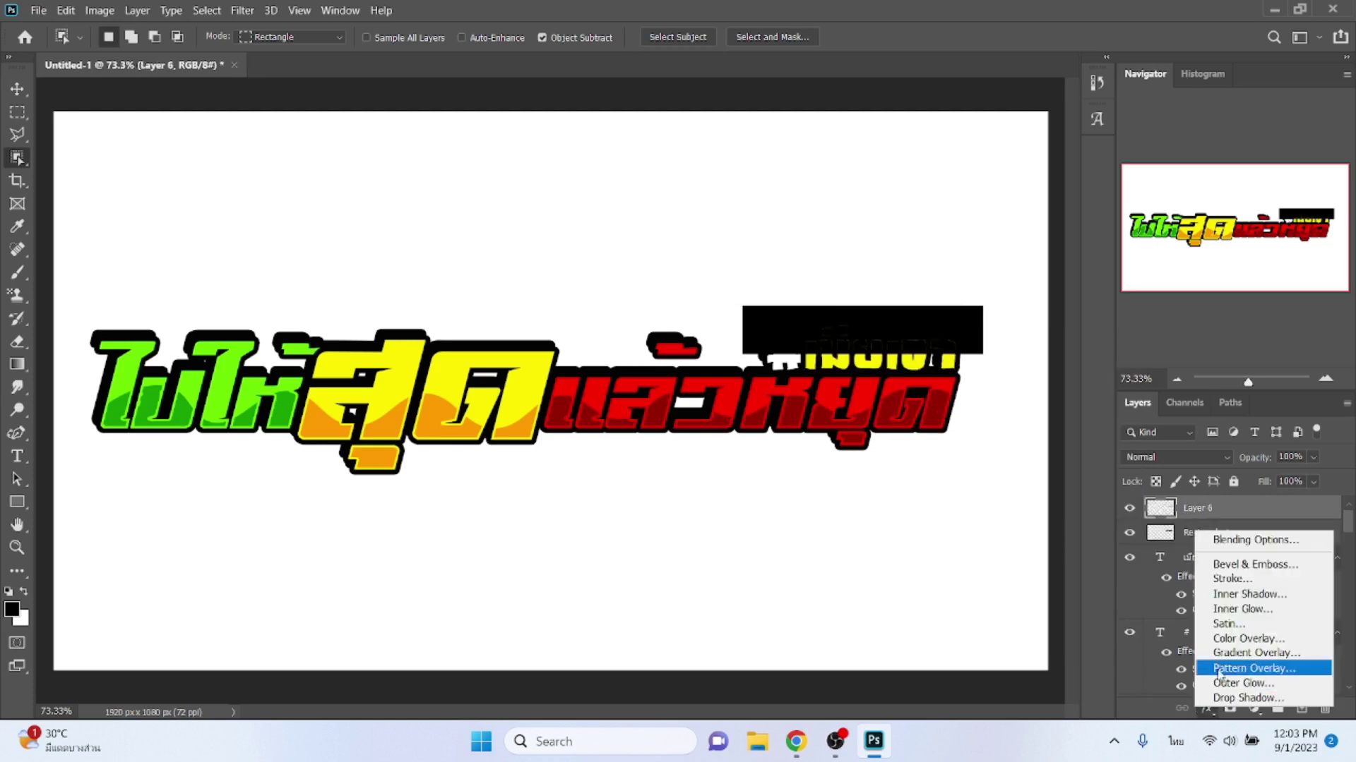
left_click(1219, 640)
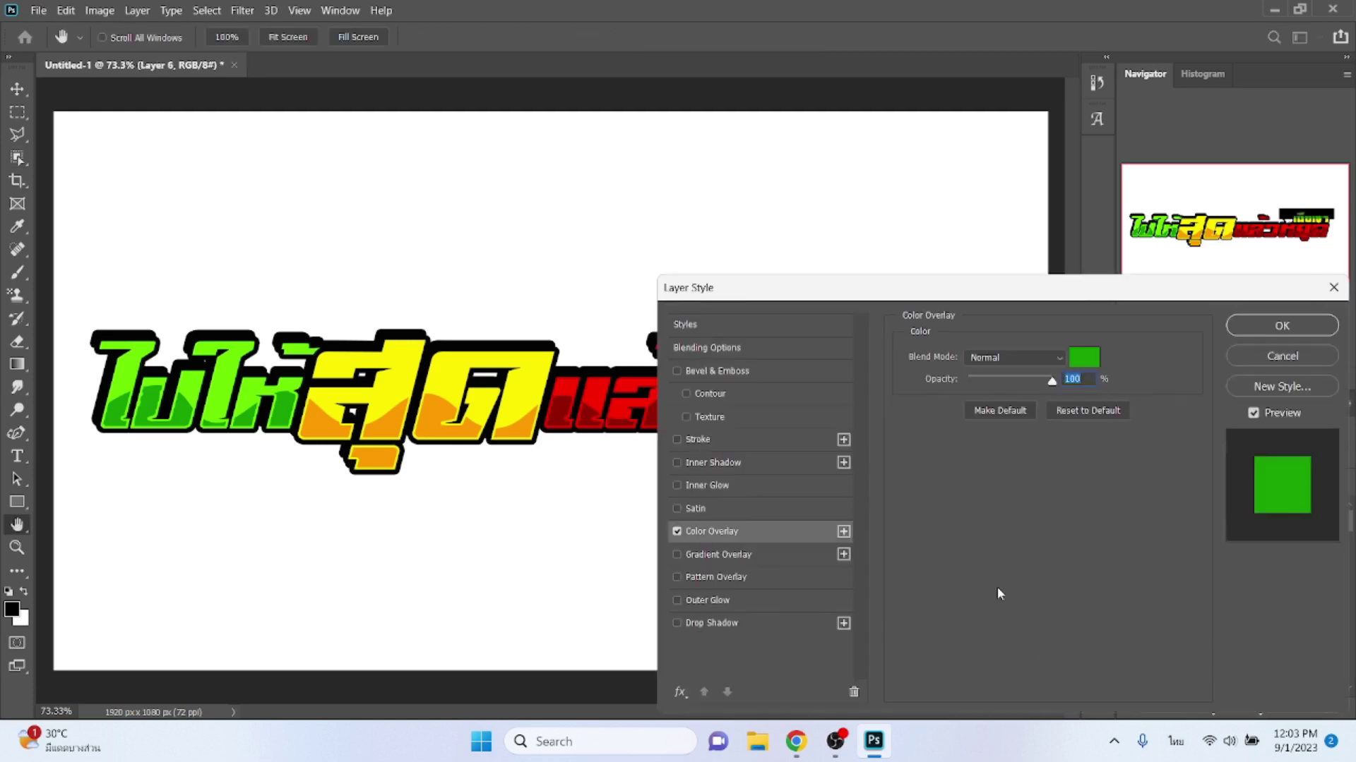
left_click_drag(997, 303, 1008, 451)
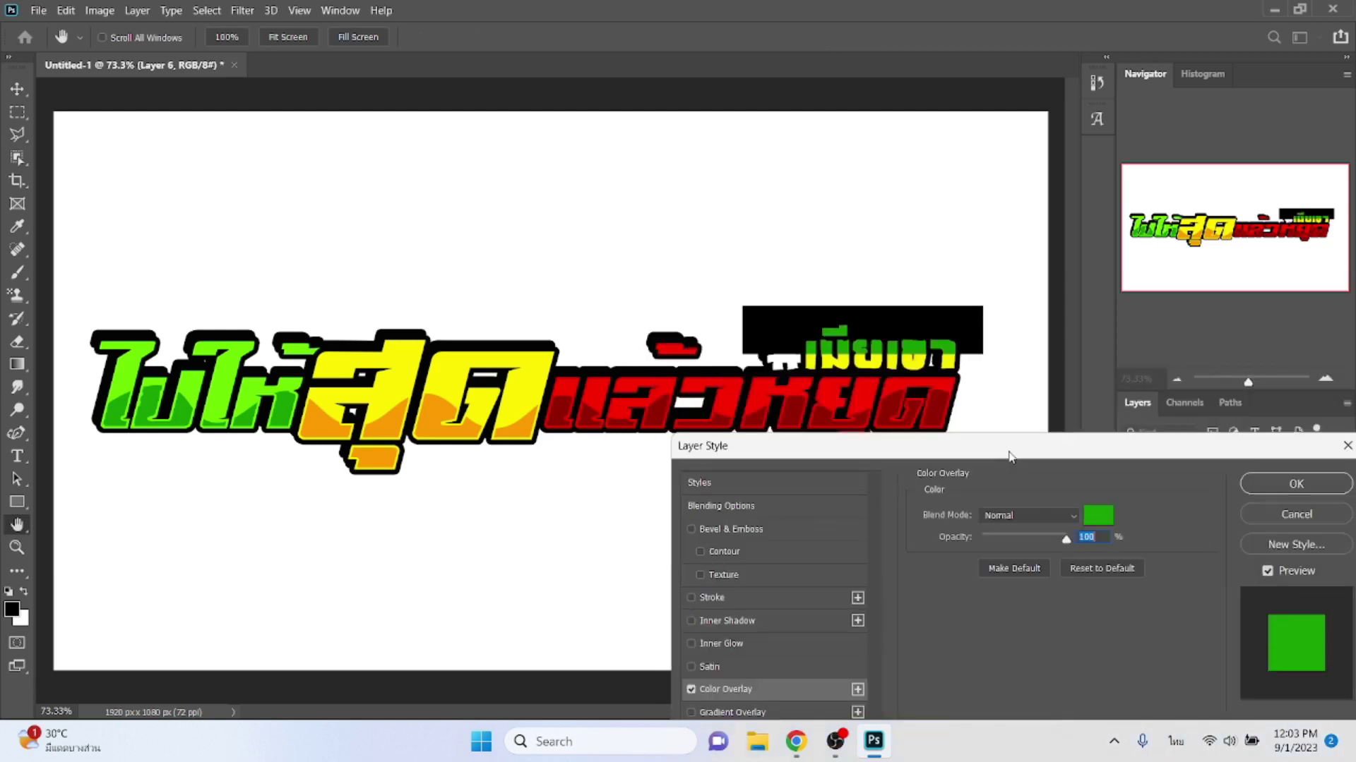
left_click(1096, 516)
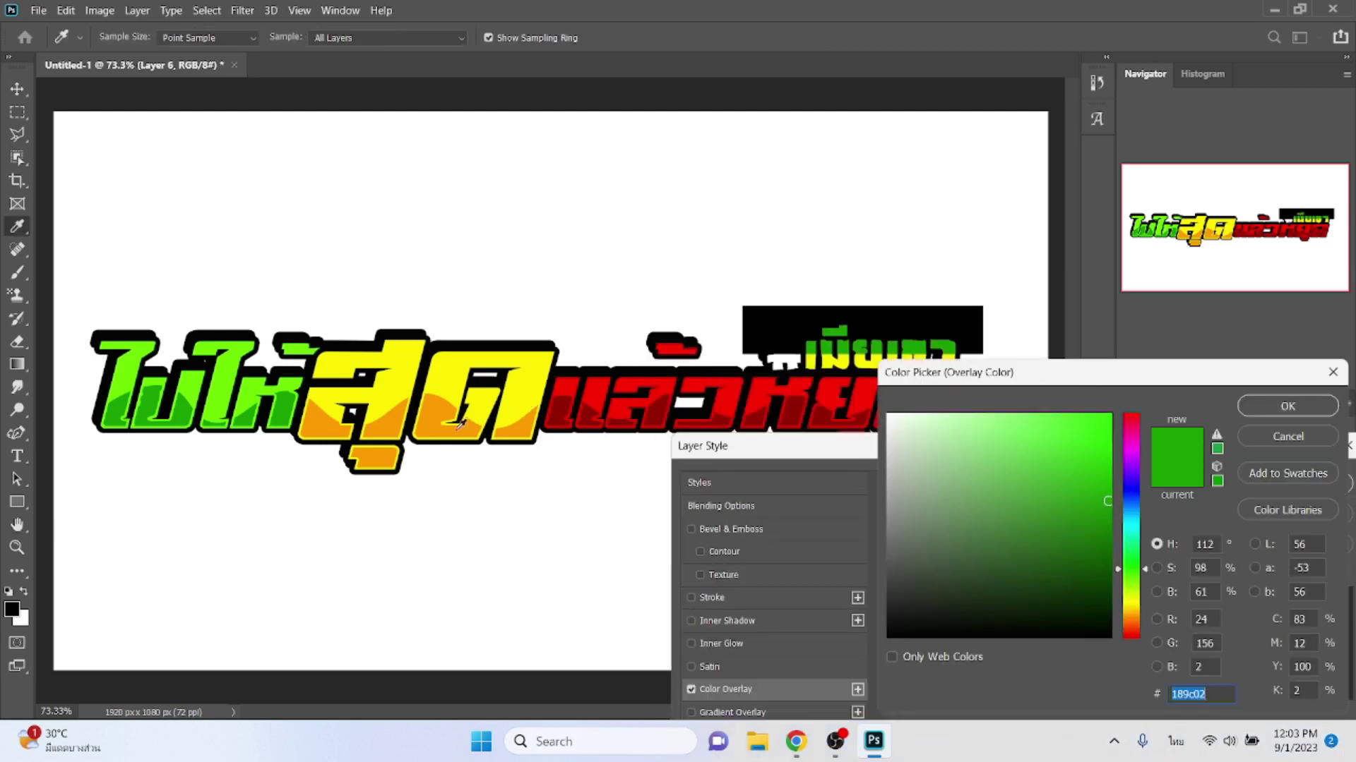
left_click(436, 409)
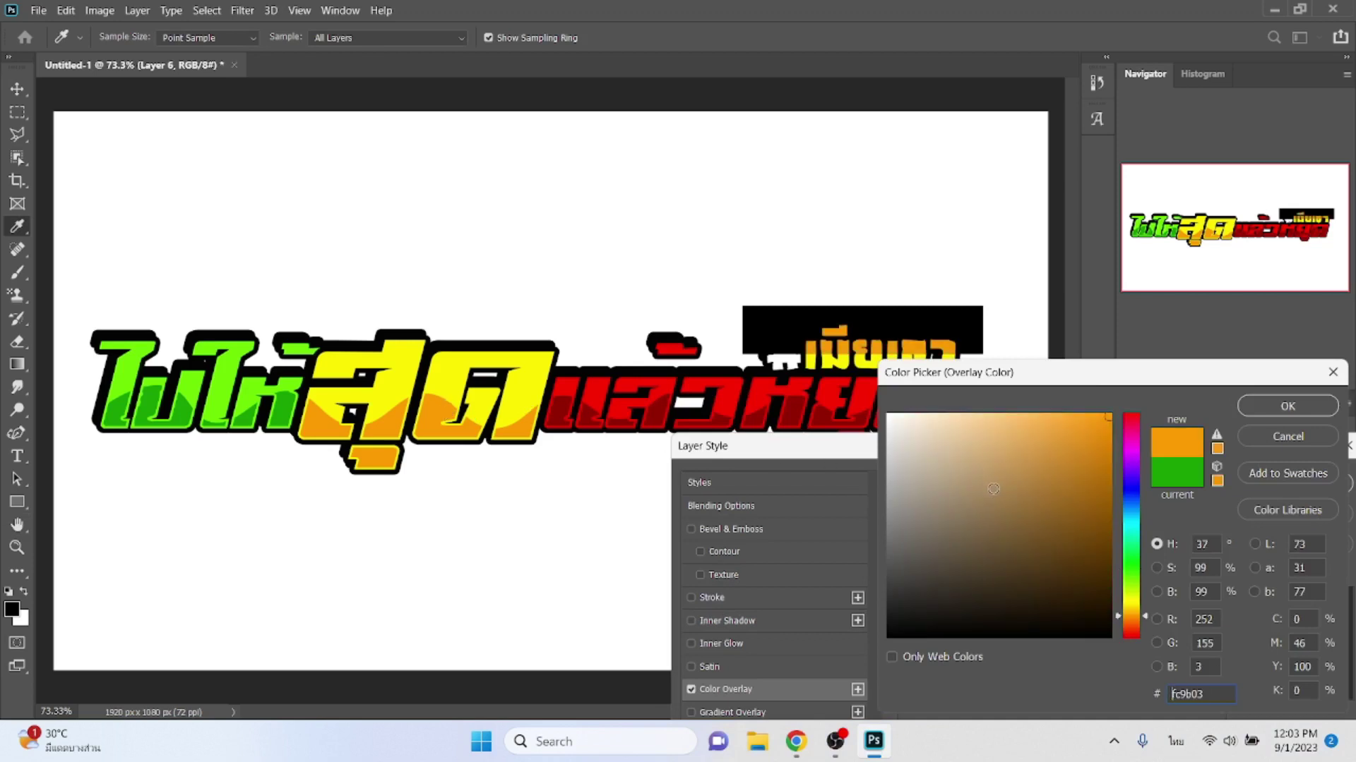
key("Return")
key("Return")
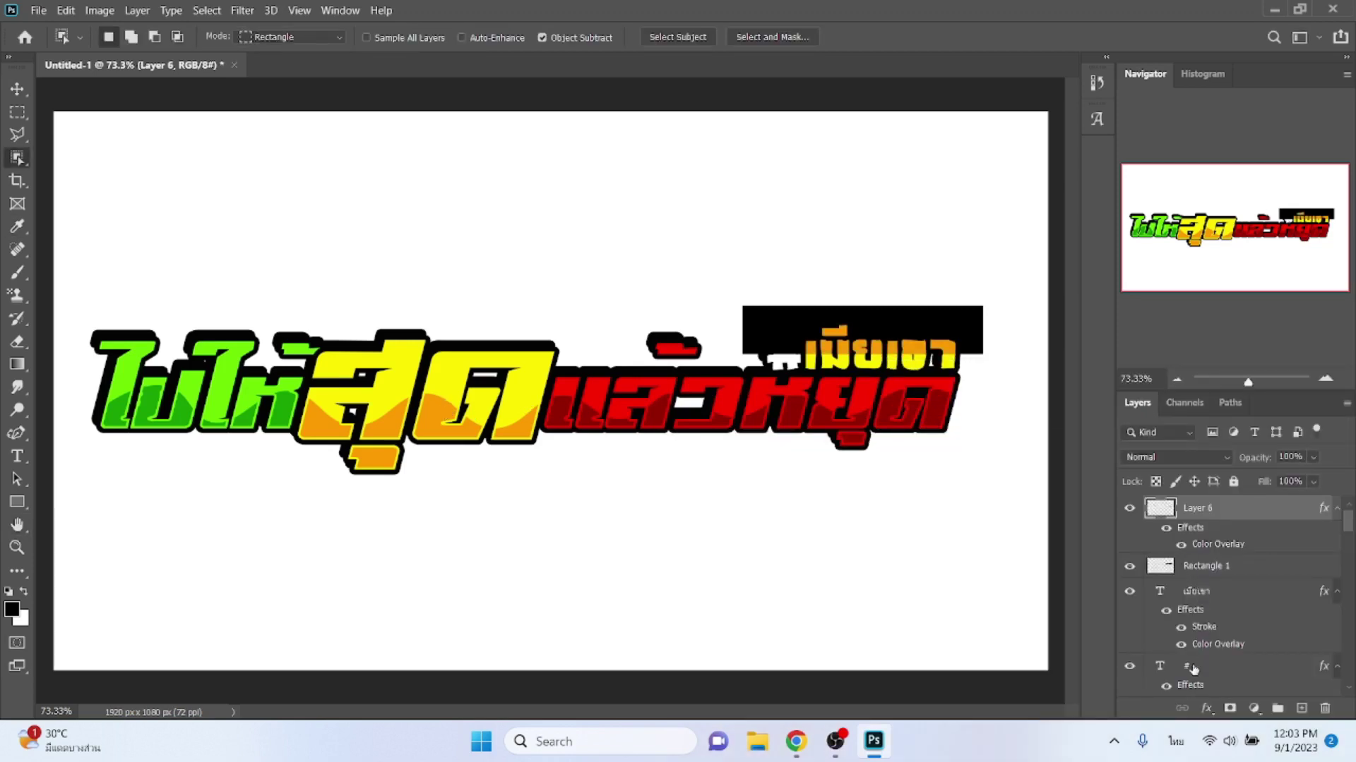
- Cut the # sign from Rectangle 1 onto Layer 7 and delete the leftover rectangle
left_click(1191, 667)
left_click_drag(742, 299, 843, 417)
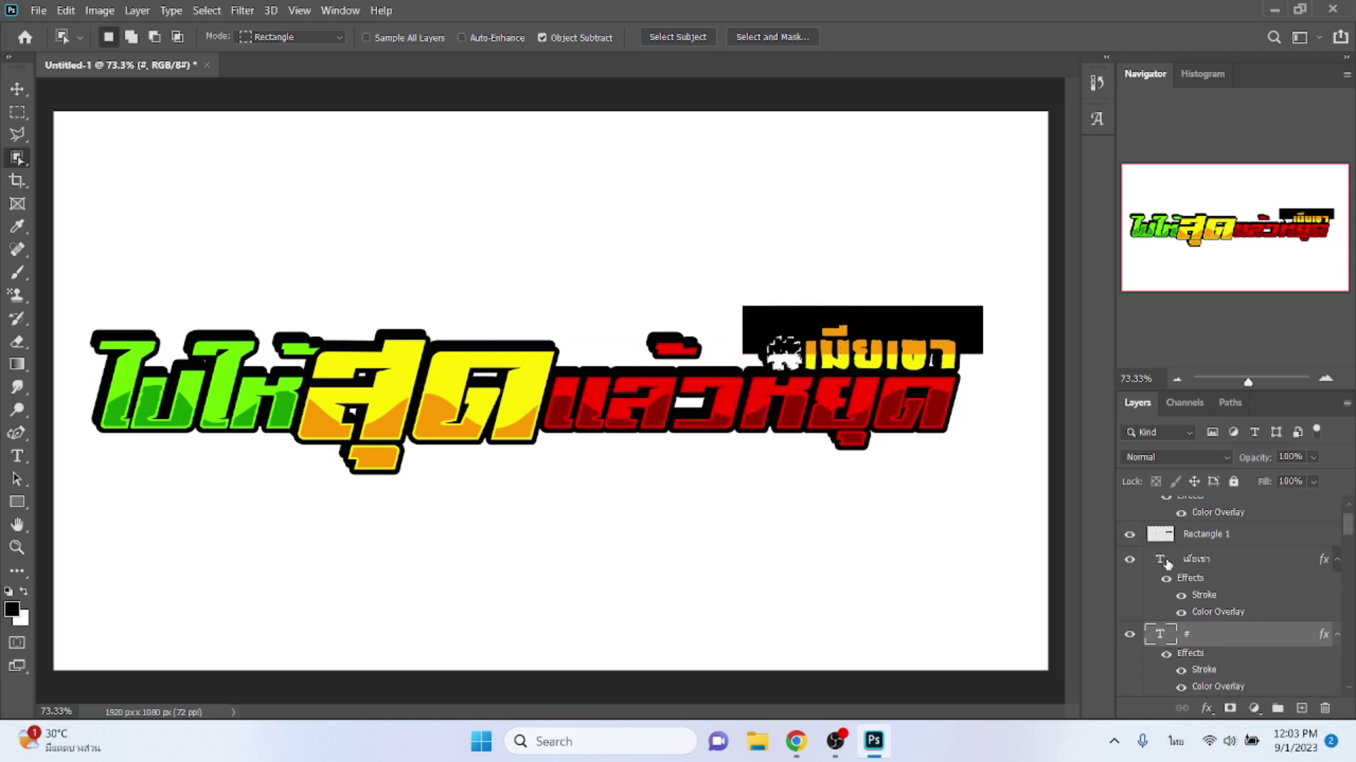
left_click(1185, 535)
right_click(783, 355)
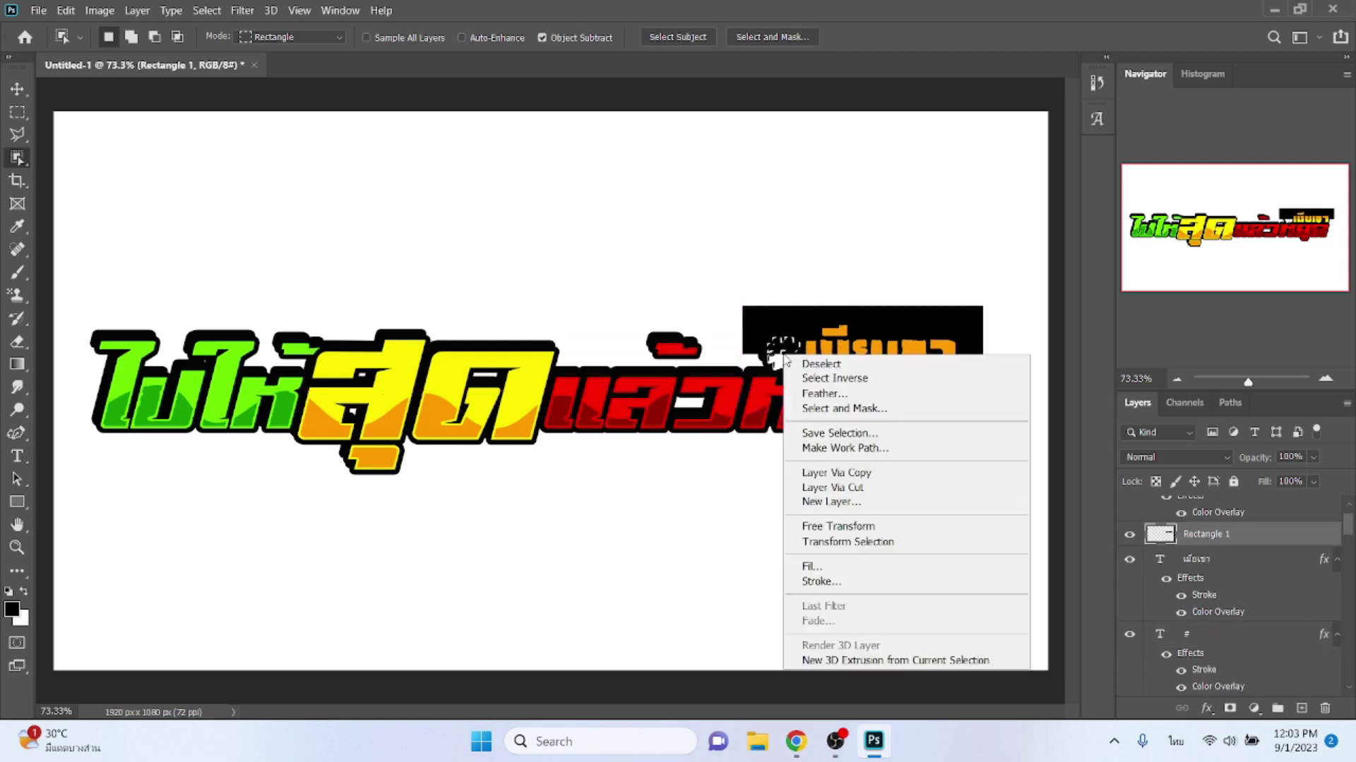
left_click(833, 487)
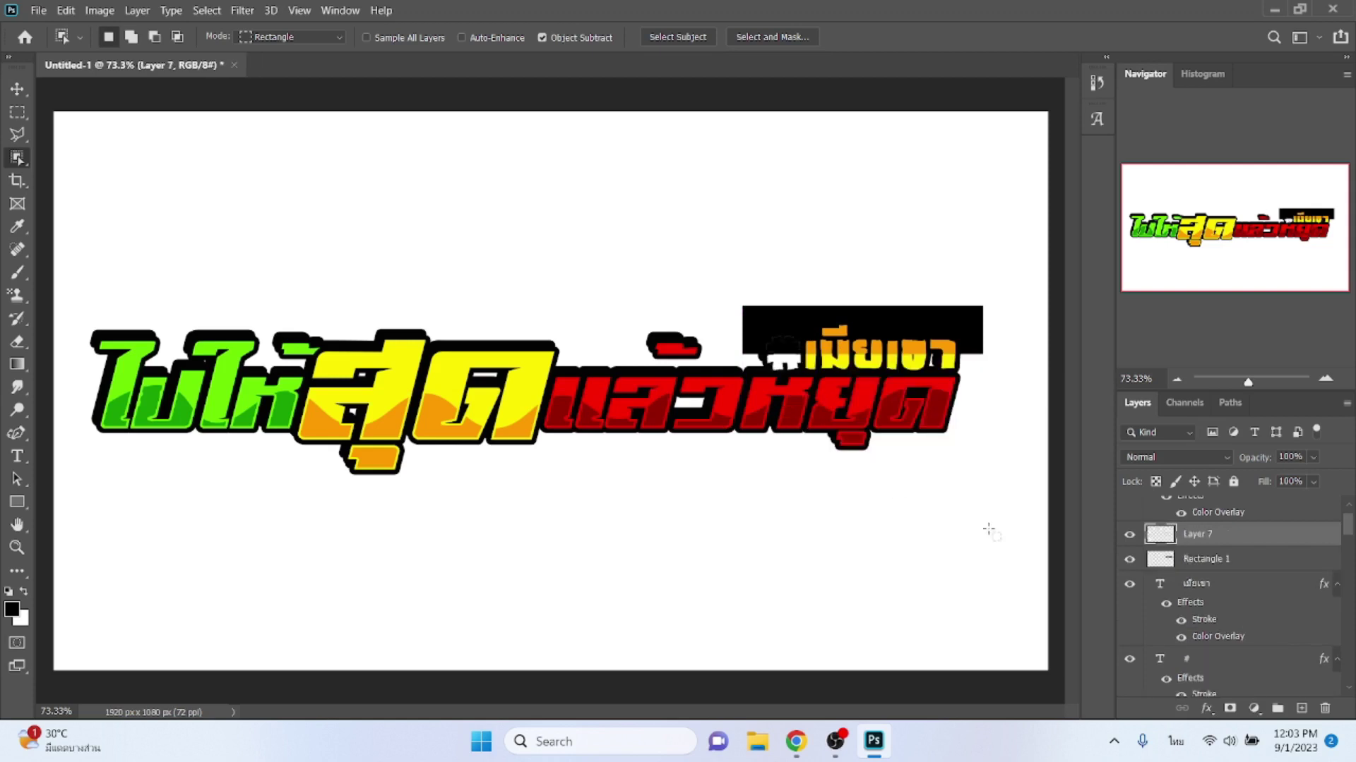
left_click(1177, 561)
key("Delete")
- Give Layer 7 a light grey (c0c0bf) Color Overlay, then switch to the Move tool
left_click(1185, 538)
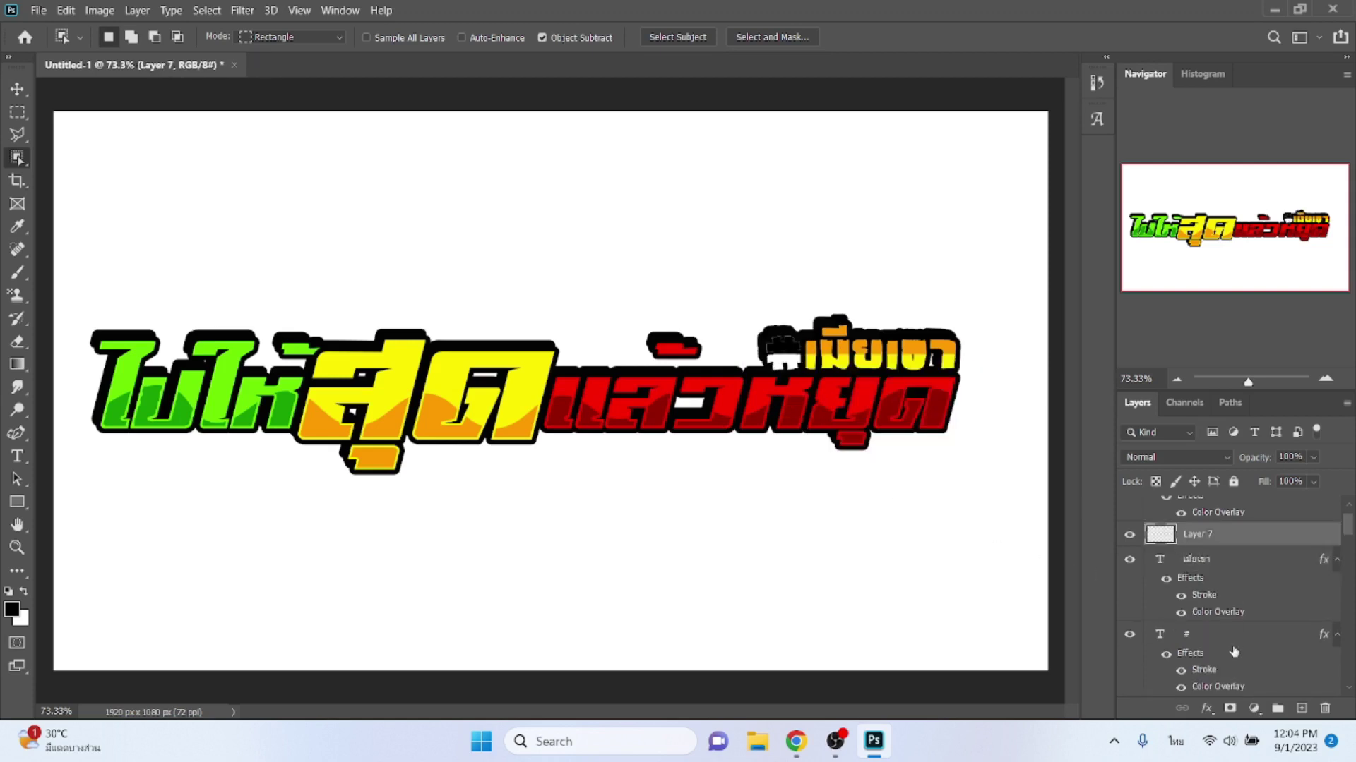
left_click(1200, 706)
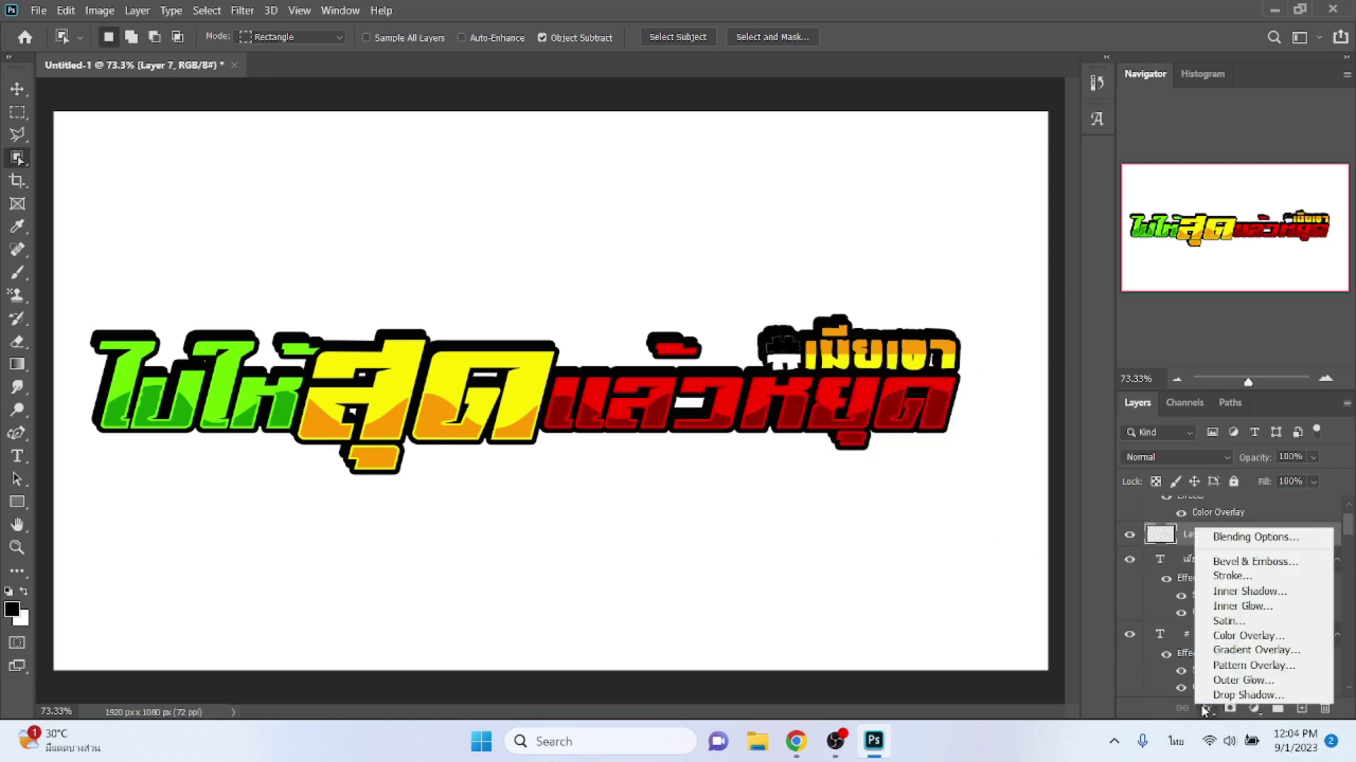
left_click(1230, 641)
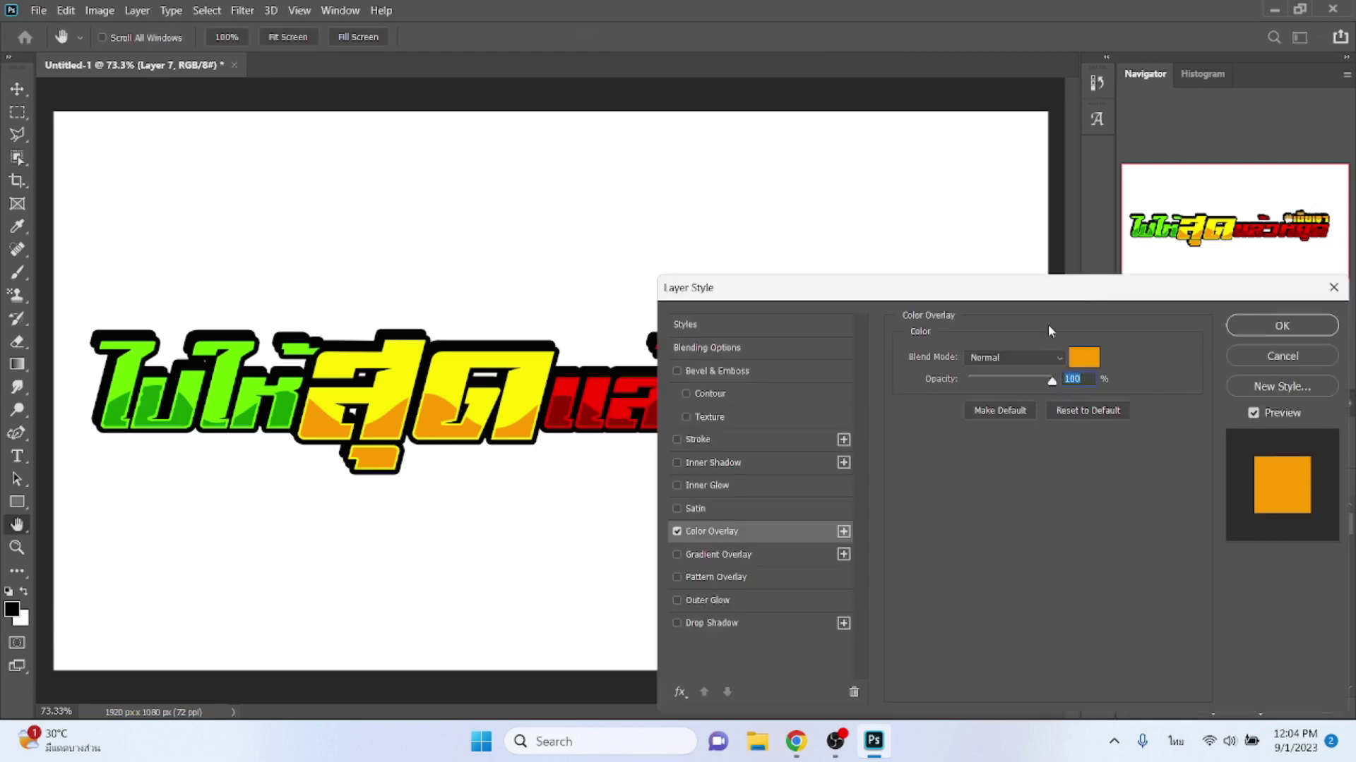
left_click_drag(1044, 292, 1091, 514)
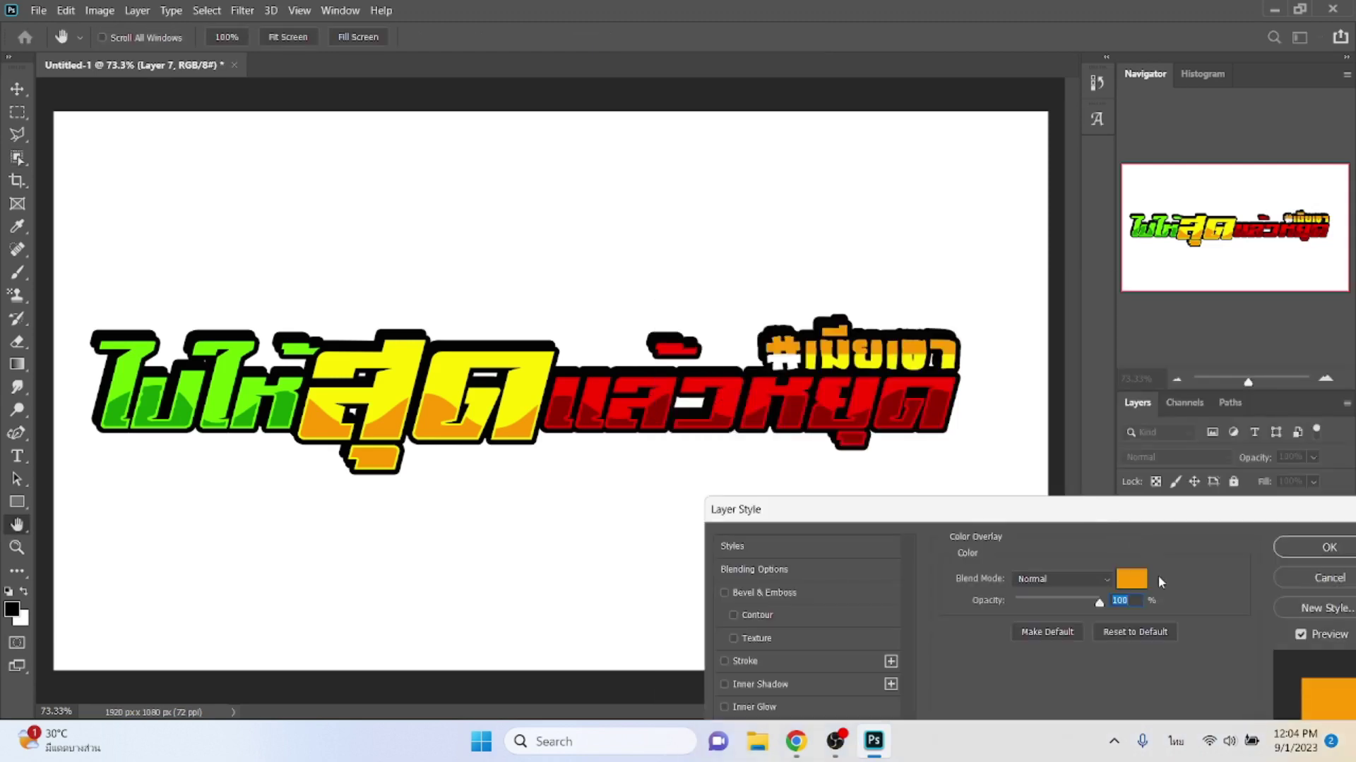
left_click(1135, 581)
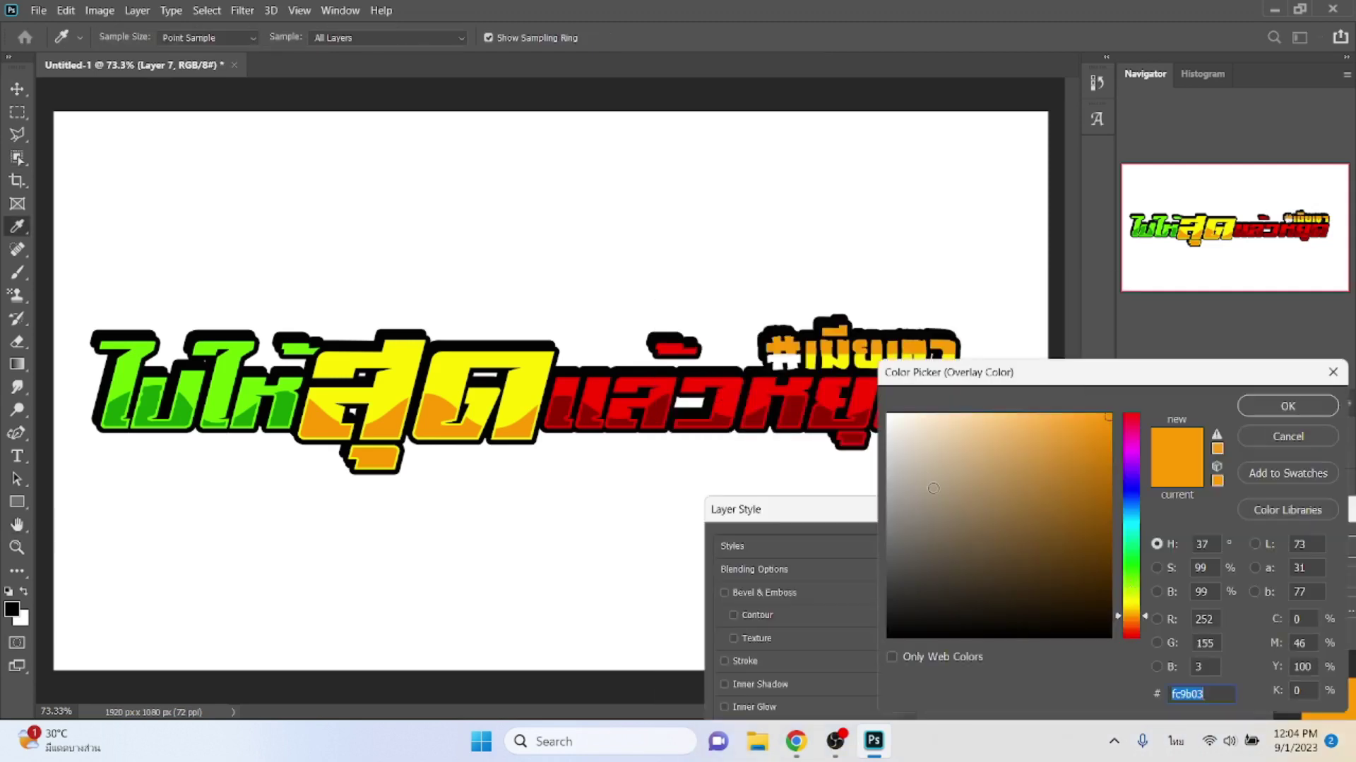
left_click(888, 468)
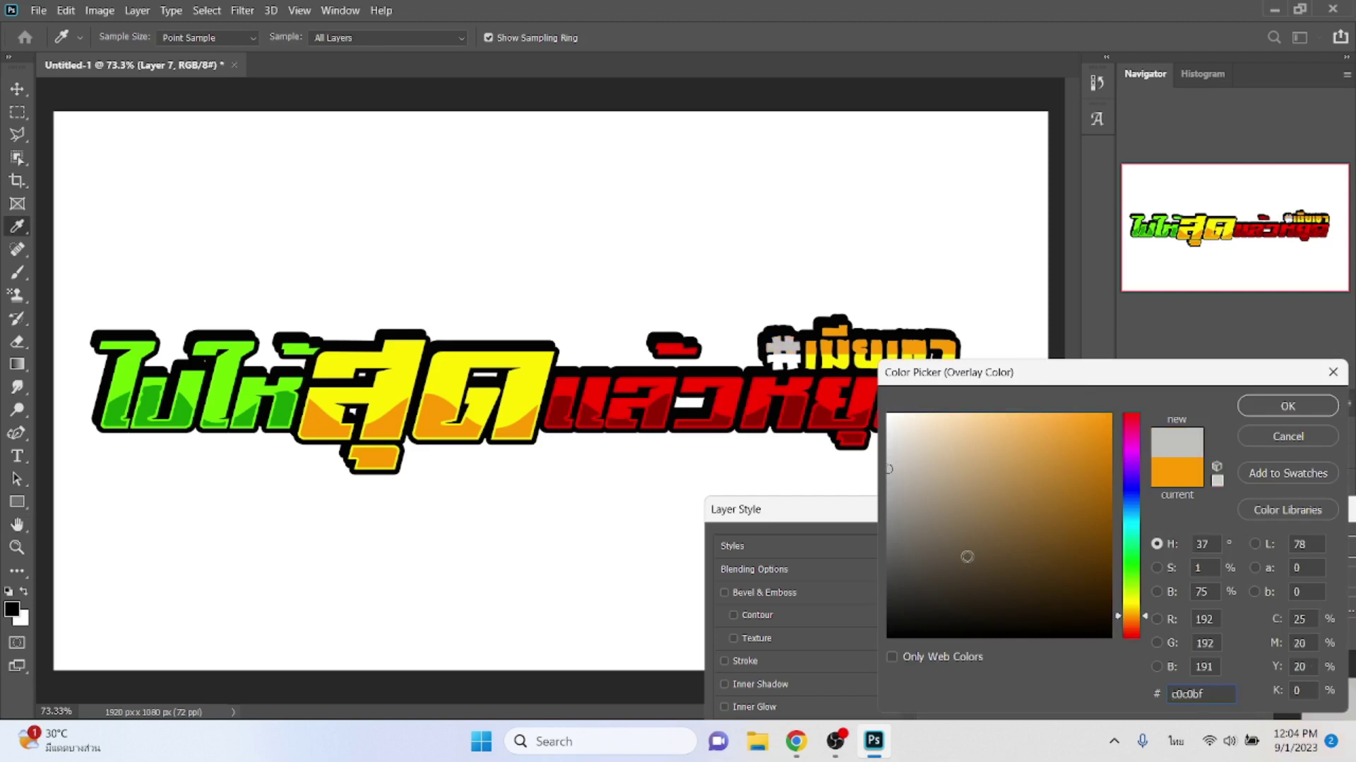
key("Return")
key("Return")
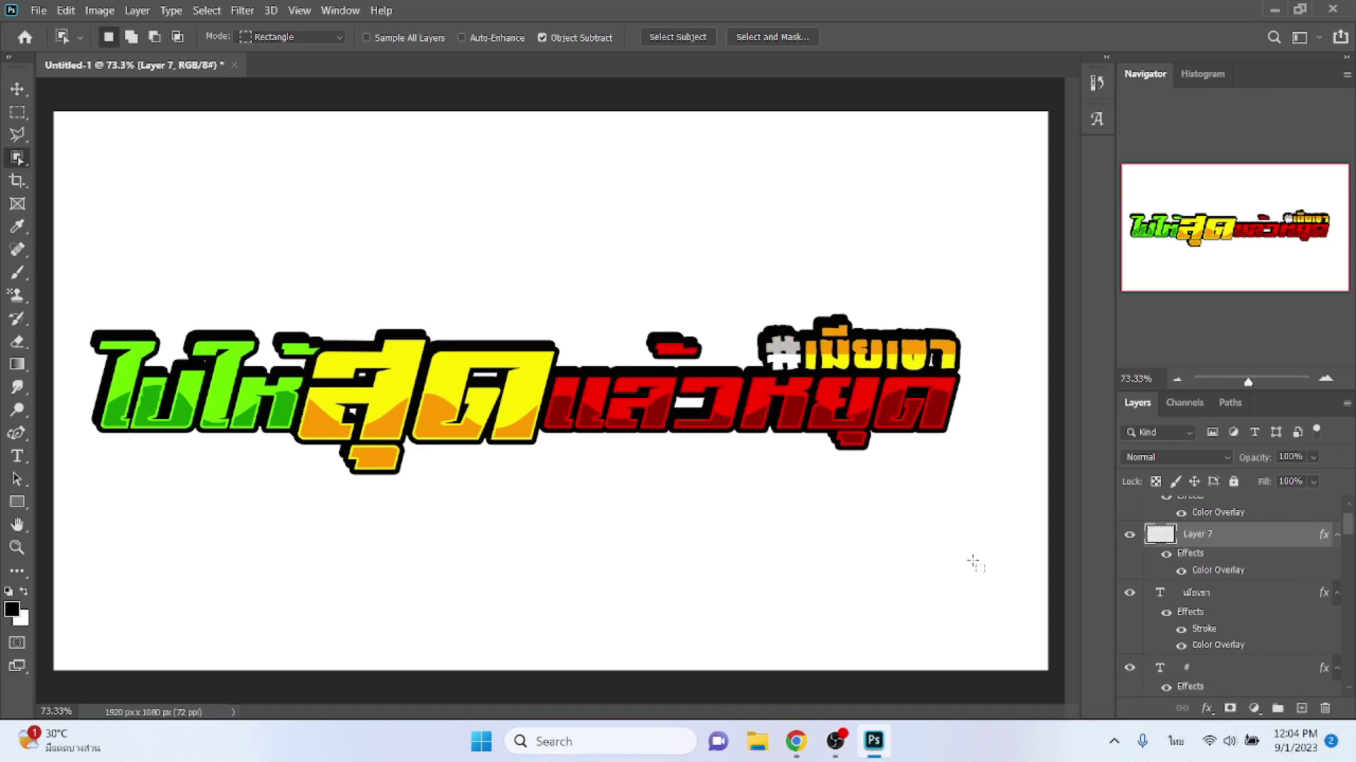
key("v")
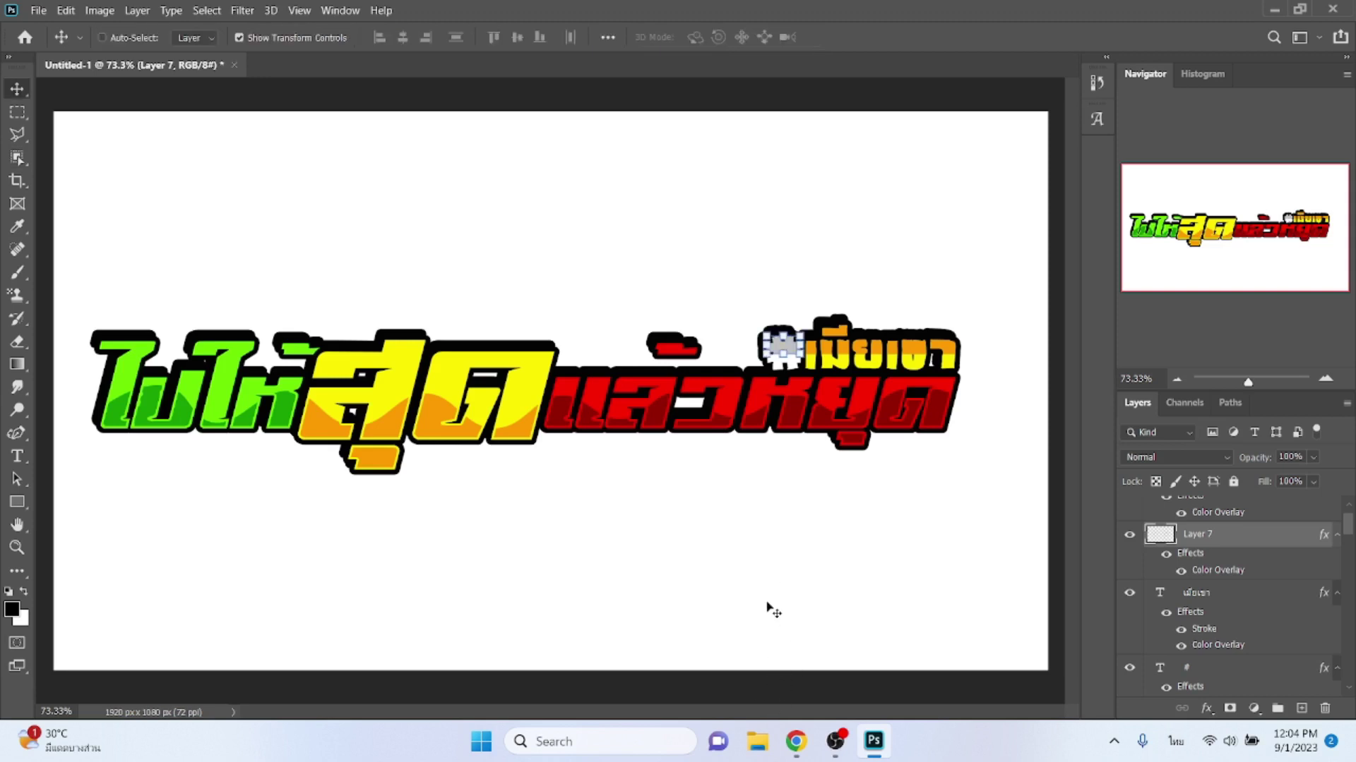
left_click(772, 746)
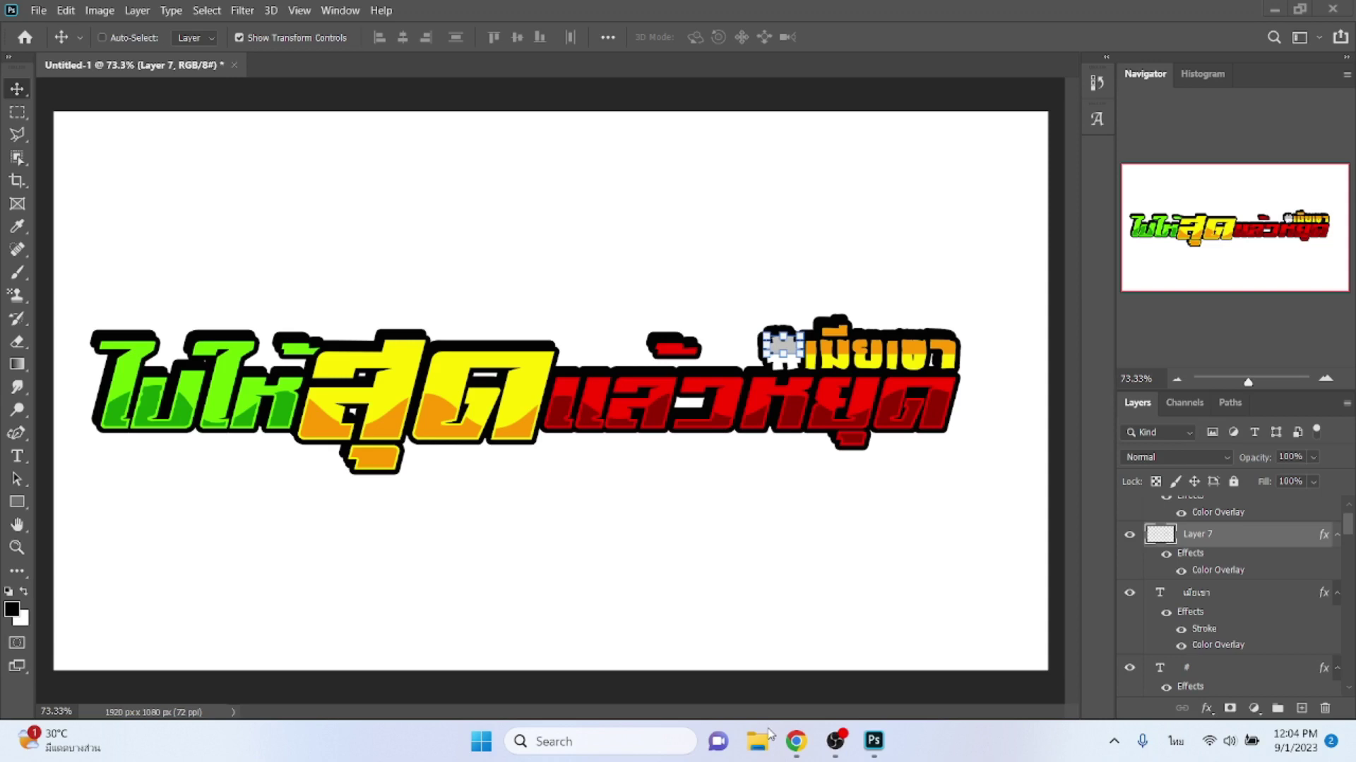
- In File Explorer, browse Local Disk (D:) > รูปภาพ > ดราฟ into the first drive-download folder
left_click(757, 749)
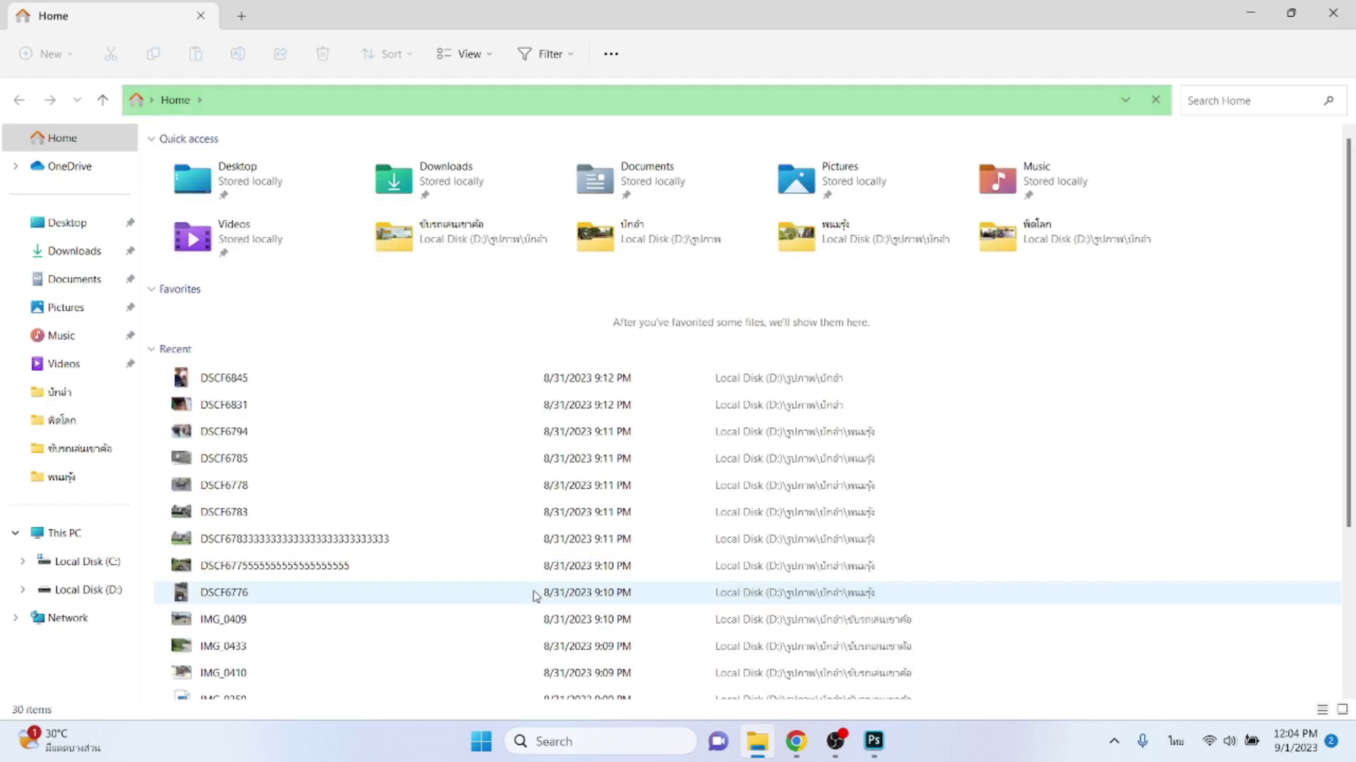
left_click(115, 592)
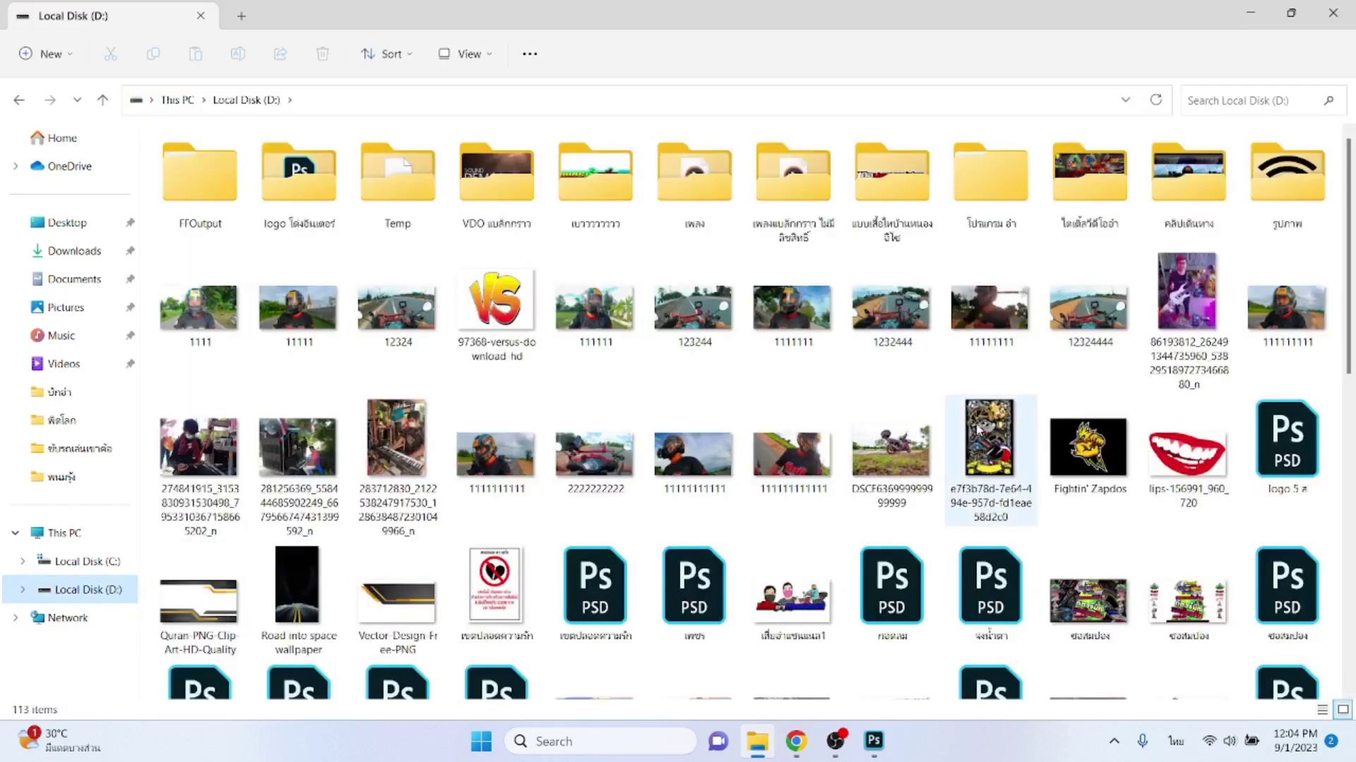
double_click(1306, 206)
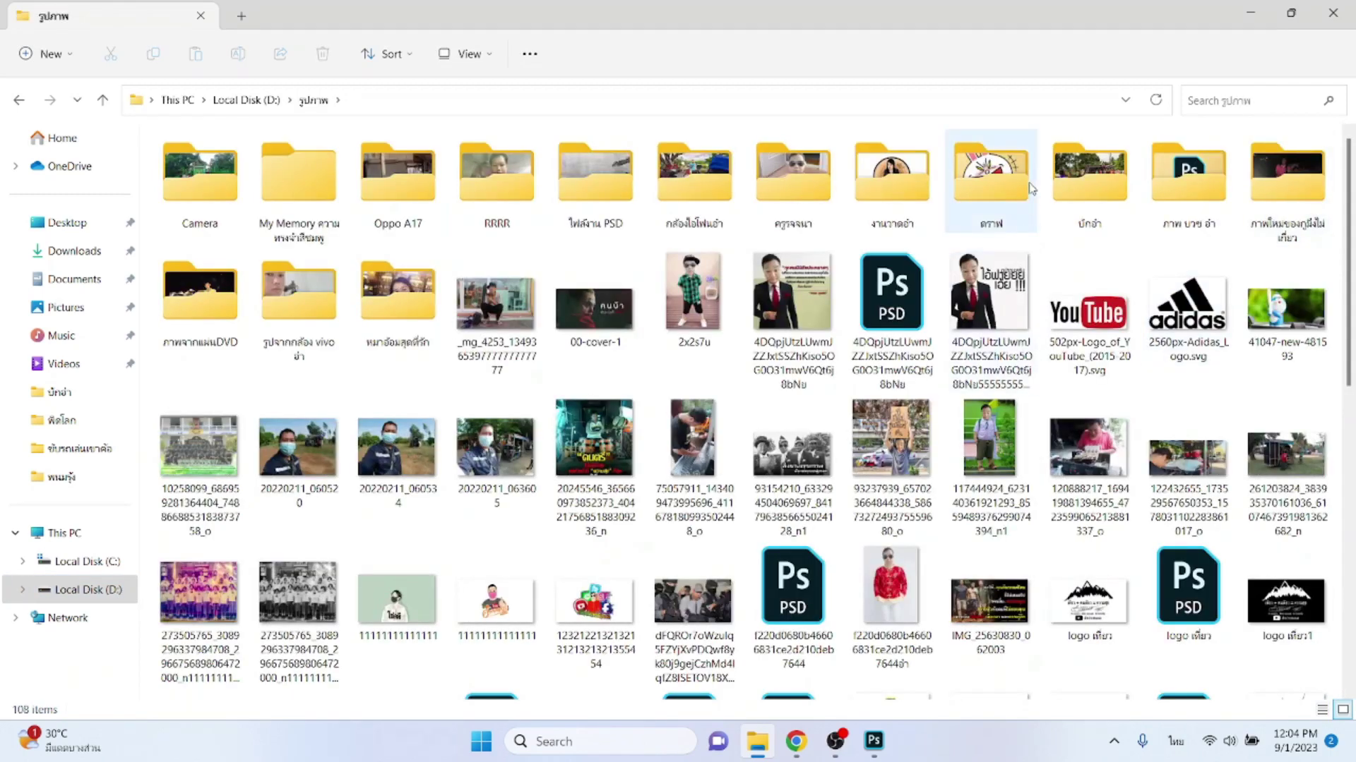
left_click(1011, 195)
double_click(1011, 189)
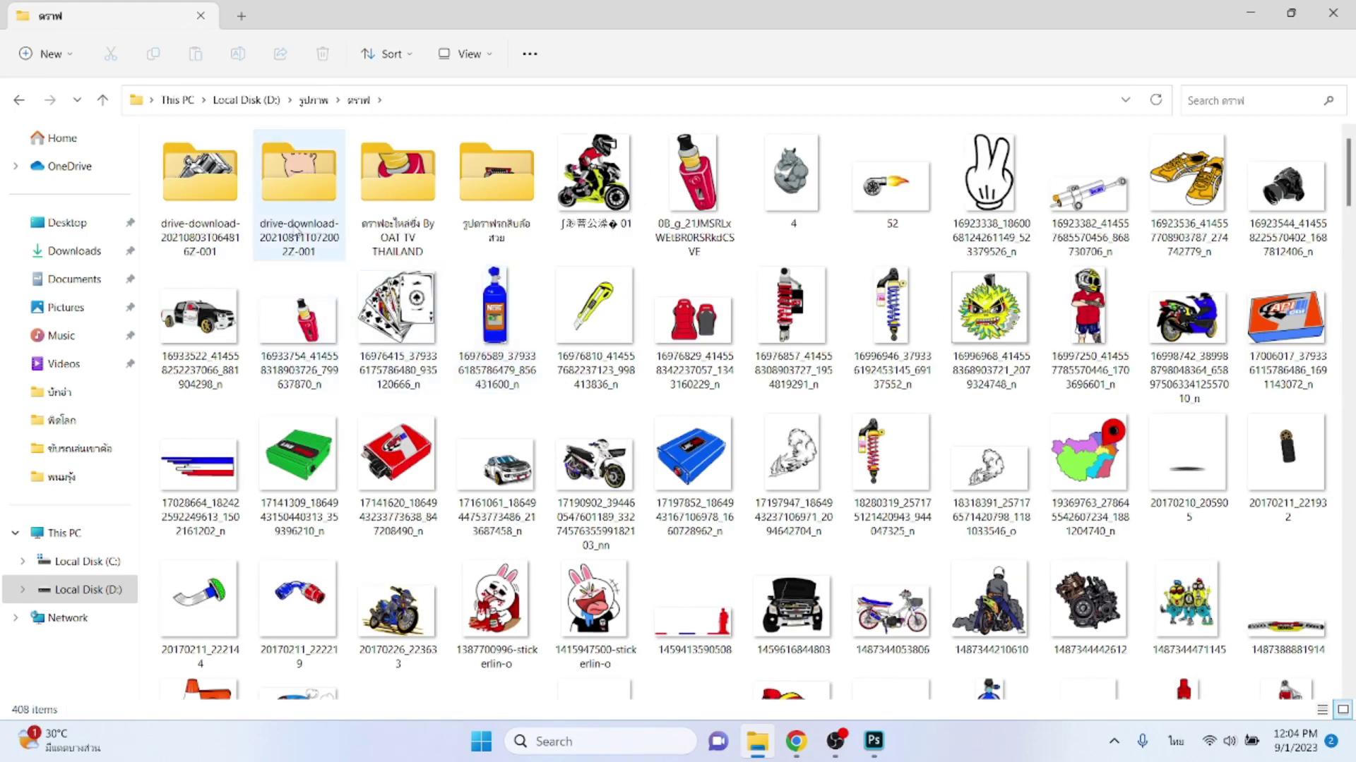
left_click(224, 198)
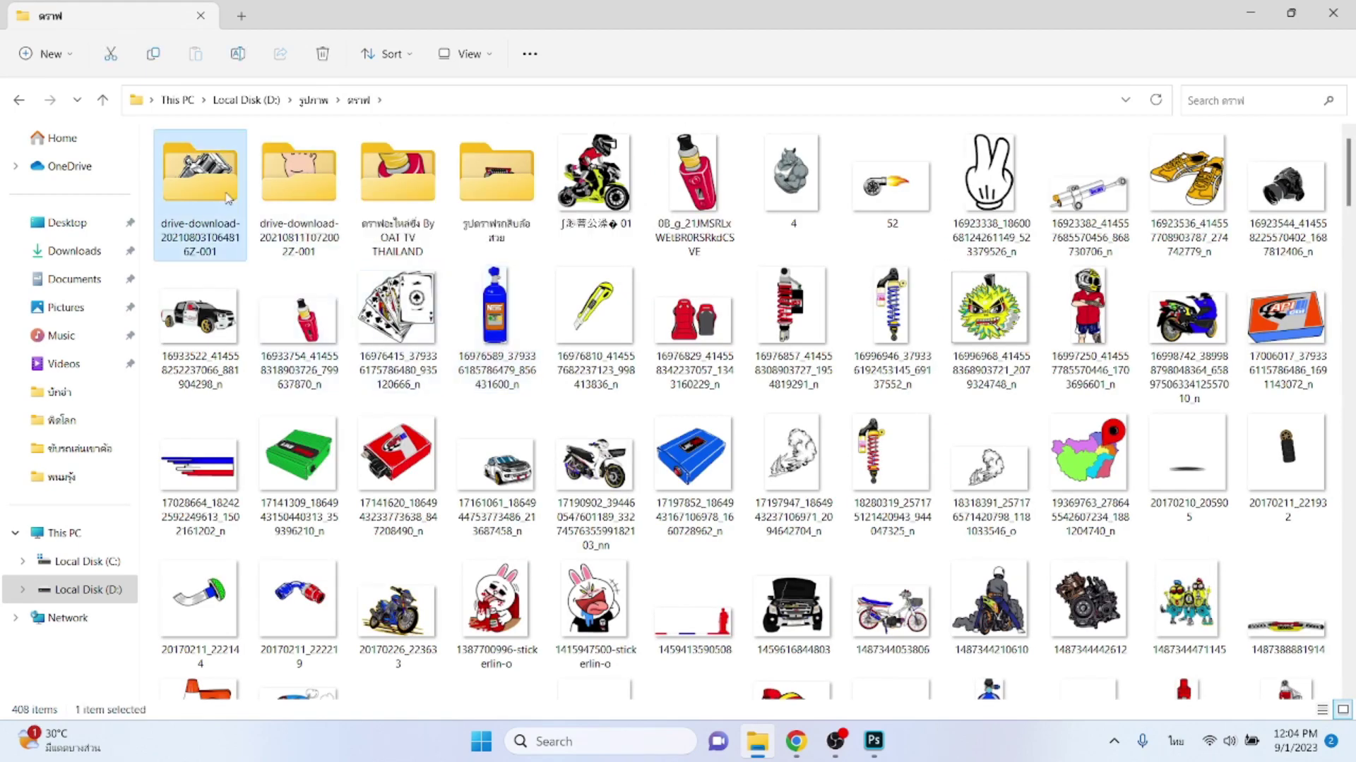
double_click(224, 199)
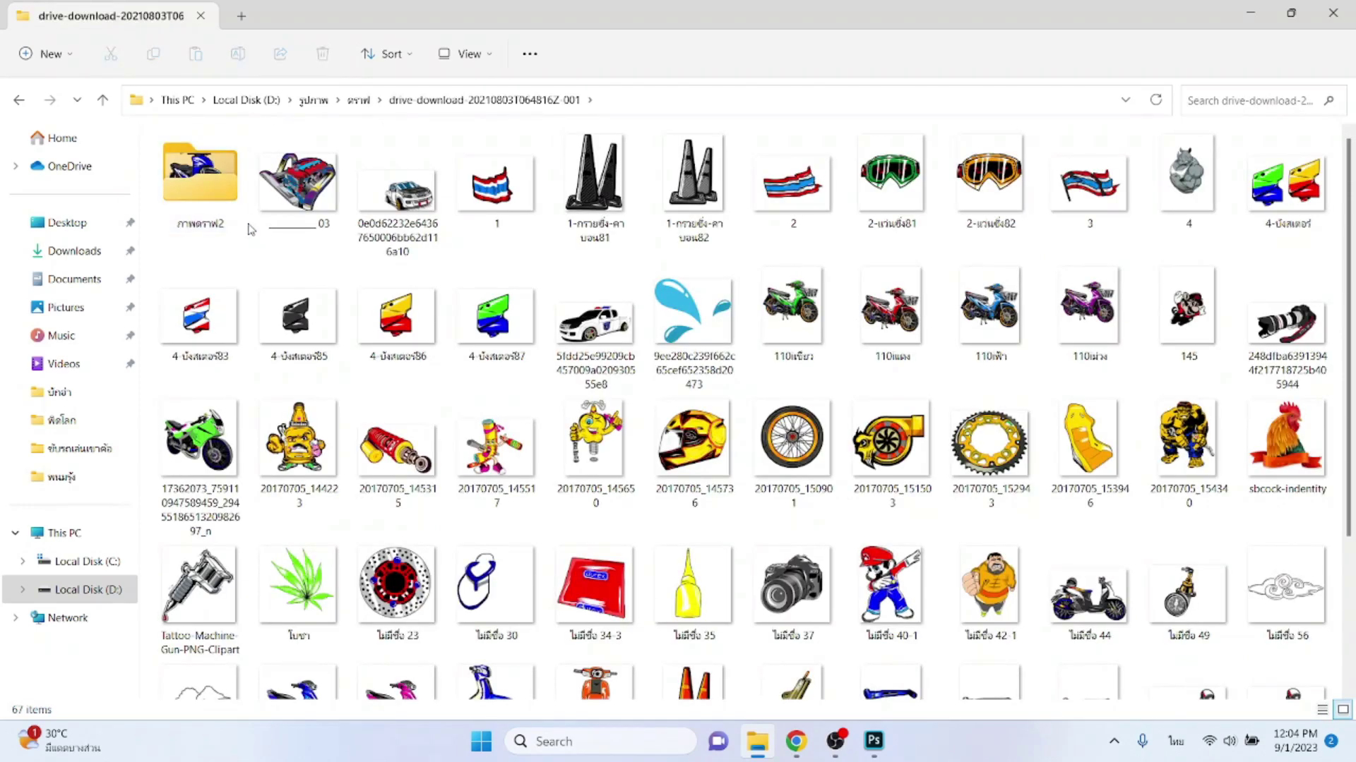
scroll(372, 388, "down", 2)
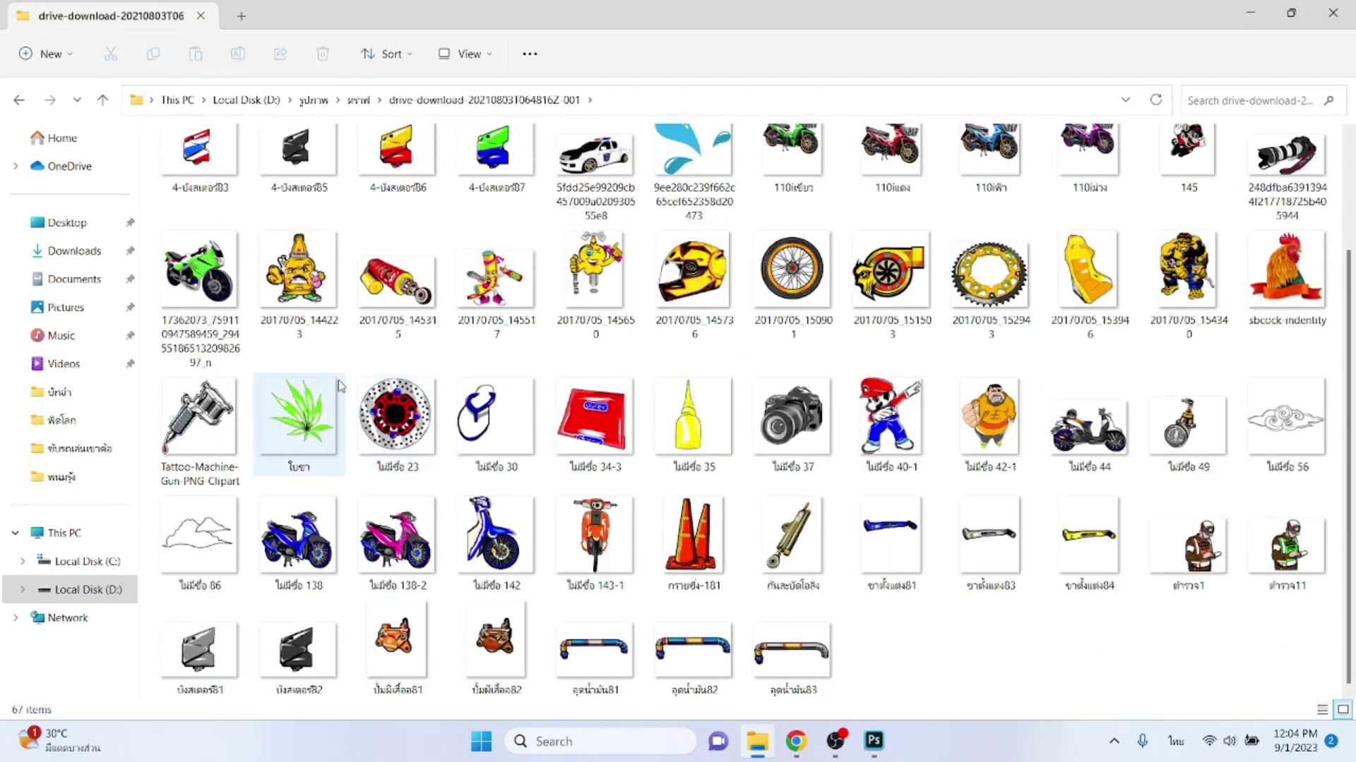
scroll(336, 377, "up", 2)
- Open drive-download-20210811T072002Z-001 and drag the งาน-1.2 image into the Photoshop document
double_click(192, 182)
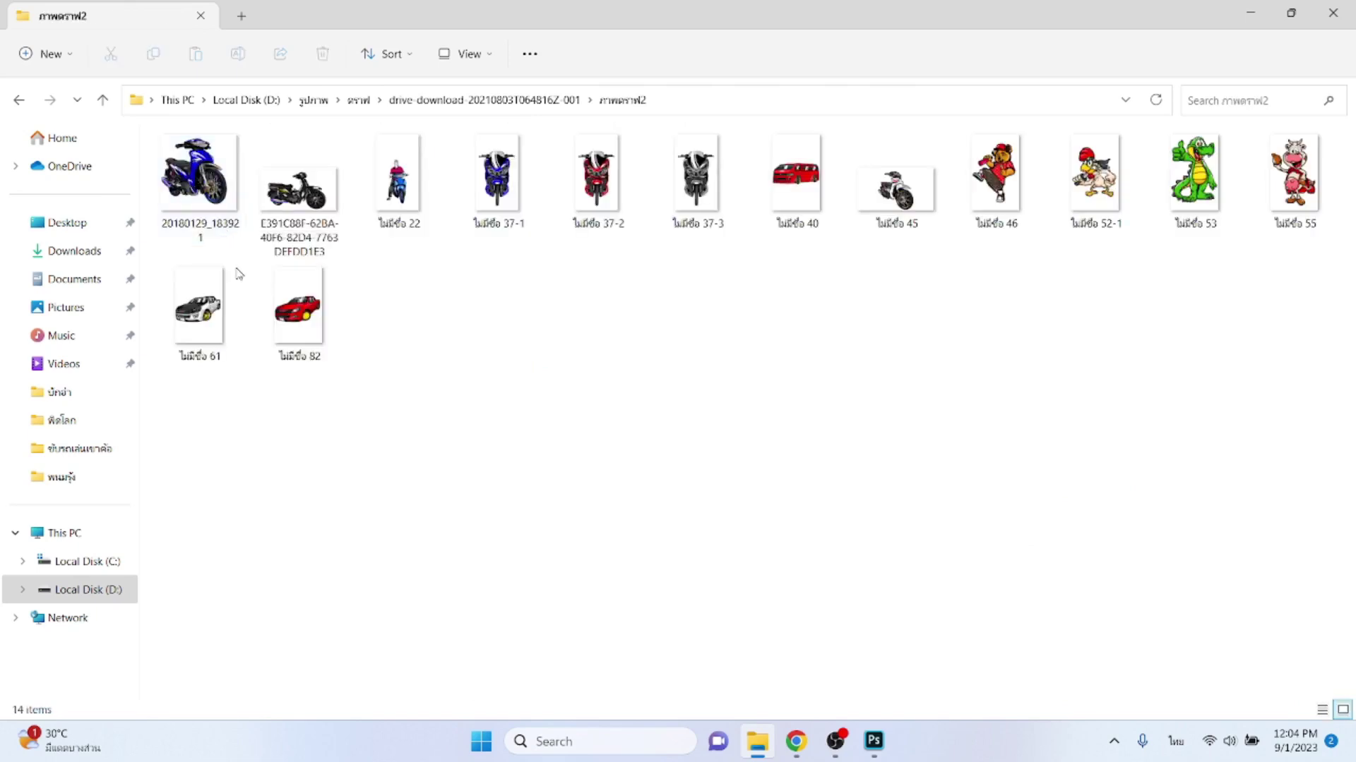
key("alt+Up")
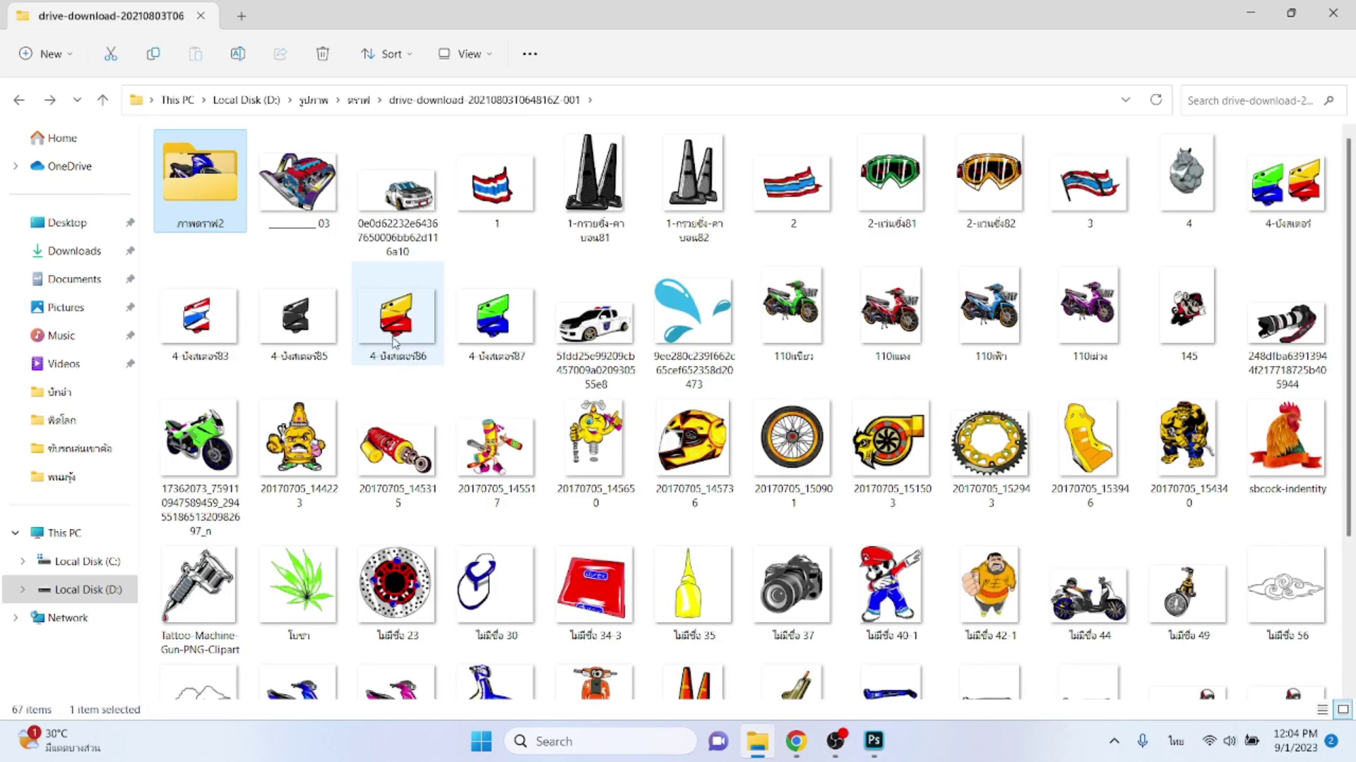
key("alt+Up")
key("Right")
key("Return")
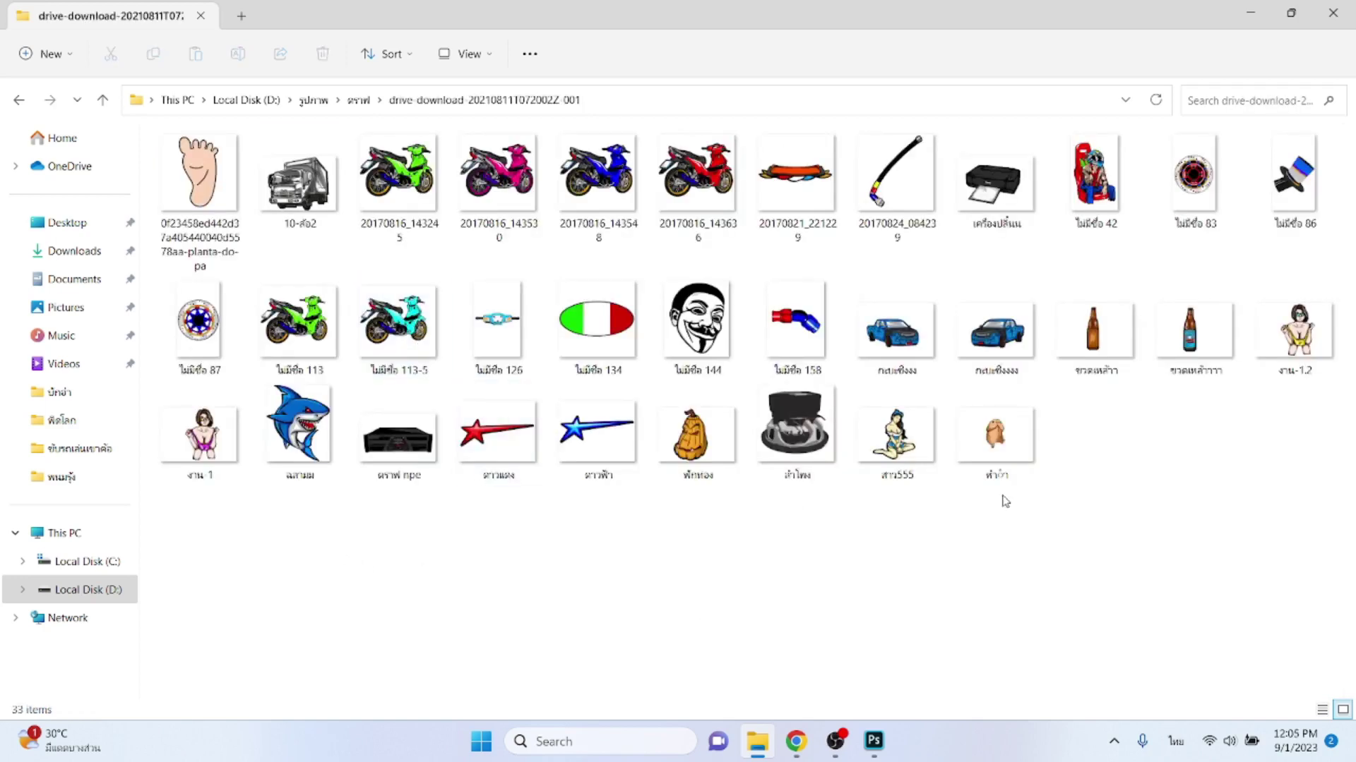
left_click(1282, 378)
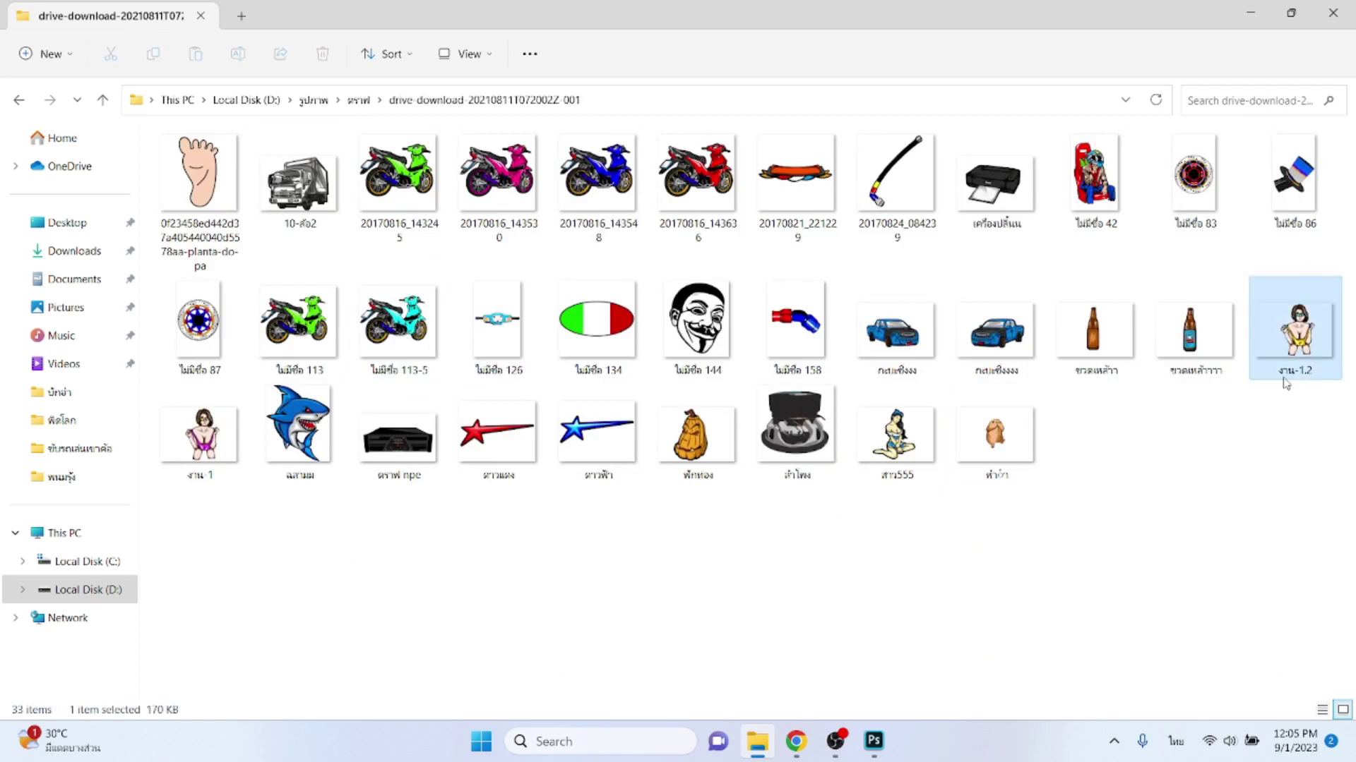
mouse_move(1303, 345)
left_mouse_down()
mouse_move(875, 743)
mouse_move(849, 621)
left_mouse_up()
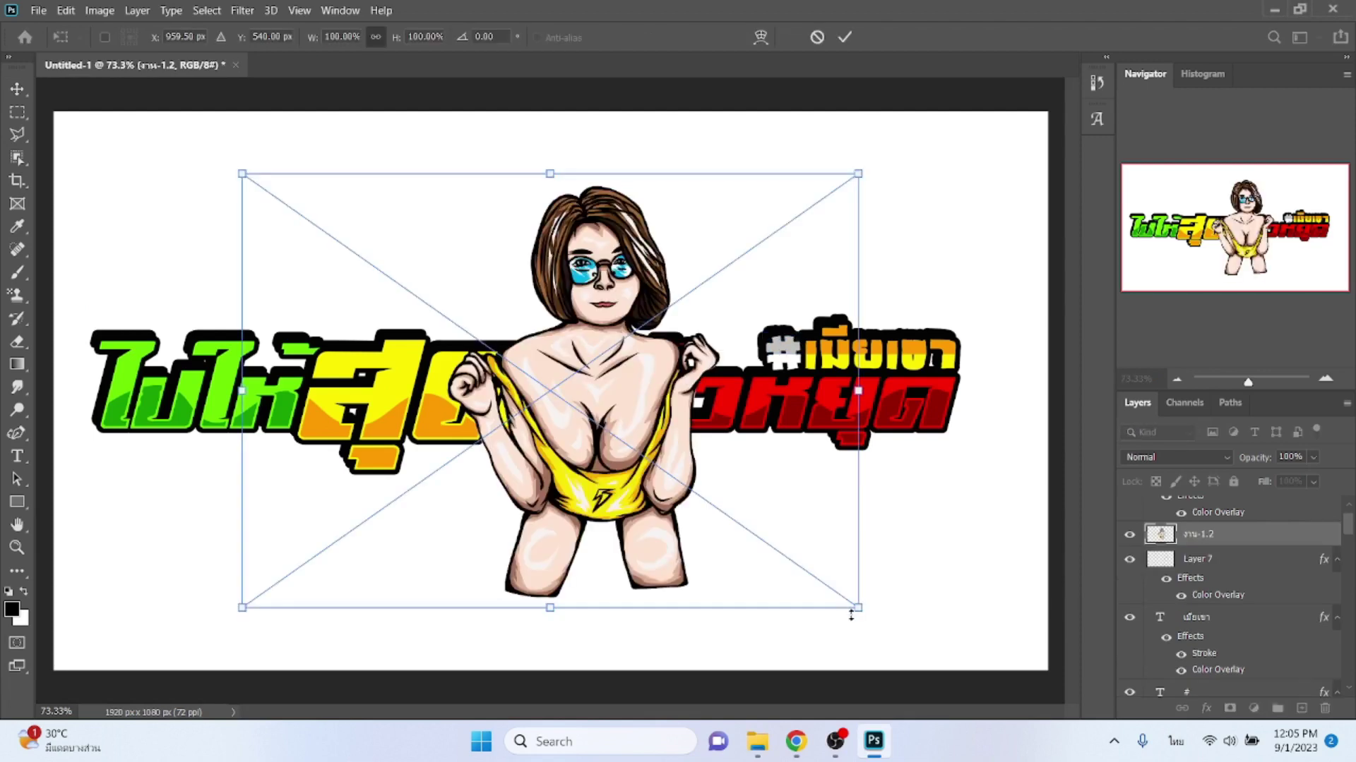
- Scale the งาน-1.2 woman to about 44.78% and place her at the slogan's right end
mouse_move(858, 610)
left_mouse_down()
mouse_move(525, 344)
mouse_move(535, 351)
left_mouse_up()
mouse_move(407, 292)
left_mouse_down()
mouse_move(1025, 369)
mouse_move(1009, 364)
left_mouse_up()
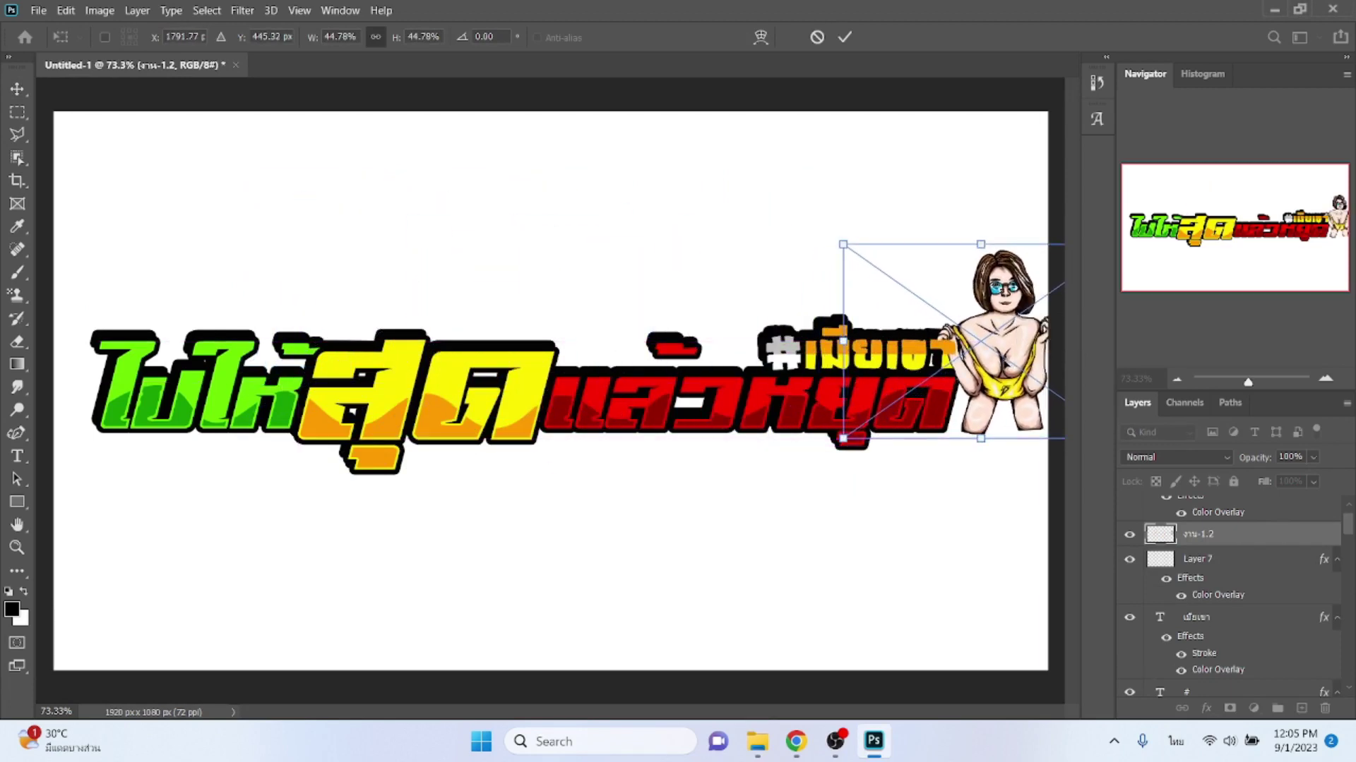
key("Return")
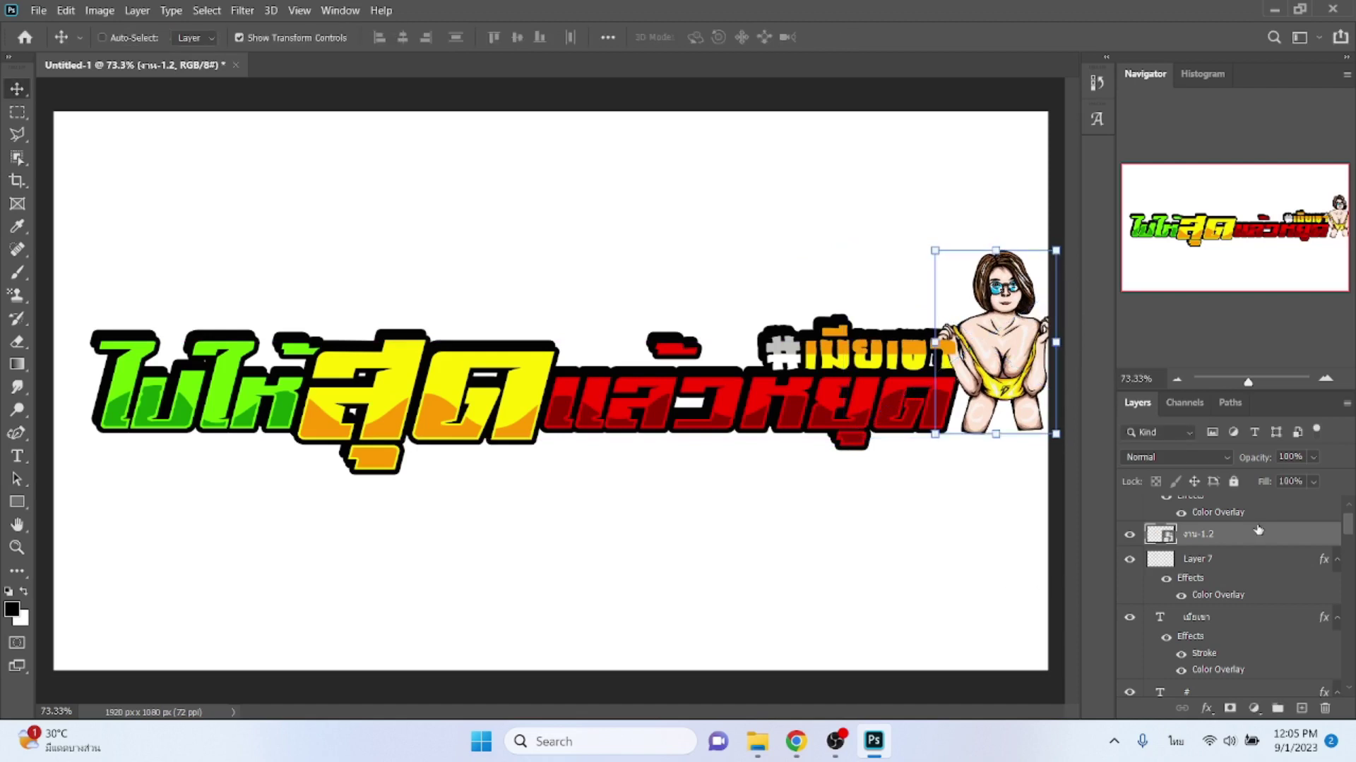
left_click_drag(1243, 548, 1301, 742)
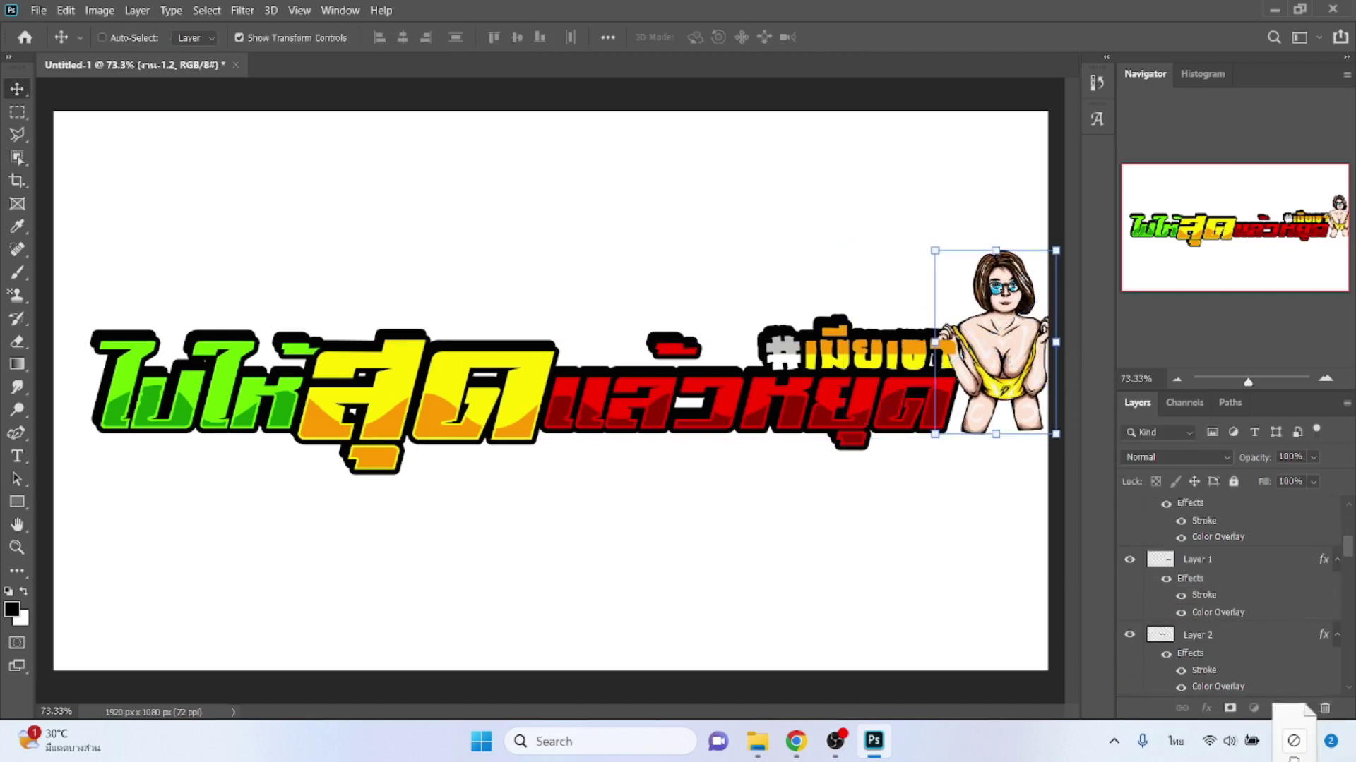
- Move the woman layer below the text layers and give it a black outside stroke
left_click_drag(1301, 741, 1284, 675)
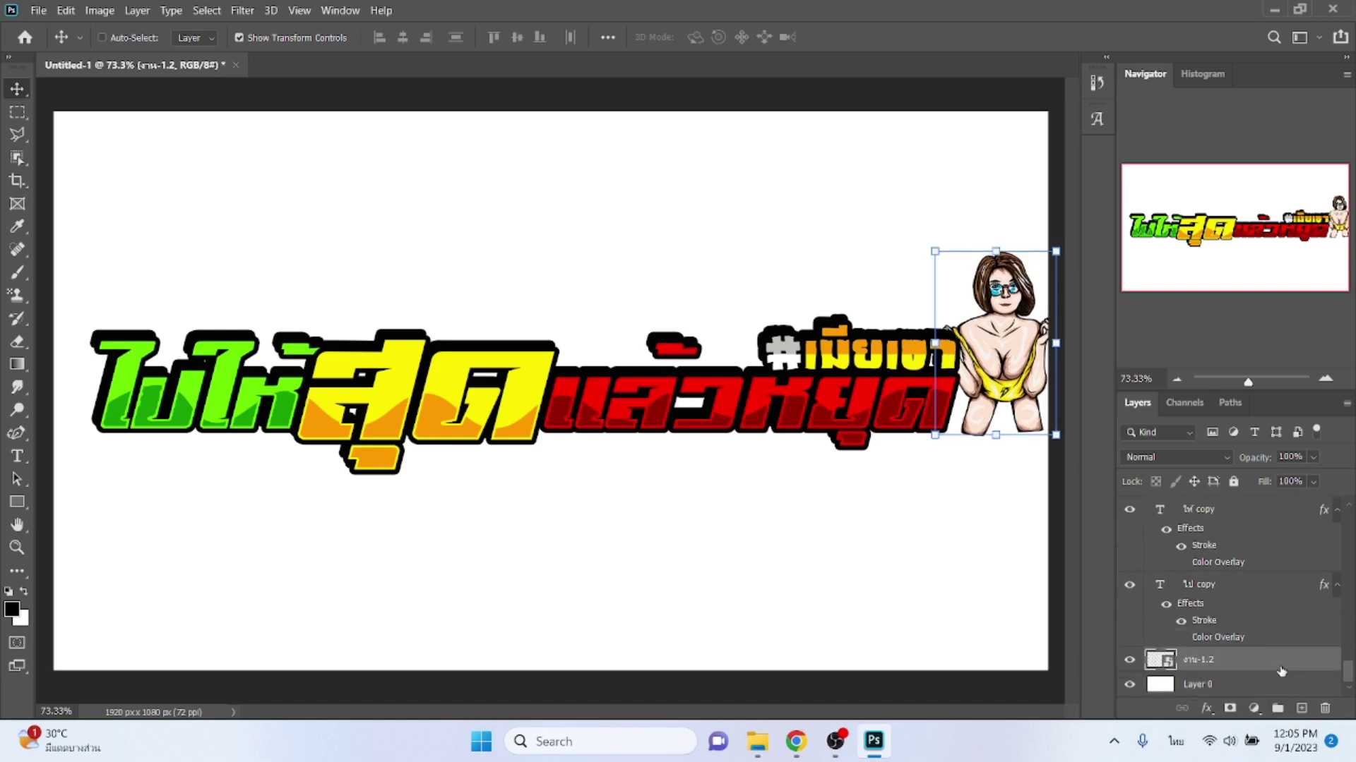
left_click(1207, 708)
left_click(1245, 578)
left_click(999, 374)
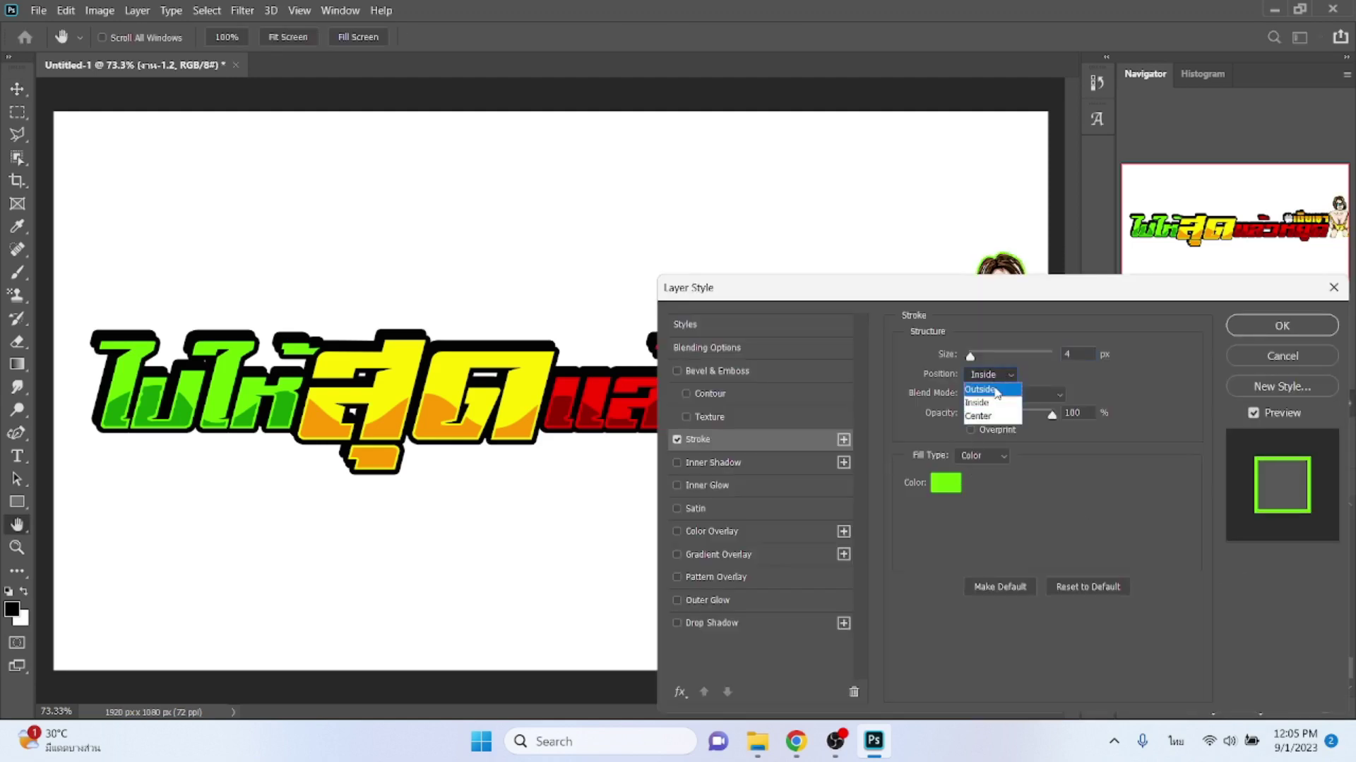
left_click(945, 483)
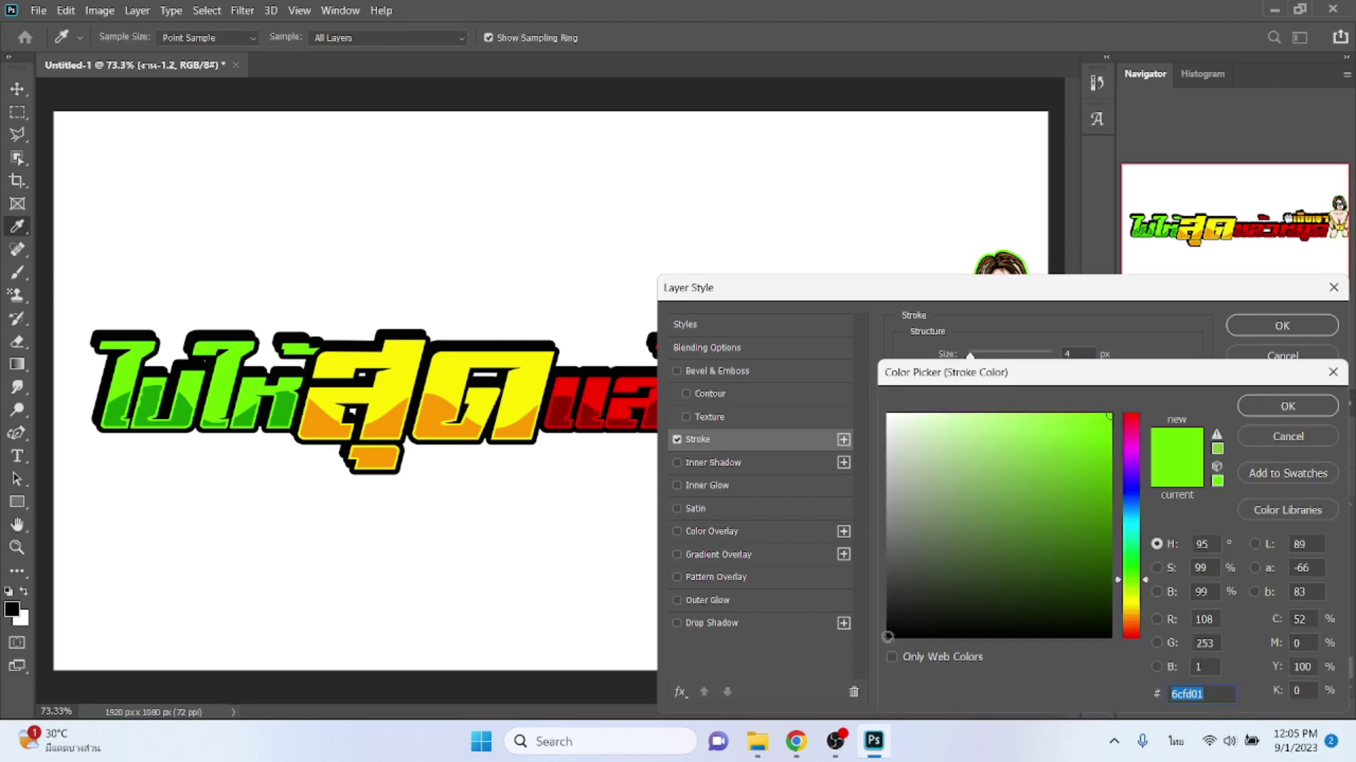
left_click(888, 639)
key("Return")
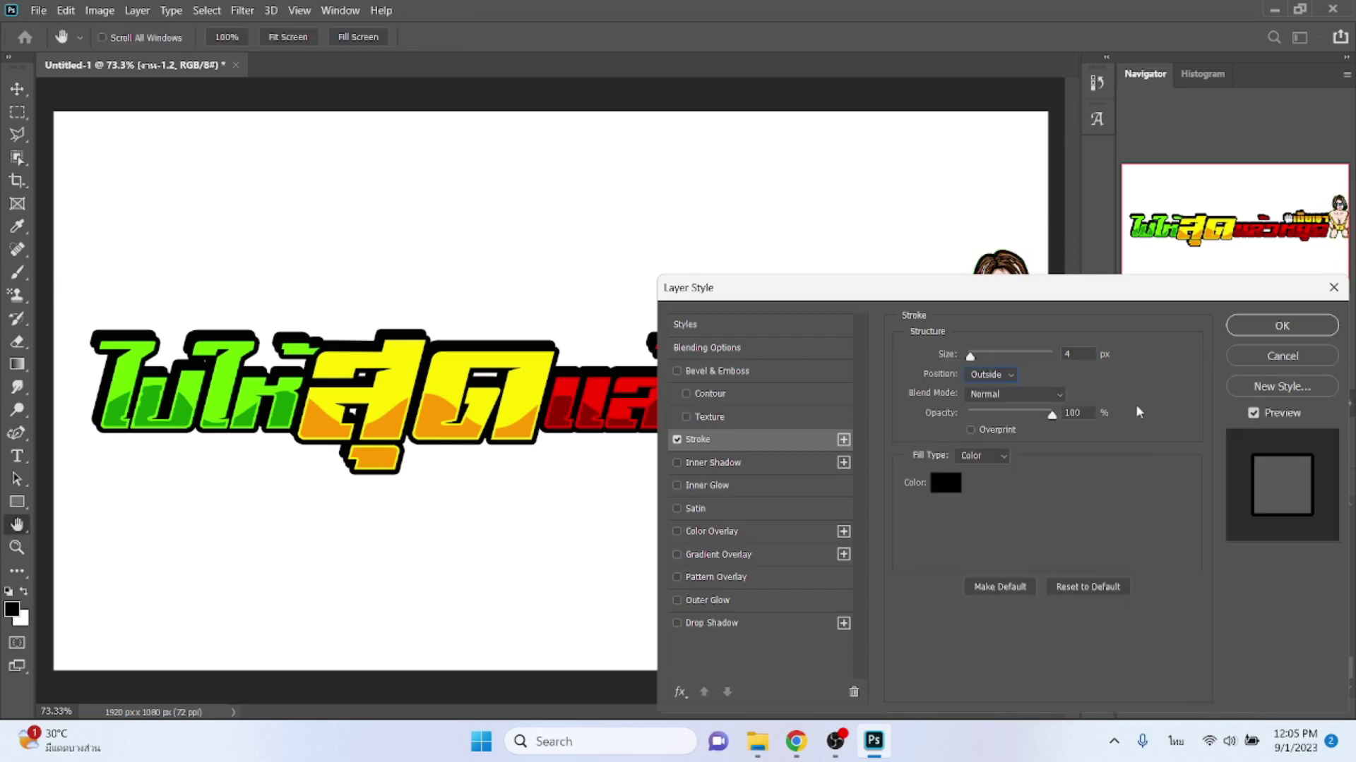
left_click_drag(1118, 291, 1078, 491)
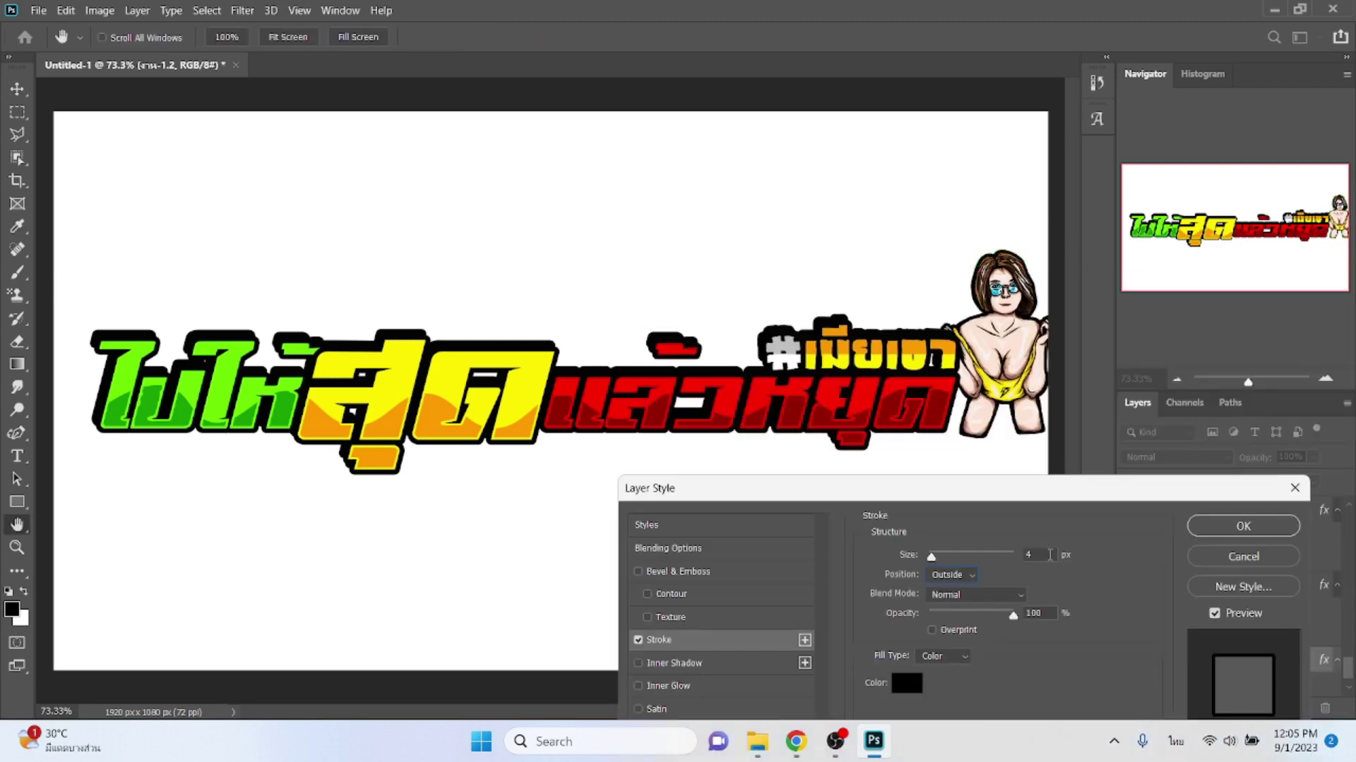
- Set the woman's stroke to 10 px, apply it, and nudge her slightly left
key("Up")
key("Up")
key("Up")
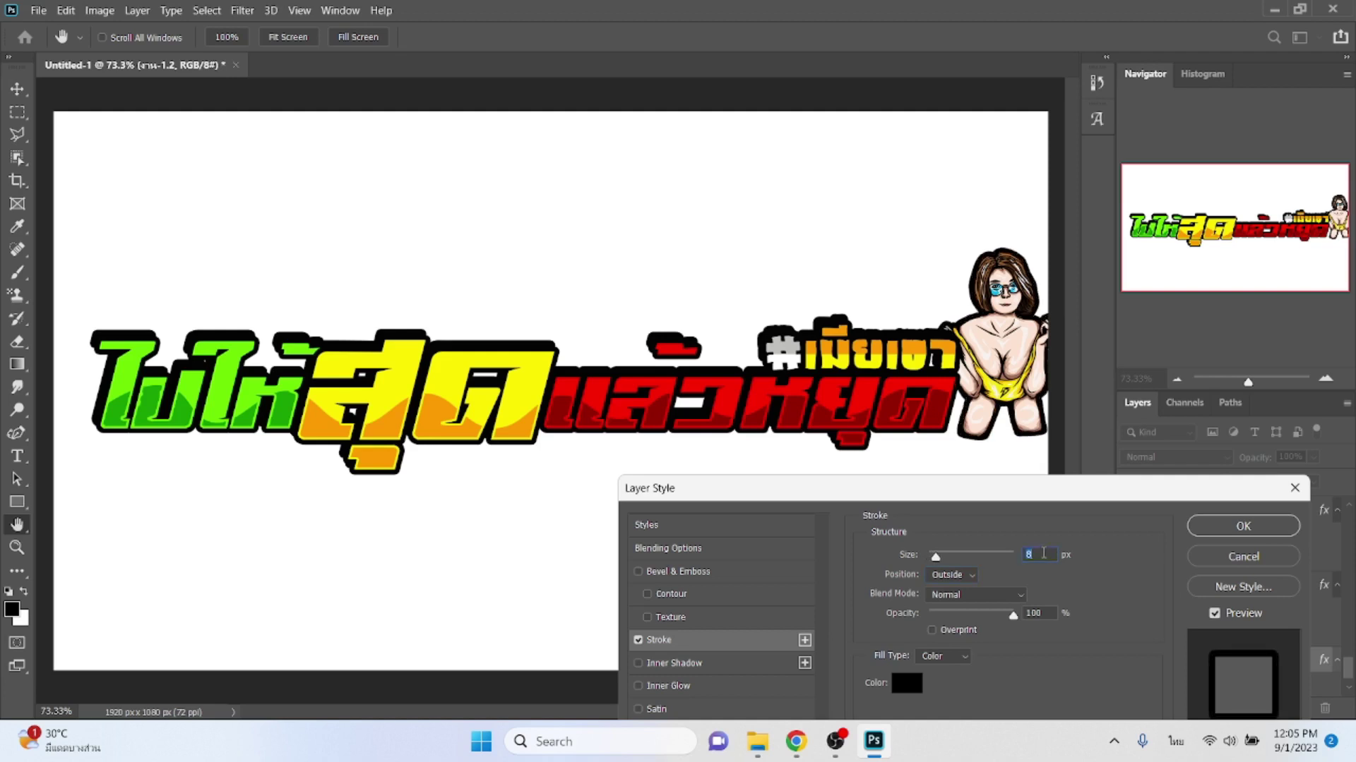
key("Up")
key("Up")
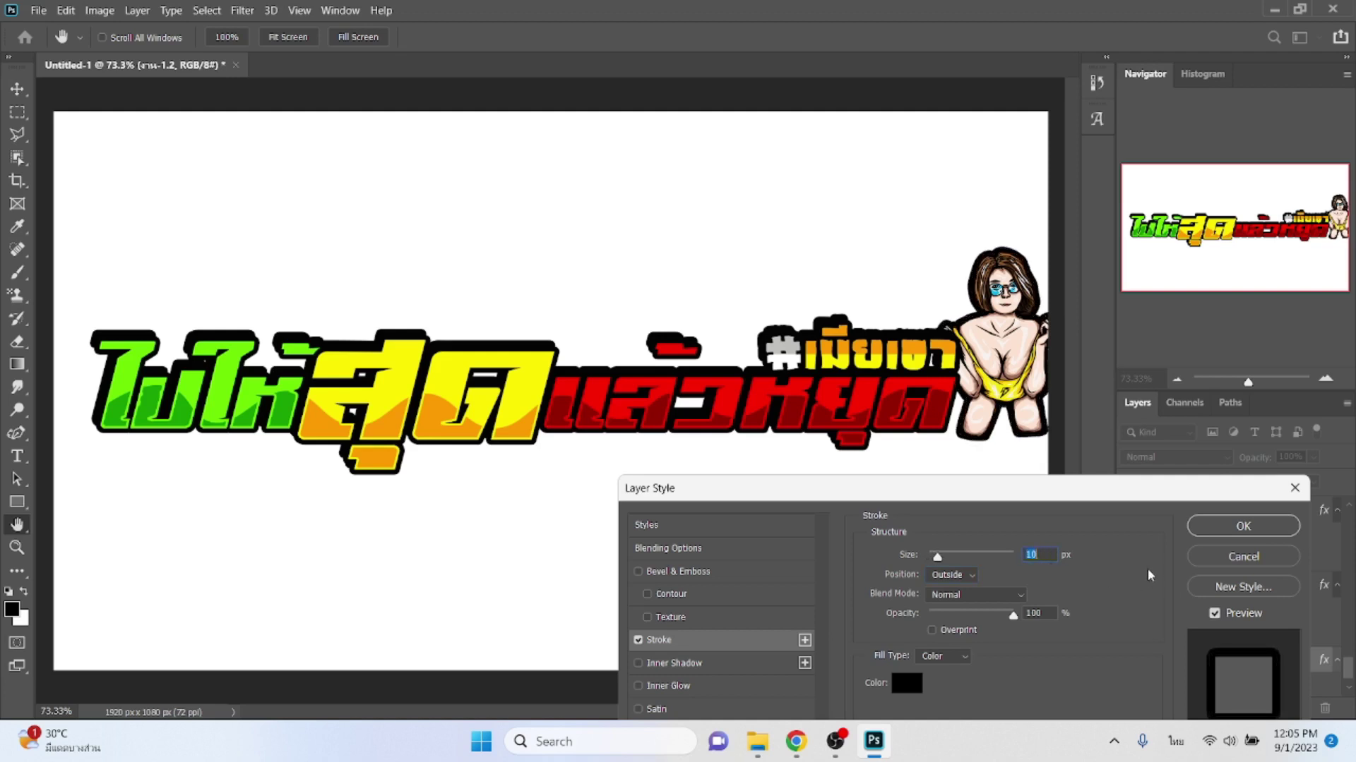
key("Return")
key("Left")
key("Left")
key("Left")
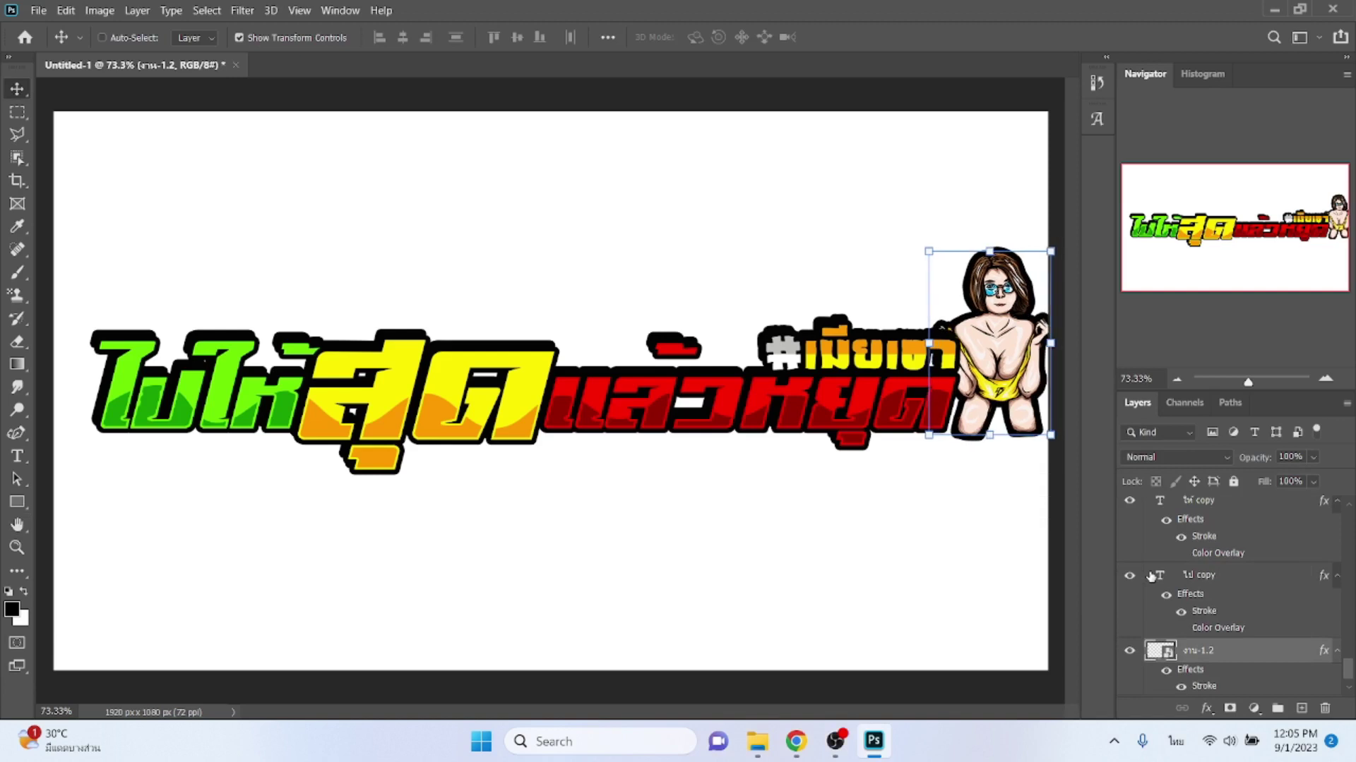
key("Left")
key("Left")
key("Left")
key("Left")
key("Left")
key("Left")
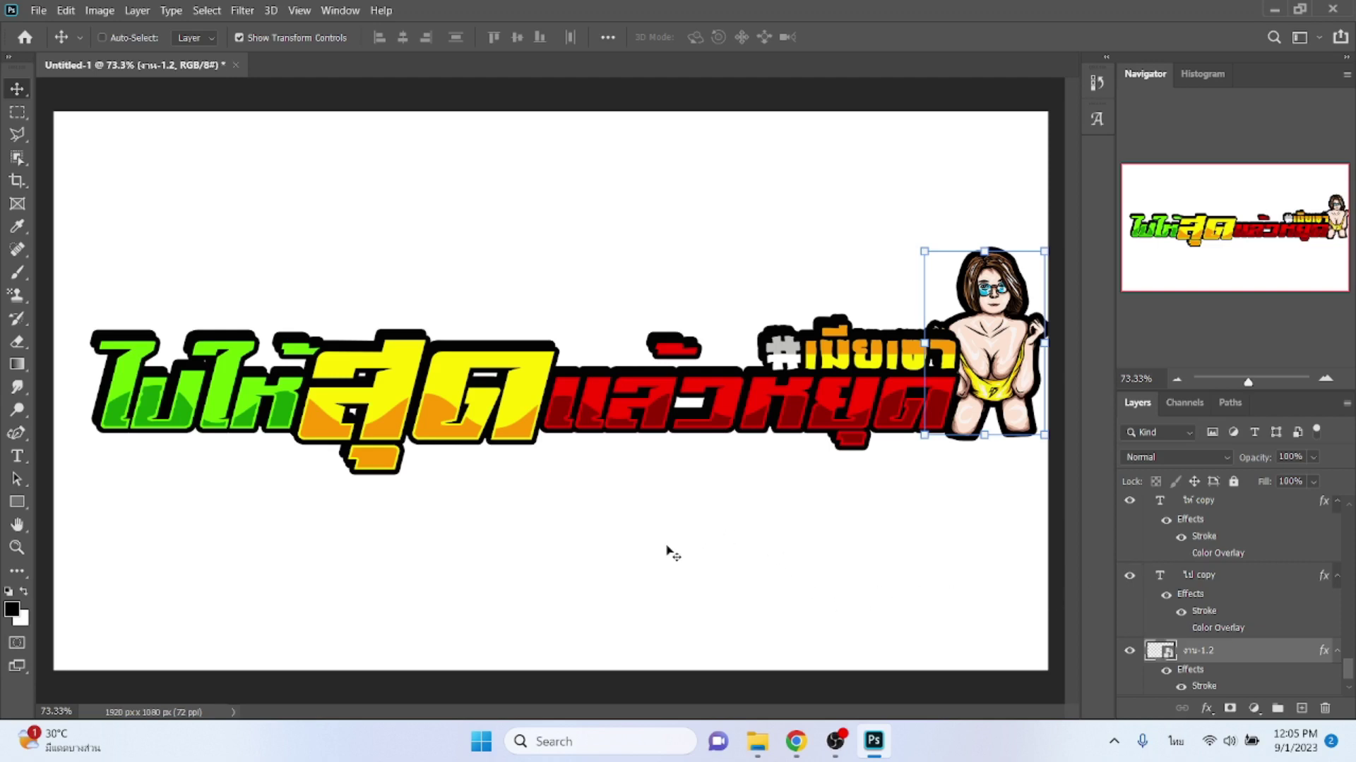
- Select the slogan, hashtag and woman layers and group them into Group 1
scroll(1289, 646, "down", 2)
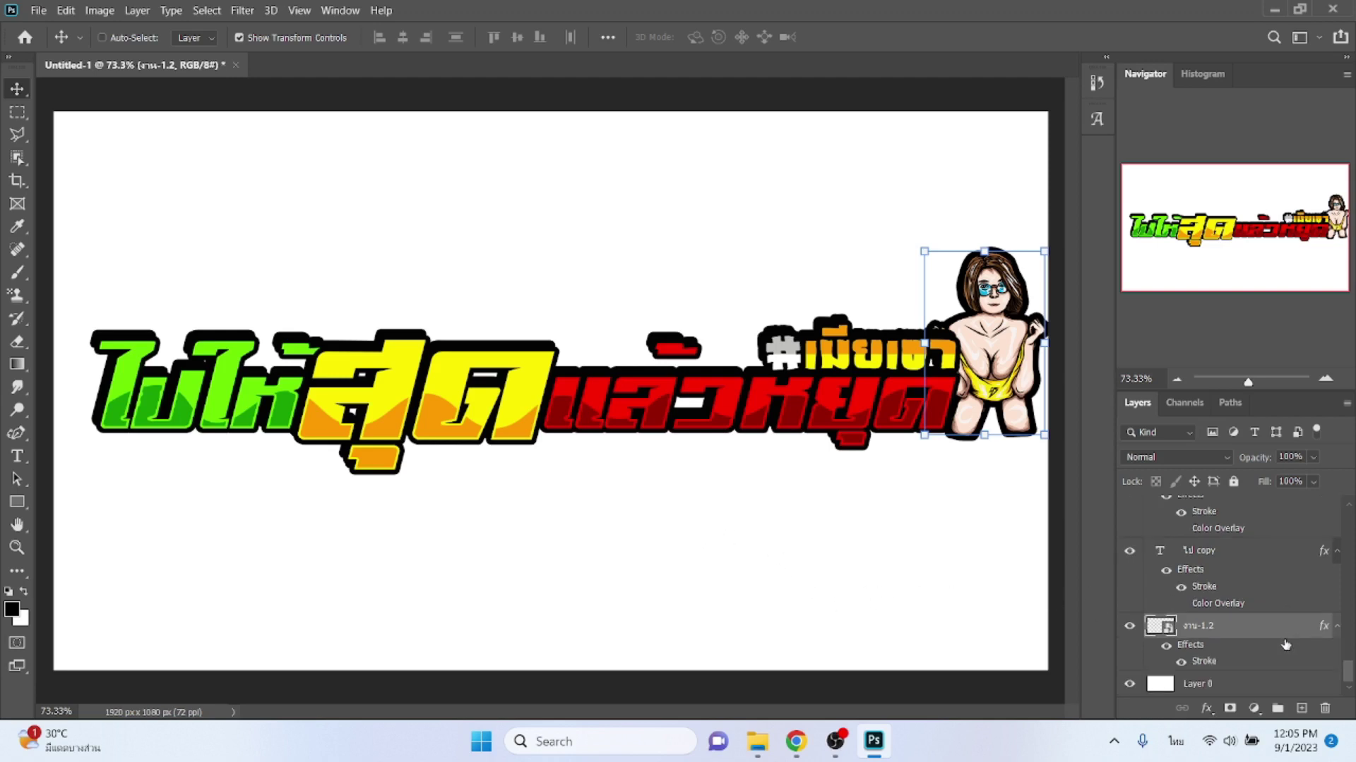
scroll(1286, 645, "down", 2)
scroll(1284, 645, "down", 2)
scroll(1278, 645, "down", 2)
scroll(1278, 645, "up", 2)
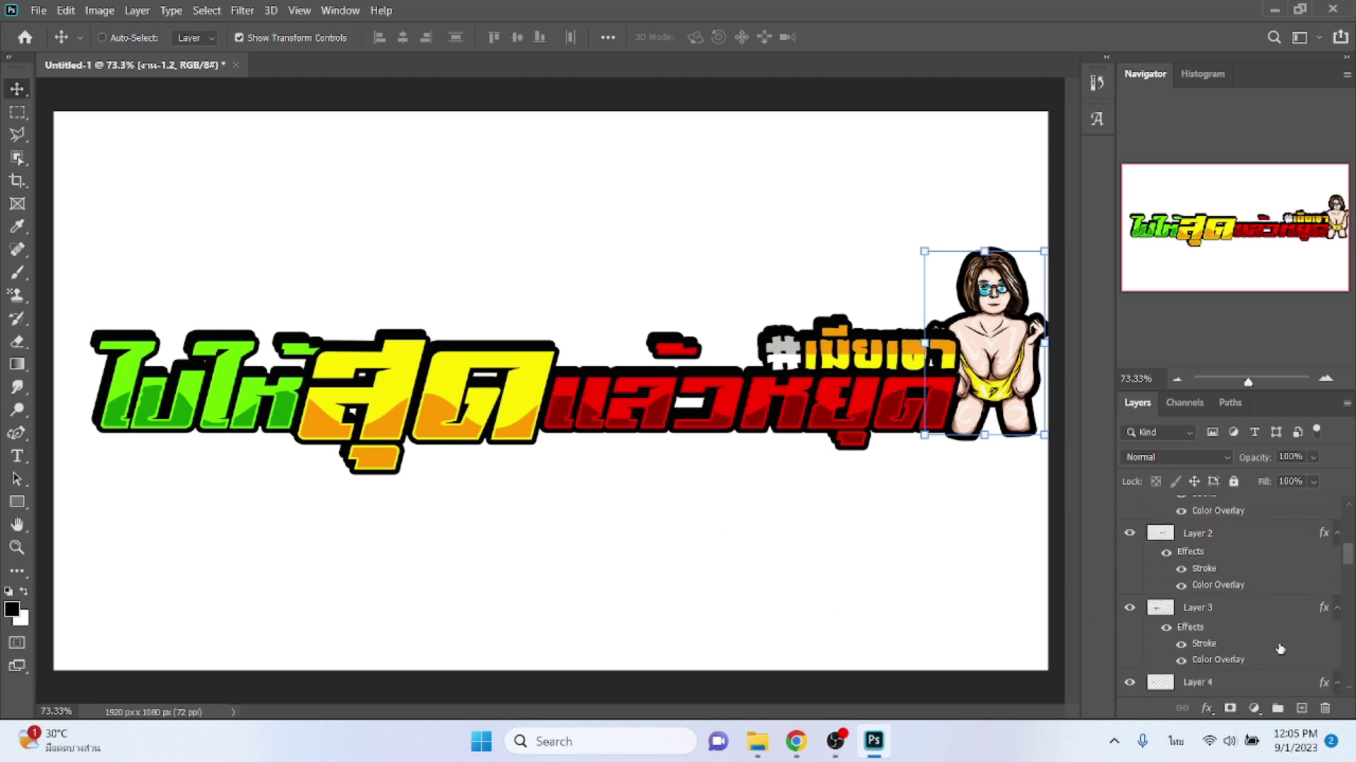
scroll(1278, 645, "up", 2)
left_click(1201, 511, "shift")
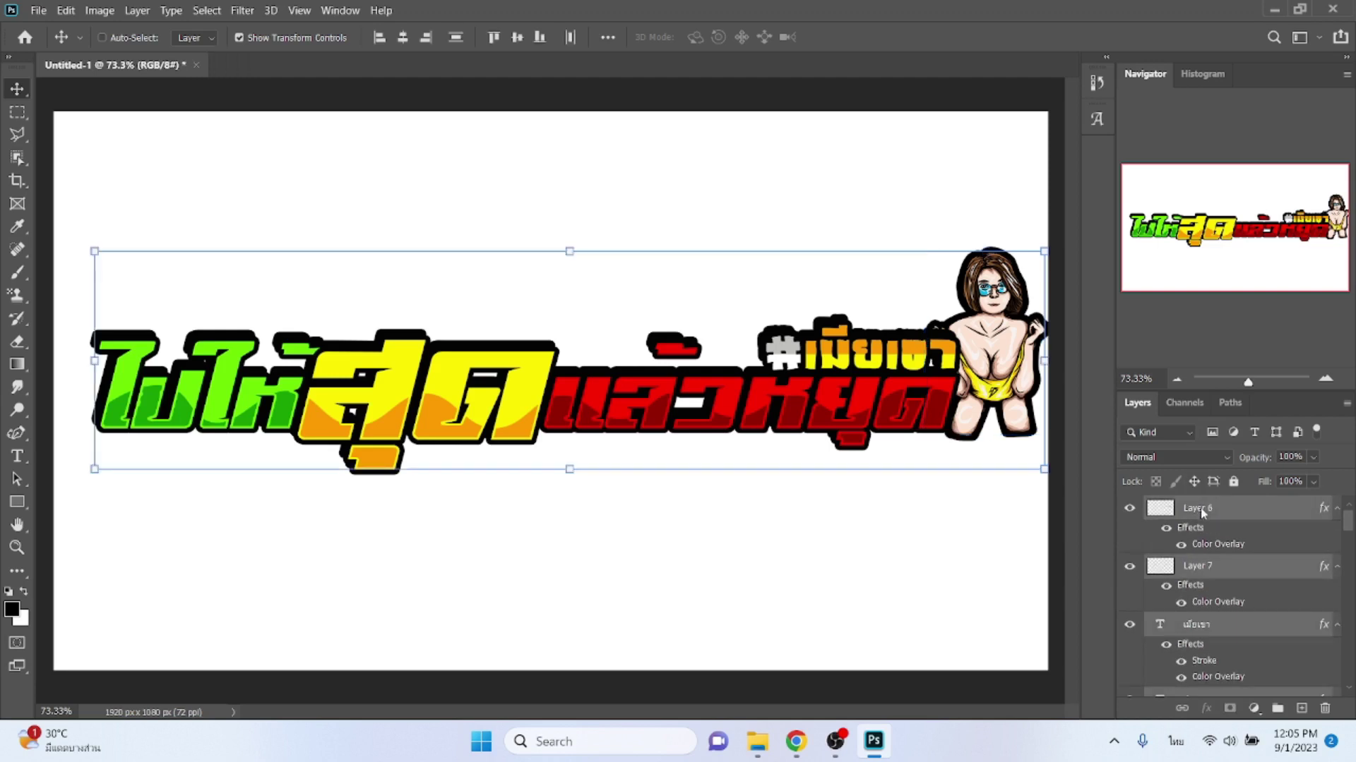
left_click(1277, 708)
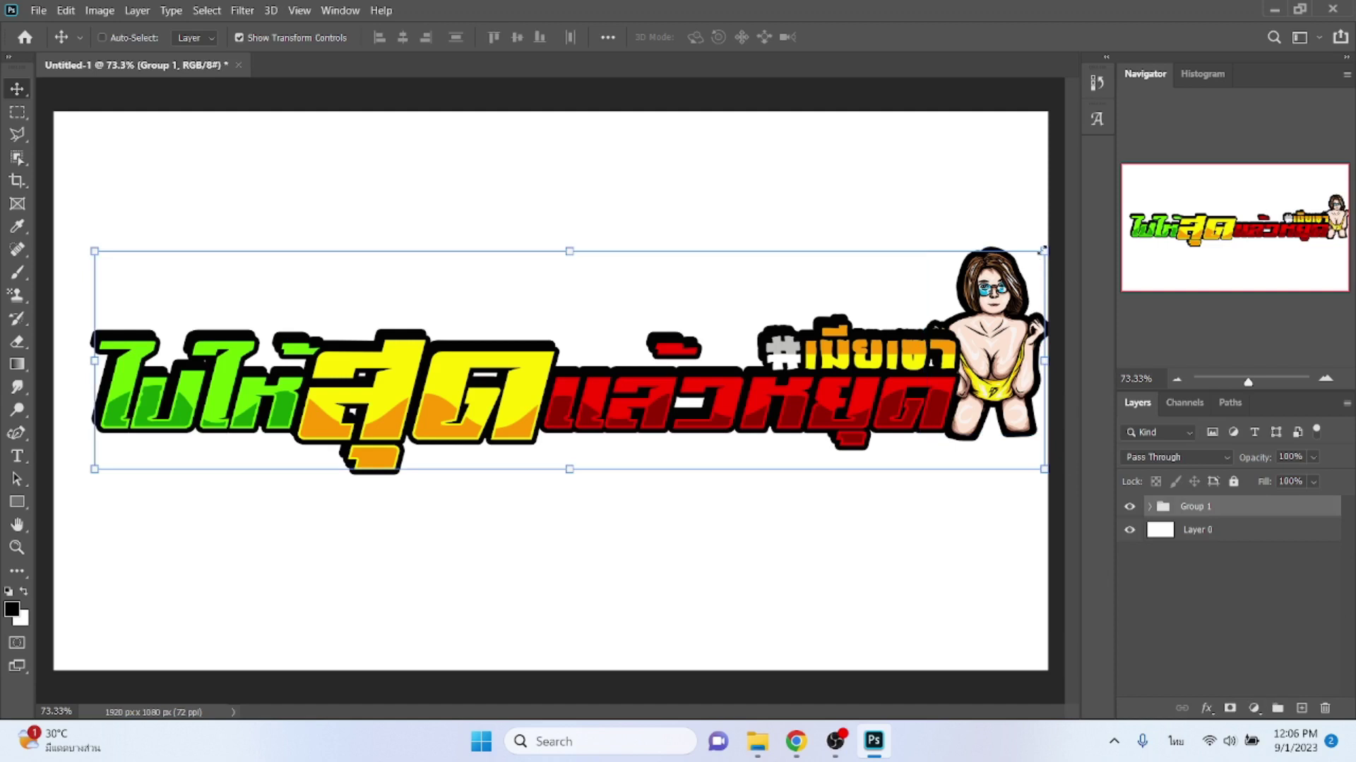
- Scale Group 1 down to about 86% and shift it toward the canvas centre
mouse_move(1042, 250)
left_mouse_down()
mouse_move(942, 277)
mouse_move(913, 309)
left_mouse_up()
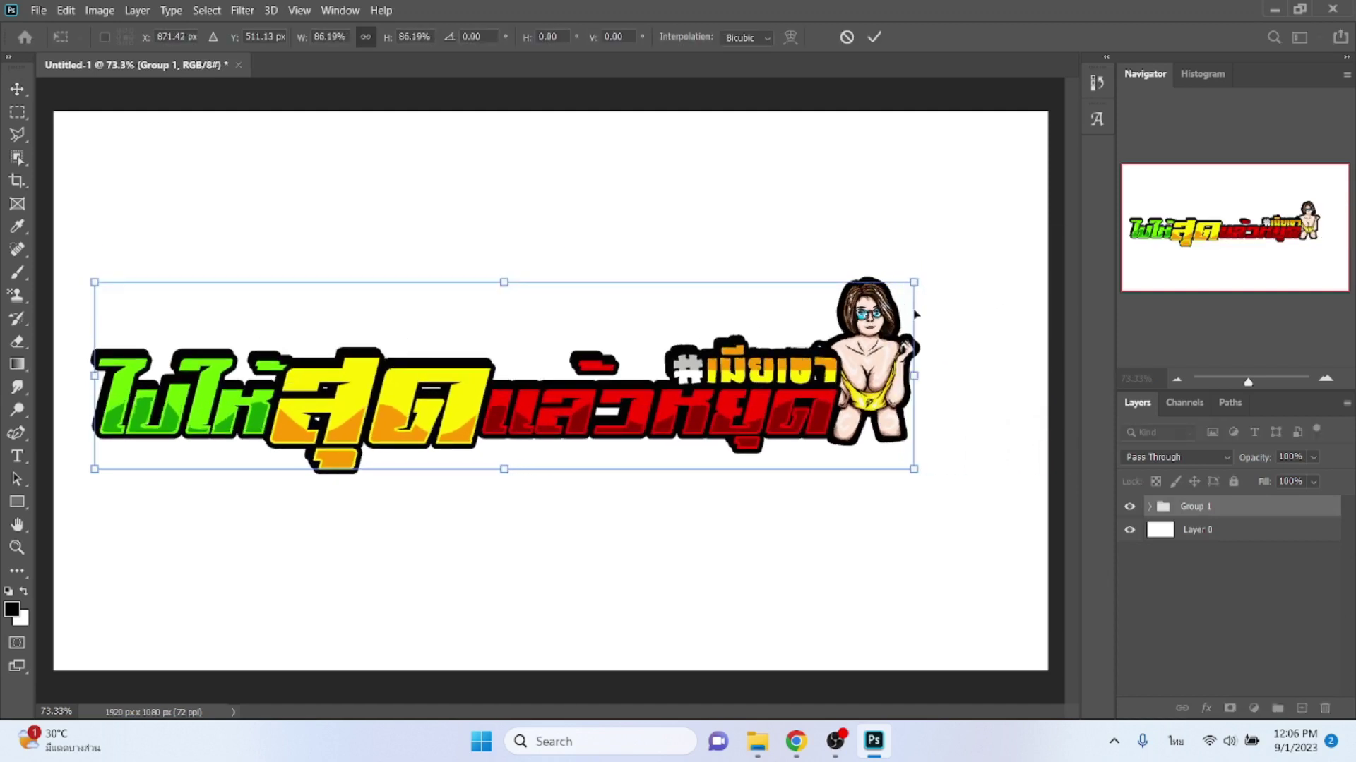
key("Return")
left_click_drag(606, 409, 650, 417)
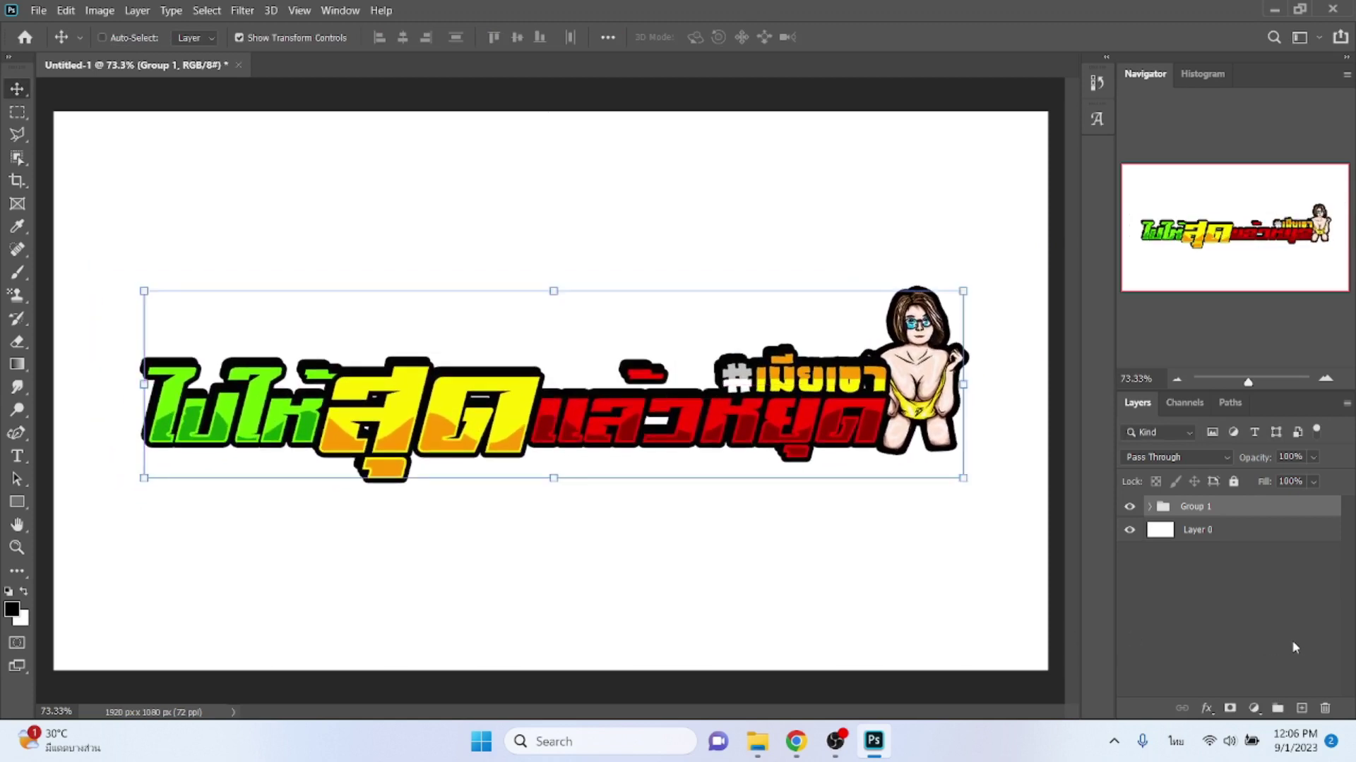
- Give Group 1 a white 7 px outside stroke and duplicate it as Group 1 copy
left_click(1207, 708)
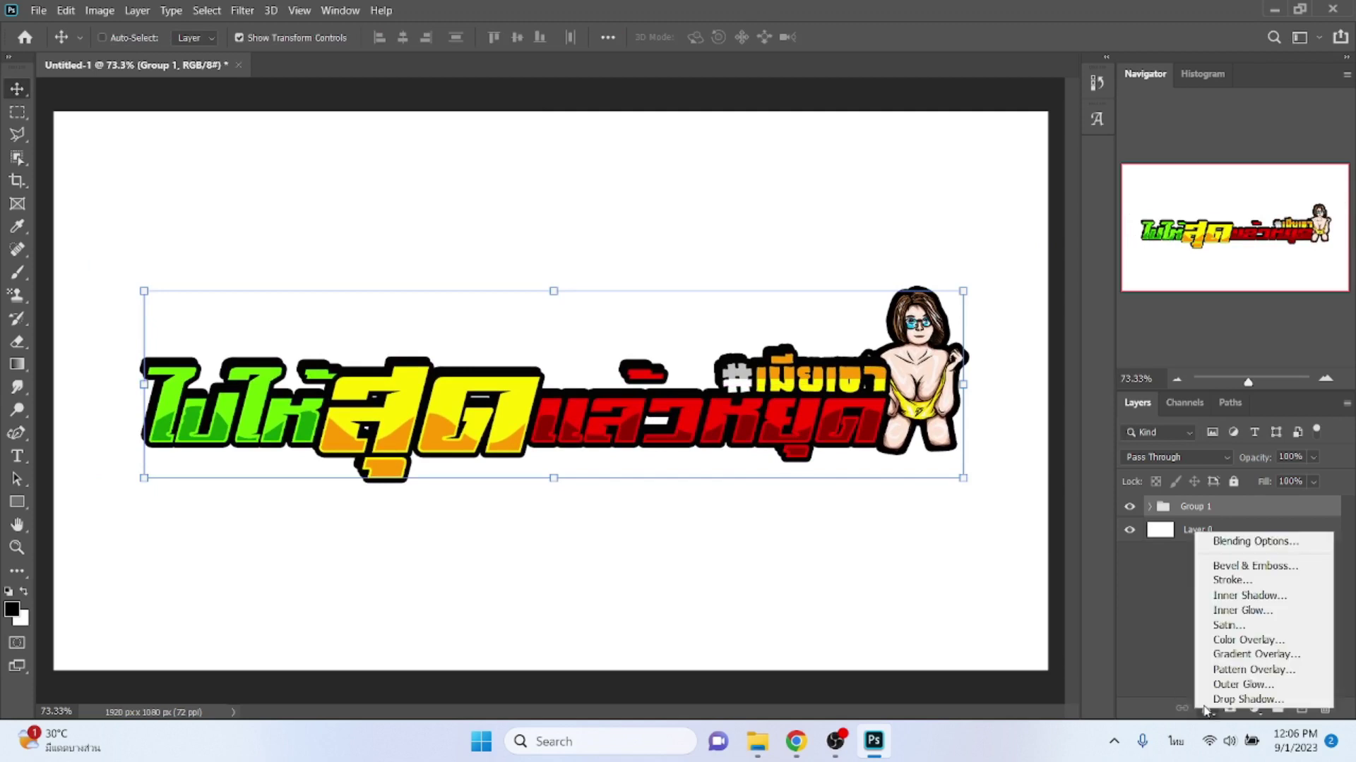
left_click(1230, 580)
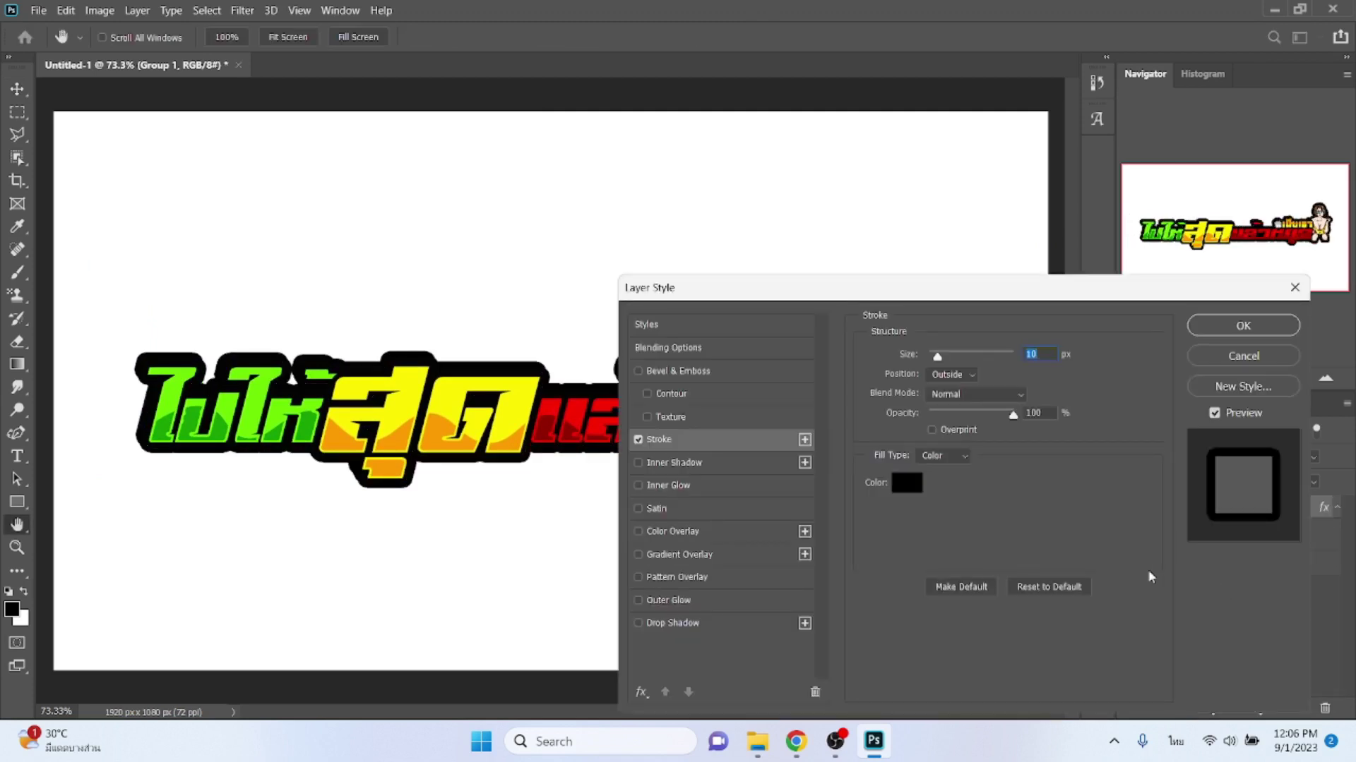
left_click(911, 486)
left_click(823, 214)
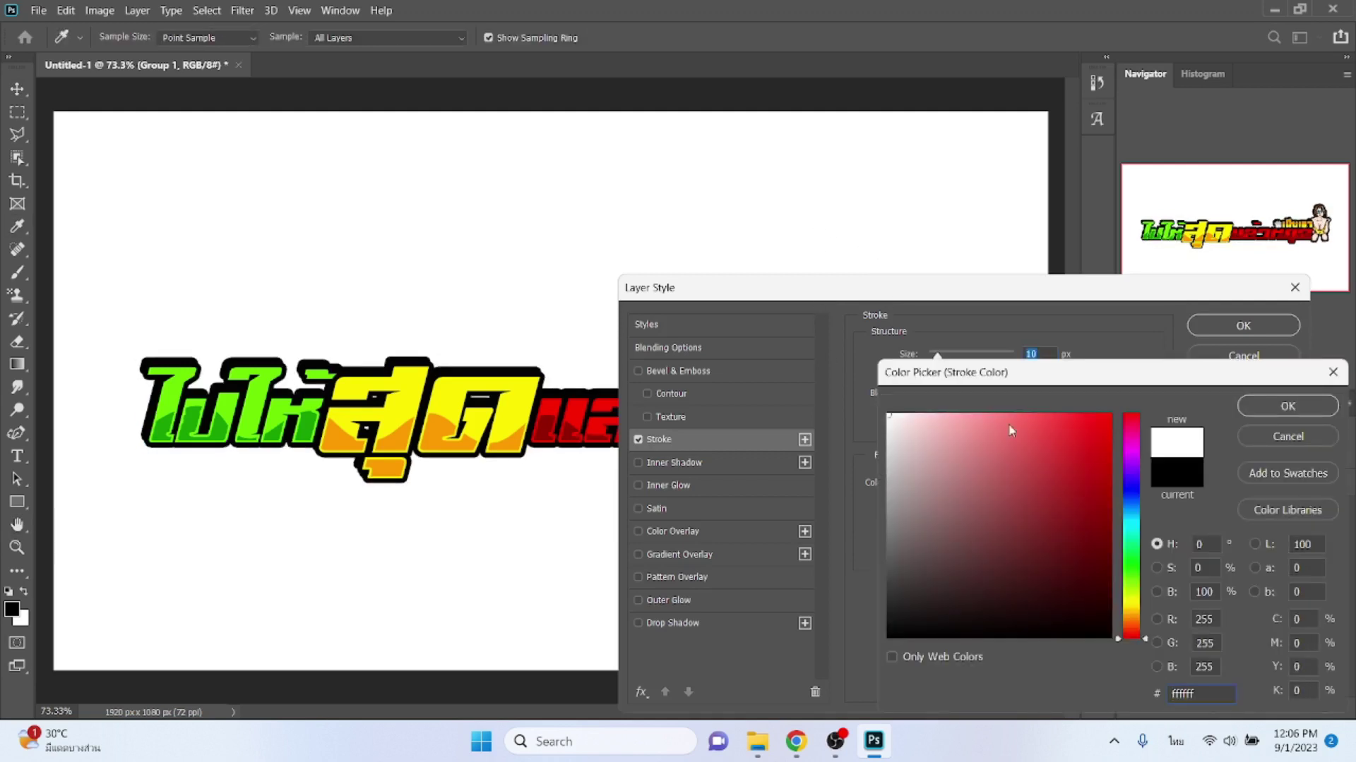
key("Return")
key("Down")
key("Down")
key("Down")
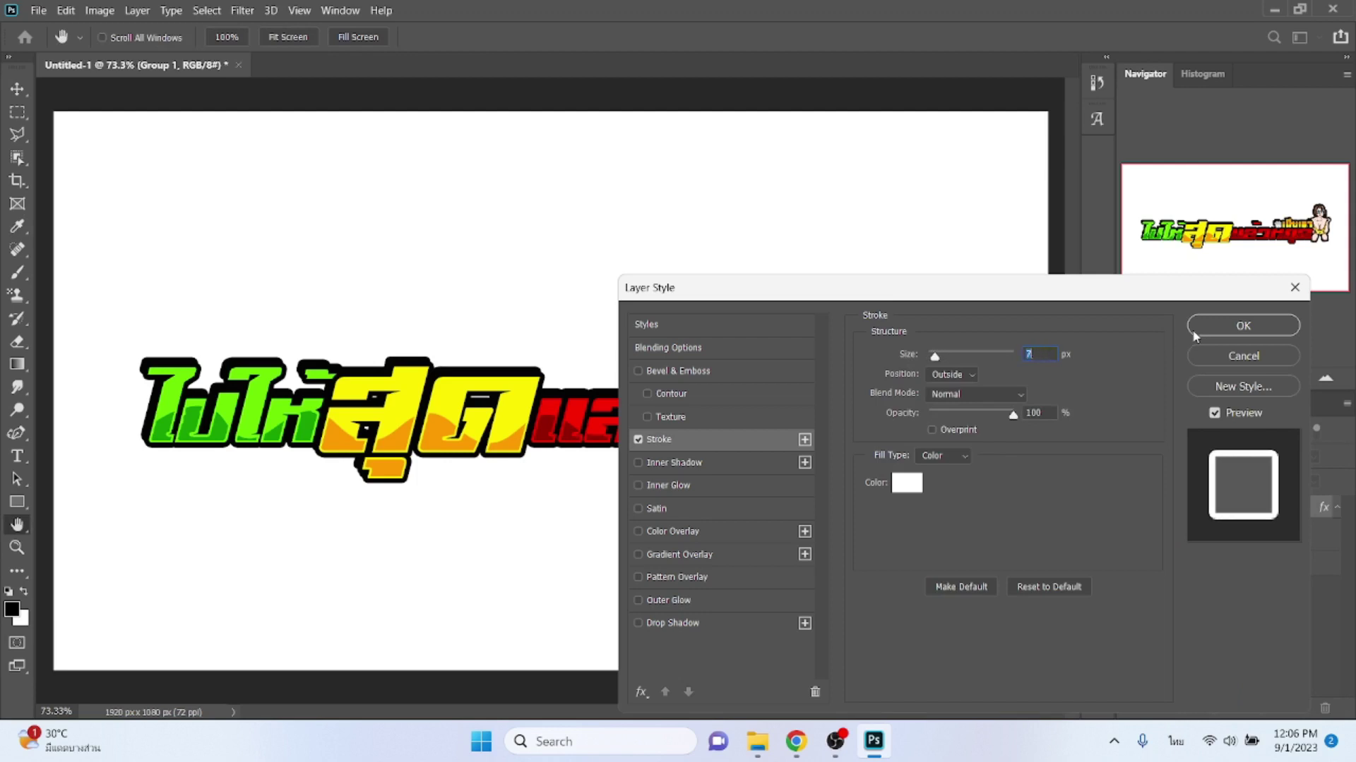
key("Return")
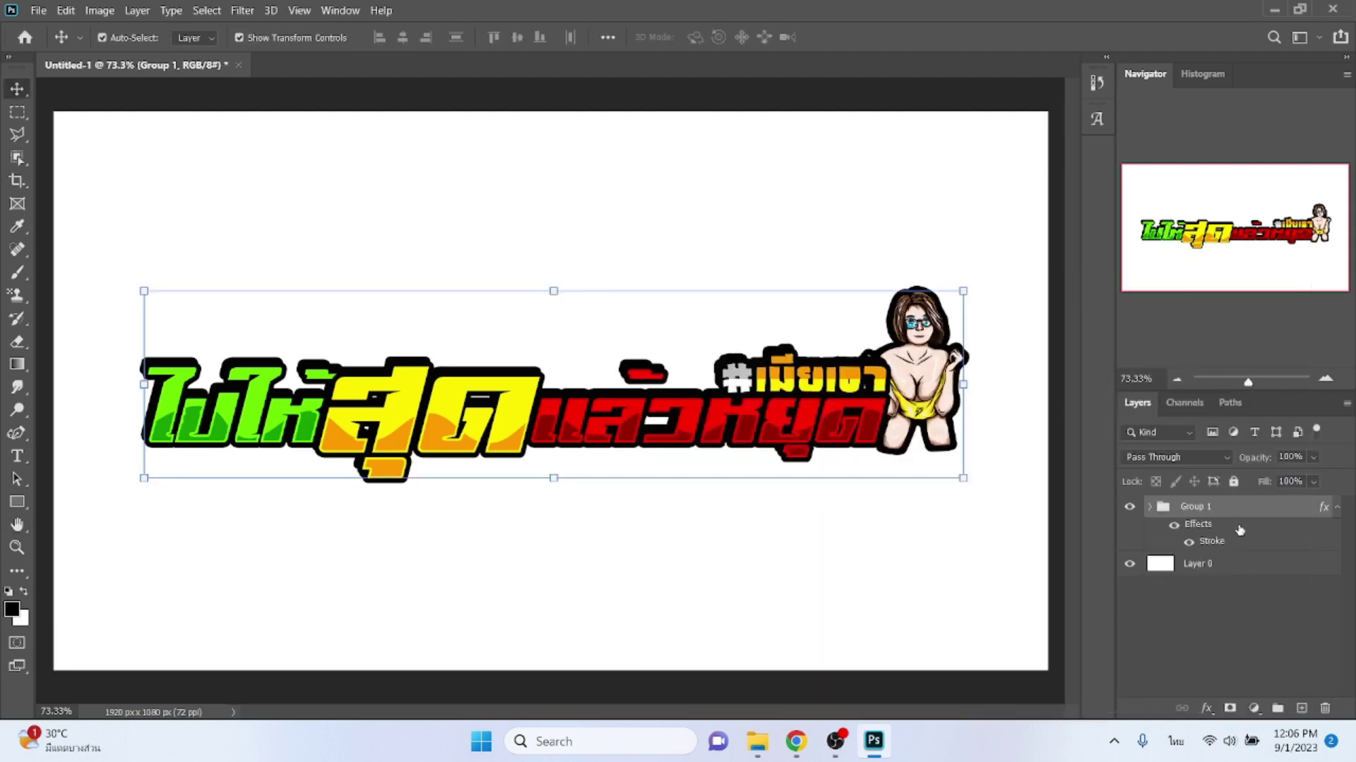
key("ctrl+j")
- Change the original Group 1's stroke to black at 12 px
left_click(1236, 575)
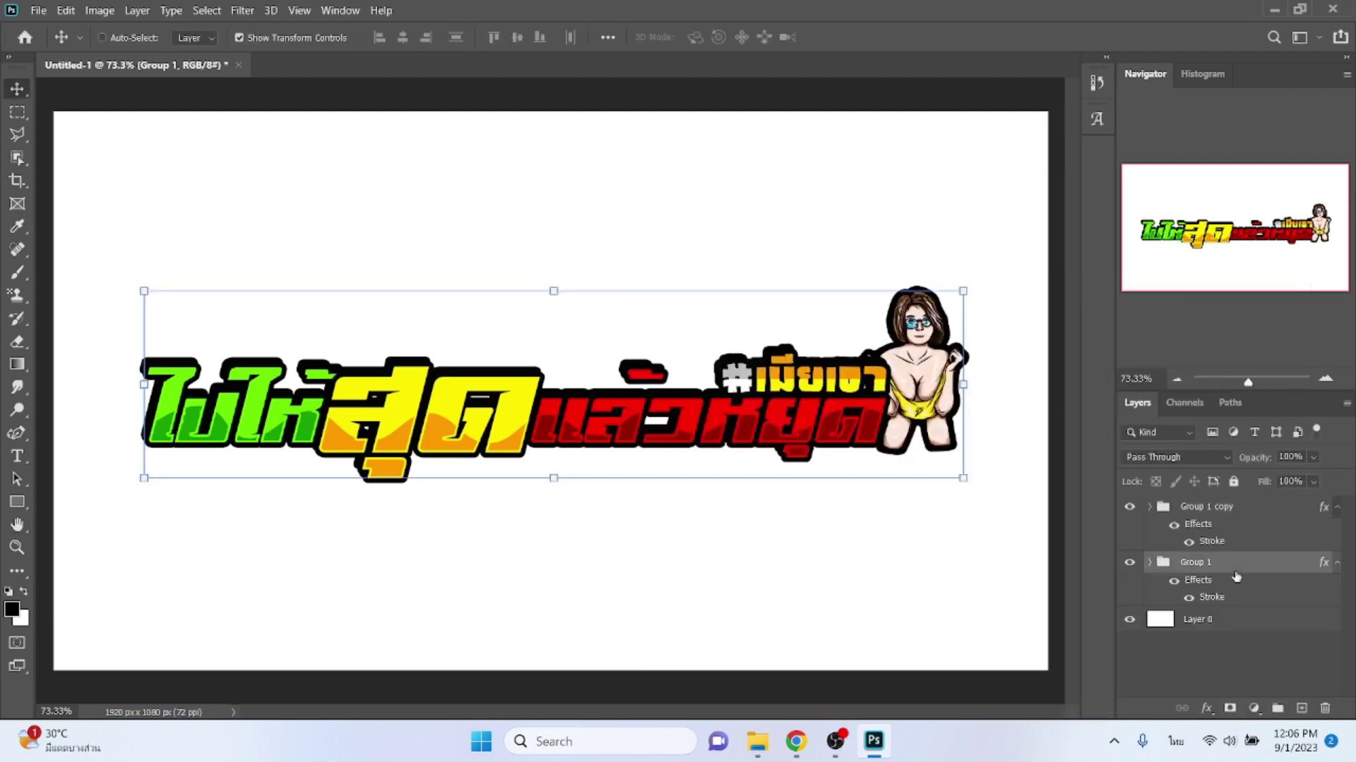
left_click(1206, 706)
left_click(1230, 580)
left_click(901, 486)
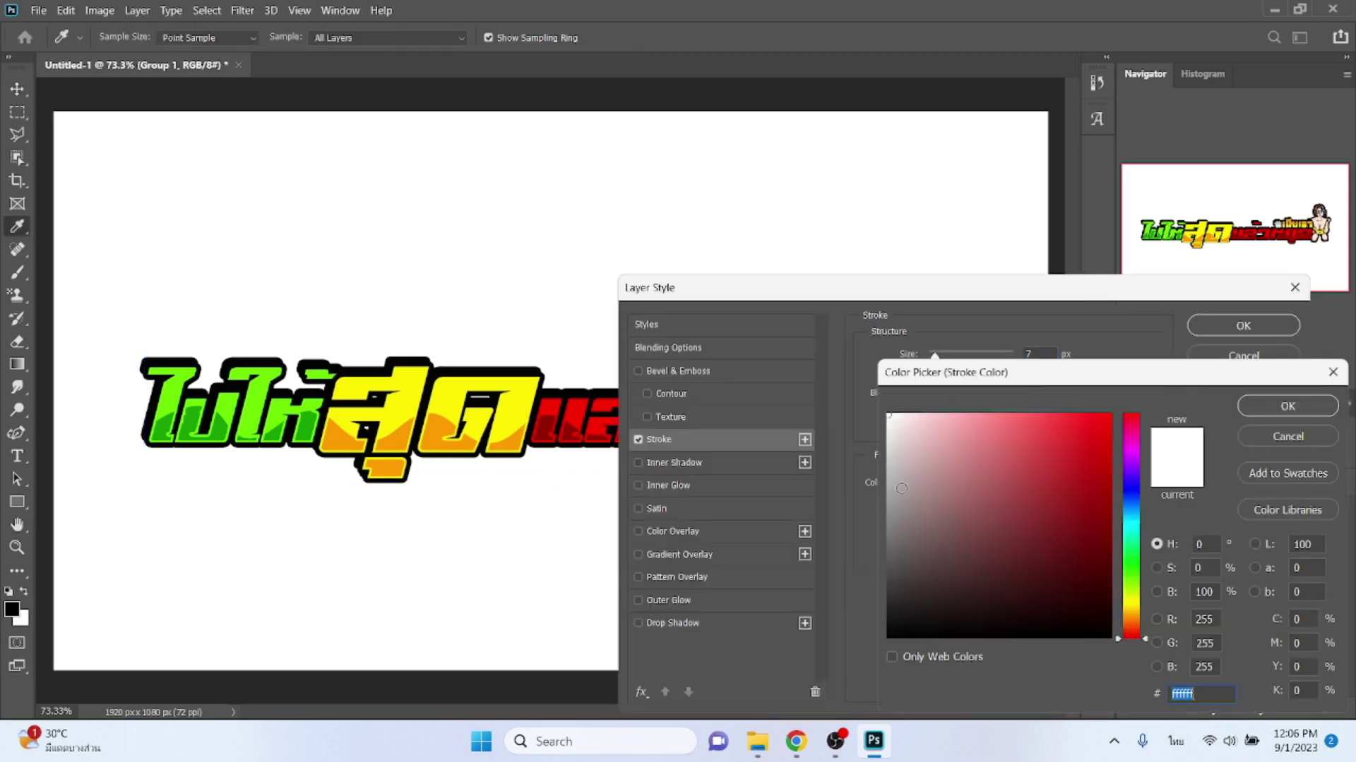
left_click(888, 637)
key("Return")
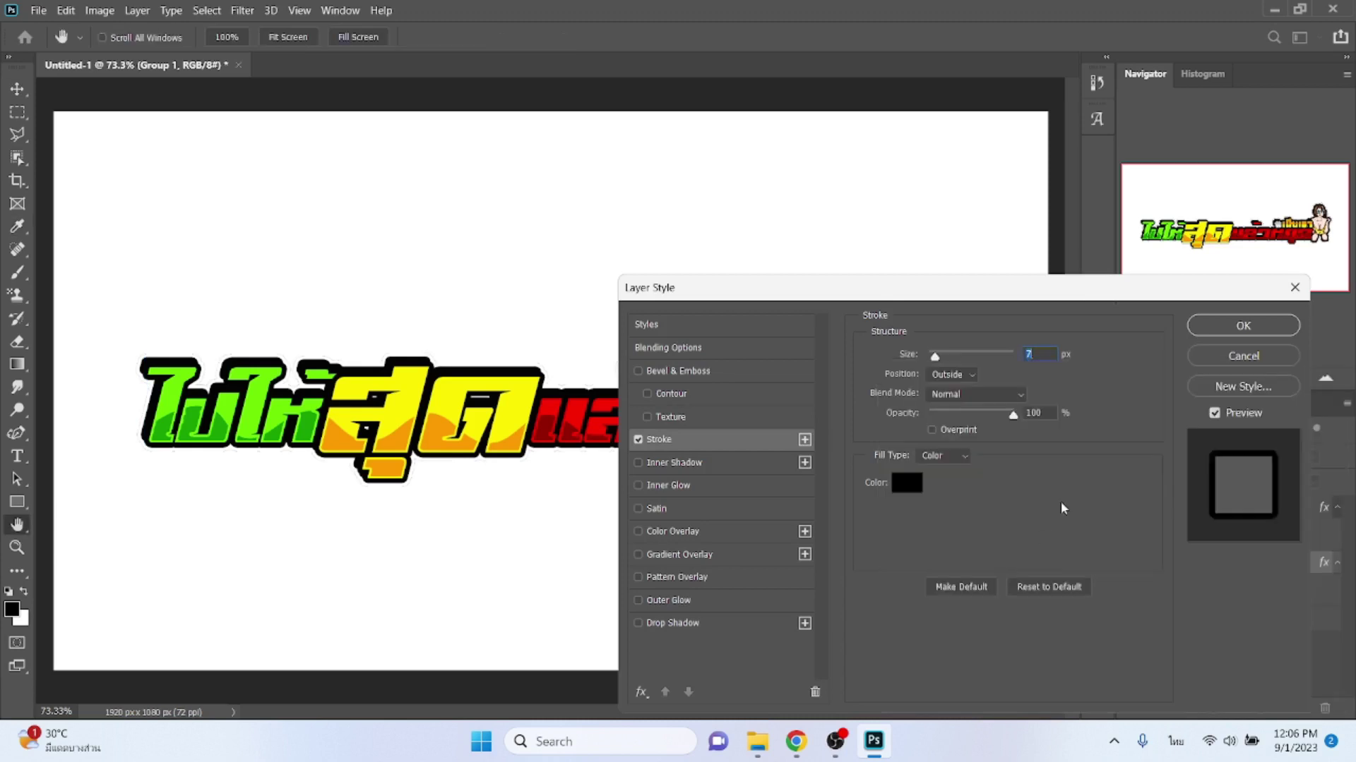
key("Up")
key("Up")
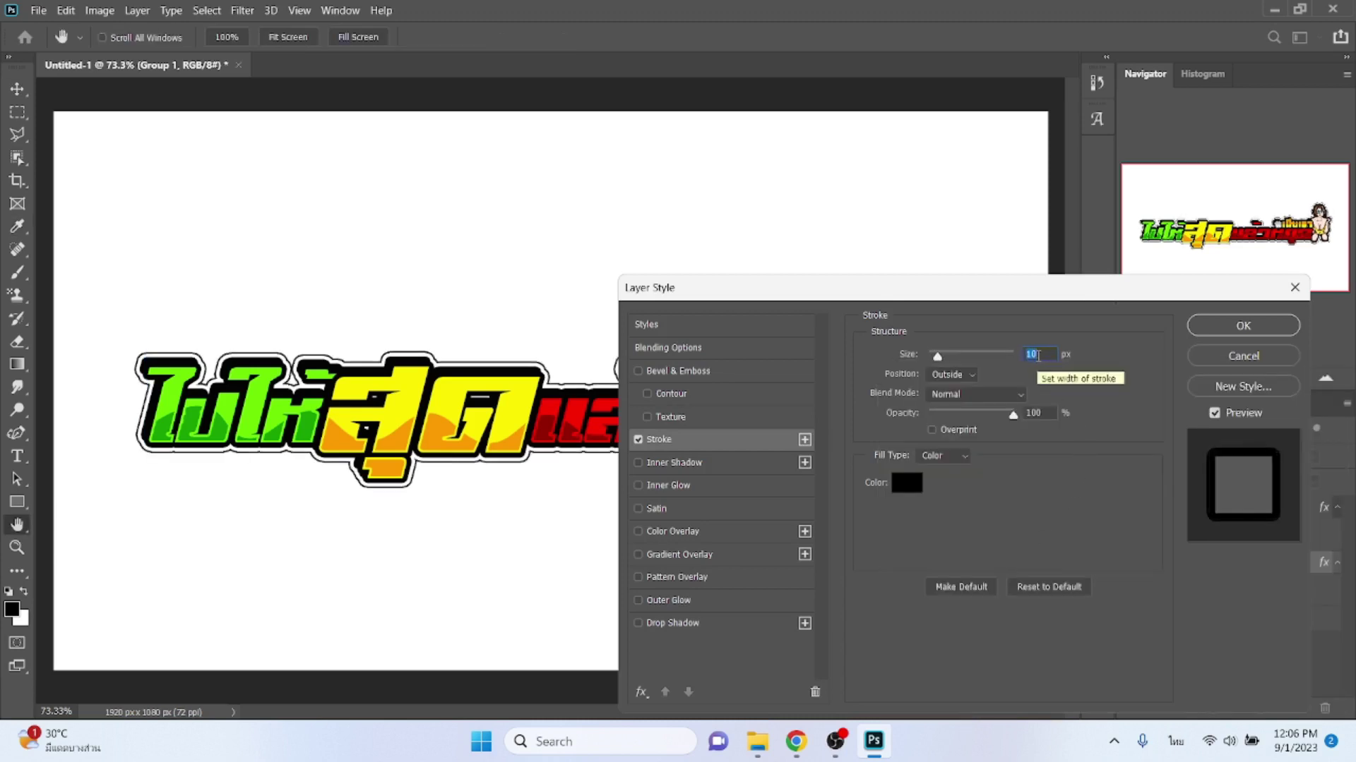
key("Up")
key("Up")
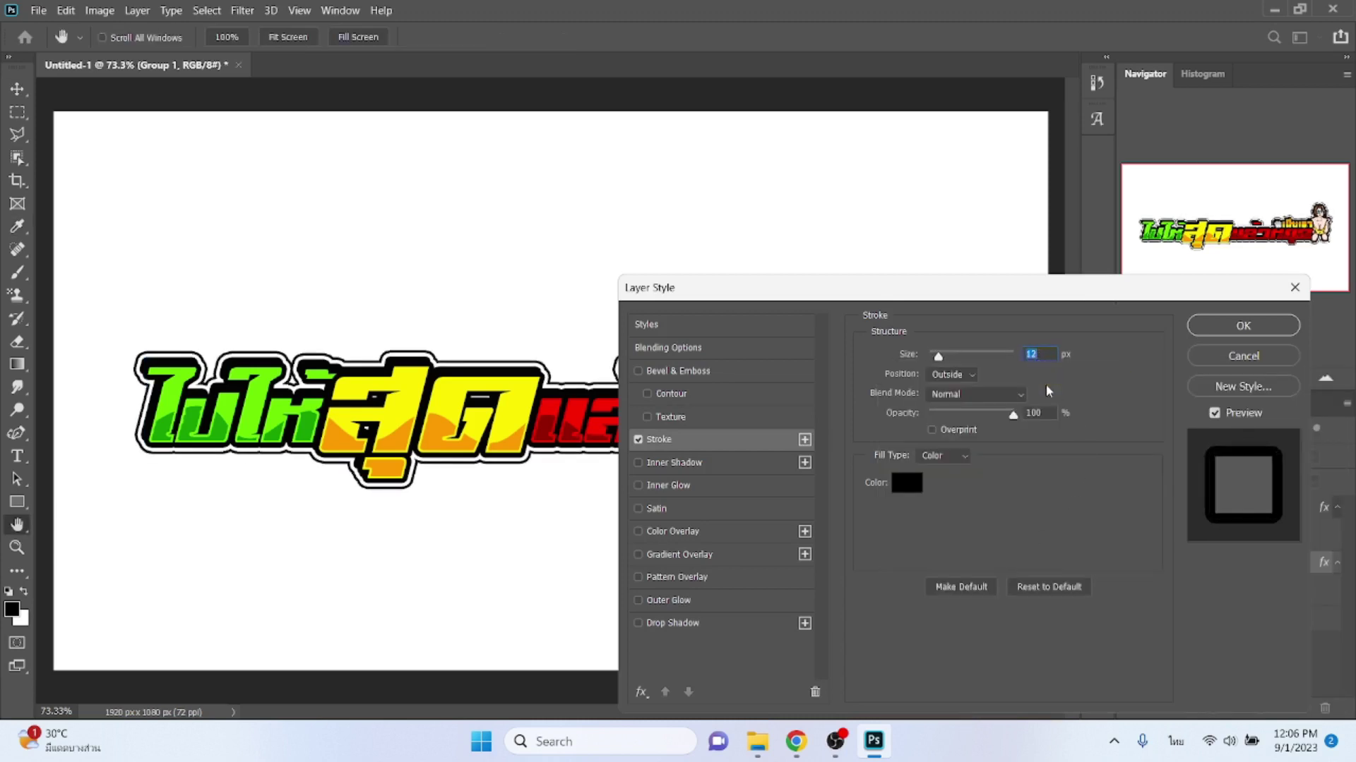
key("Return")
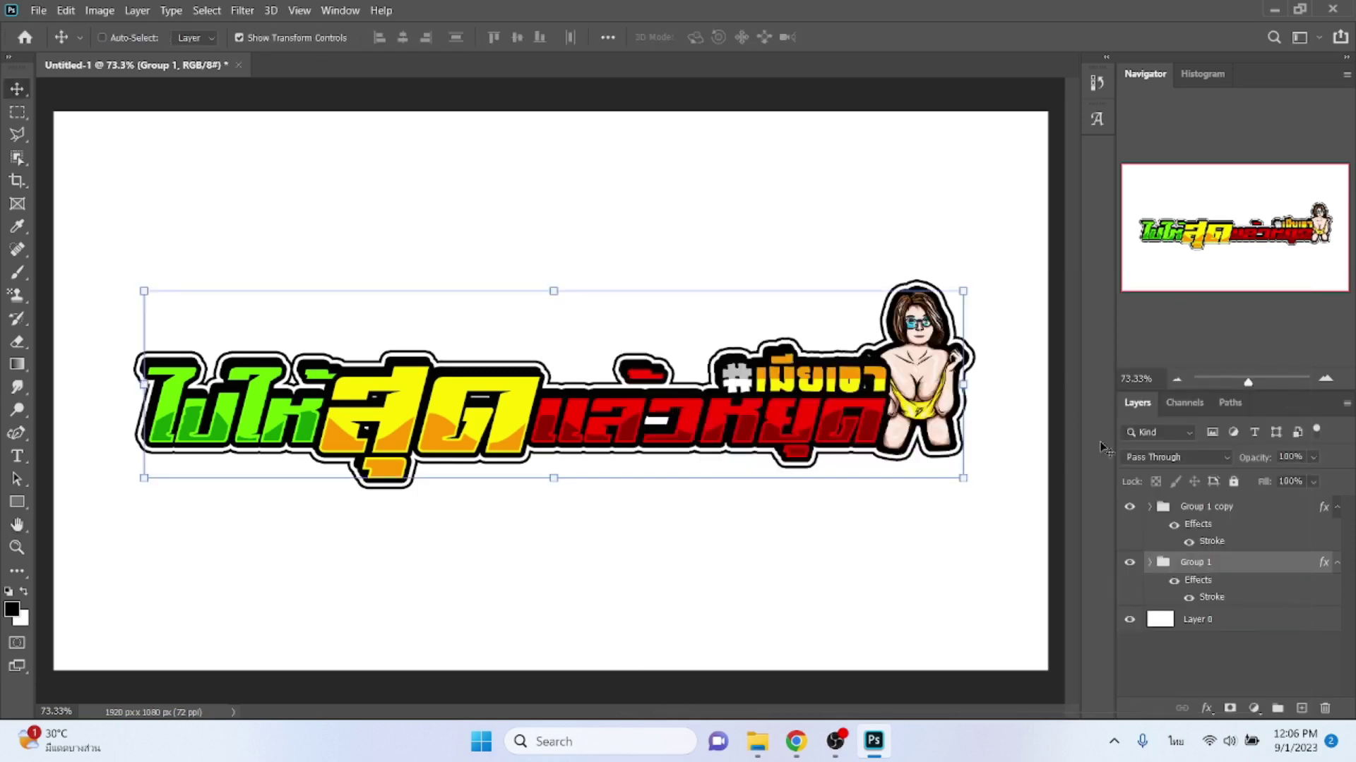
- Thin Group 1 copy's white stroke to 4 px, leaving Bevel & Emboss off
left_click(1200, 508)
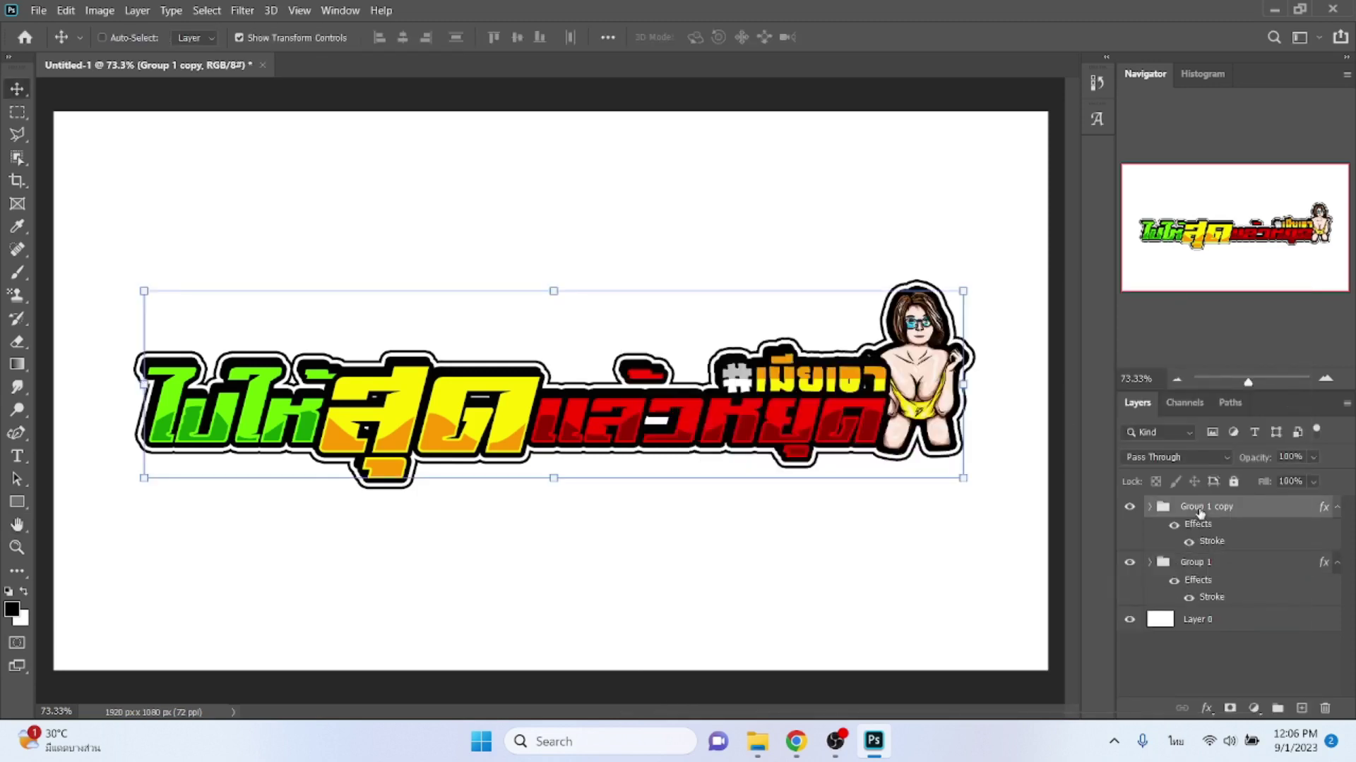
left_click(1207, 708)
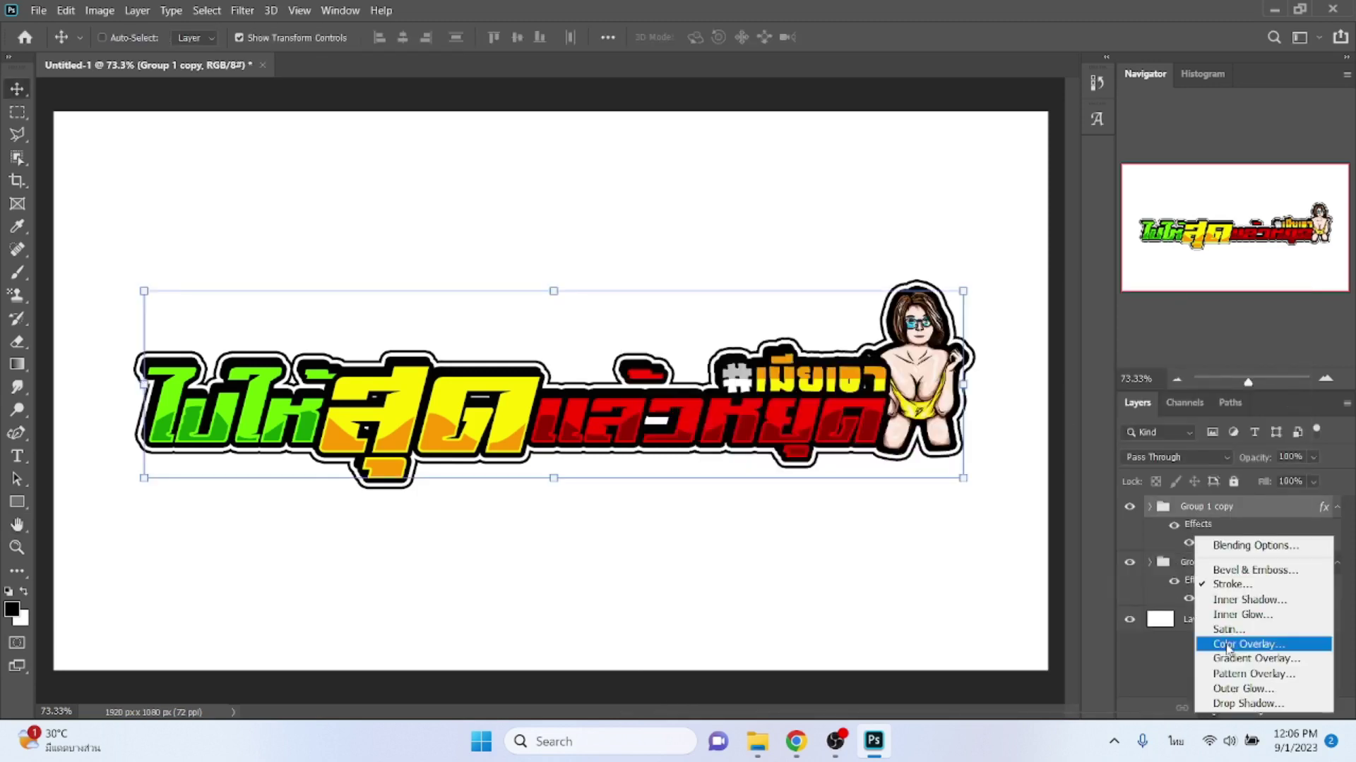
left_click(1229, 595)
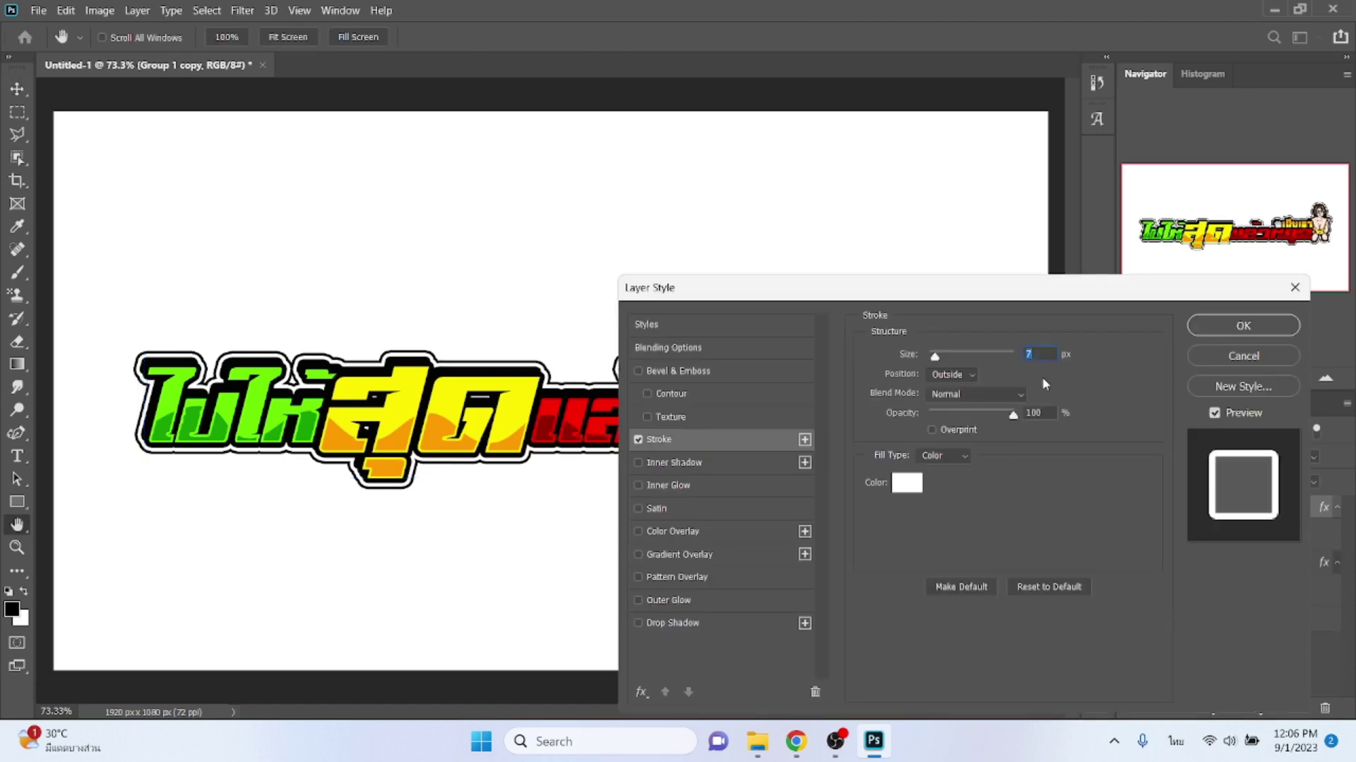
key("Down")
key("Down")
key("Down")
key("Down")
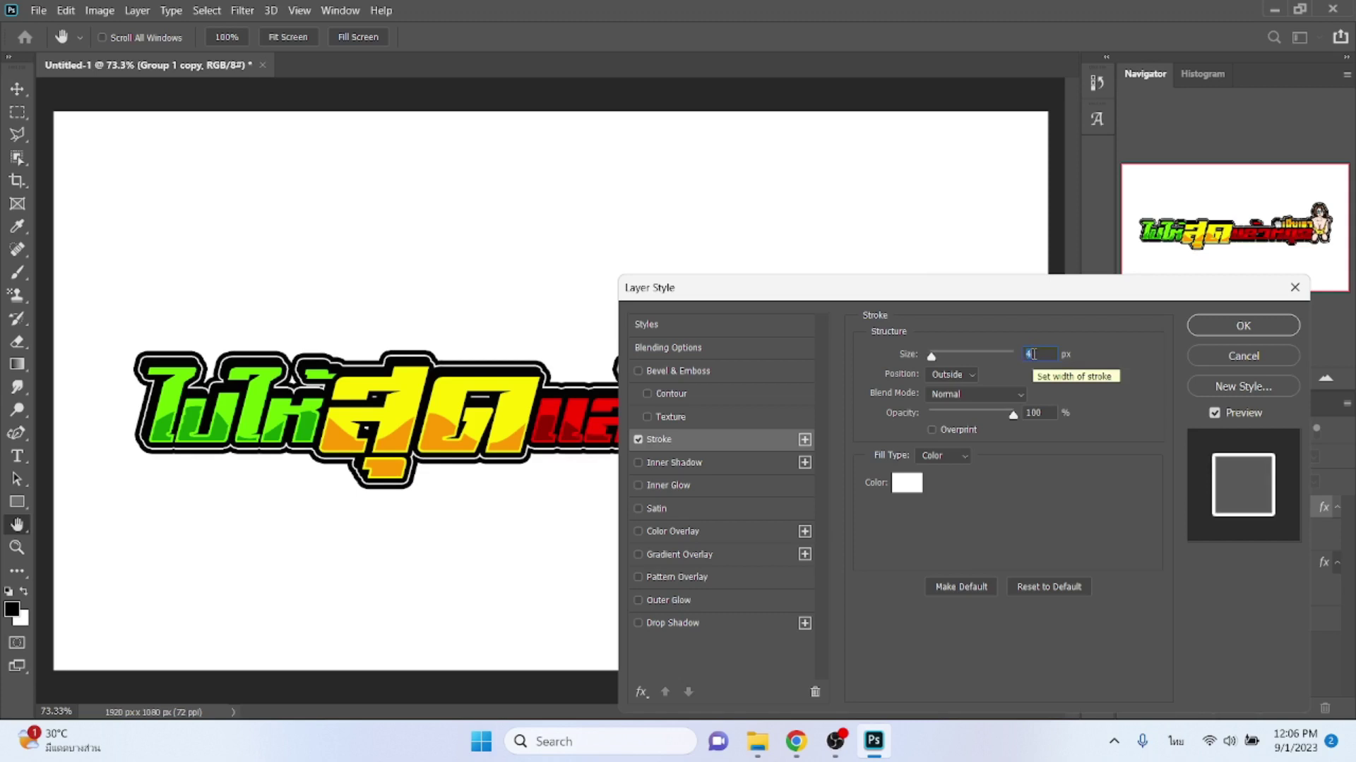
key("Up")
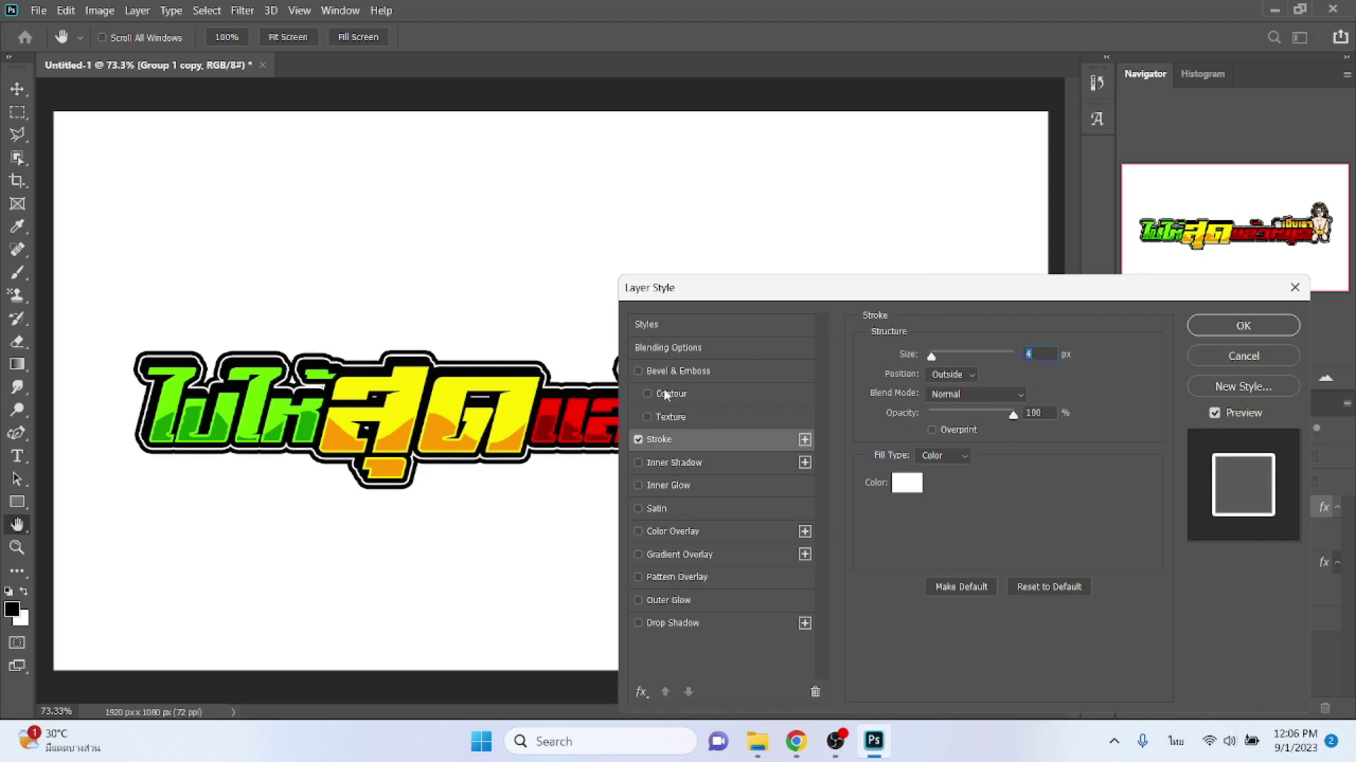
left_click(639, 371)
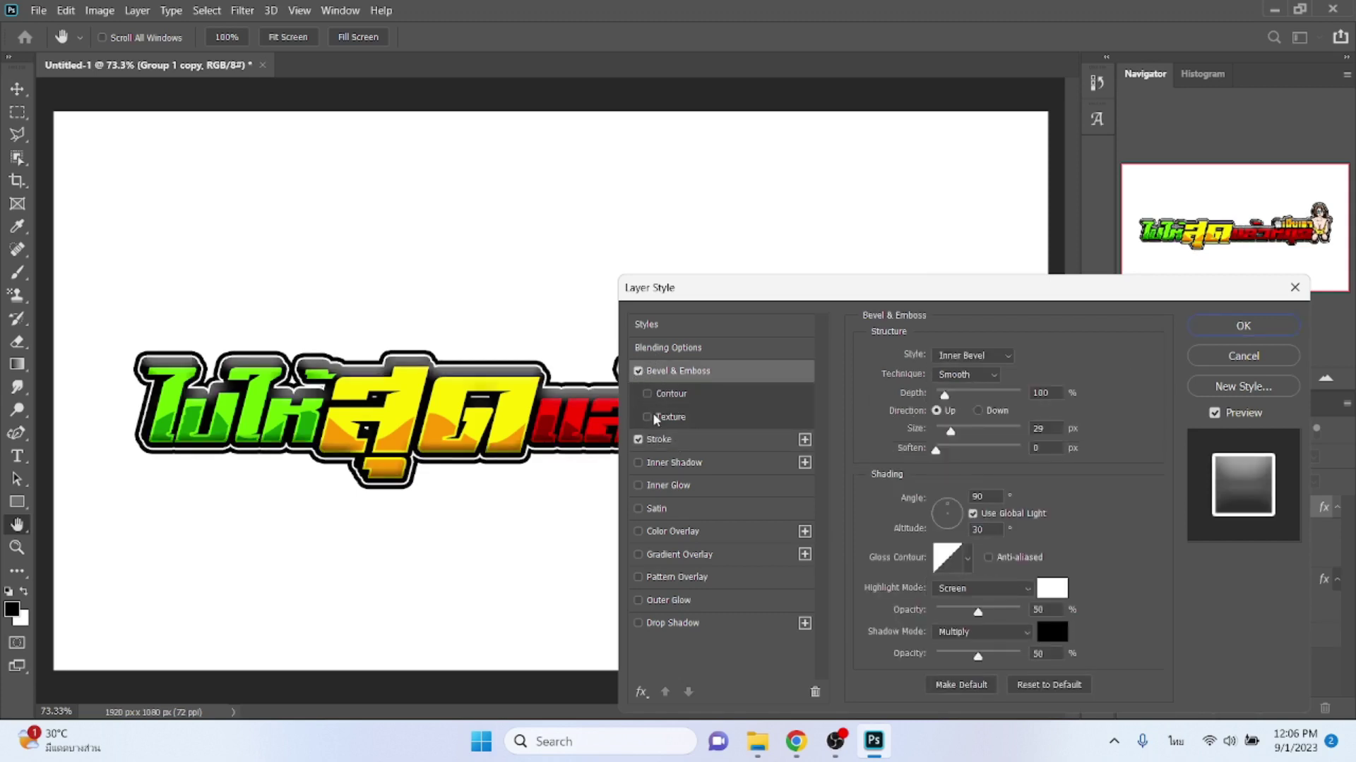
left_click(637, 371)
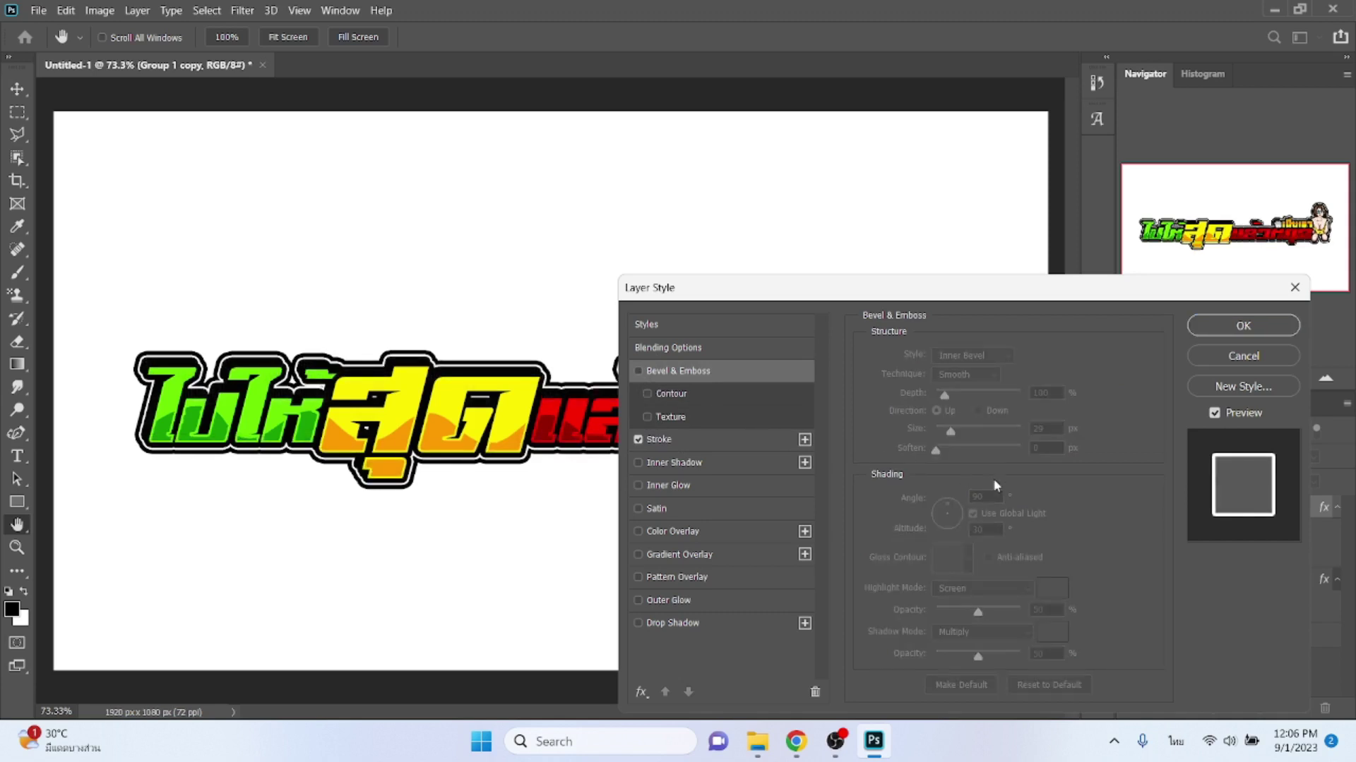
key("Return")
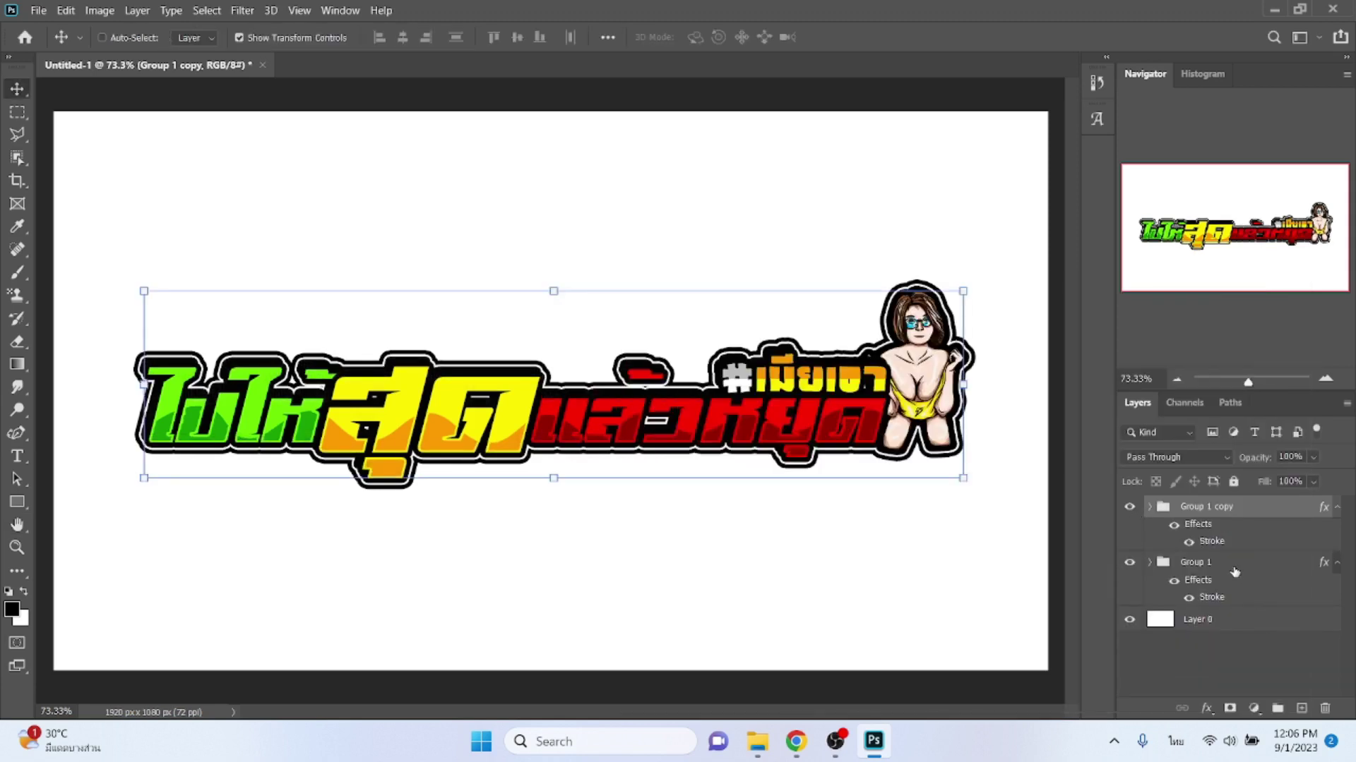
left_click(1234, 572, "shift")
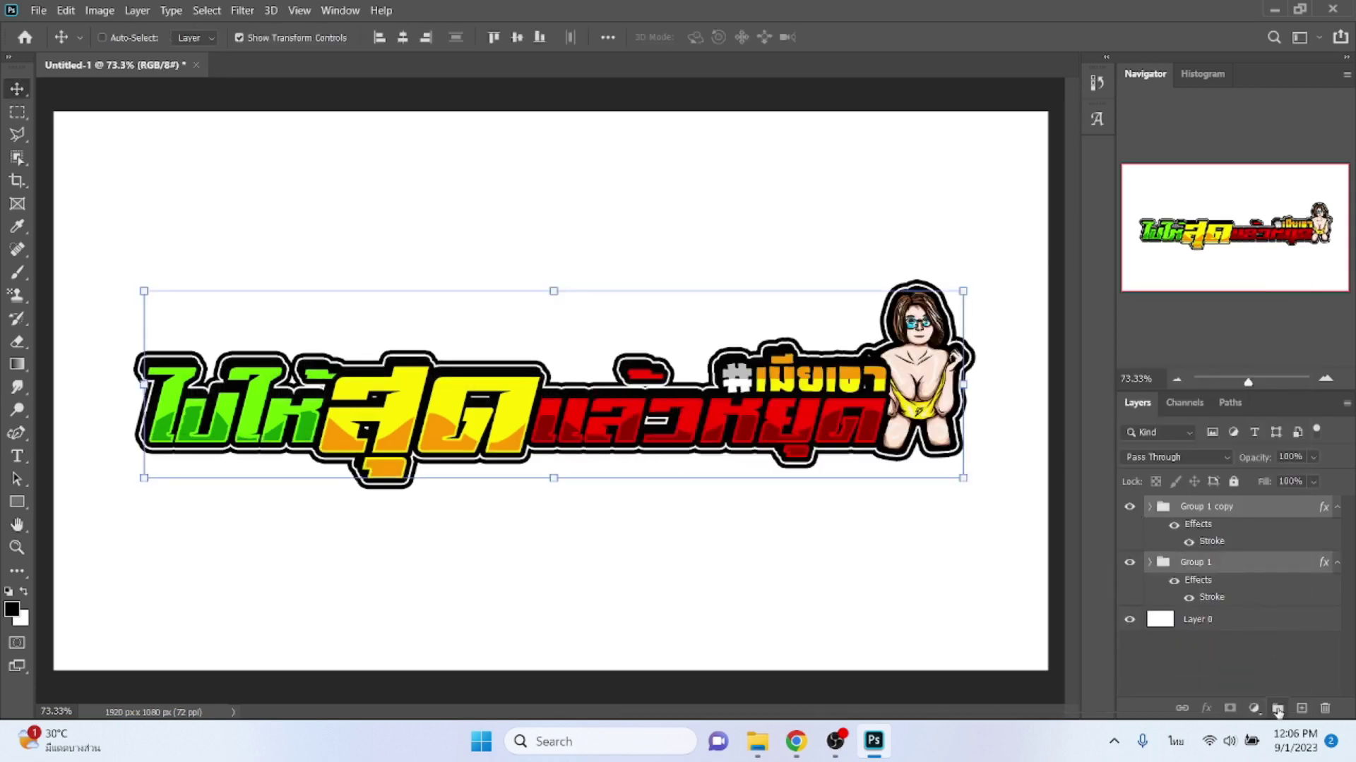
- Nest Group 1 and Group 1 copy together inside a new Group 2 above Layer 0
left_click(1277, 708)
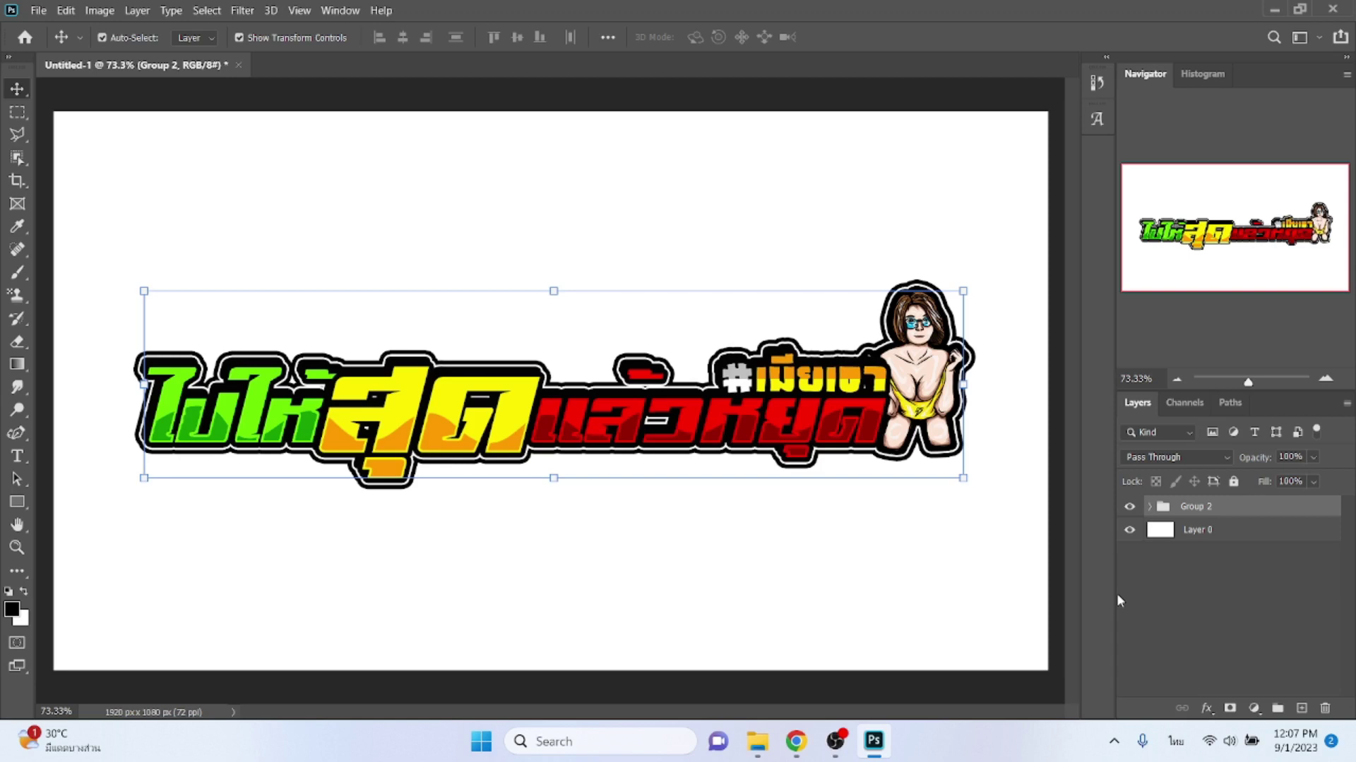
- Save the logo to the Desktop as a JPEG with the Thai file name starting 'ไป', accepting default JPEG options
key("ctrl+s")
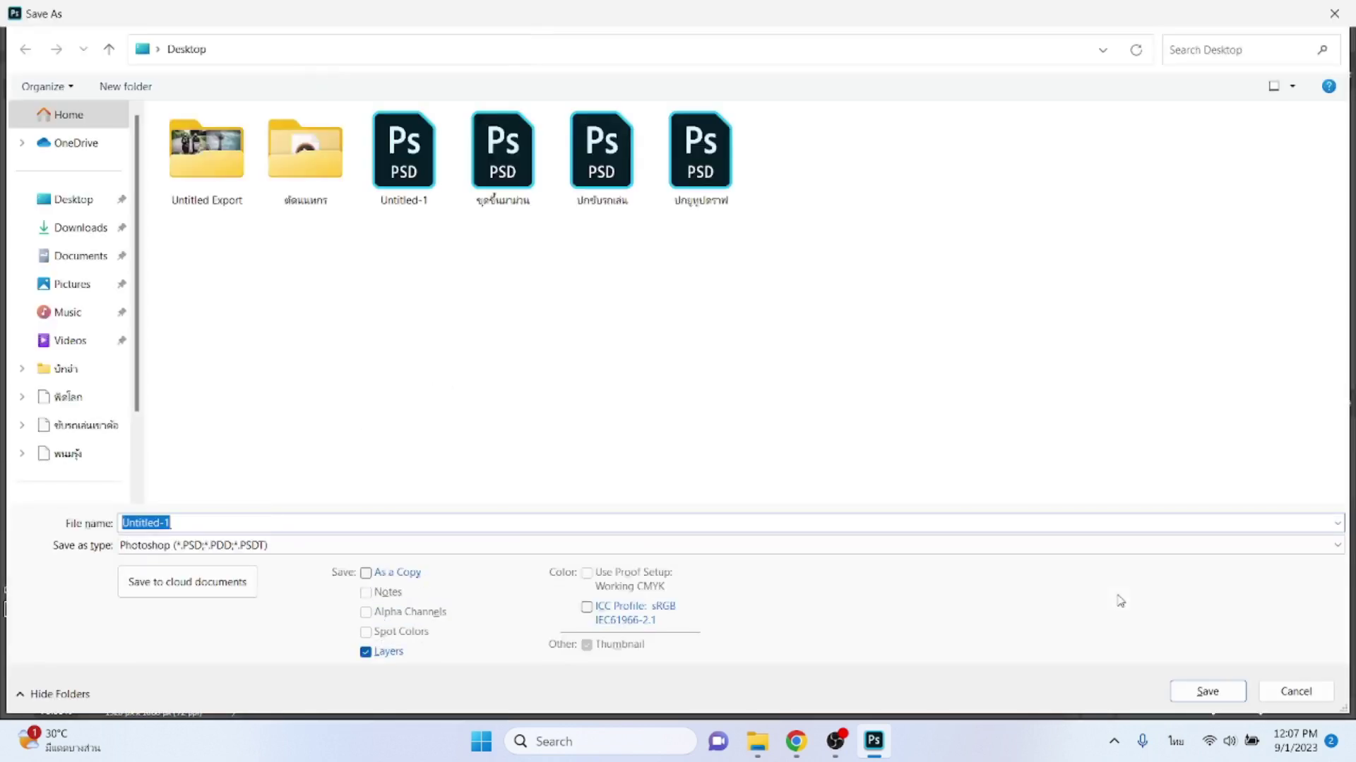
type("ไปให้สุดหยุดที่เมียเรา")
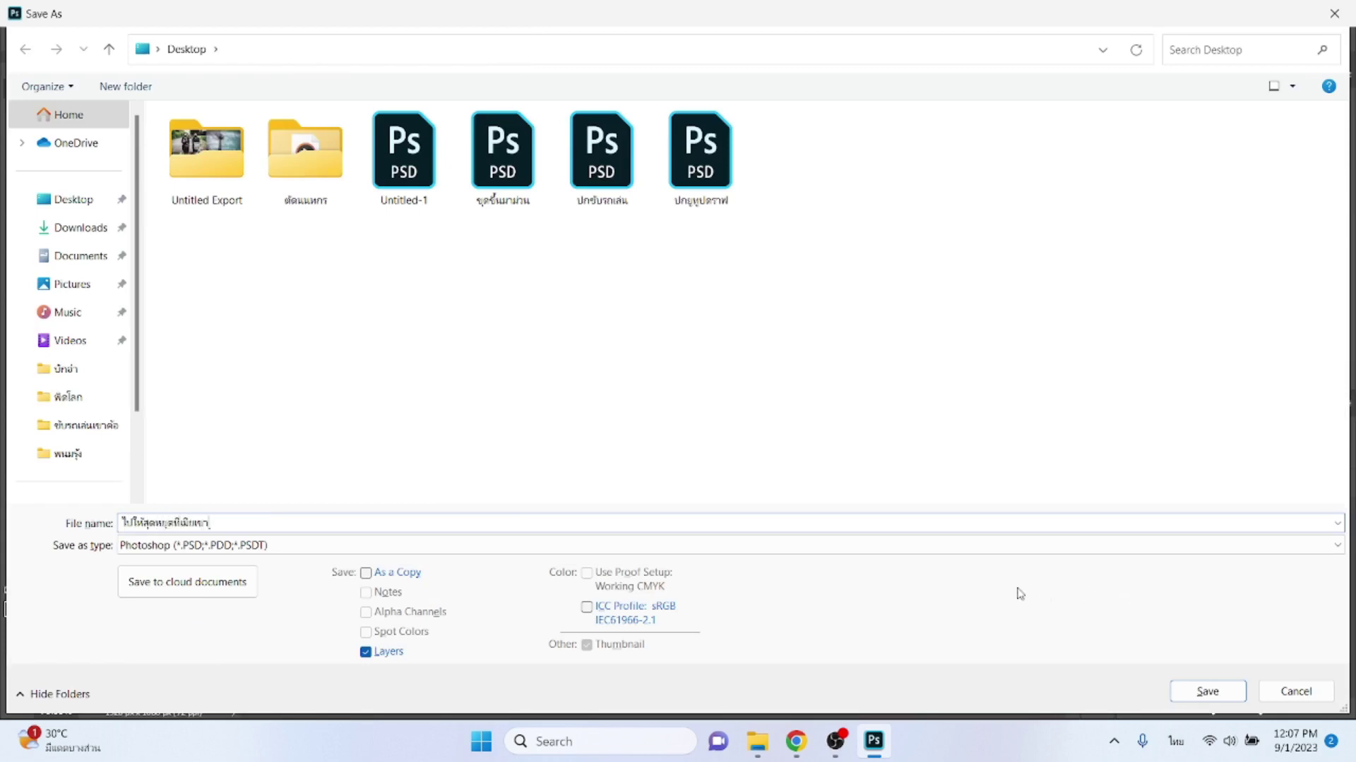
left_click(286, 549)
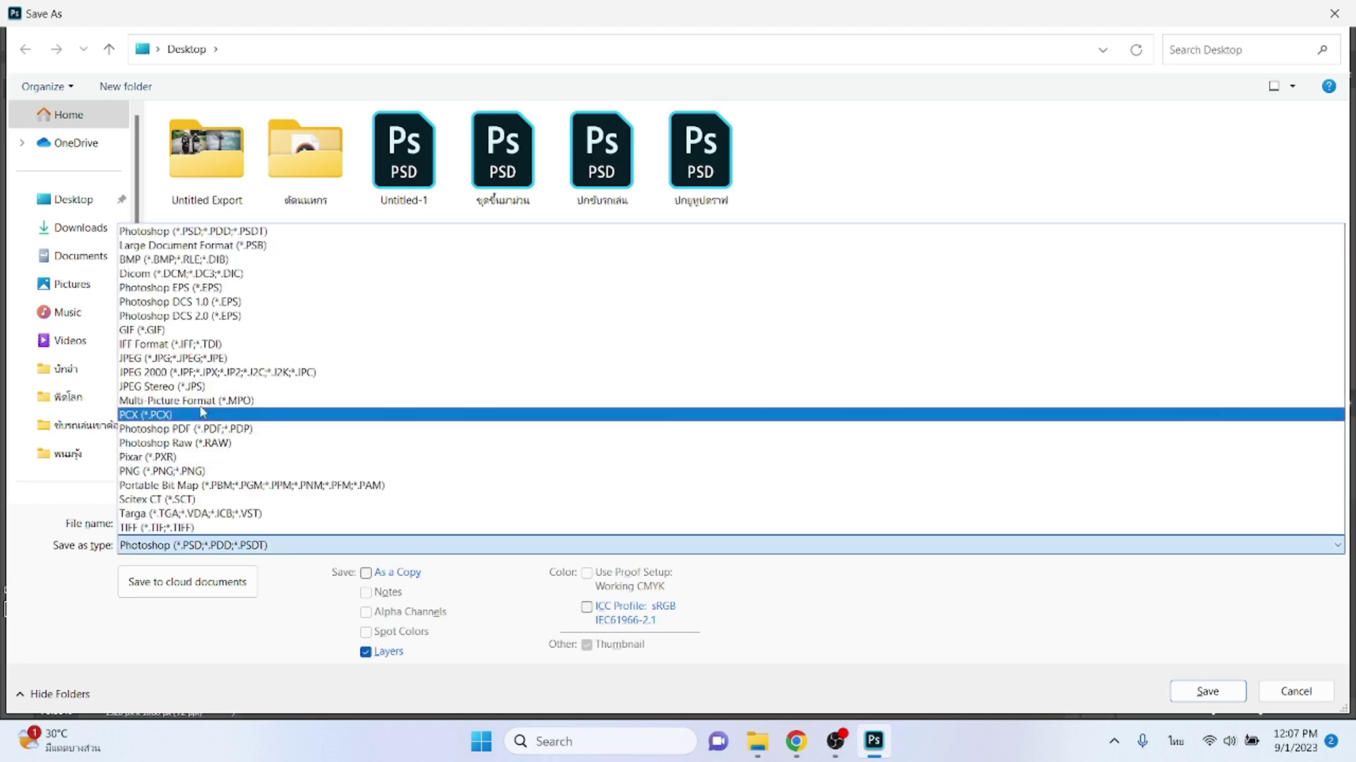
left_click(221, 358)
left_click(1204, 691)
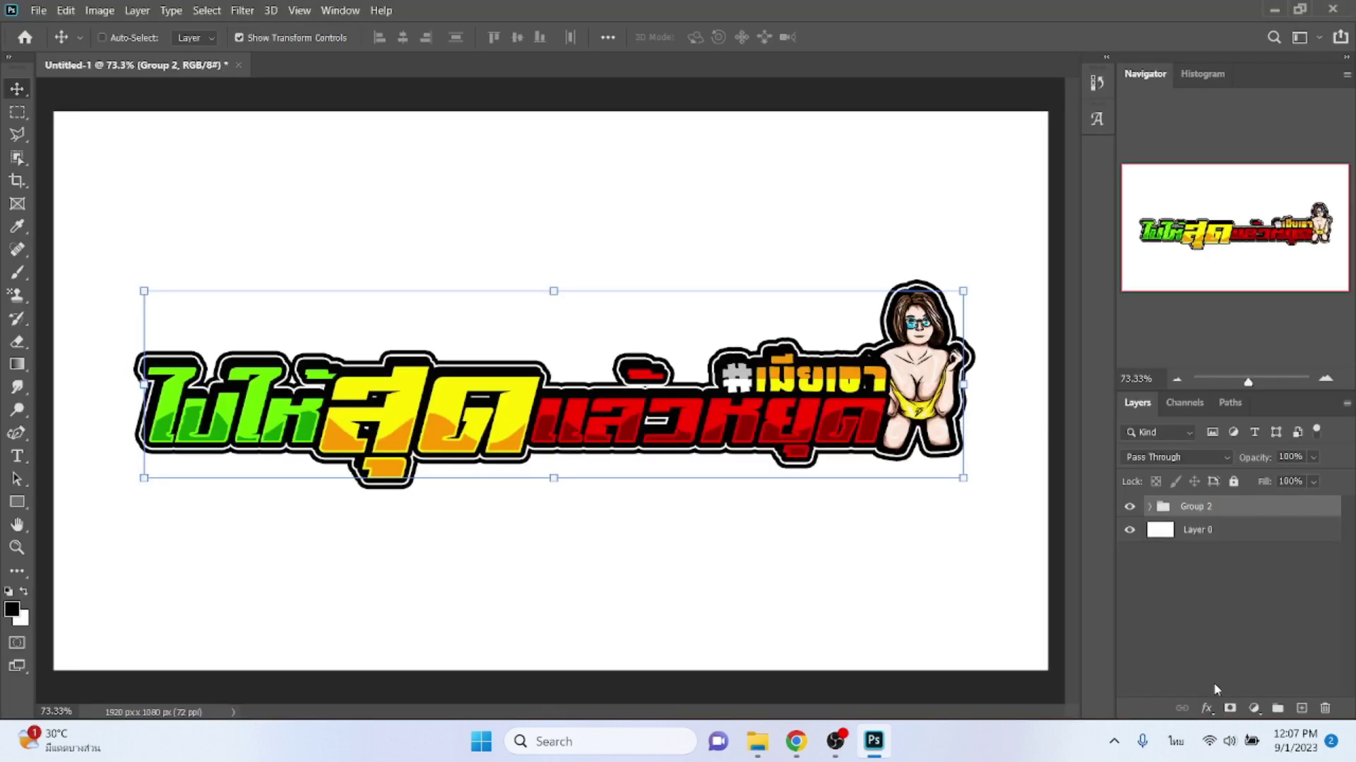
left_click(758, 168)
left_click(1273, 10)
- Open the saved JPEG logo from the desktop in the Photos viewer
left_click(1252, 15)
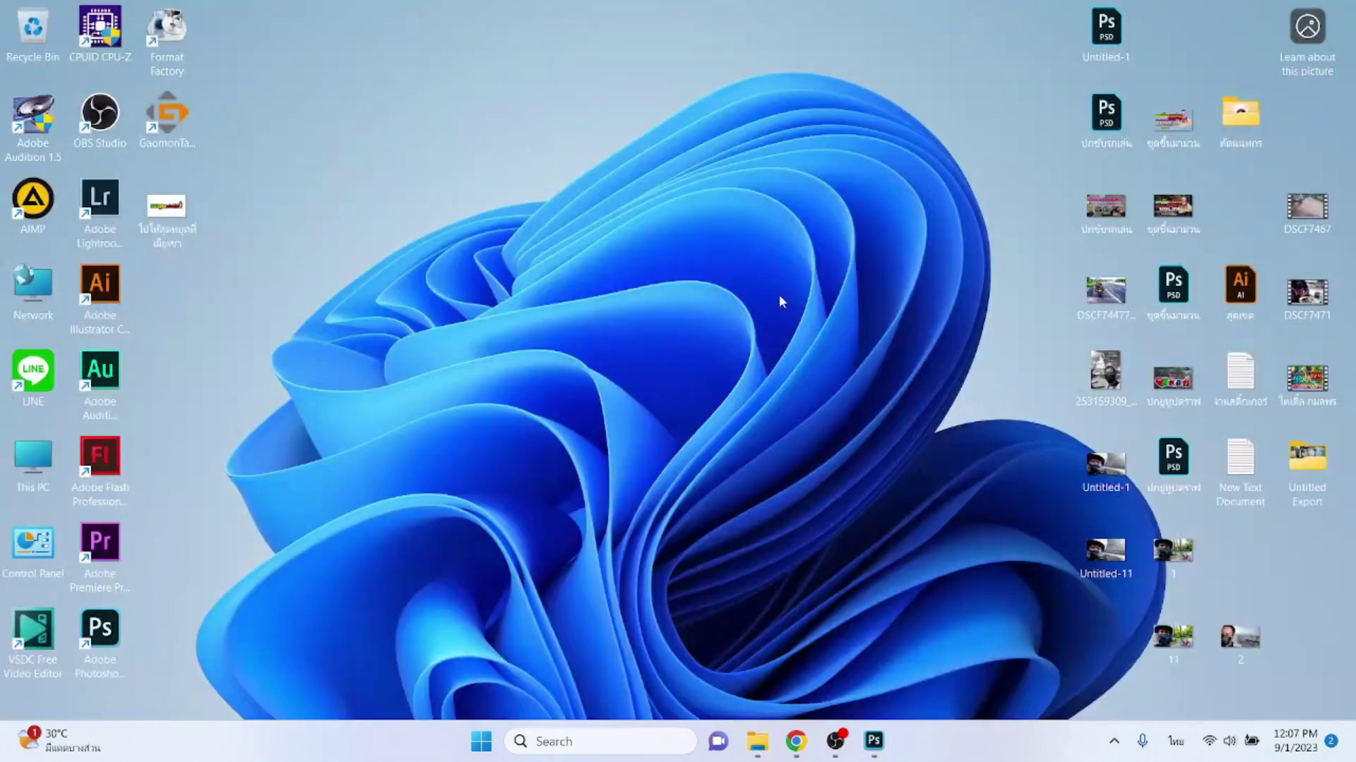
double_click(169, 207)
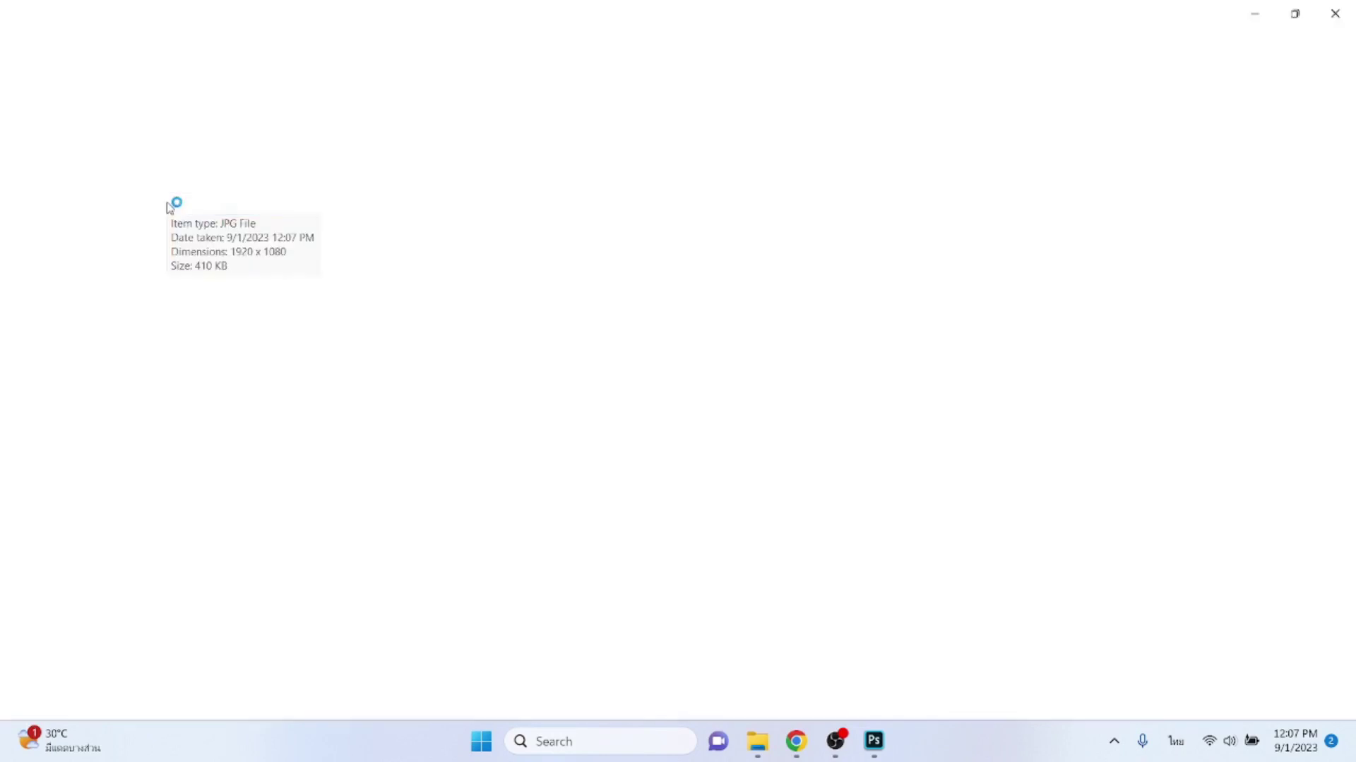